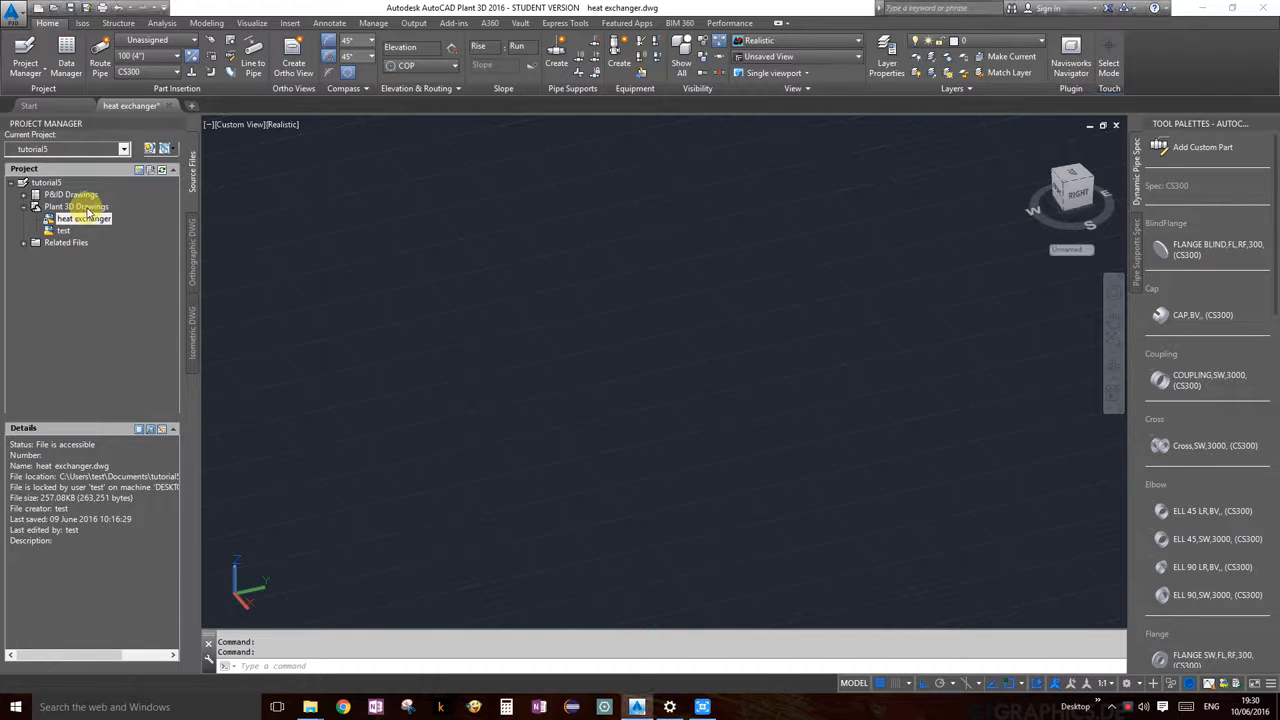
# Create a new drawing named "evporator cell" in the project's Plant 3D Drawings folder, keeping the default template
pyautogui.click(82, 207)
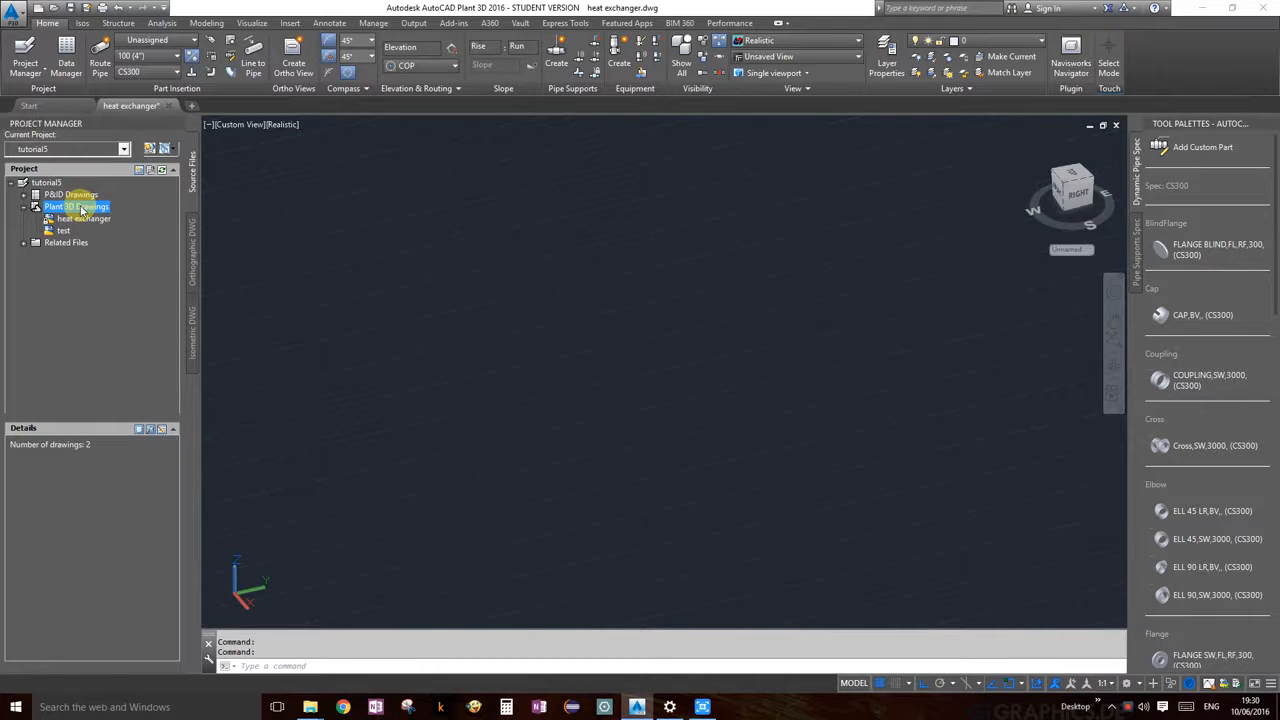
pyautogui.rightClick(82, 207)
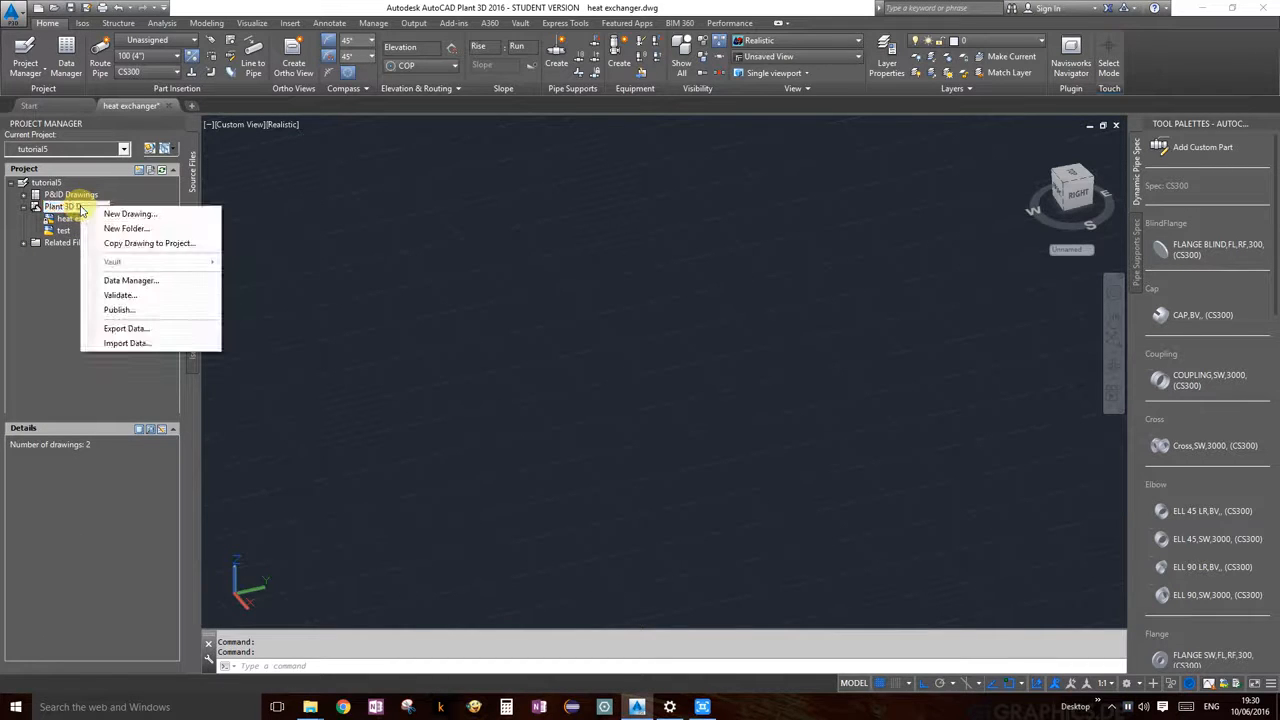
pyautogui.click(158, 216)
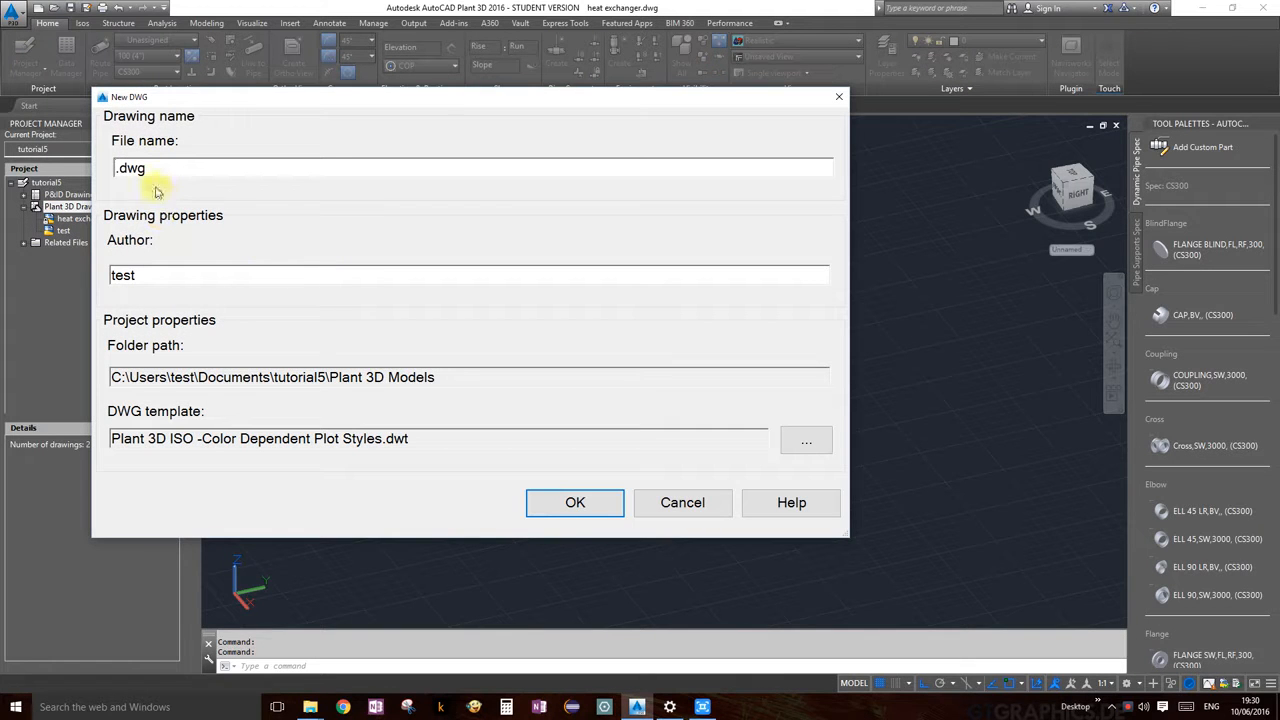
pyautogui.write('e')
pyautogui.write('v')
pyautogui.write('pot')
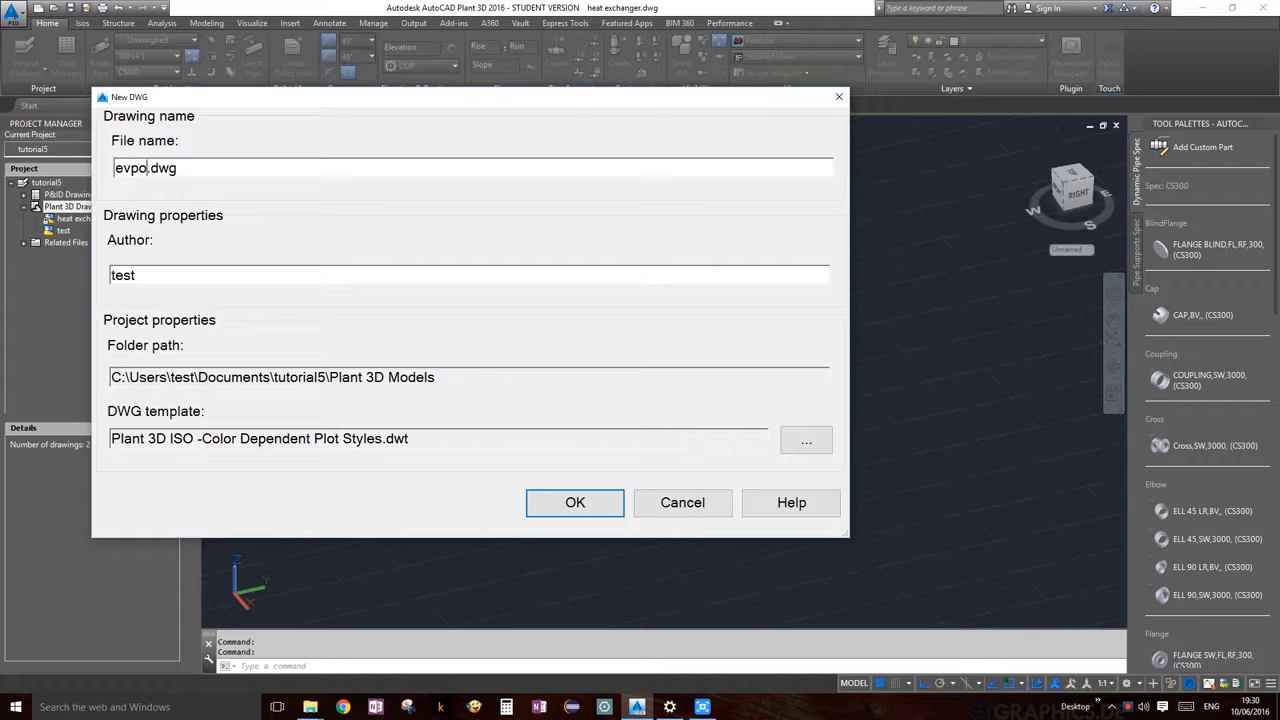
pyautogui.press('BackSpace')
pyautogui.write('rator')
pyautogui.write(' cel')
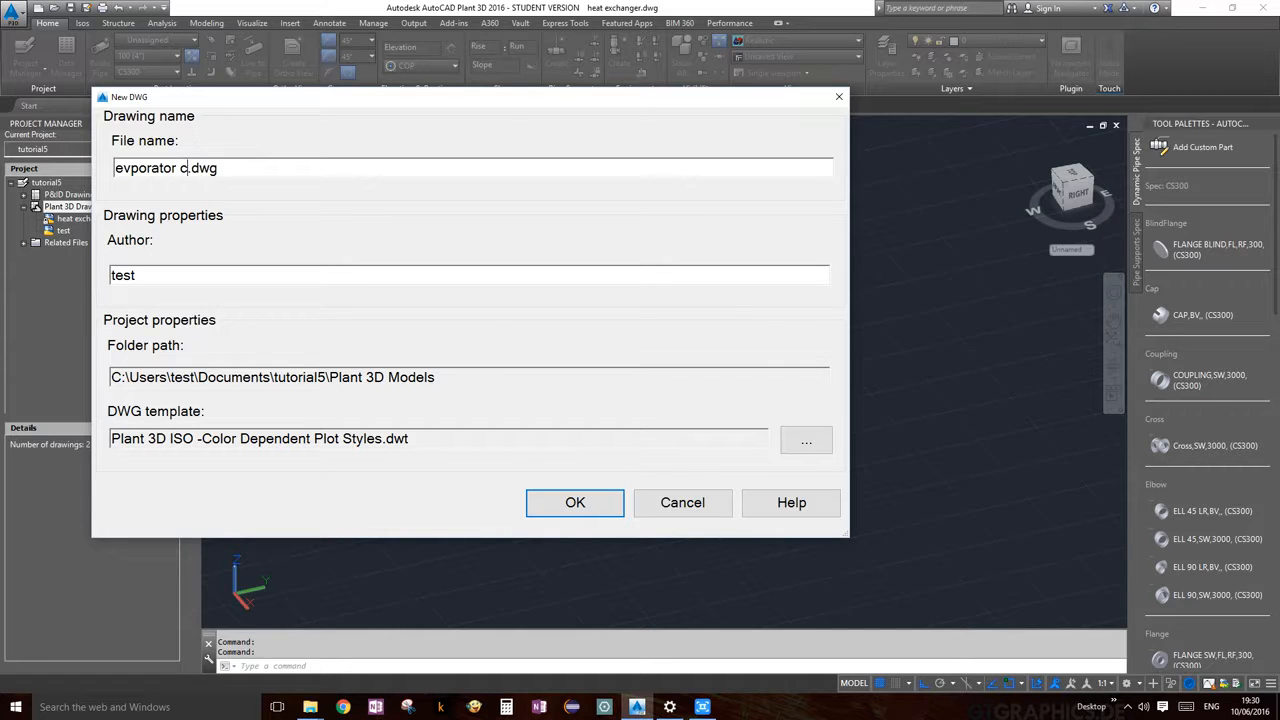
pyautogui.write('l')
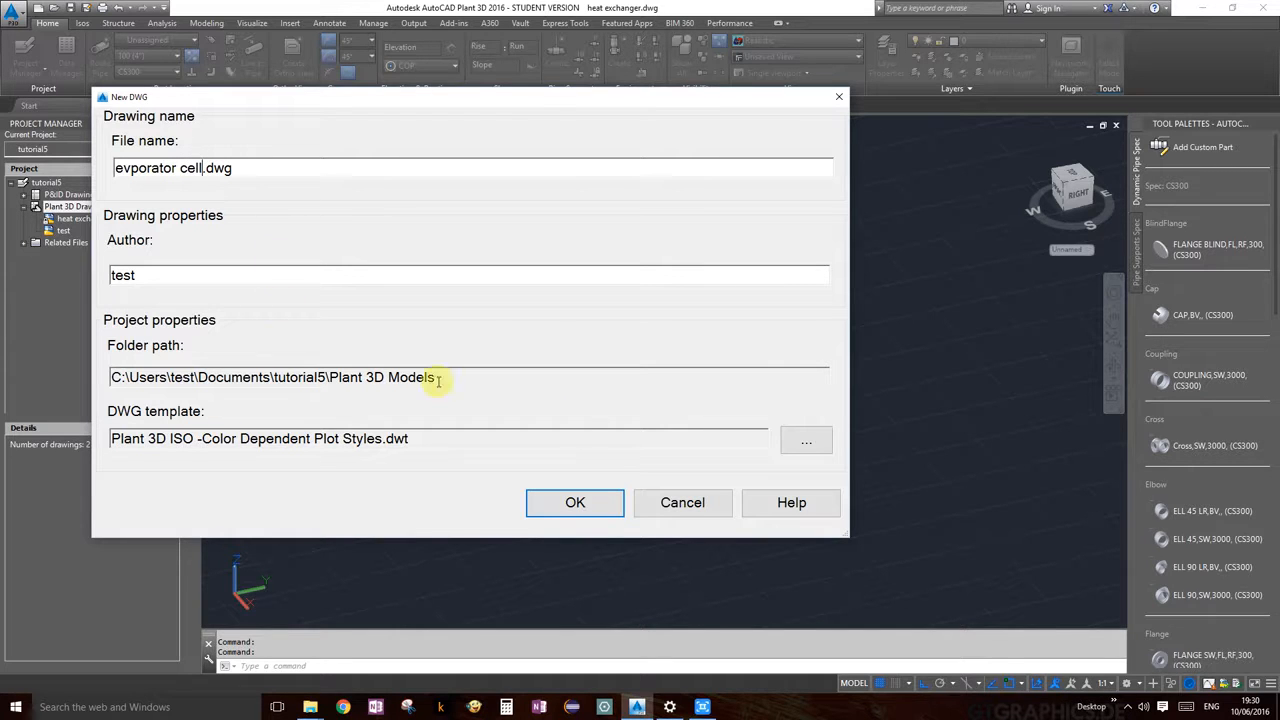
pyautogui.click(588, 504)
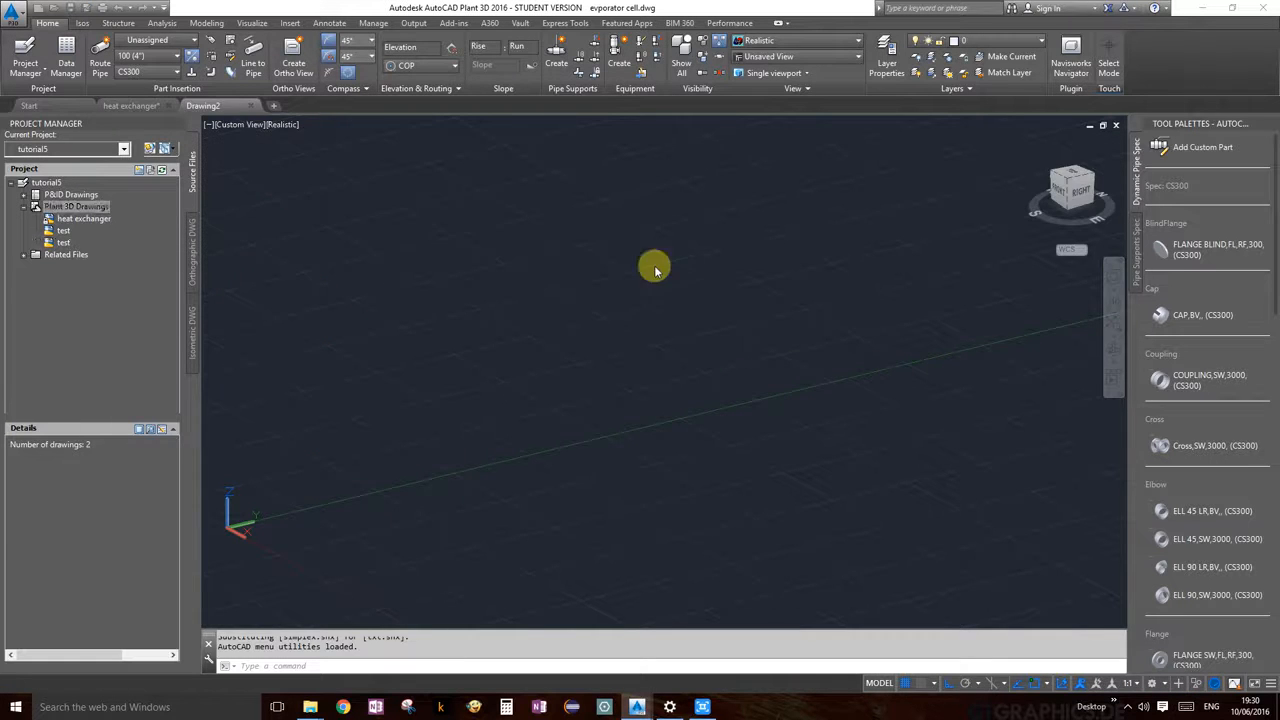
# Switch the model view to SW Isometric
pyautogui.click(250, 122)
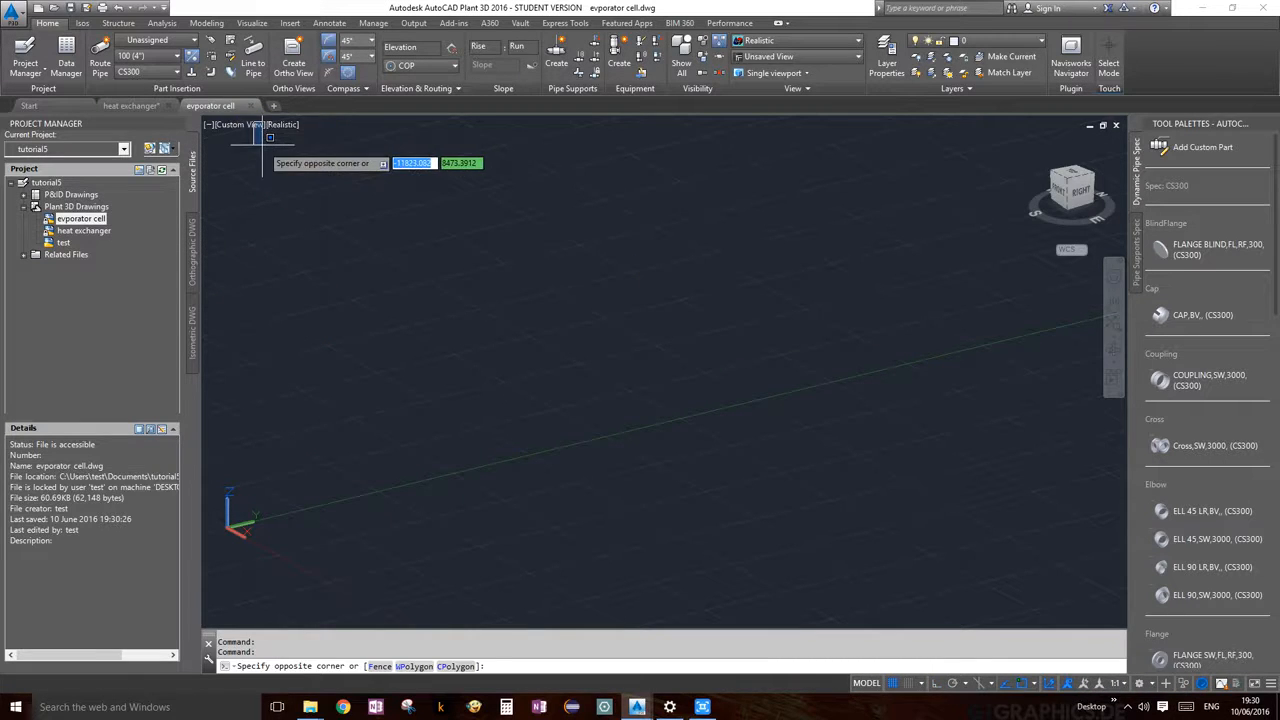
pyautogui.press('Escape')
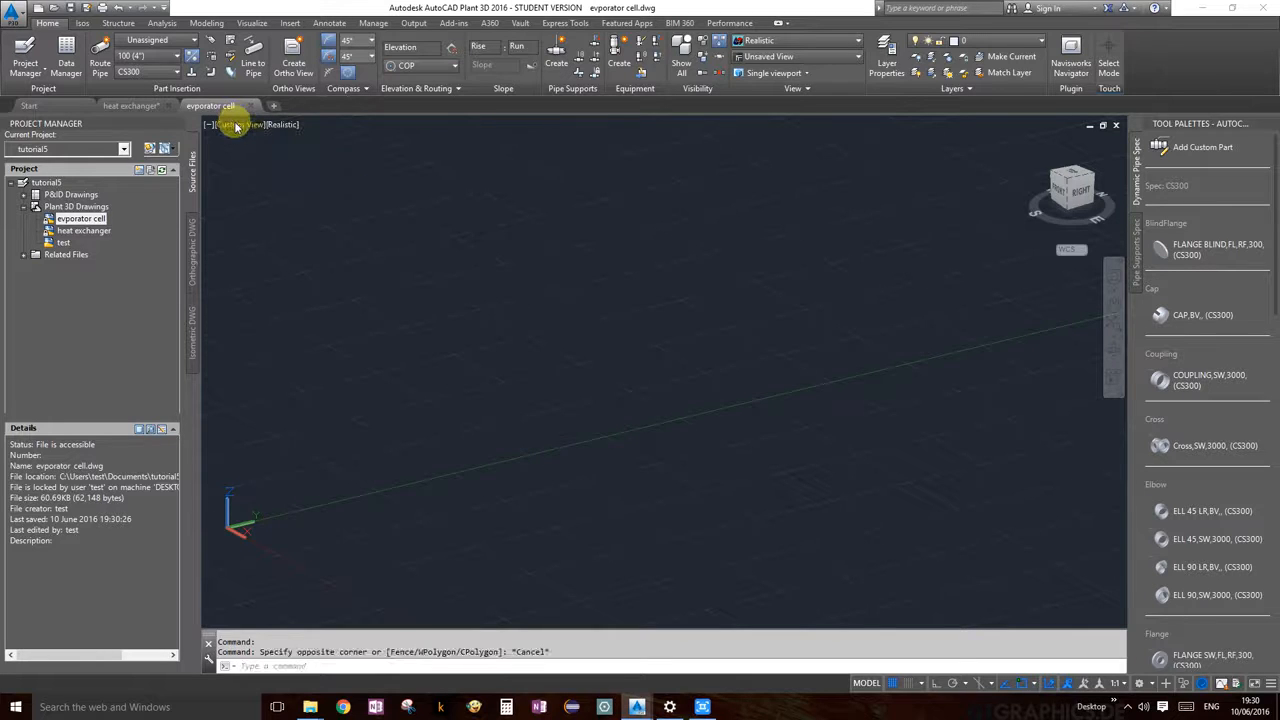
pyautogui.click(236, 124)
pyautogui.click(272, 247)
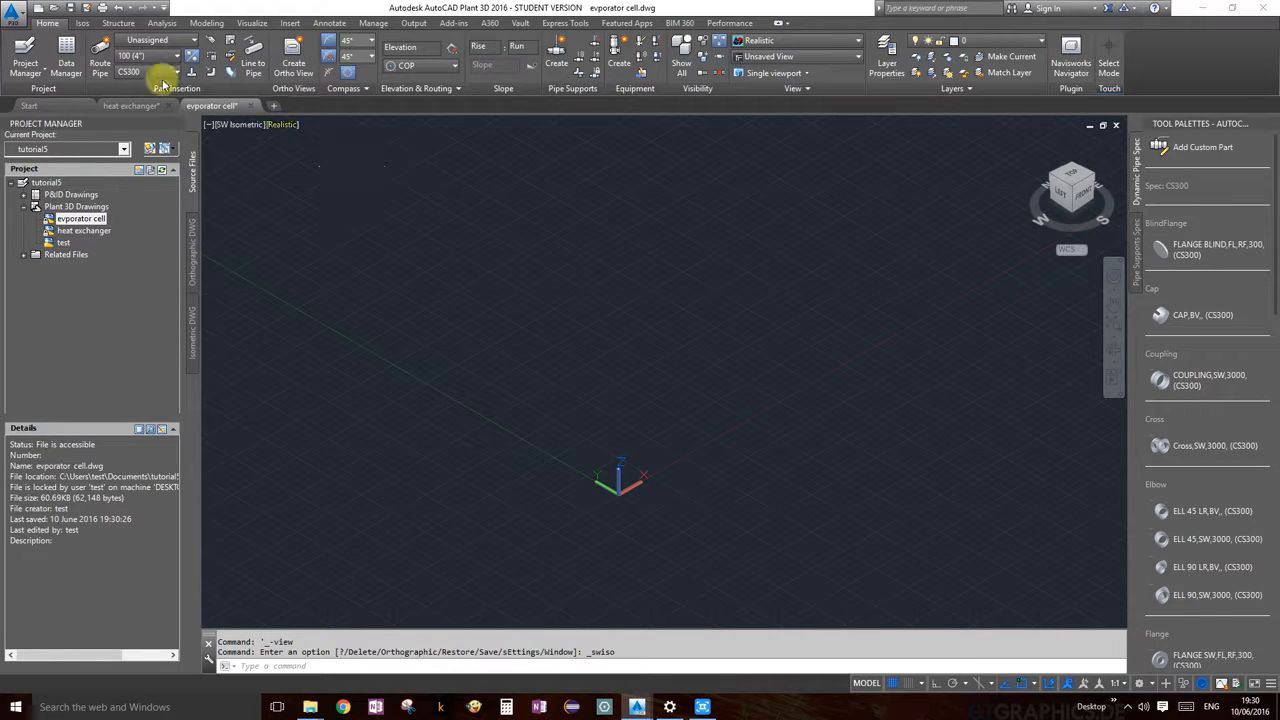
# Start a structural grid with axis values 0,9000 and generate the matching axis names
pyautogui.click(116, 23)
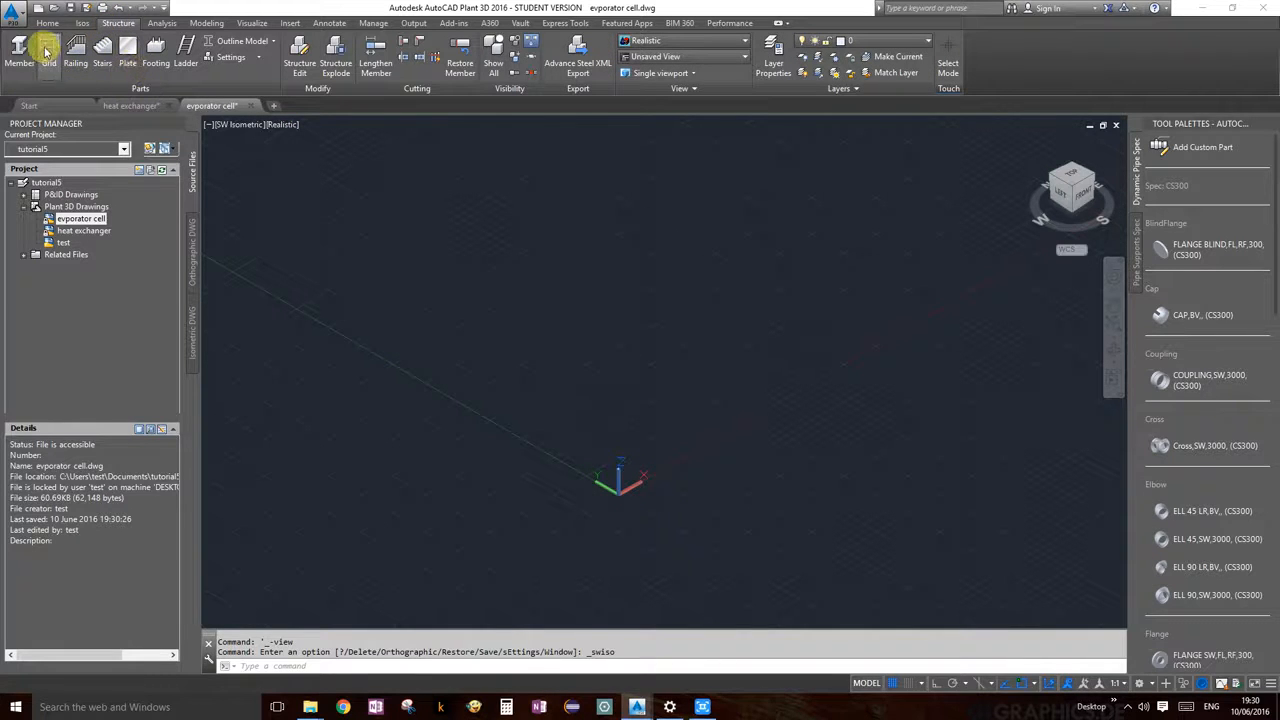
pyautogui.click(45, 52)
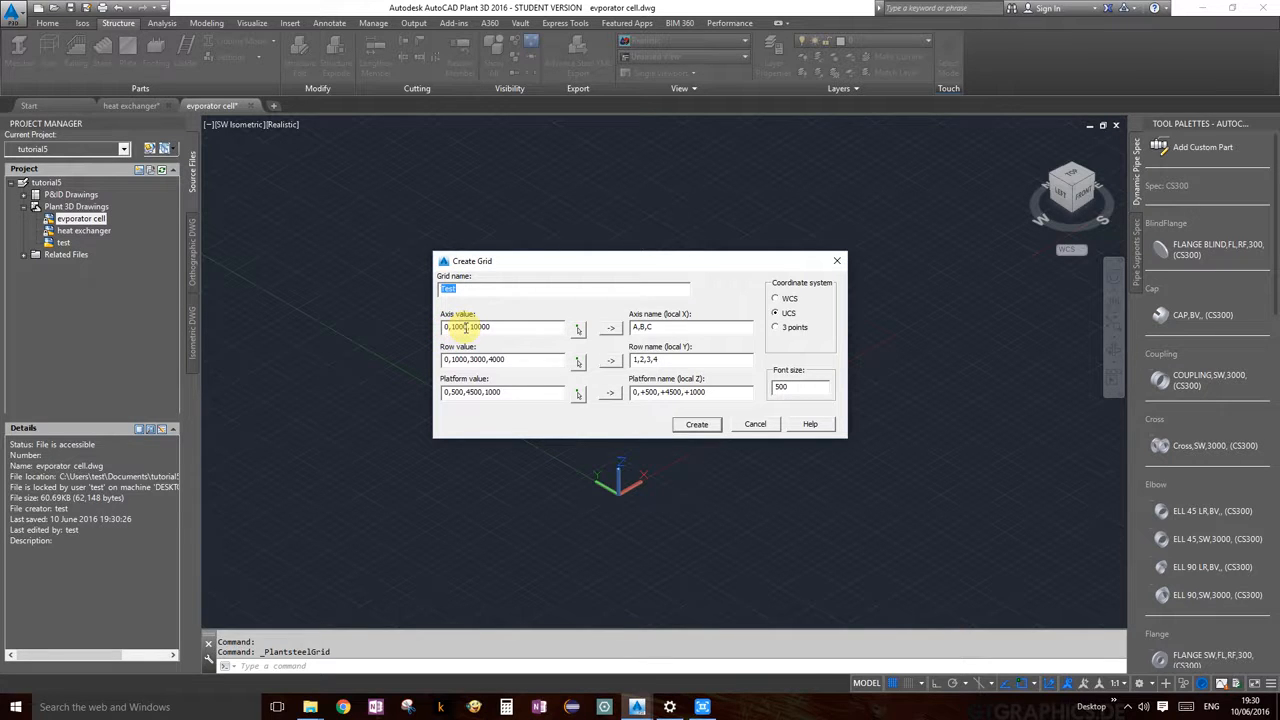
pyautogui.moveTo(492, 326); pyautogui.dragTo(451, 332)
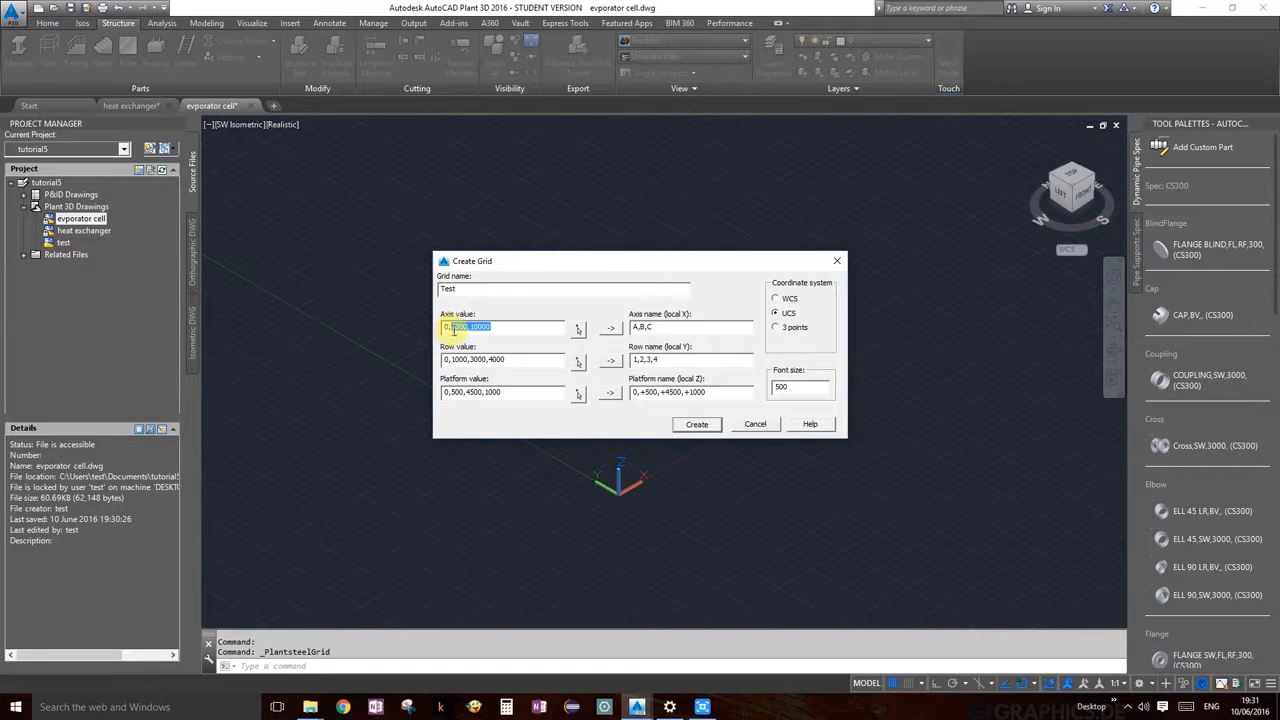
pyautogui.write('9')
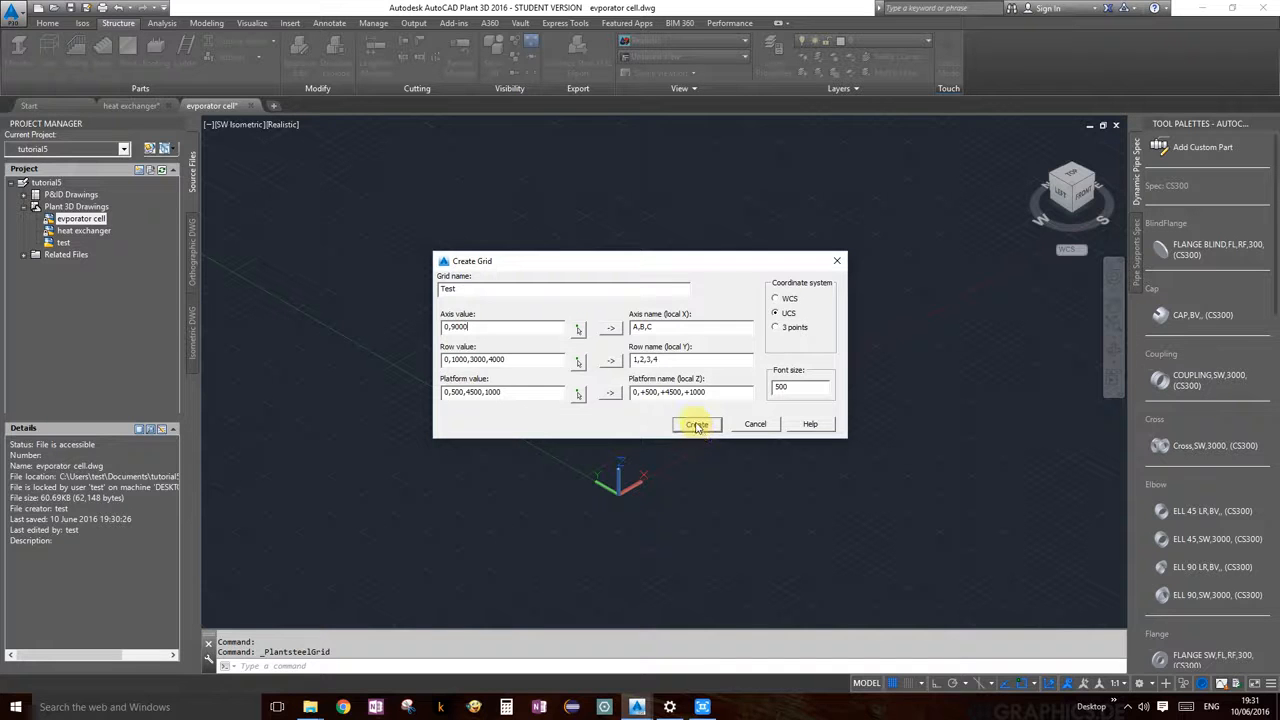
pyautogui.click(610, 328)
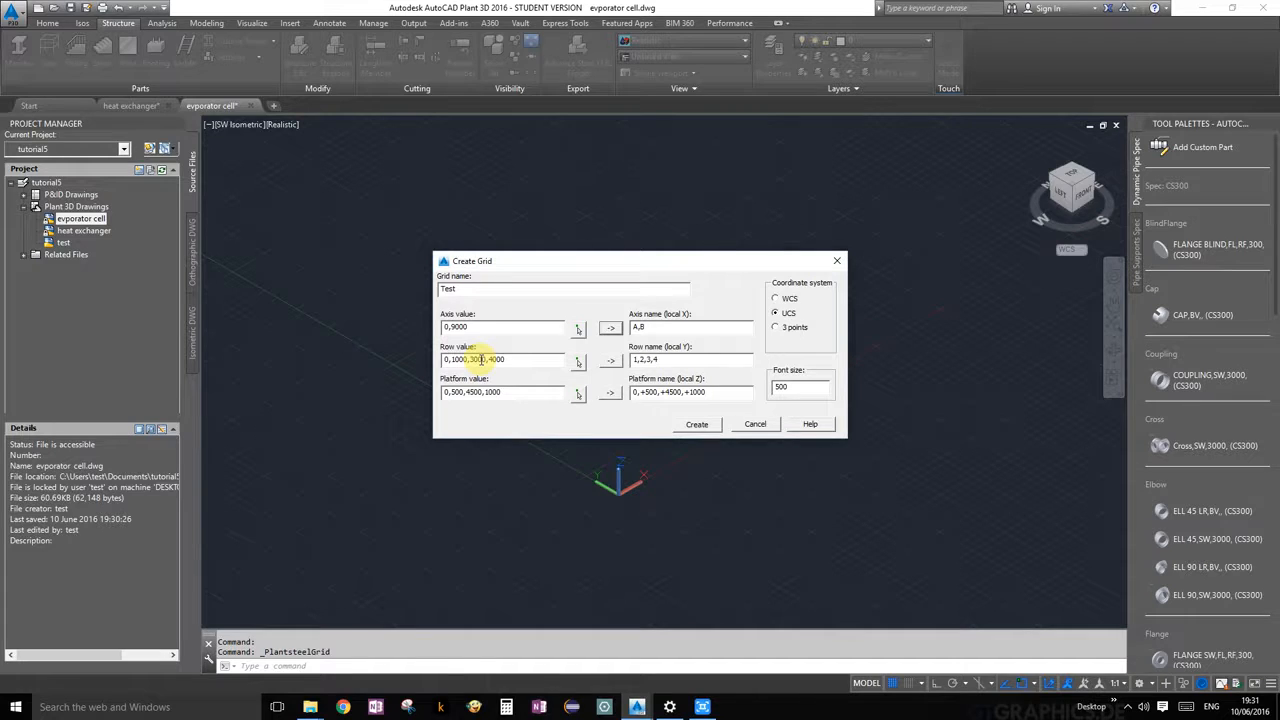
# Keep the grid's row values at 0,1000,3000,4000 and generate the matching row names
pyautogui.moveTo(488, 360); pyautogui.dragTo(451, 361)
pyautogui.moveTo(470, 359); pyautogui.dragTo(487, 359)
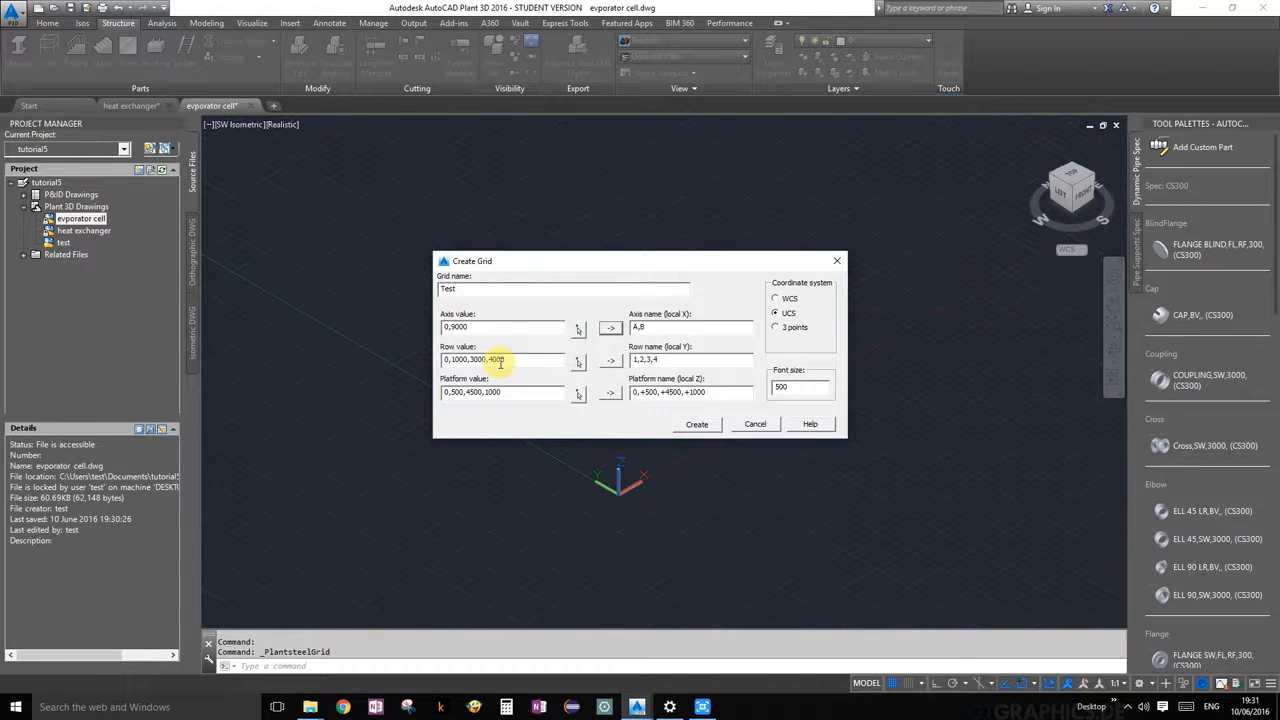
pyautogui.click(606, 362)
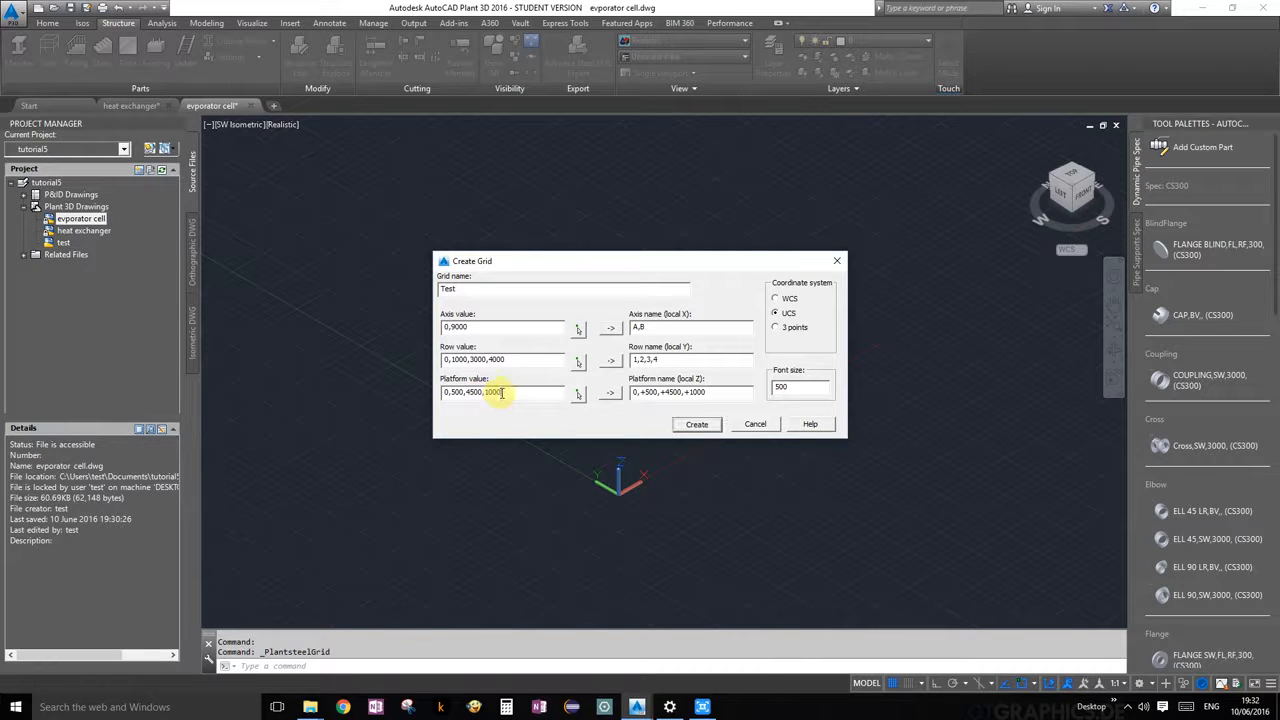
# Set the grid's platform values to 0,500,4500,5500, generate the matching platform names and create the grid
pyautogui.moveTo(501, 393); pyautogui.dragTo(486, 394)
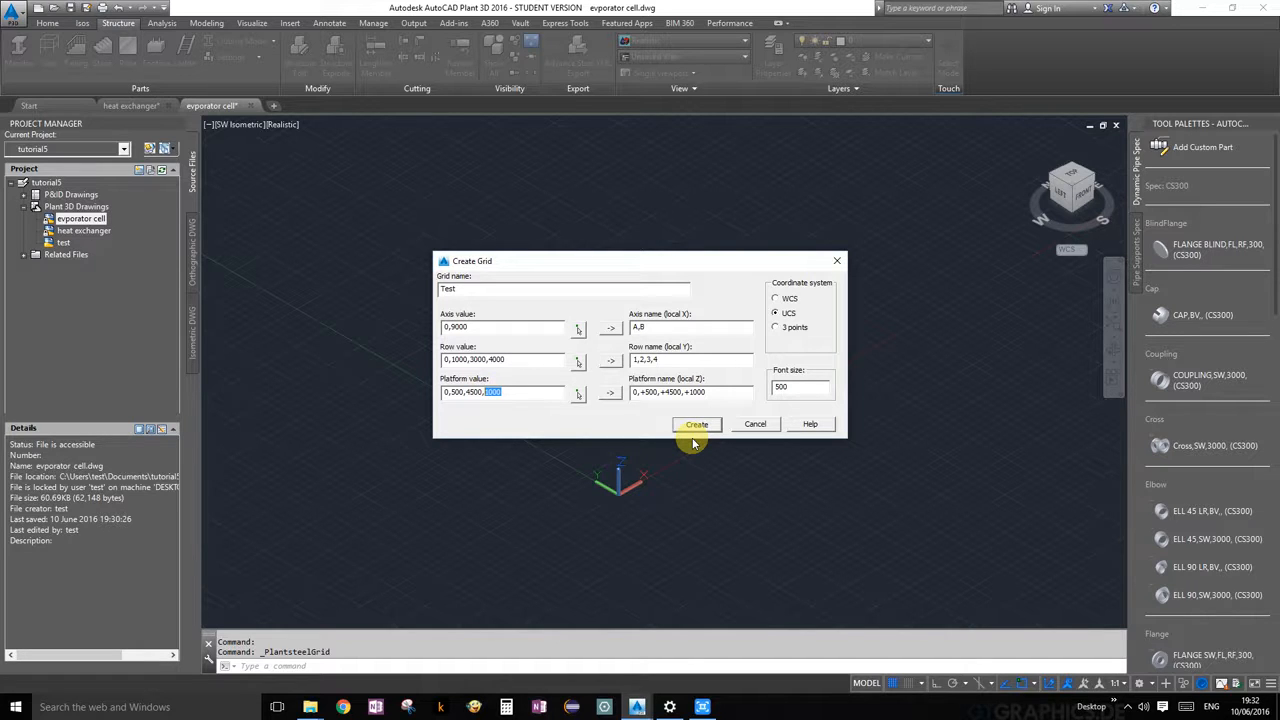
pyautogui.write('55')
pyautogui.click(608, 395)
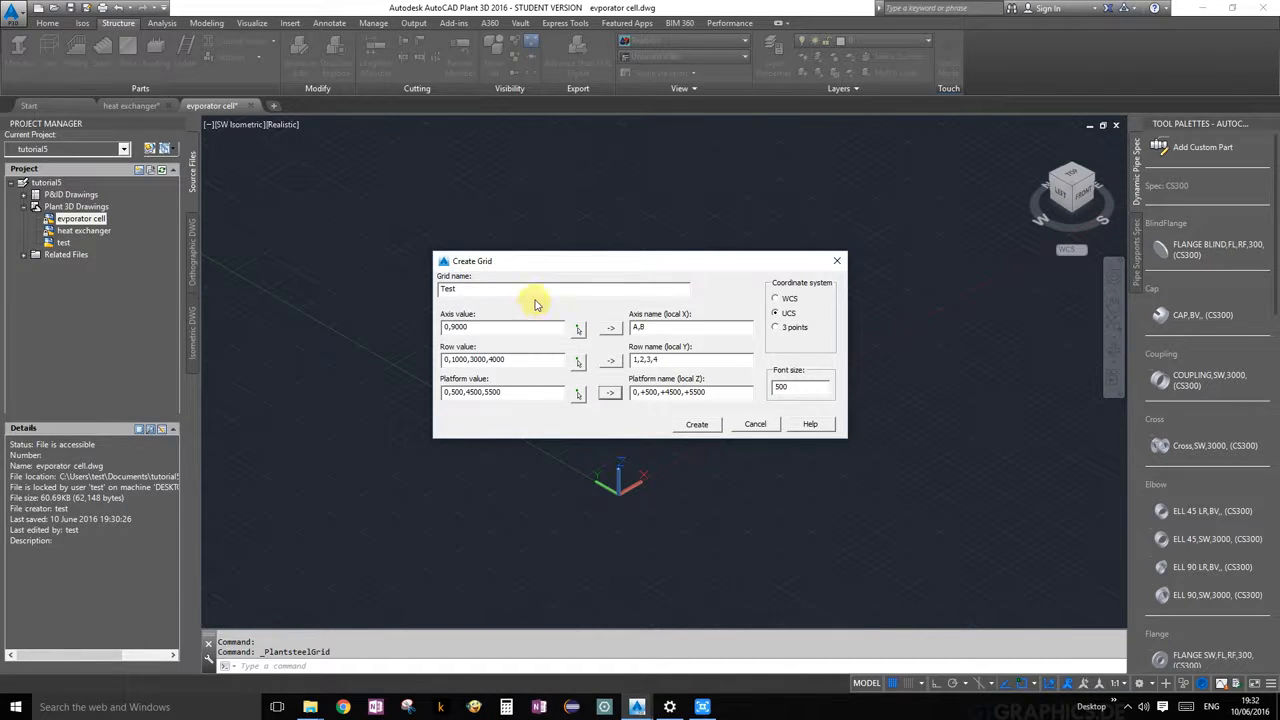
pyautogui.click(699, 426)
pyautogui.scroll(-4, 700, 425)
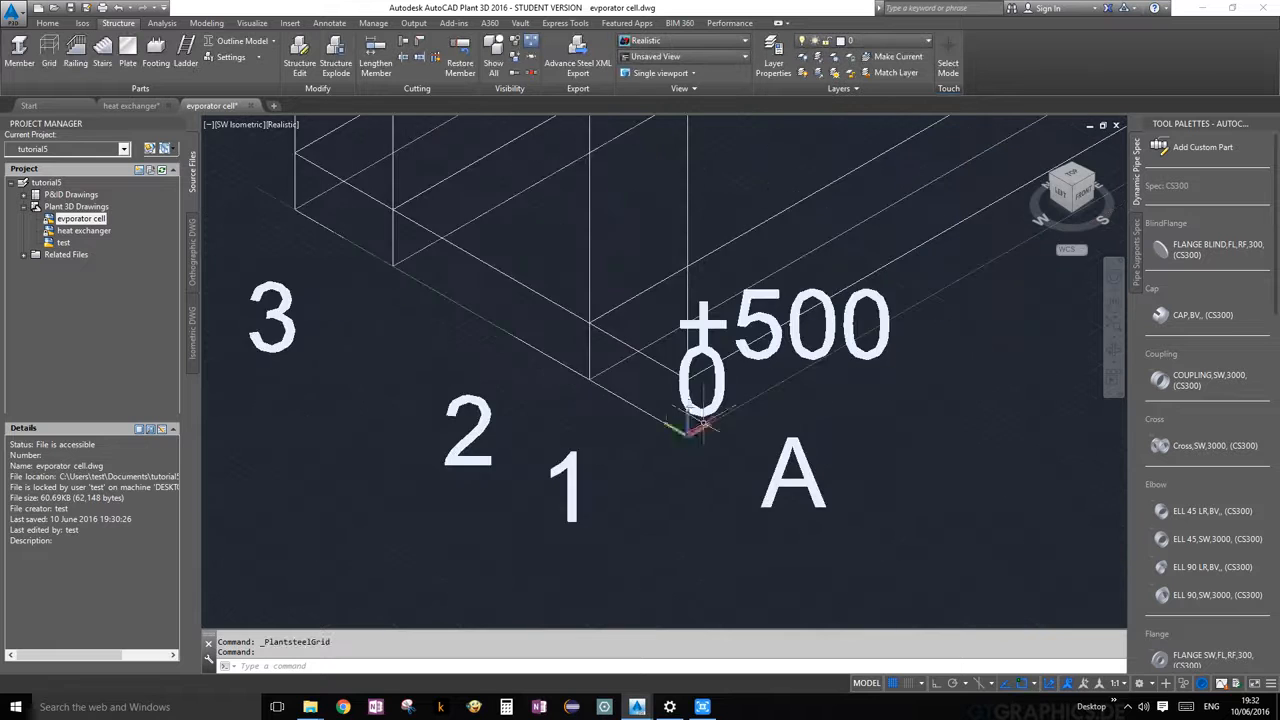
pyautogui.scroll(-3, 699, 426)
pyautogui.moveTo(699, 426); pyautogui.dragTo(586, 534, button='middle')
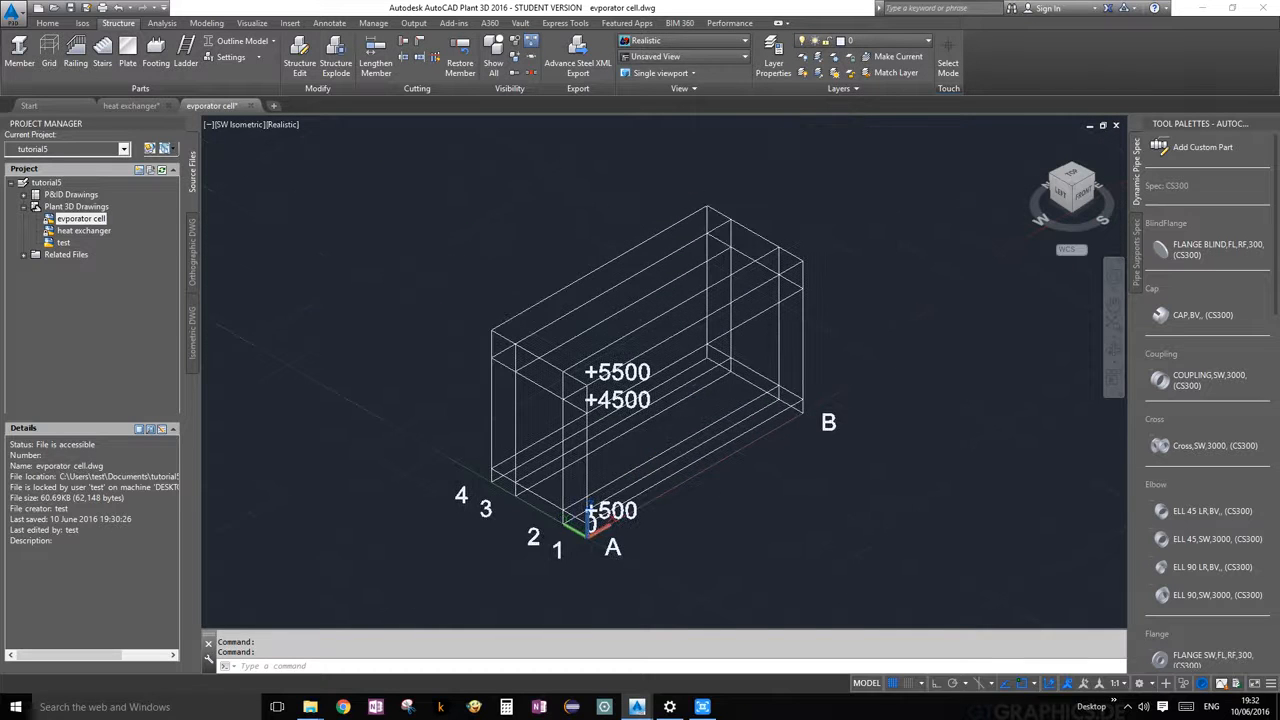
# With Ortho on, redirect the UCS Z axis at the grid origin outward from end A, along the original negative X direction
pyautogui.scroll(5, 720, 376)
pyautogui.scroll(-4, 720, 376)
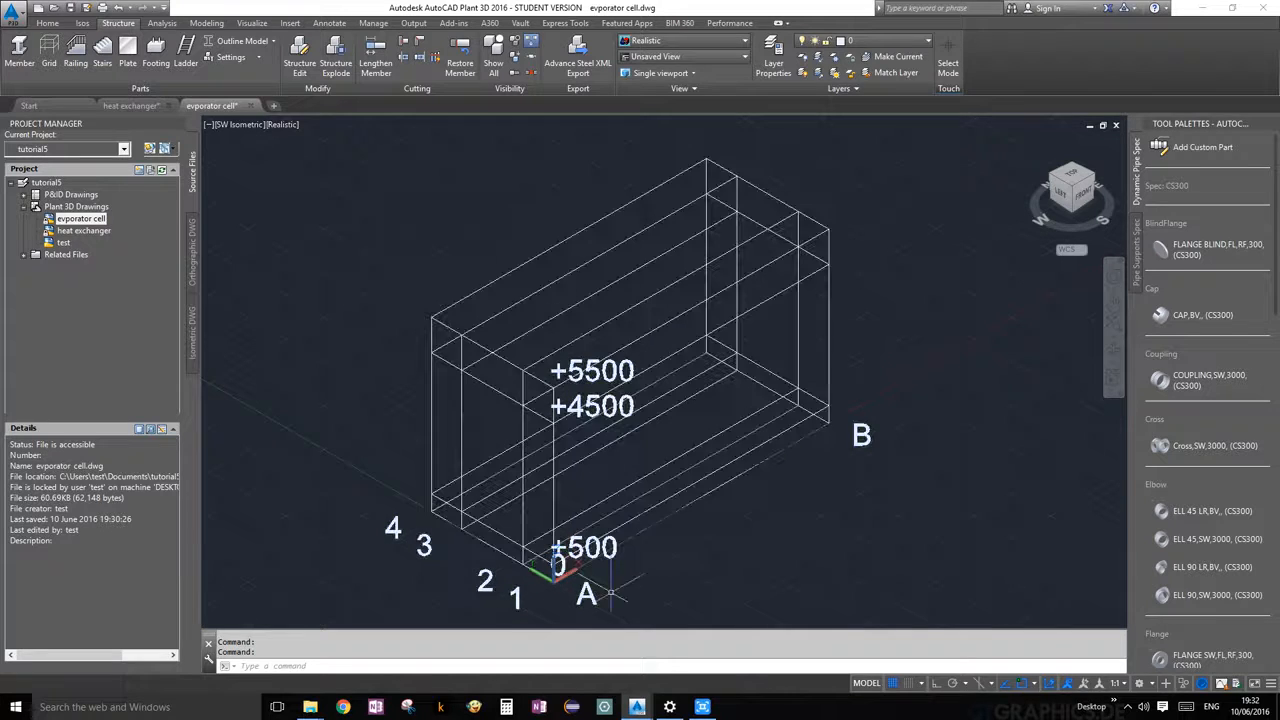
pyautogui.scroll(-3, 663, 546)
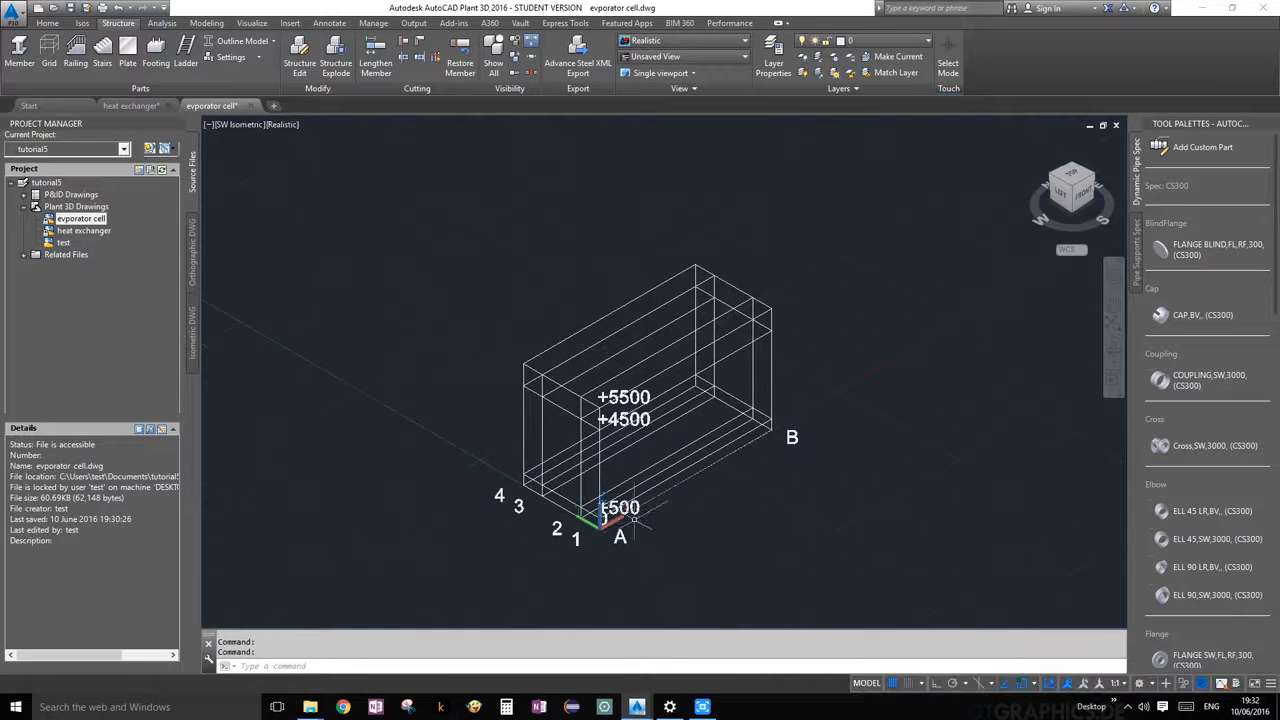
pyautogui.scroll(5, 620, 519)
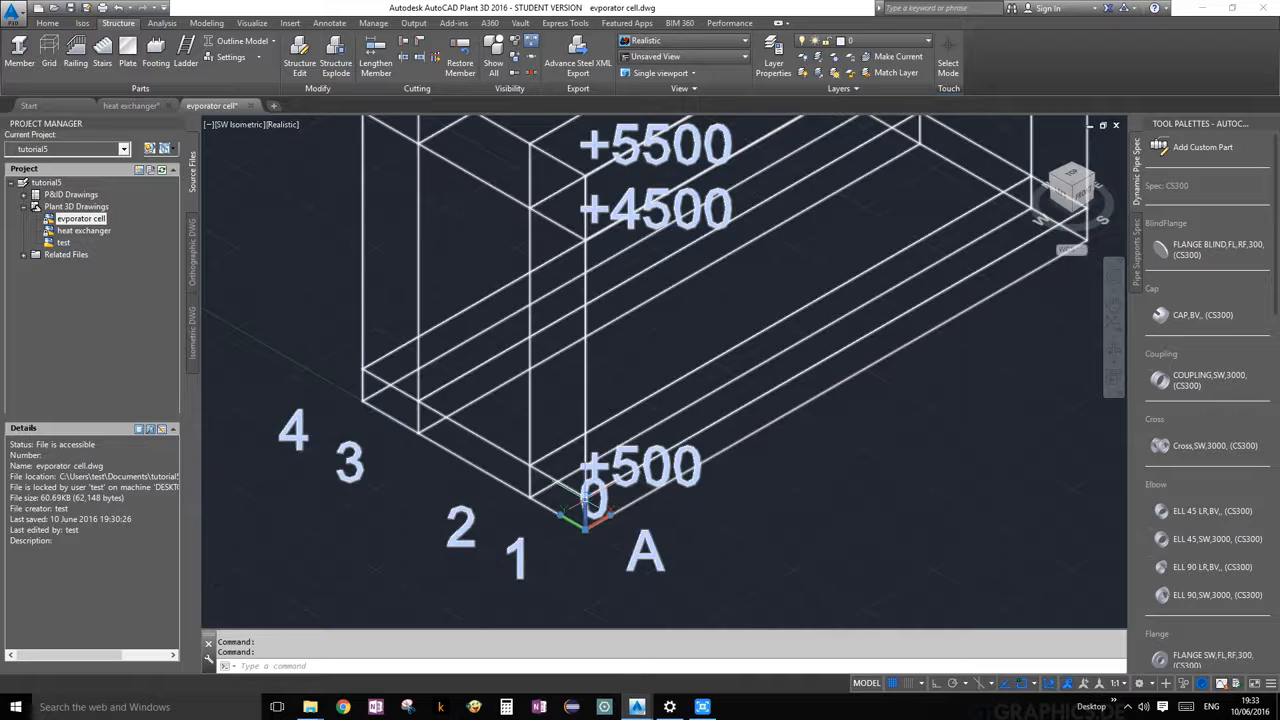
pyautogui.moveTo(588, 490)
pyautogui.click(640, 549)
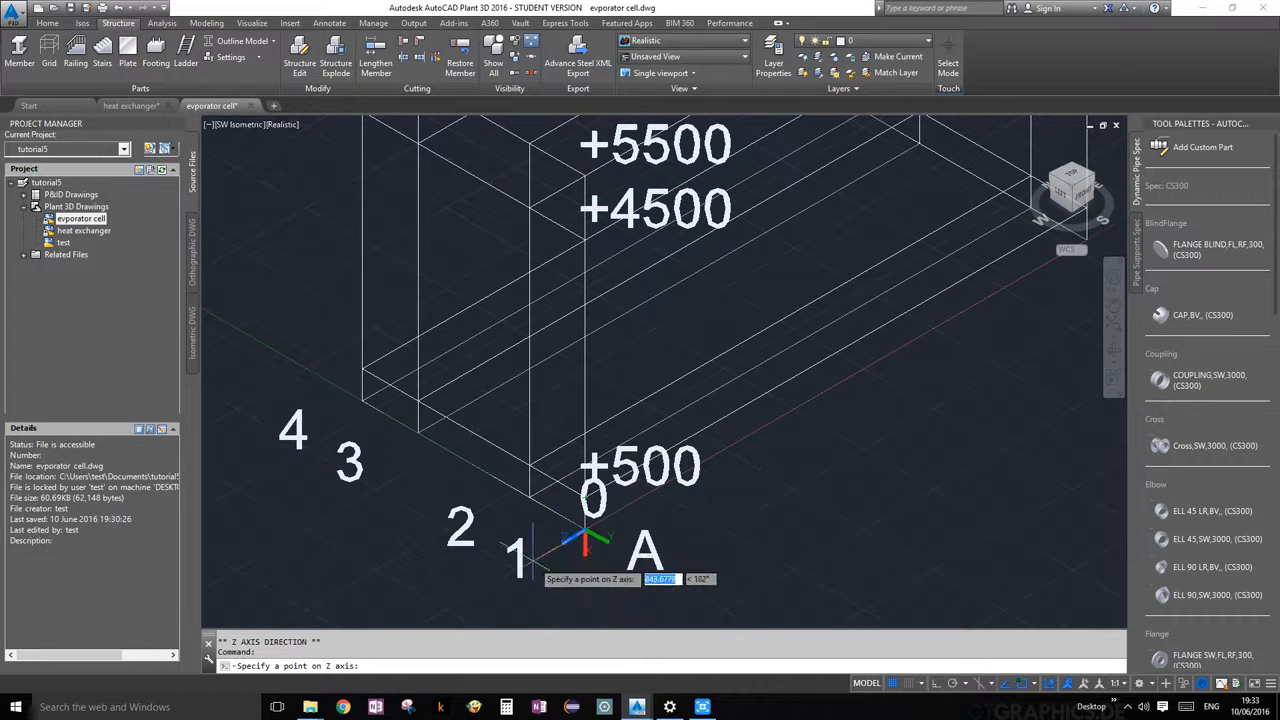
pyautogui.click(939, 683)
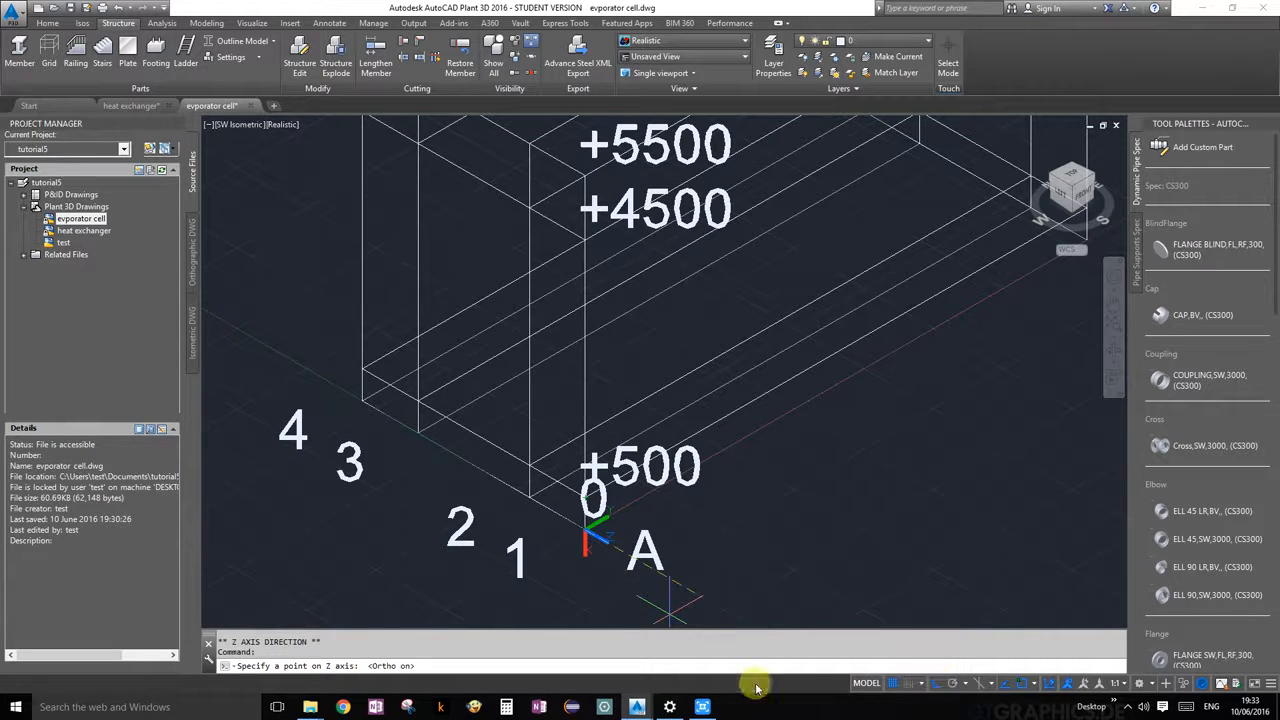
pyautogui.click(550, 548)
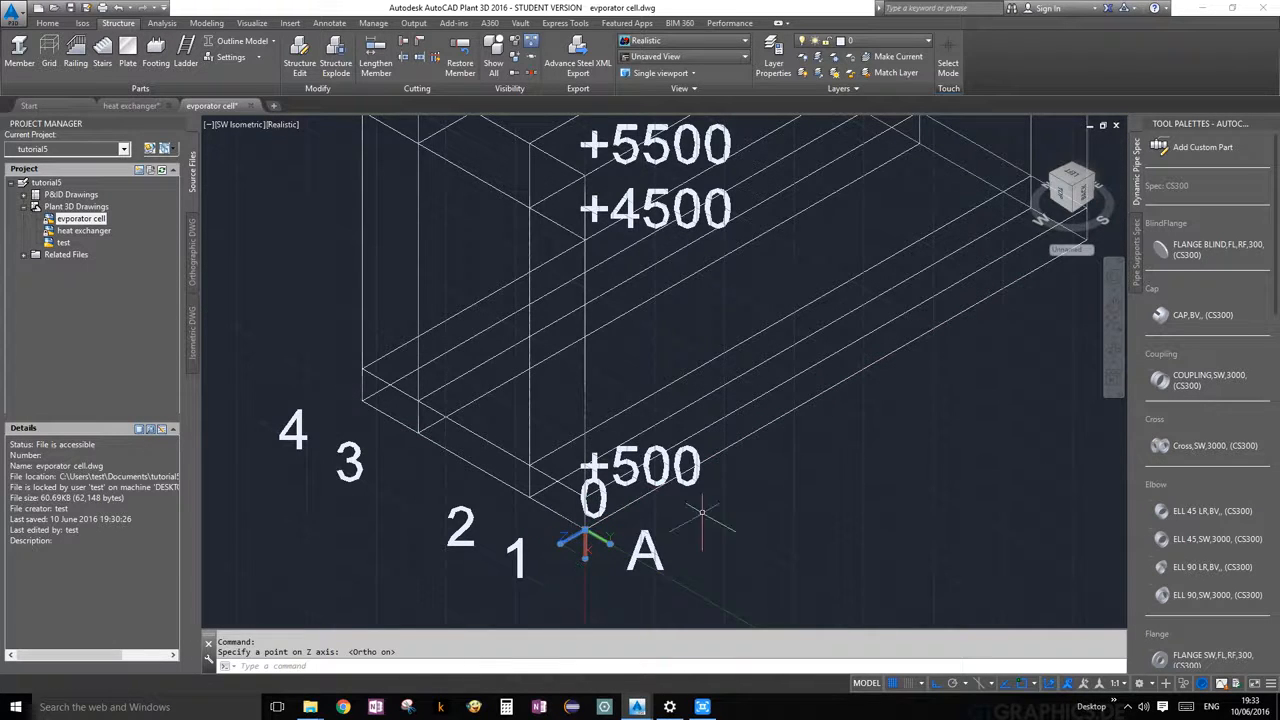
pyautogui.scroll(-5, 688, 515)
pyautogui.scroll(3, 700, 512)
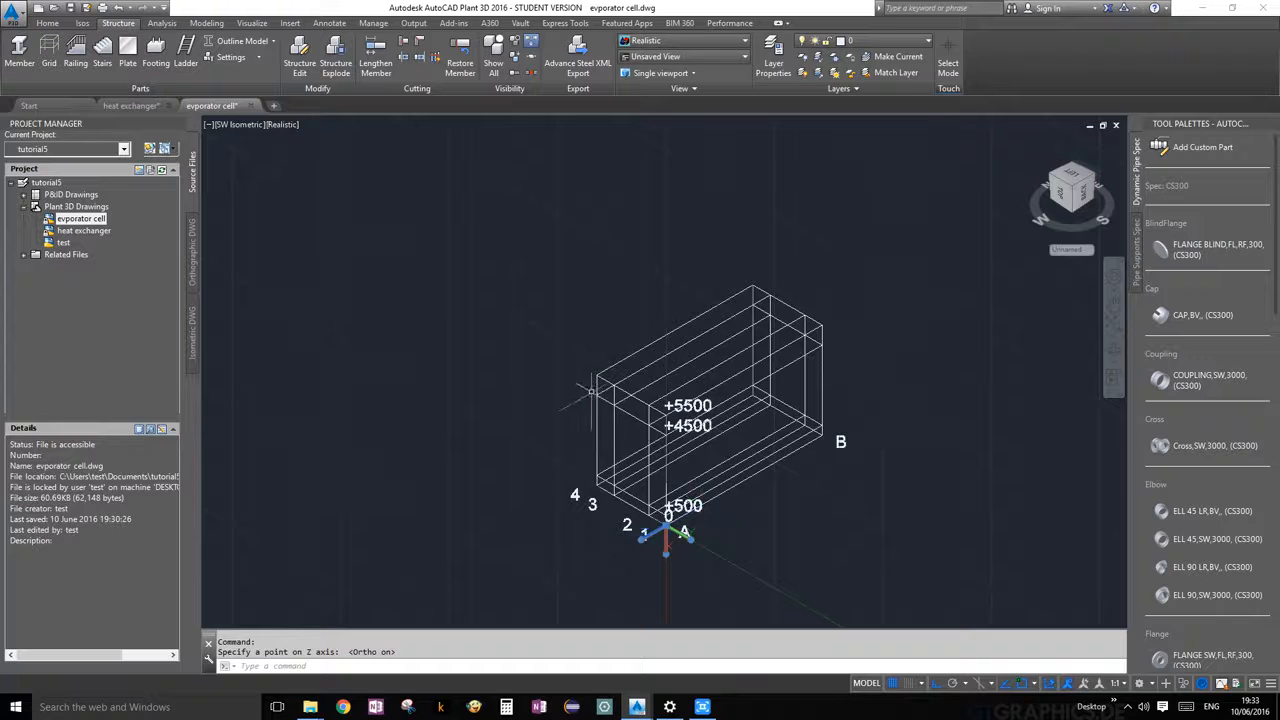
pyautogui.scroll(2, 571, 341)
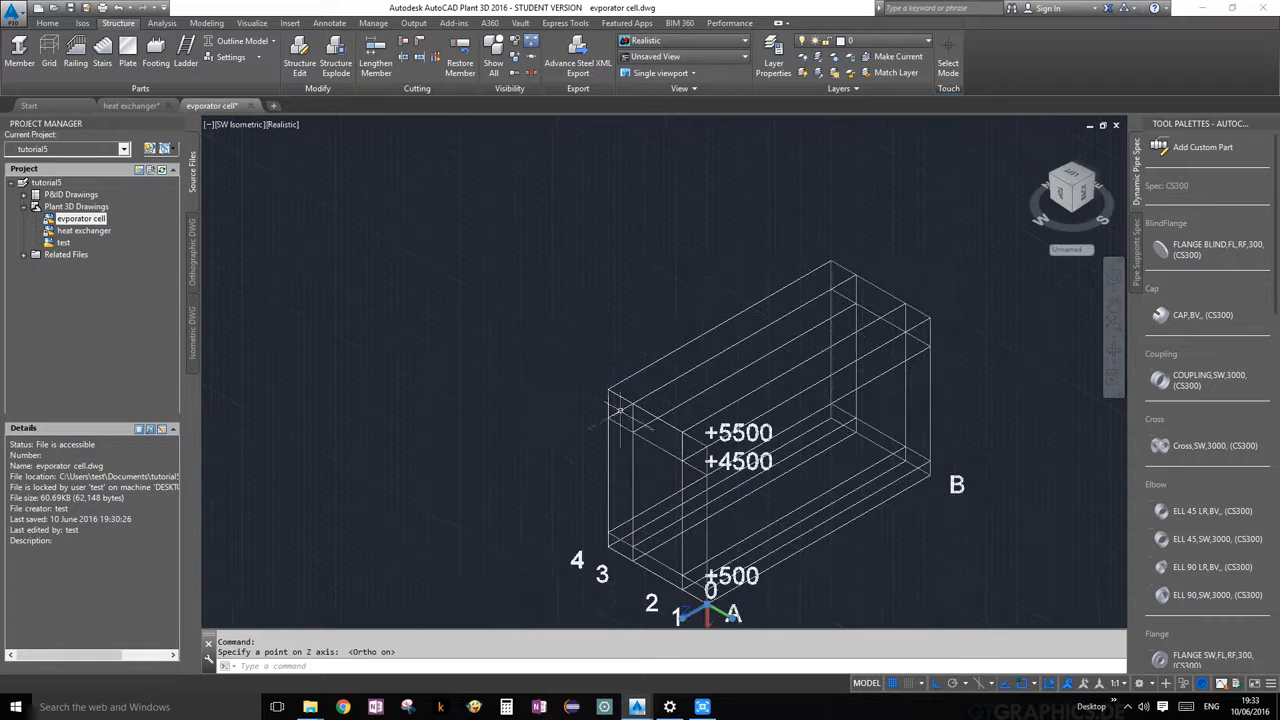
pyautogui.press('Escape')
pyautogui.scroll(-3, 620, 410)
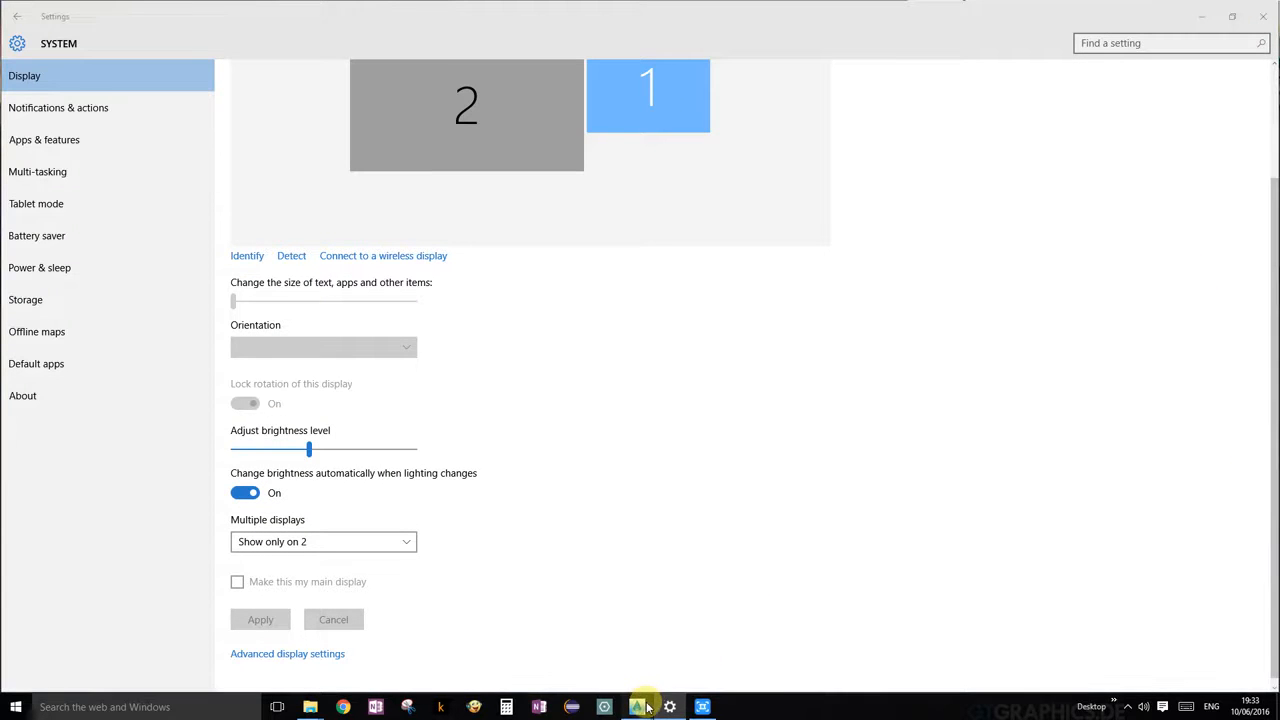
# Switch from Windows Settings back to AutoCAD Plant 3D and maximize the window with the evporator cell drawing
pyautogui.moveTo(640, 705)
pyautogui.click(726, 655)
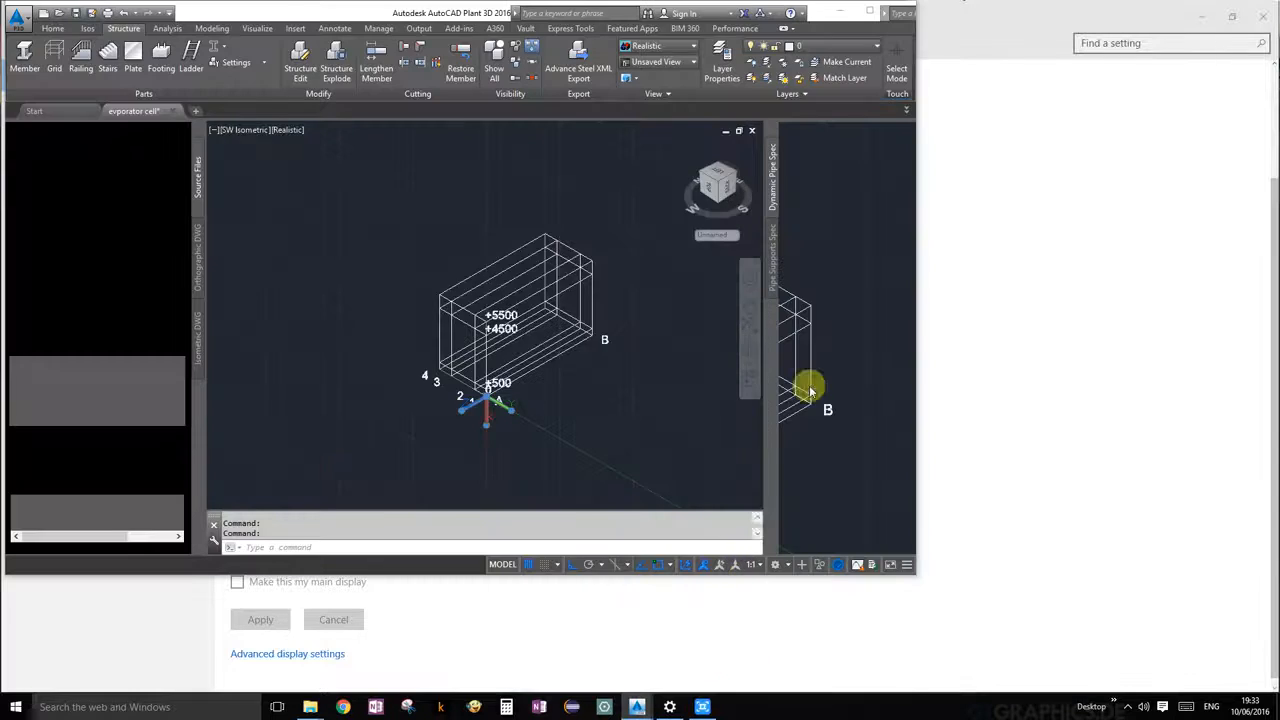
pyautogui.click(868, 12)
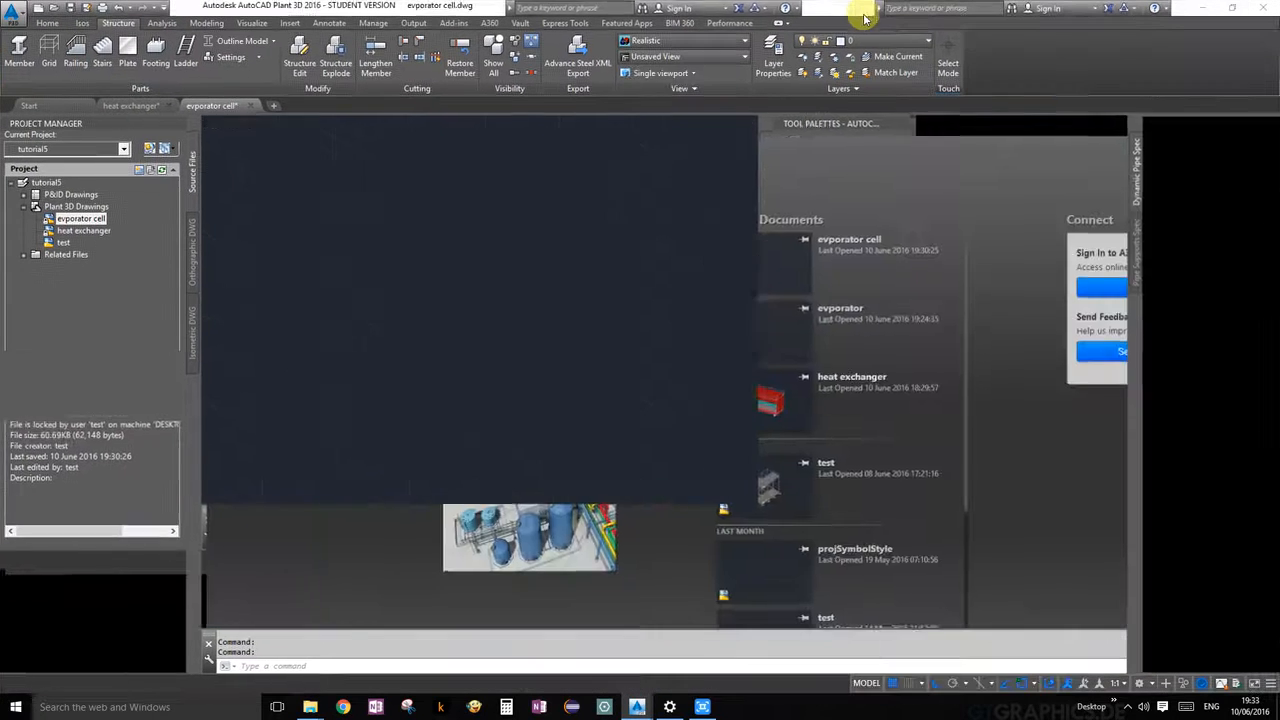
pyautogui.scroll(4, 665, 495)
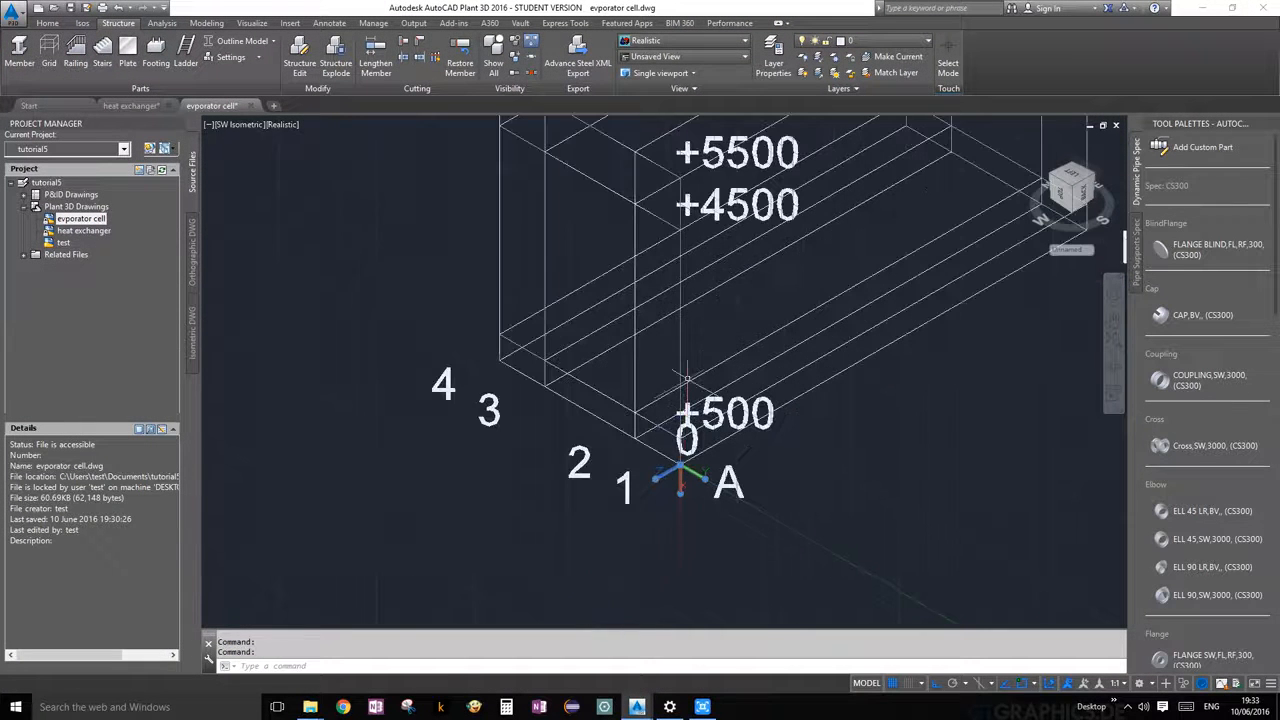
pyautogui.scroll(-2, 665, 462)
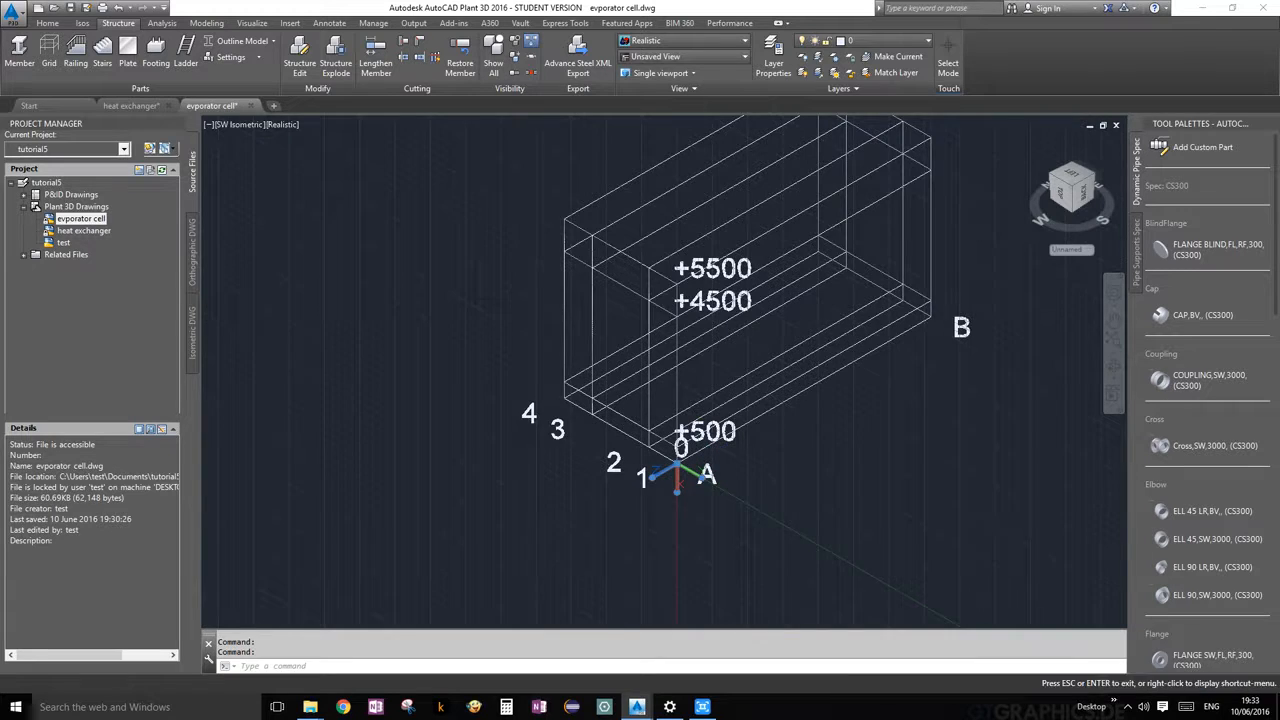
pyautogui.moveTo(840, 358); pyautogui.dragTo(850, 413, button='middle')
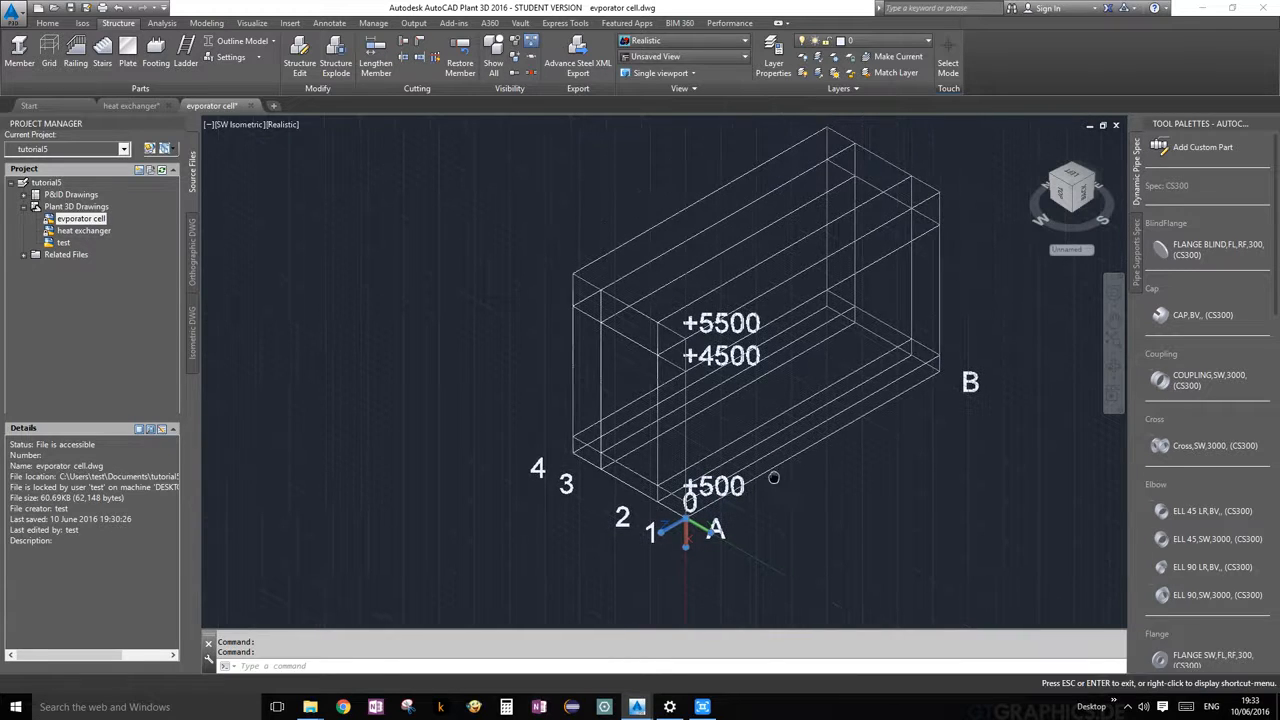
# Create a new layer named structural and set its color to red
pyautogui.click(787, 68)
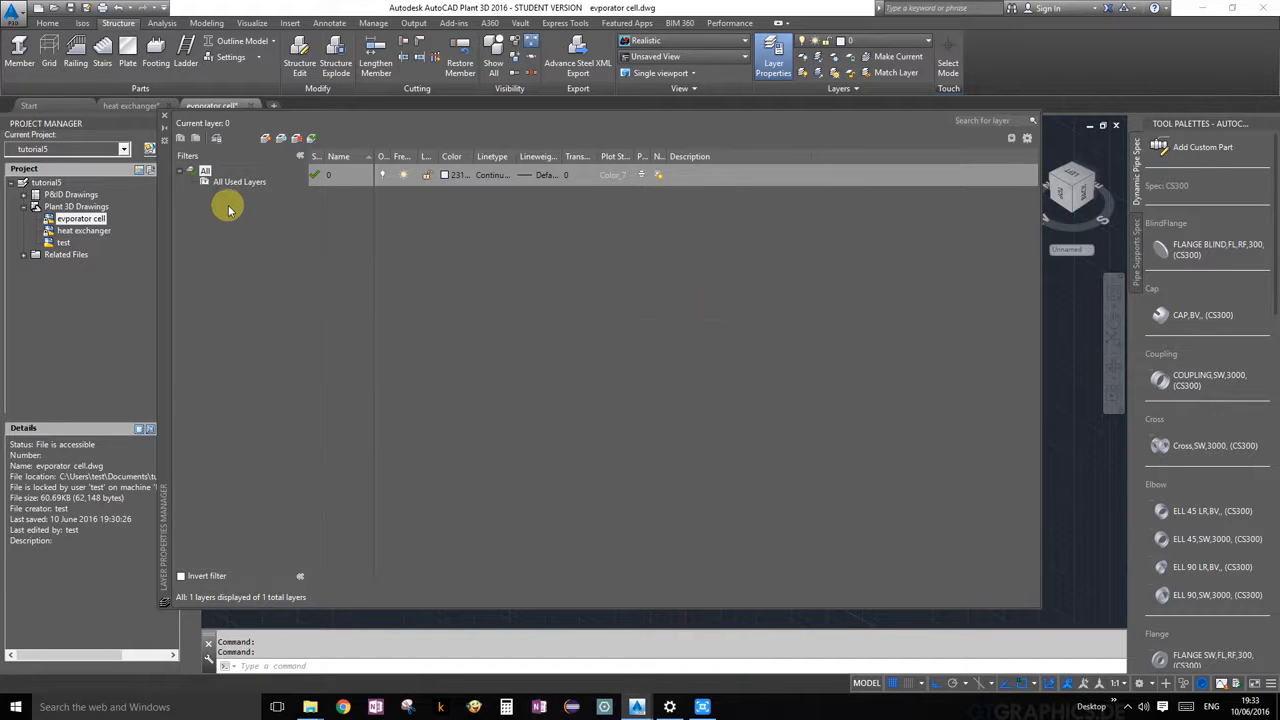
pyautogui.click(267, 137)
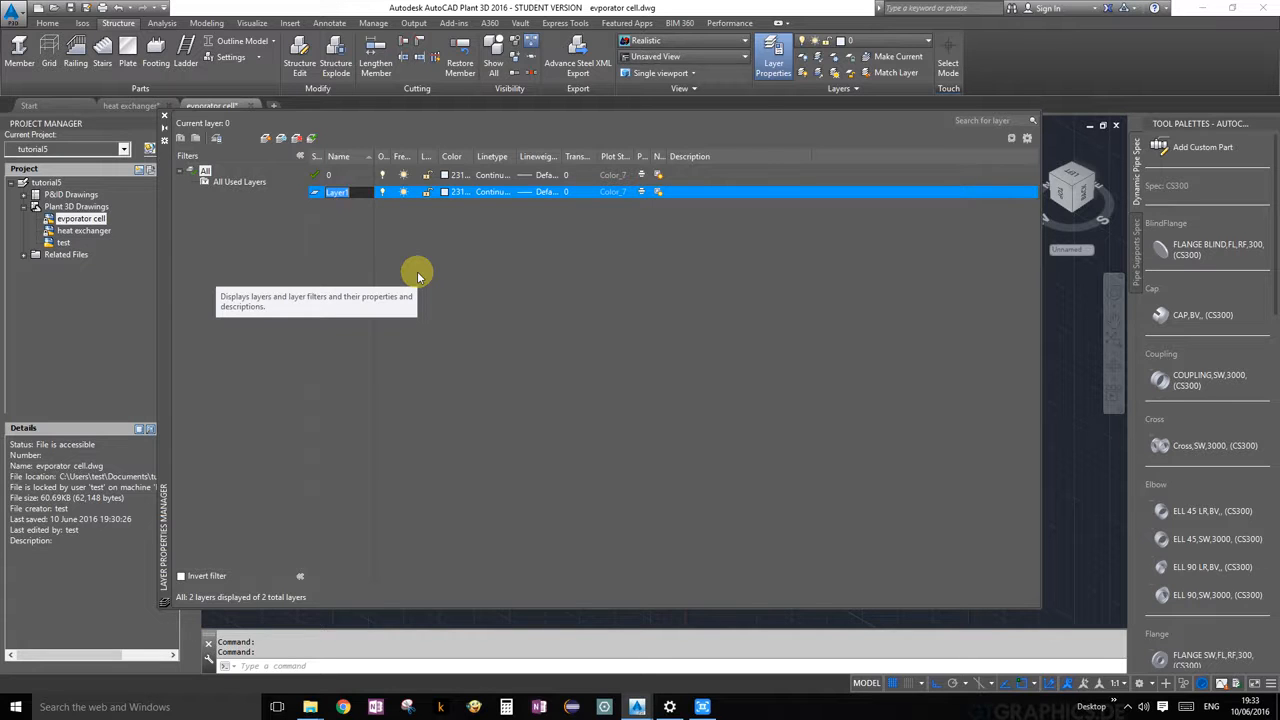
pyautogui.write('structural')
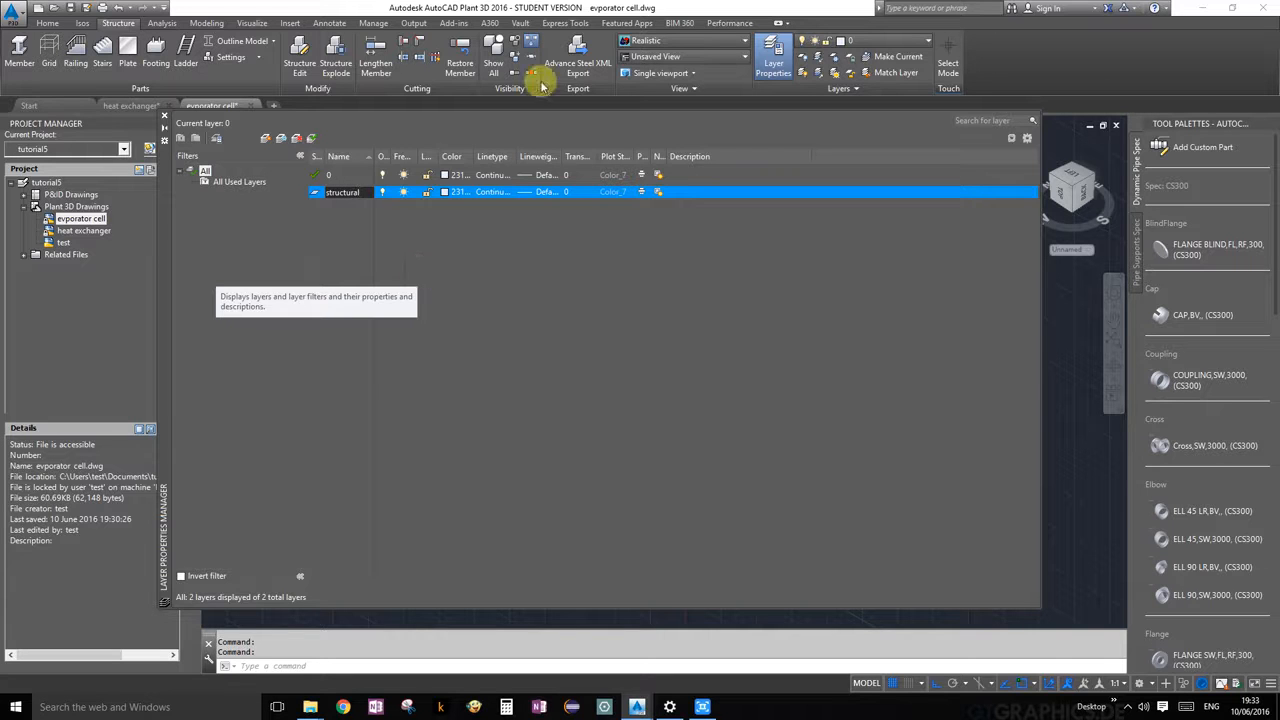
pyautogui.click(443, 192)
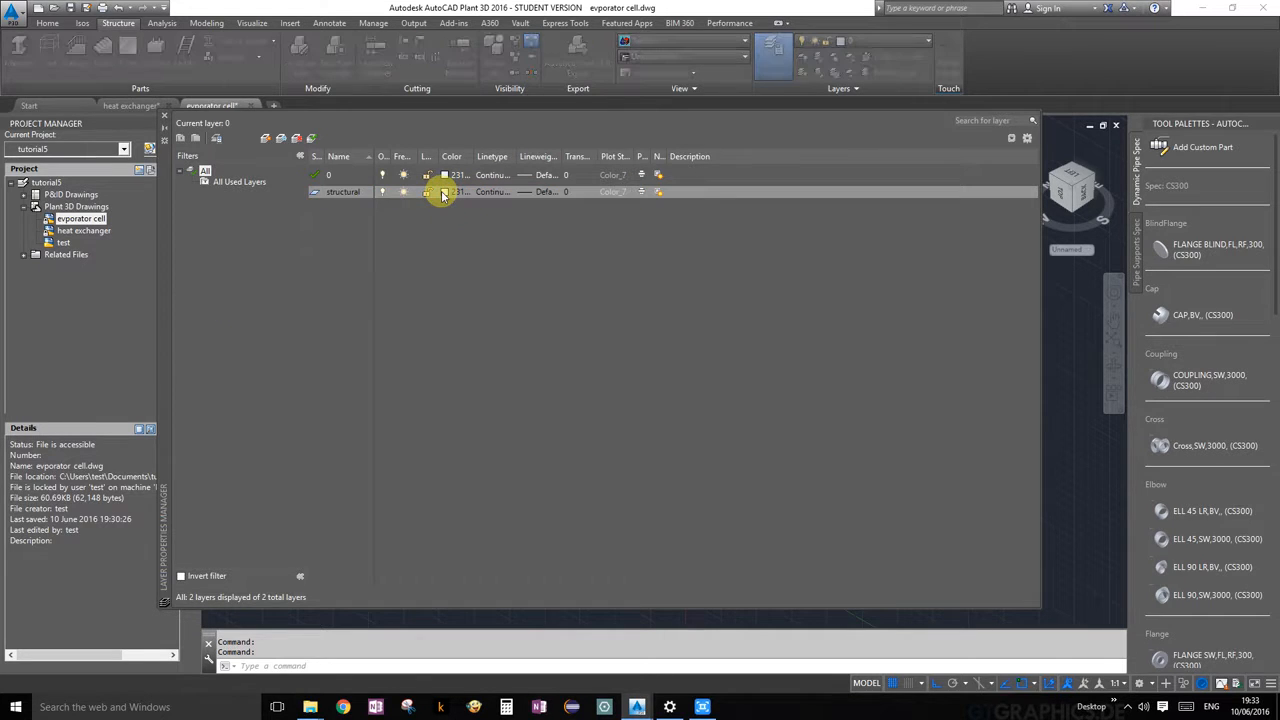
pyautogui.click(549, 254)
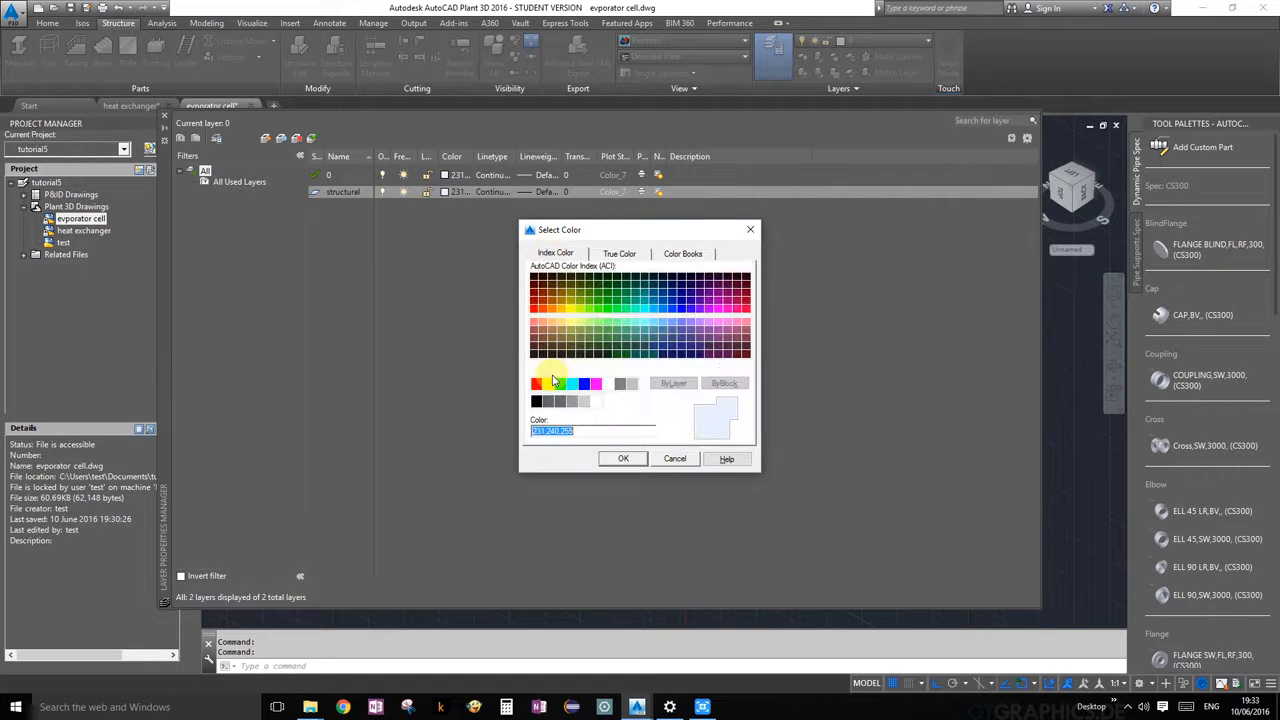
pyautogui.click(536, 384)
pyautogui.click(616, 460)
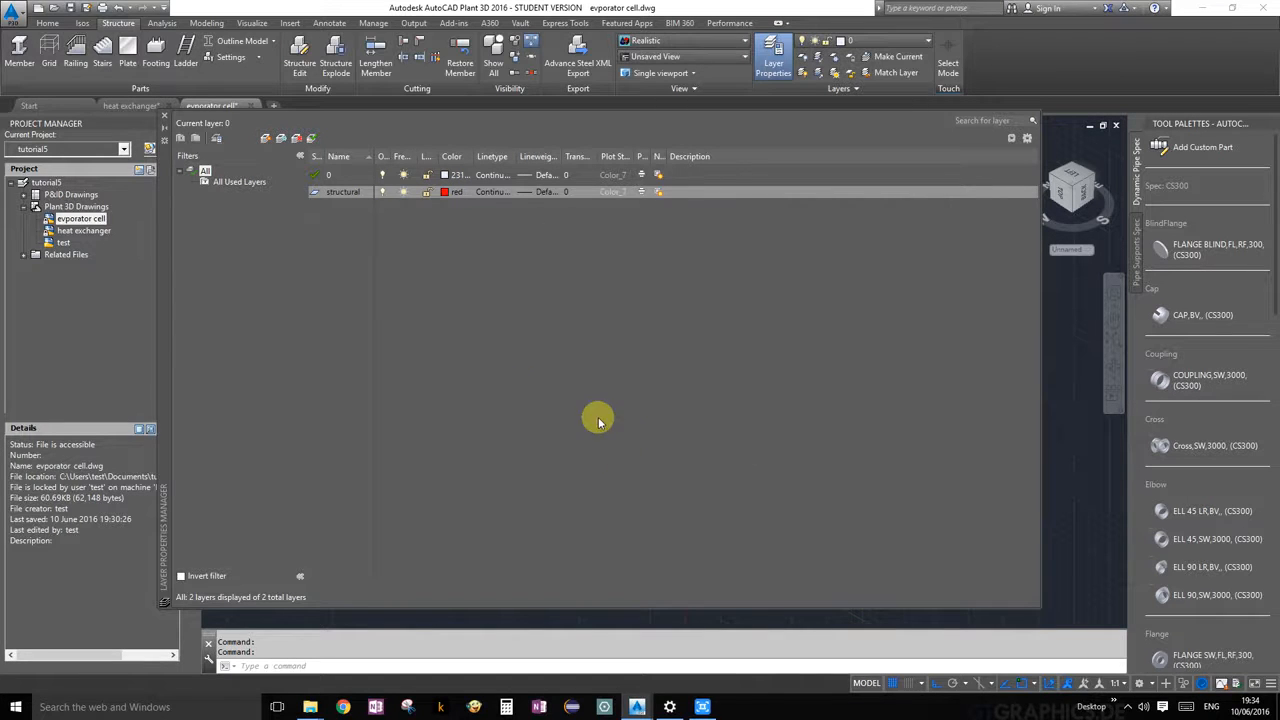
# Add a layer named pipes and set its color to green
pyautogui.click(265, 141)
pyautogui.write('pipes')
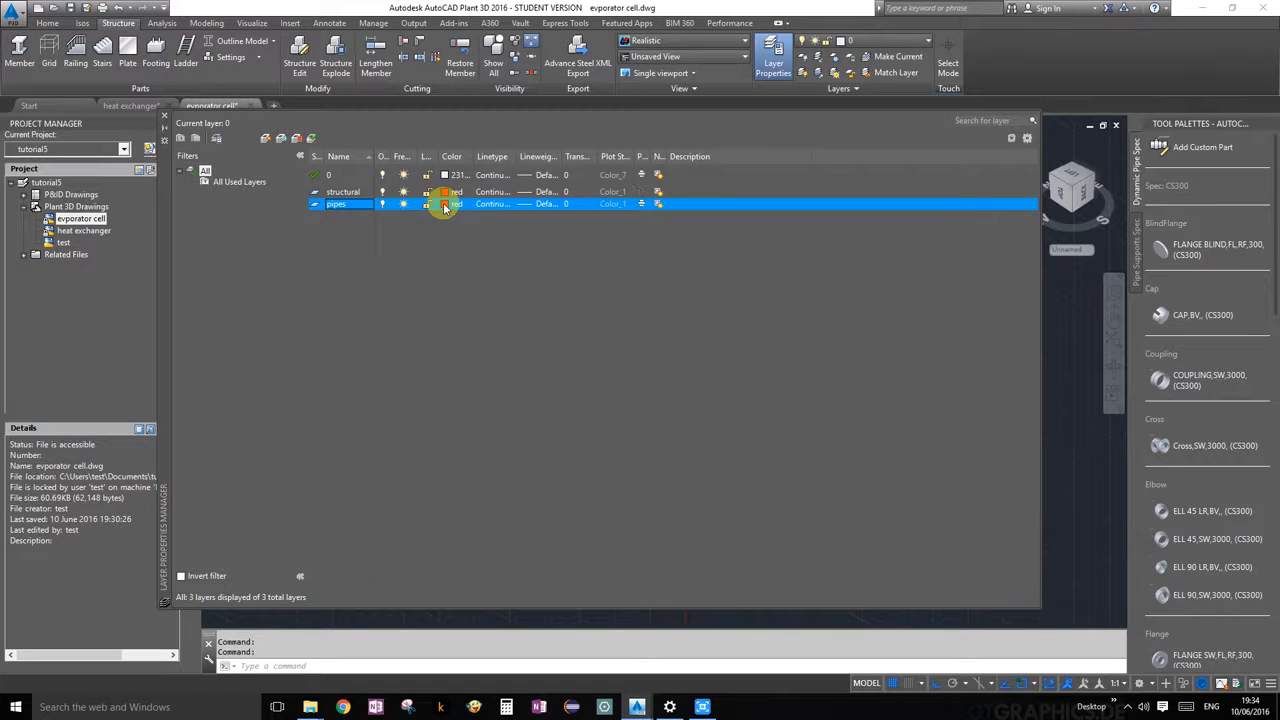
pyautogui.click(446, 206)
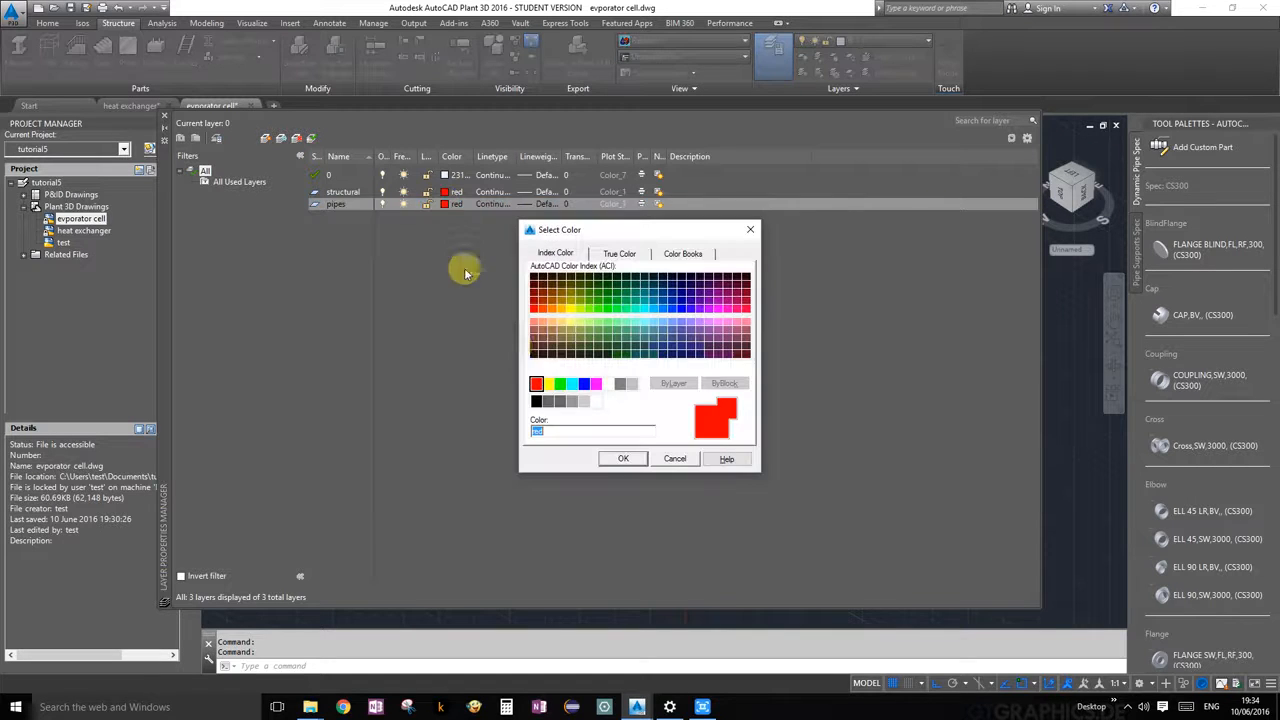
pyautogui.click(560, 384)
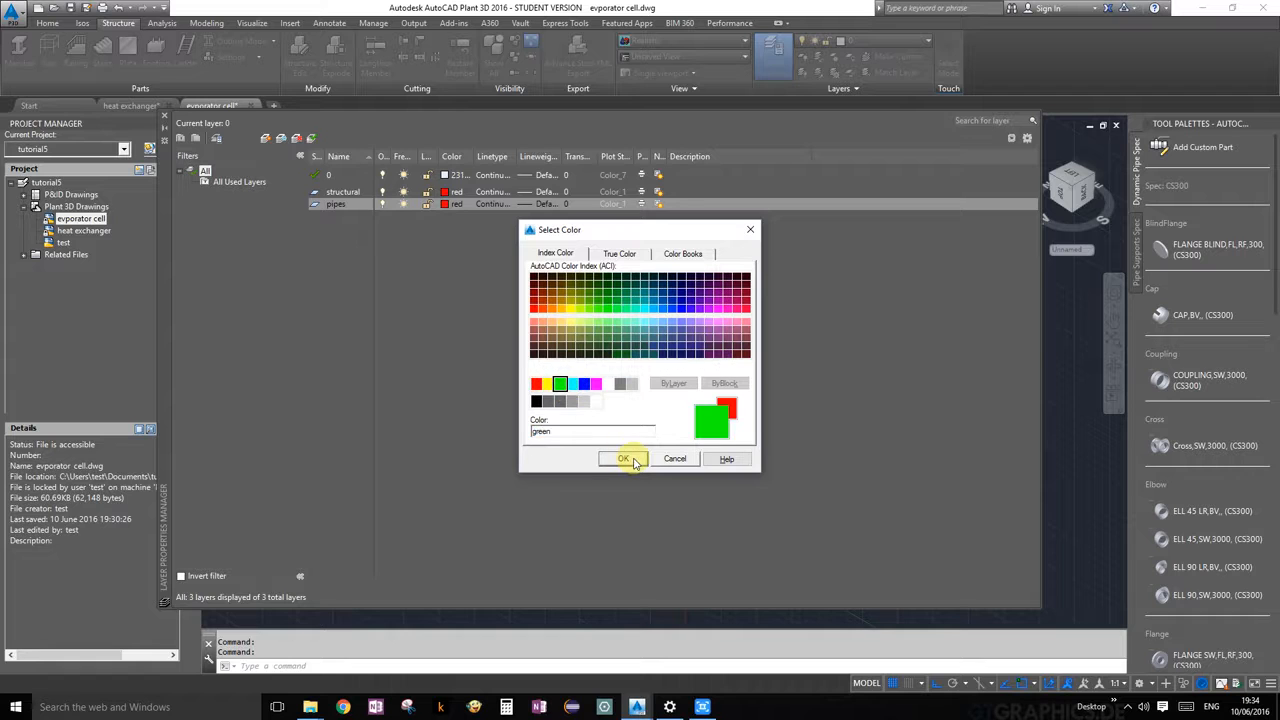
pyautogui.click(630, 459)
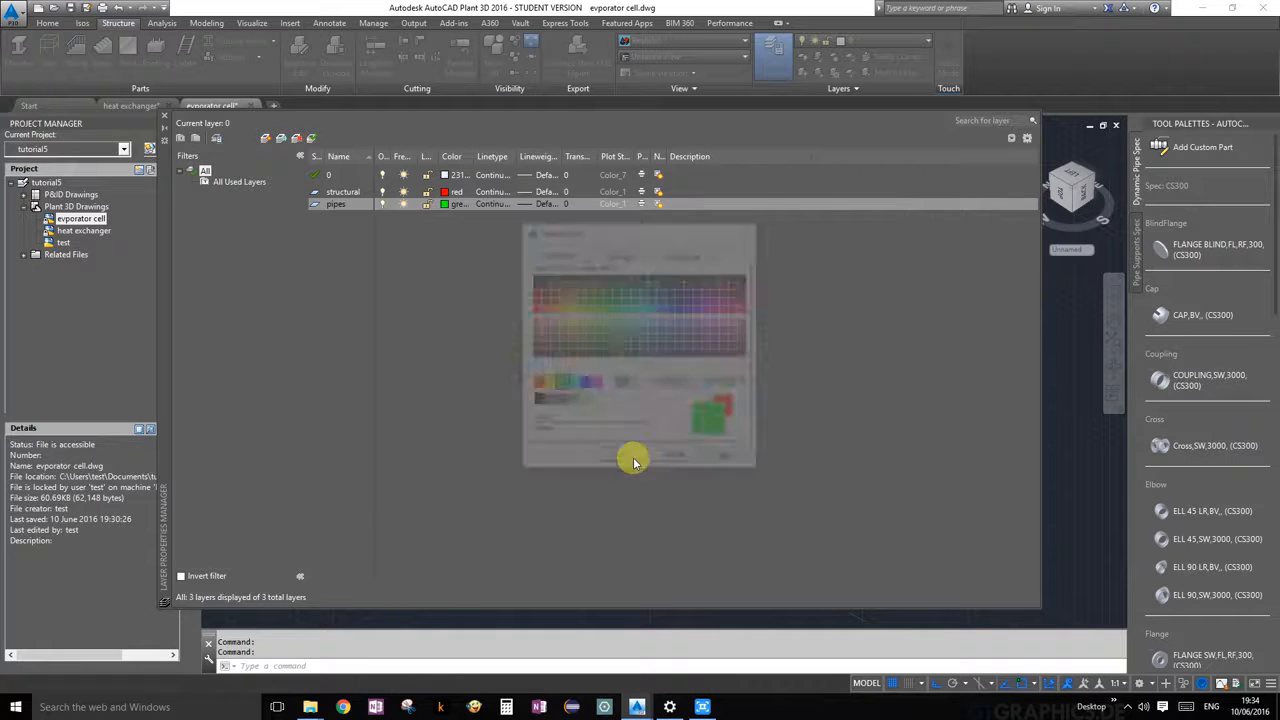
# Add a layer named demister in cyan and make the structural layer current
pyautogui.click(266, 138)
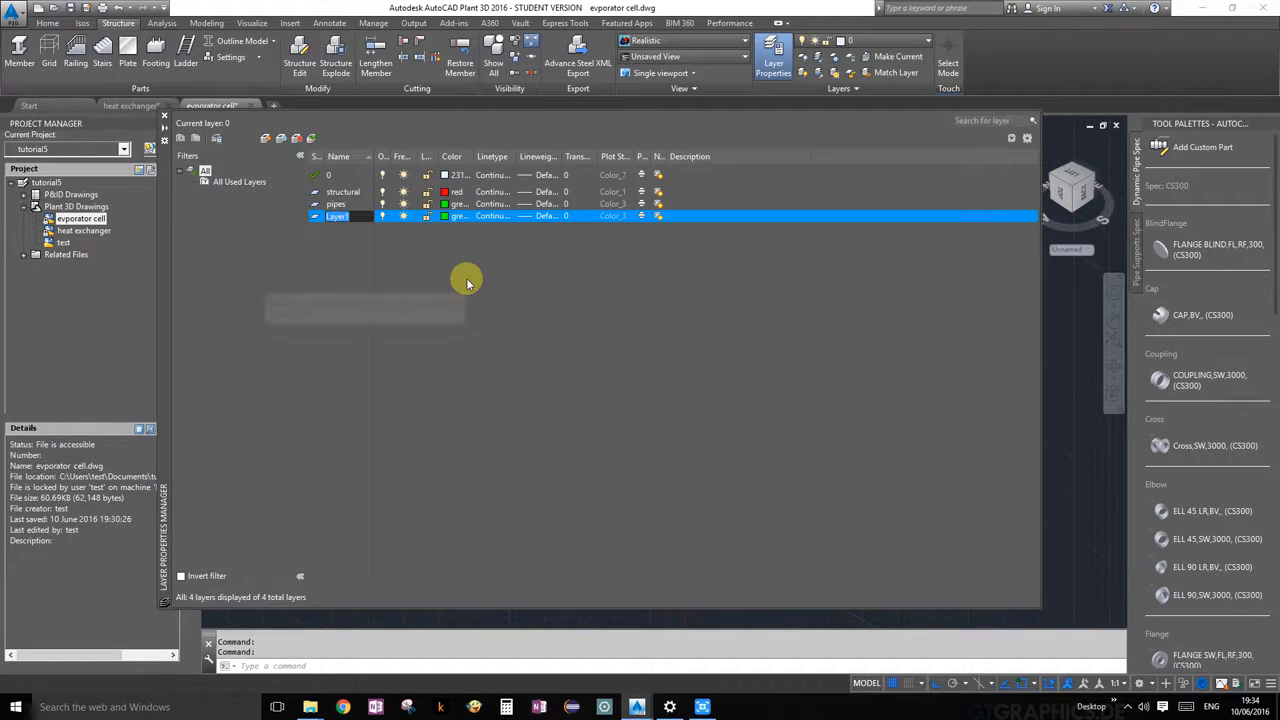
pyautogui.write('demister')
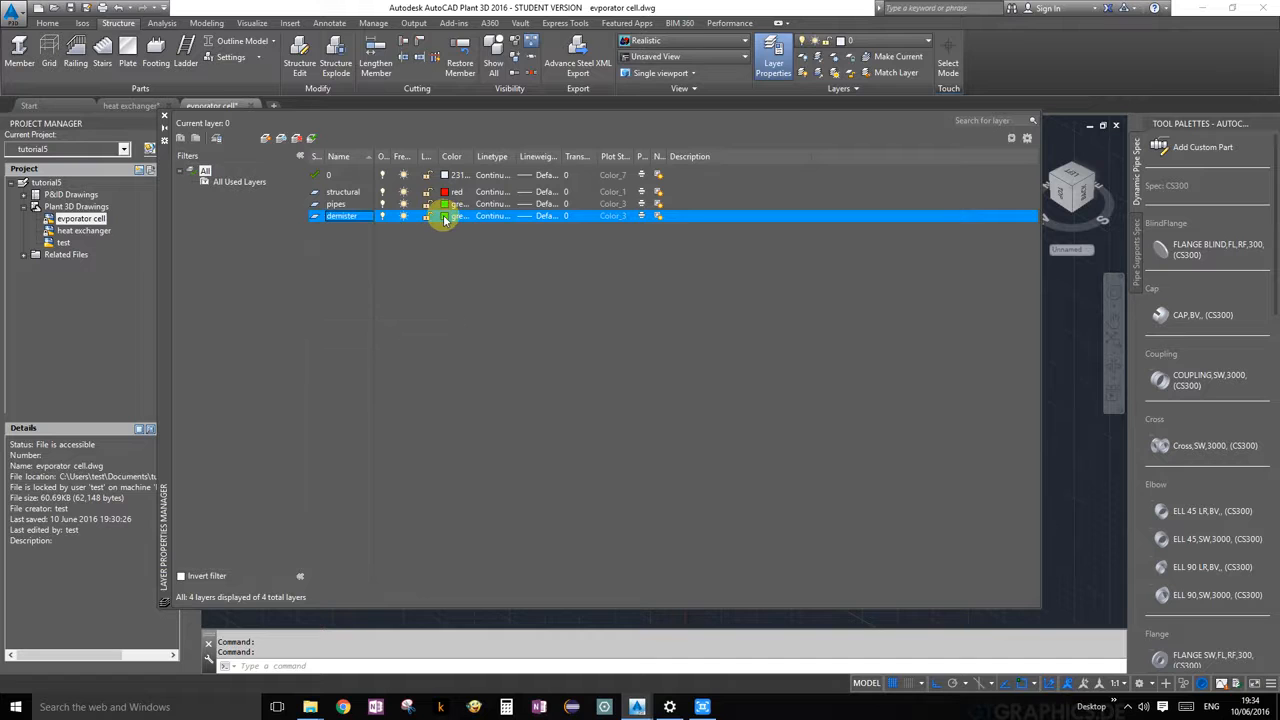
pyautogui.click(445, 217)
pyautogui.click(571, 383)
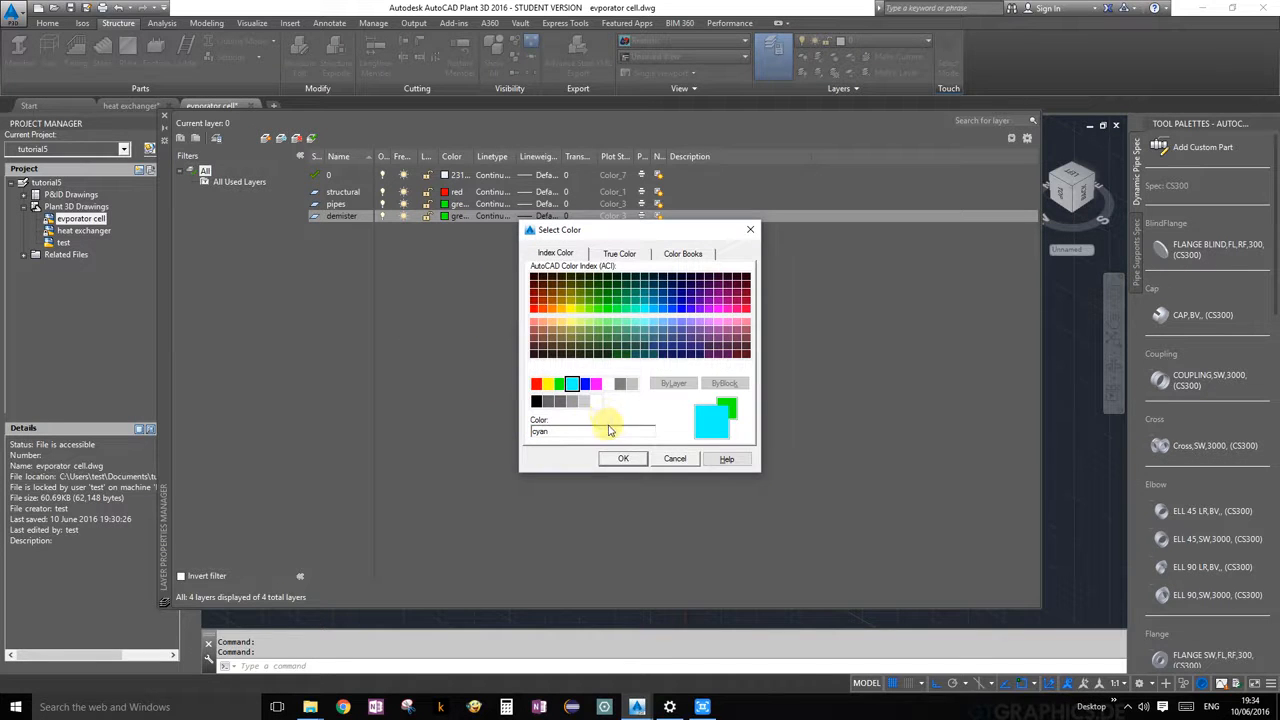
pyautogui.click(615, 458)
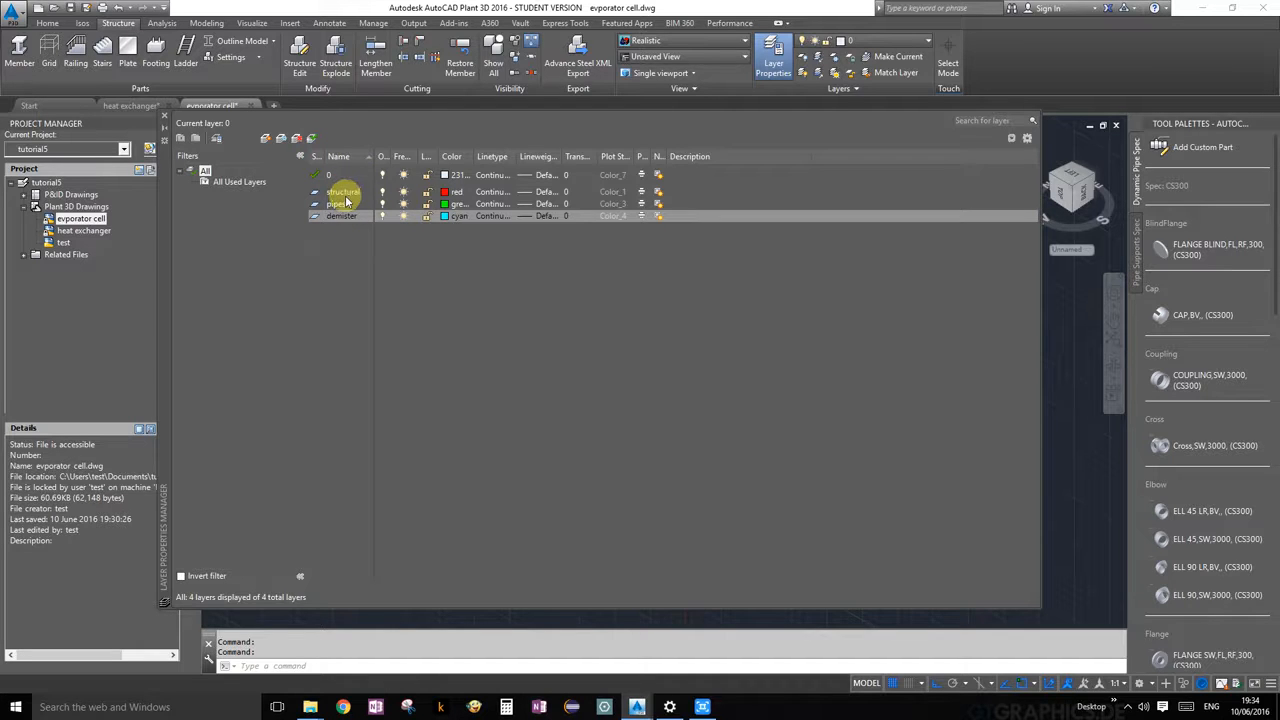
pyautogui.doubleClick(347, 196)
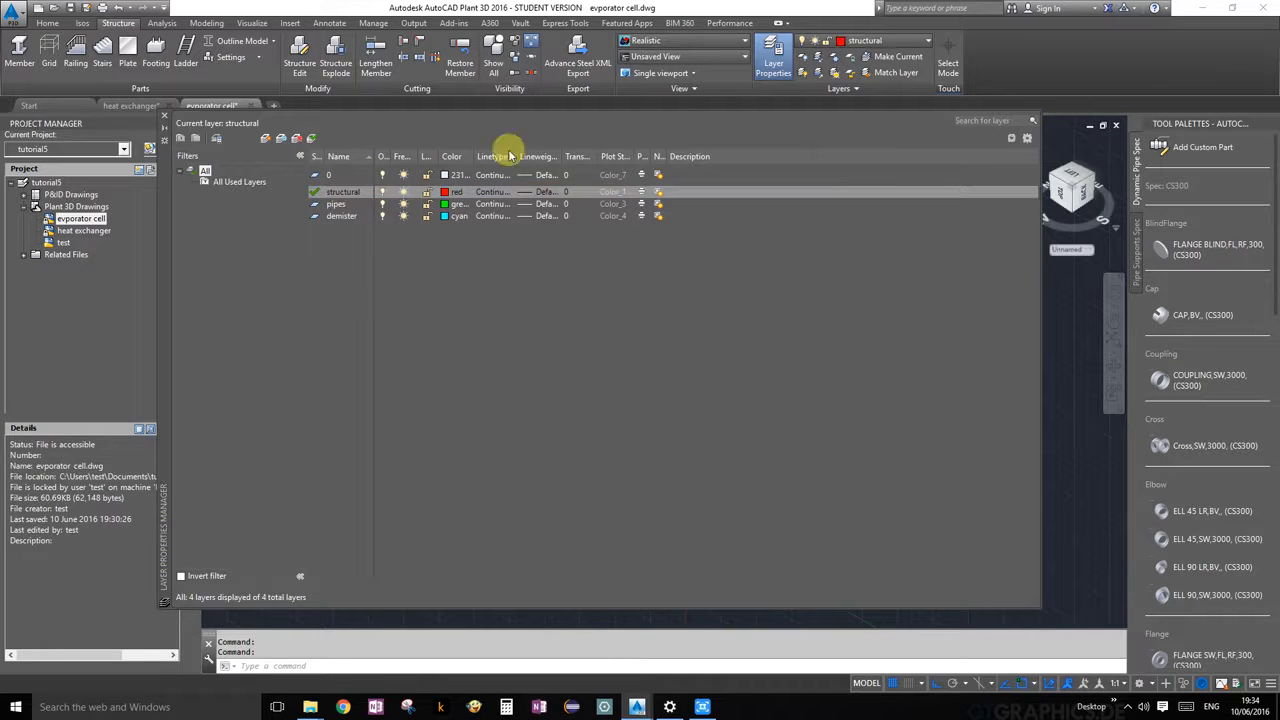
pyautogui.click(164, 118)
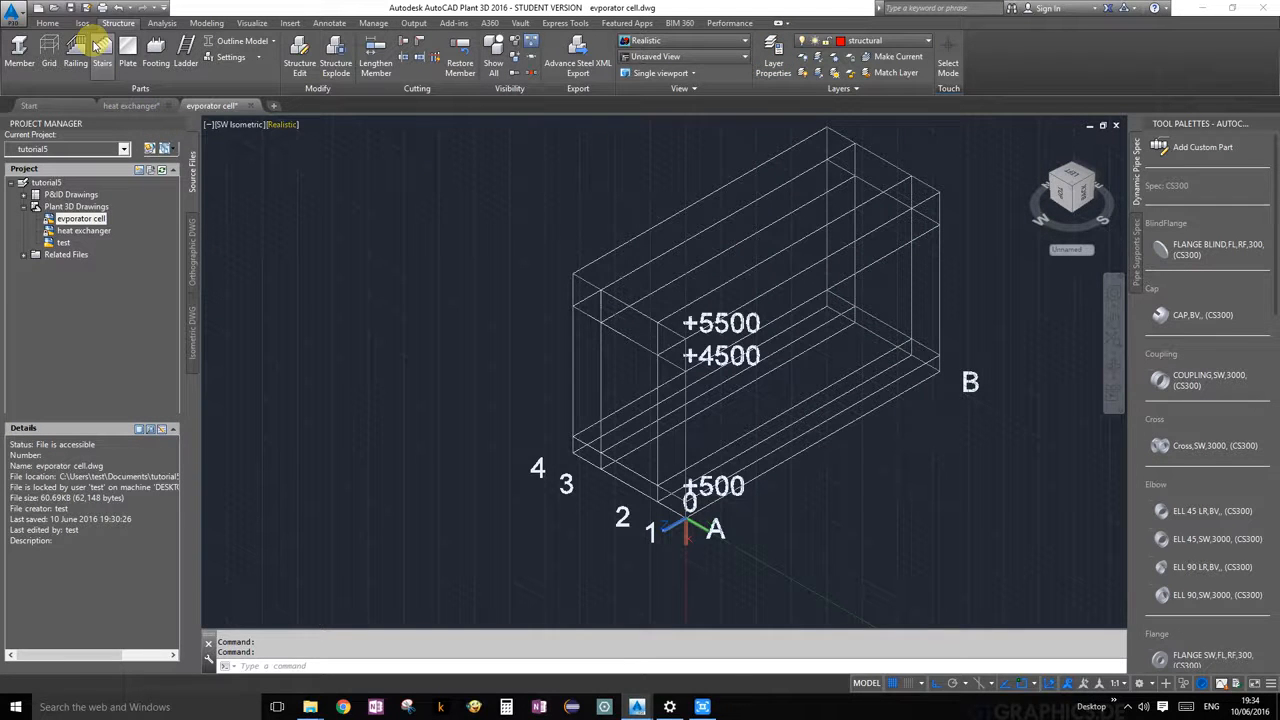
# Model the end A plate as a box from the grid's upper row 4 corner to its base row 1 corner, height 10 toward B
pyautogui.click(207, 22)
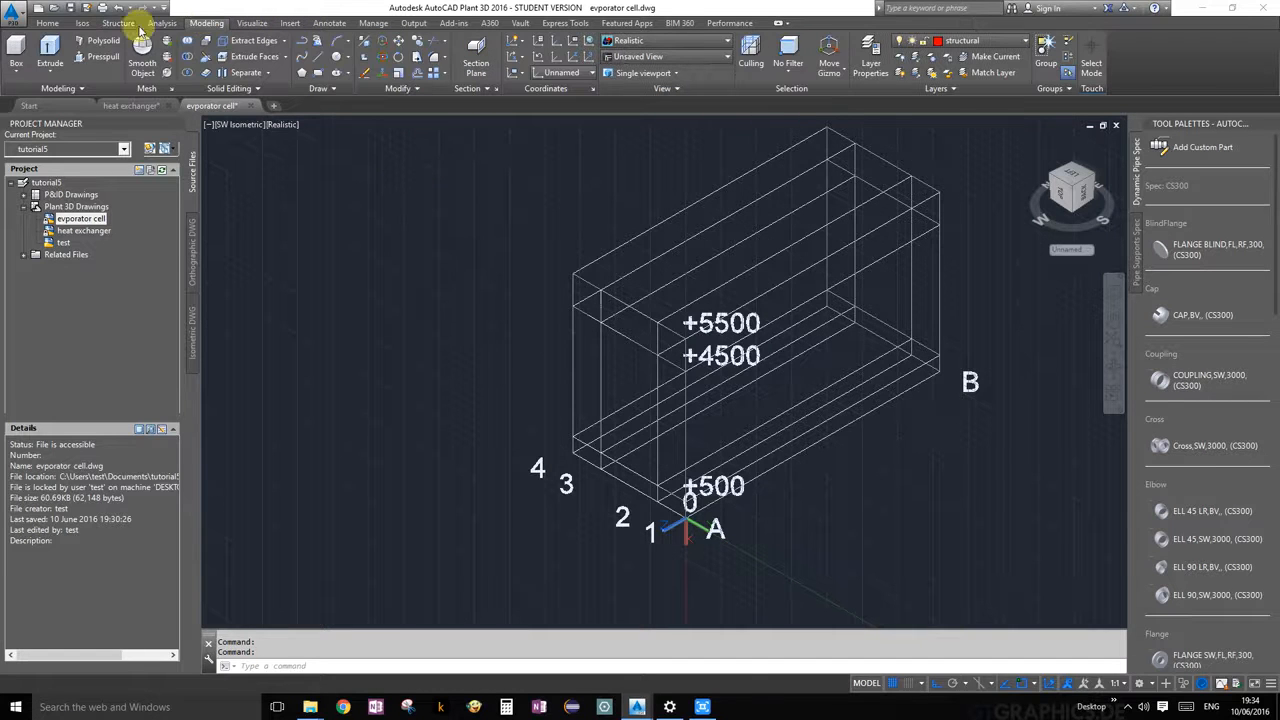
pyautogui.click(20, 52)
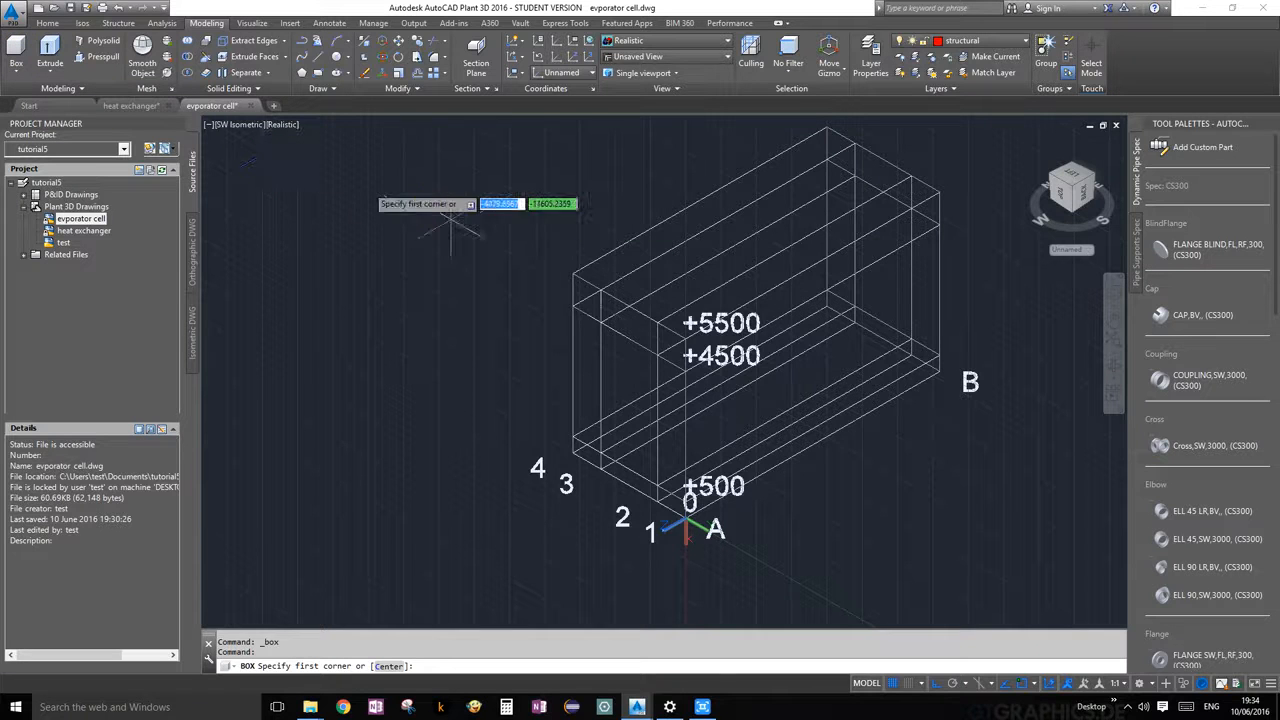
pyautogui.scroll(3, 590, 292)
pyautogui.scroll(-2, 590, 285)
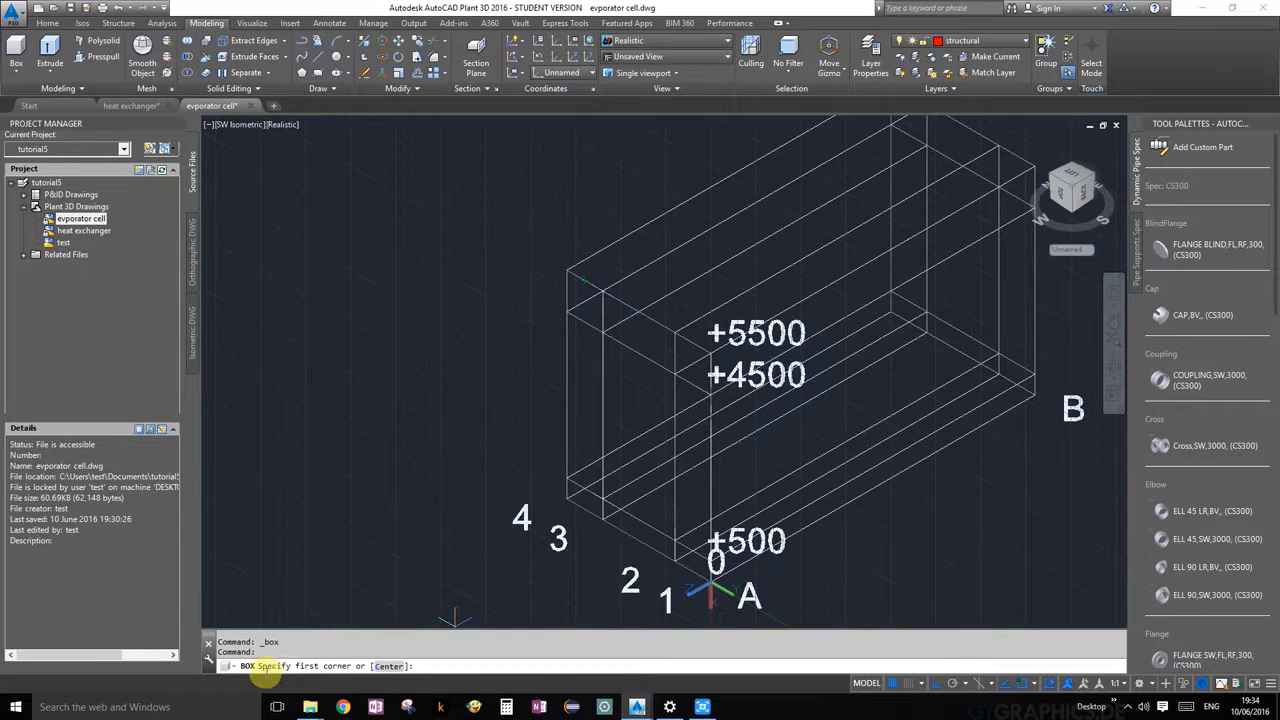
pyautogui.click(566, 270)
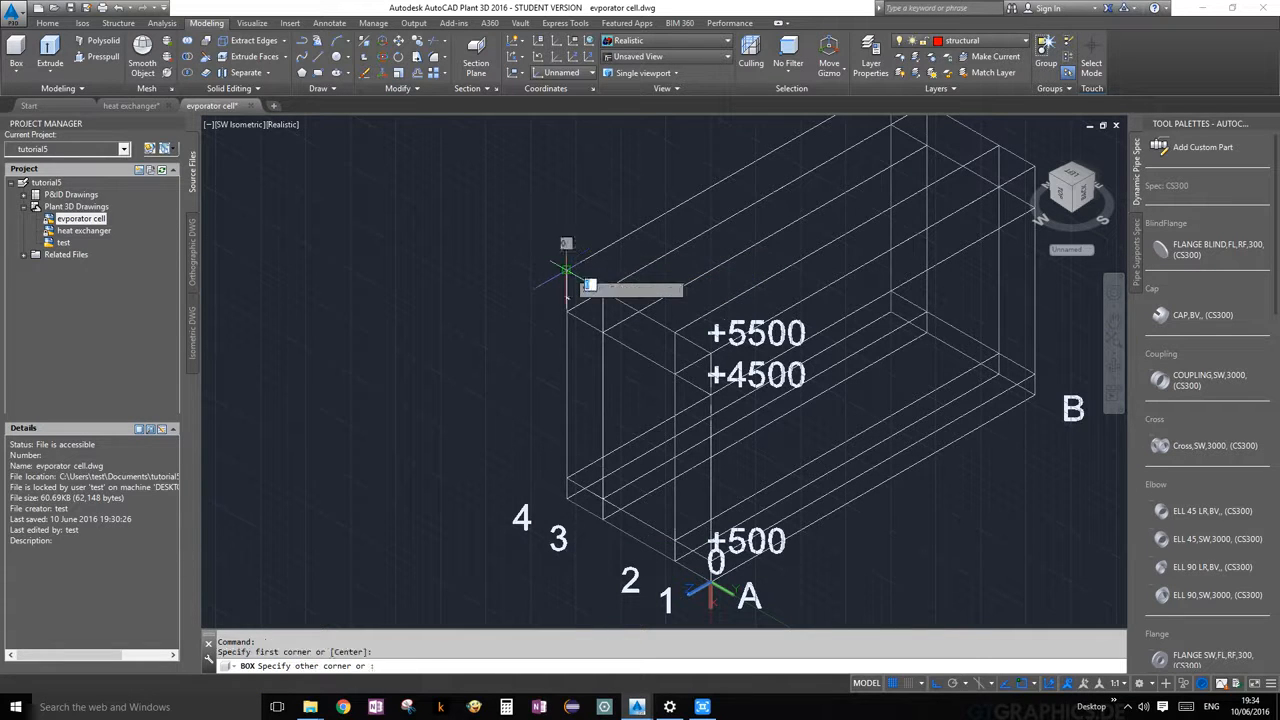
pyautogui.scroll(4, 714, 592)
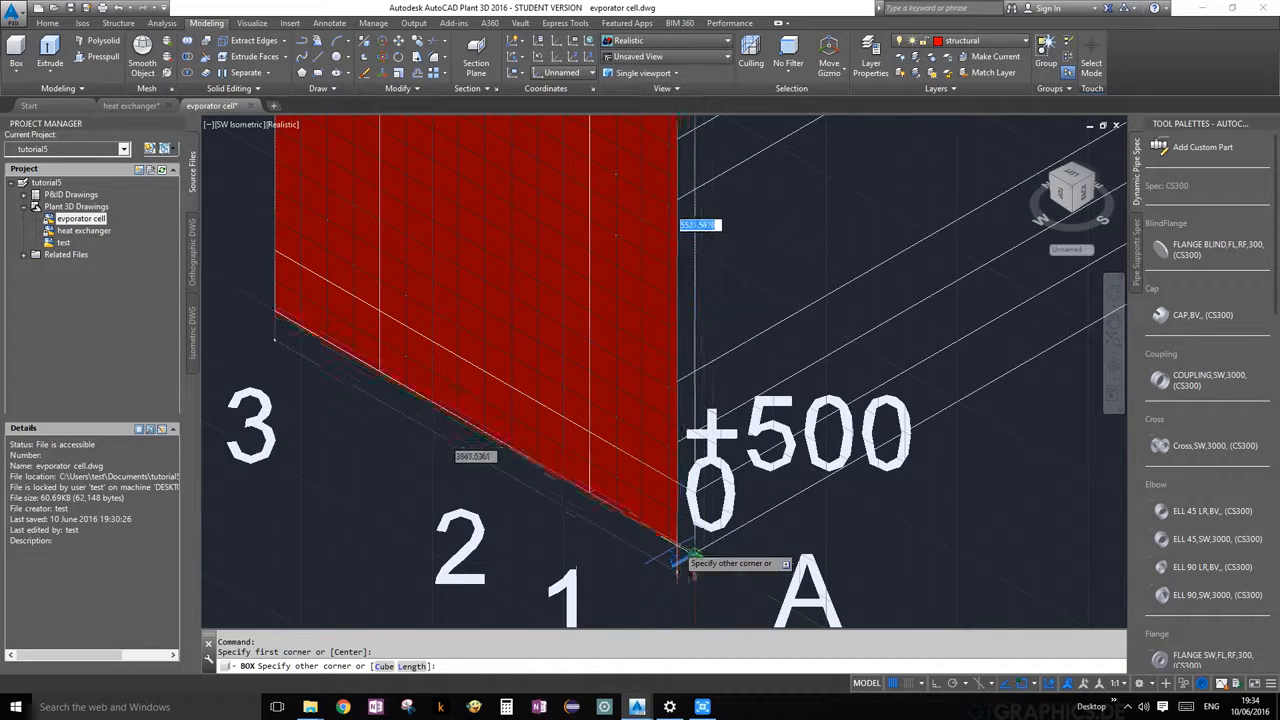
pyautogui.click(695, 555)
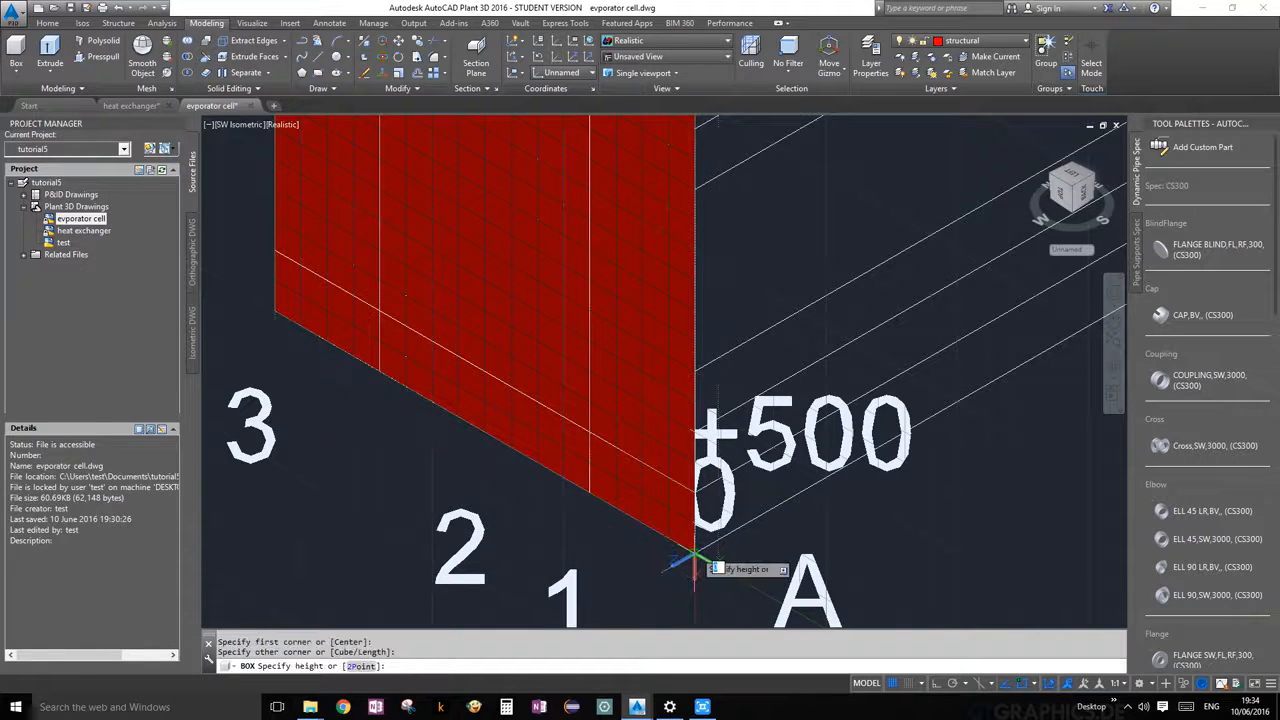
pyautogui.scroll(-4, 694, 559)
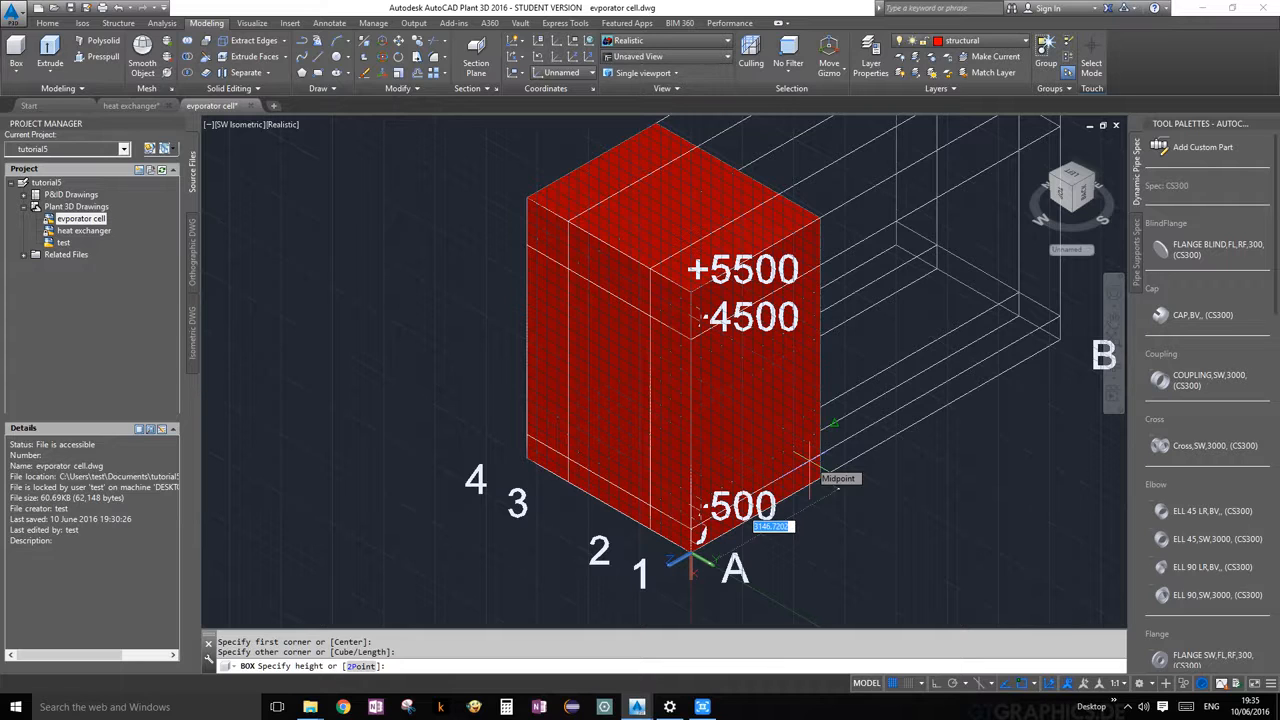
pyautogui.click(808, 462)
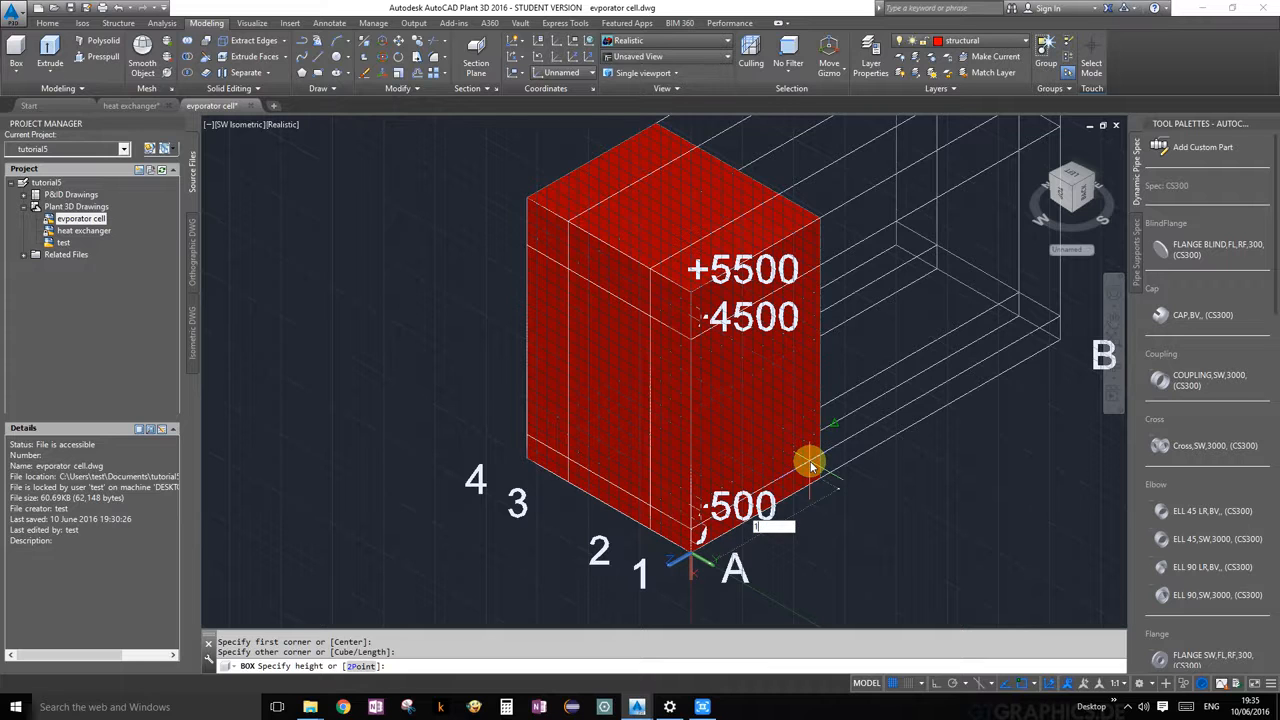
pyautogui.write('10')
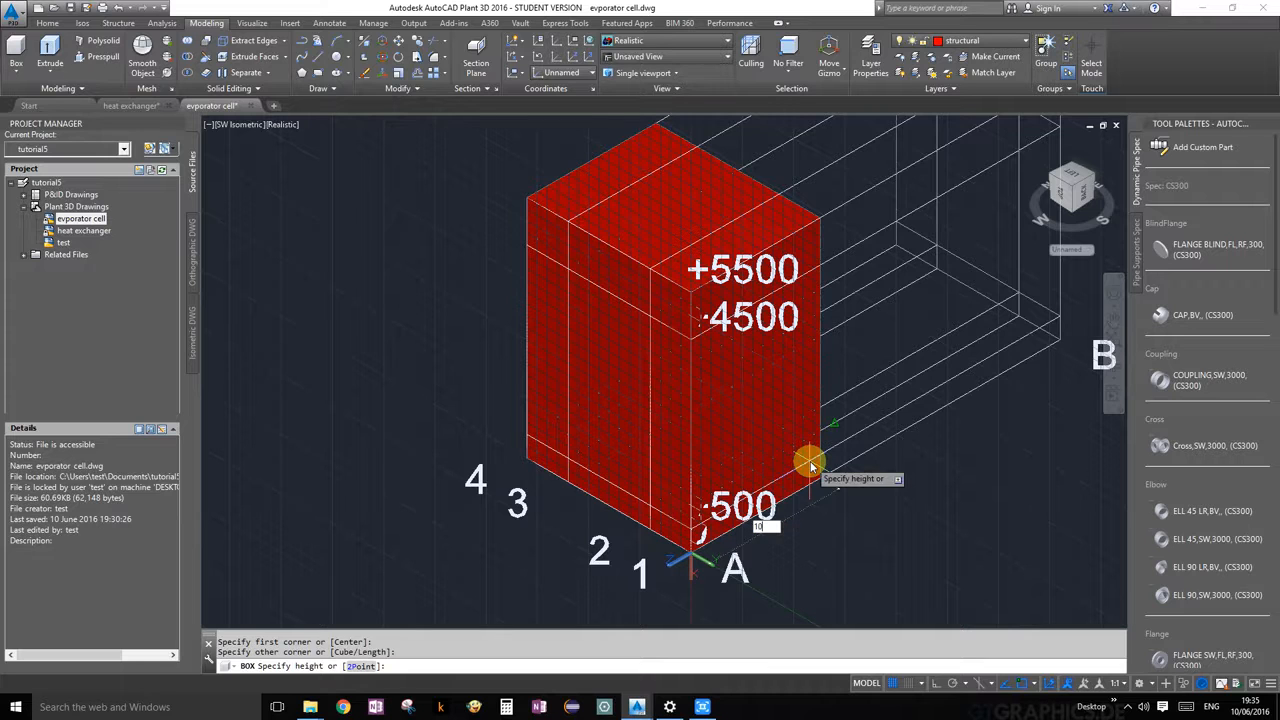
pyautogui.press('Return')
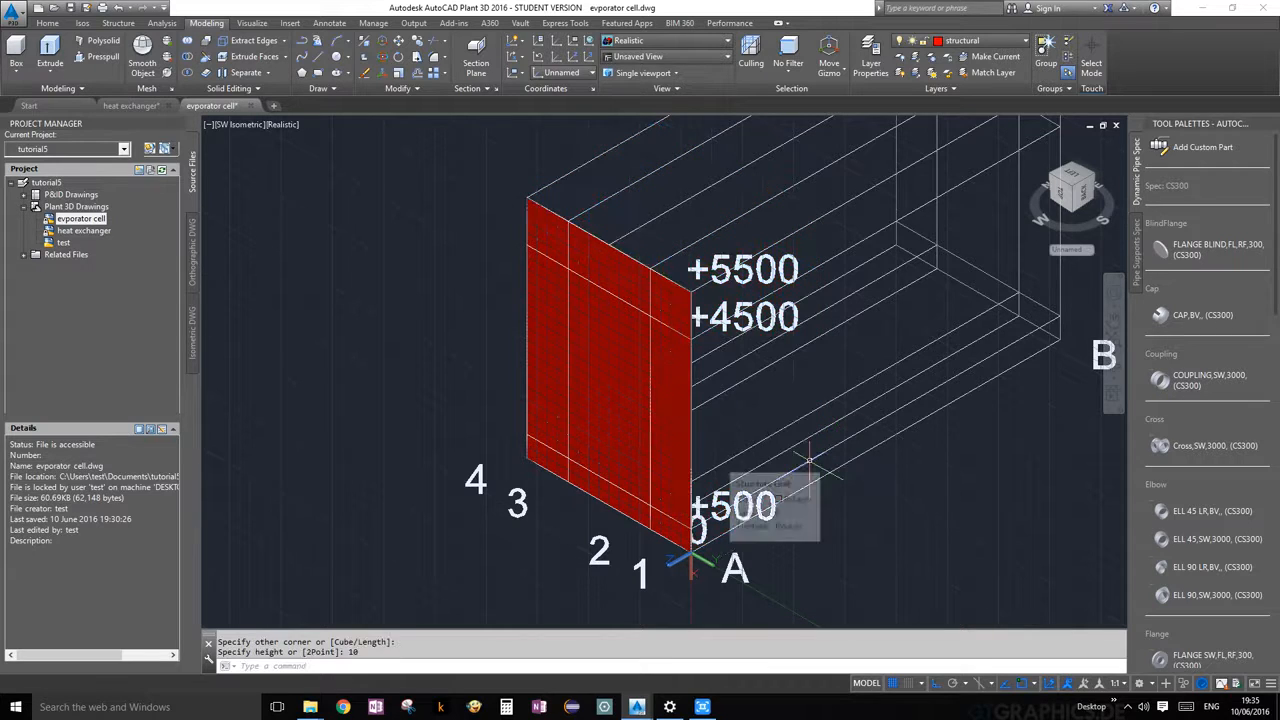
# Examine the thickness of the end A plate close up and the whole grid around it
pyautogui.scroll(3, 953, 451)
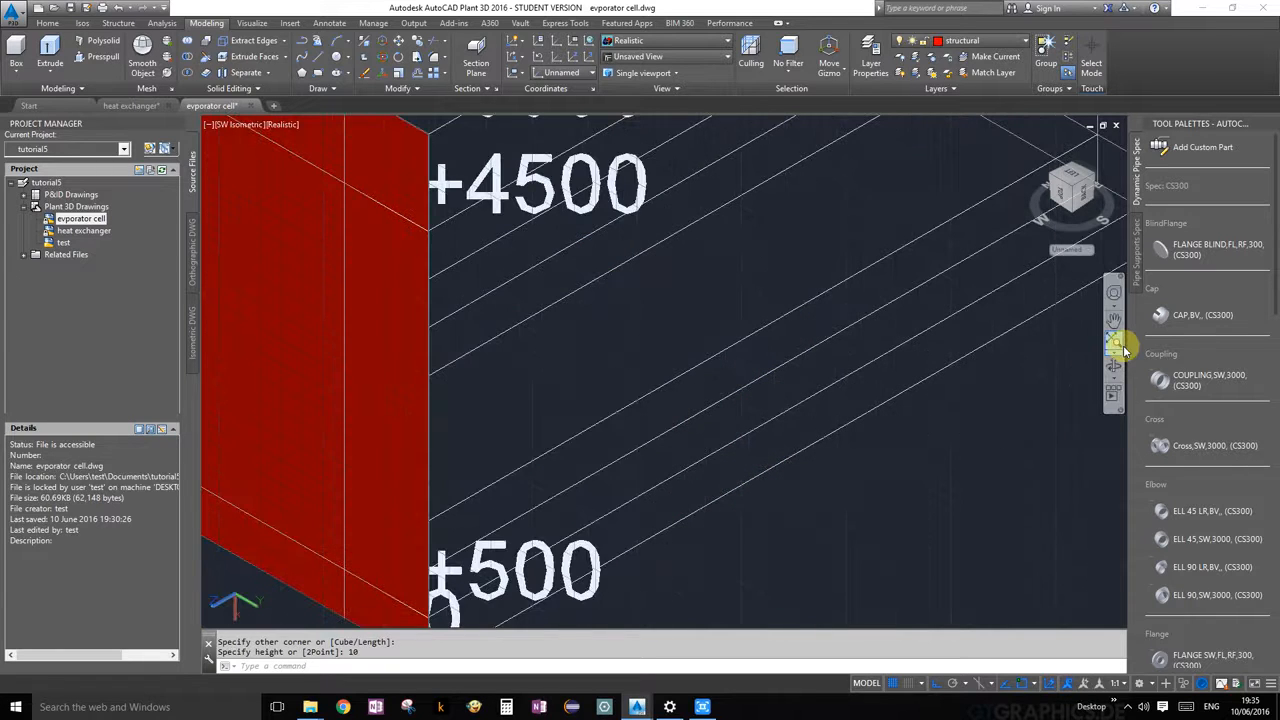
pyautogui.click(1112, 378)
pyautogui.moveTo(587, 390)
pyautogui.mouseDown()
pyautogui.moveTo(437, 429)
pyautogui.moveTo(366, 426)
pyautogui.moveTo(271, 449)
pyautogui.moveTo(554, 401)
pyautogui.moveTo(526, 414)
pyautogui.moveTo(567, 428)
pyautogui.moveTo(588, 400)
pyautogui.mouseUp()
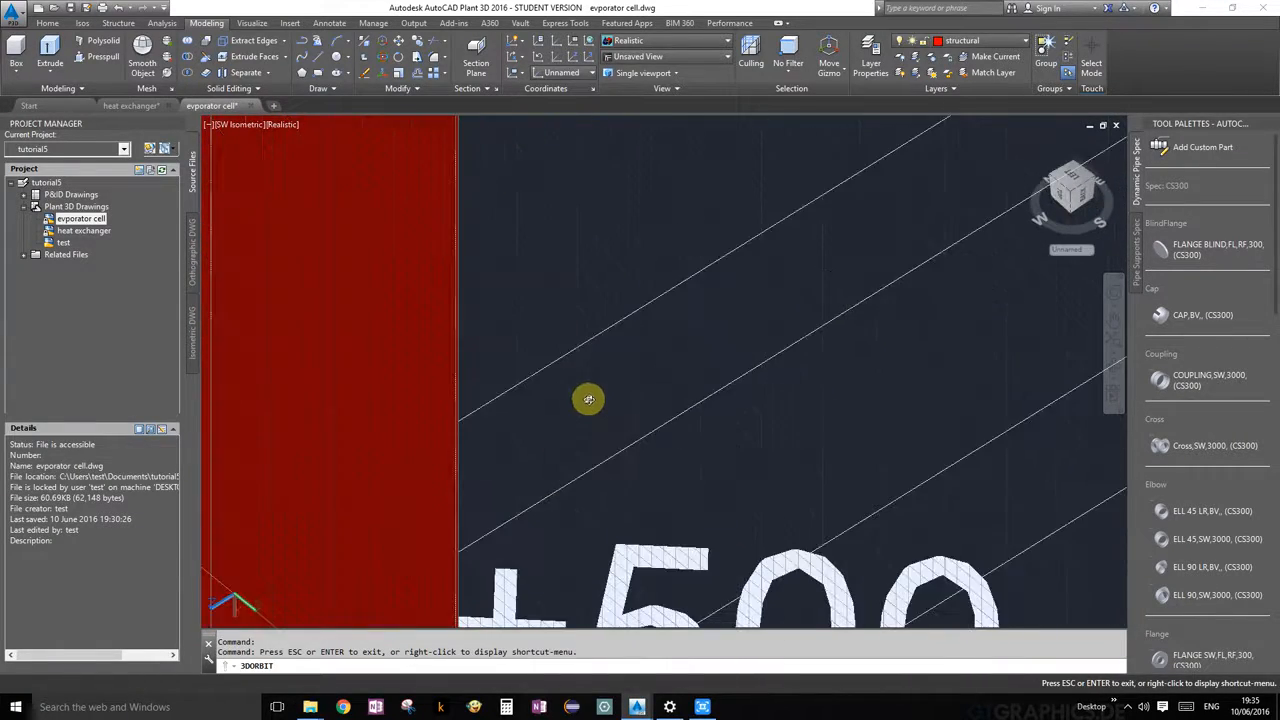
pyautogui.scroll(-5, 588, 400)
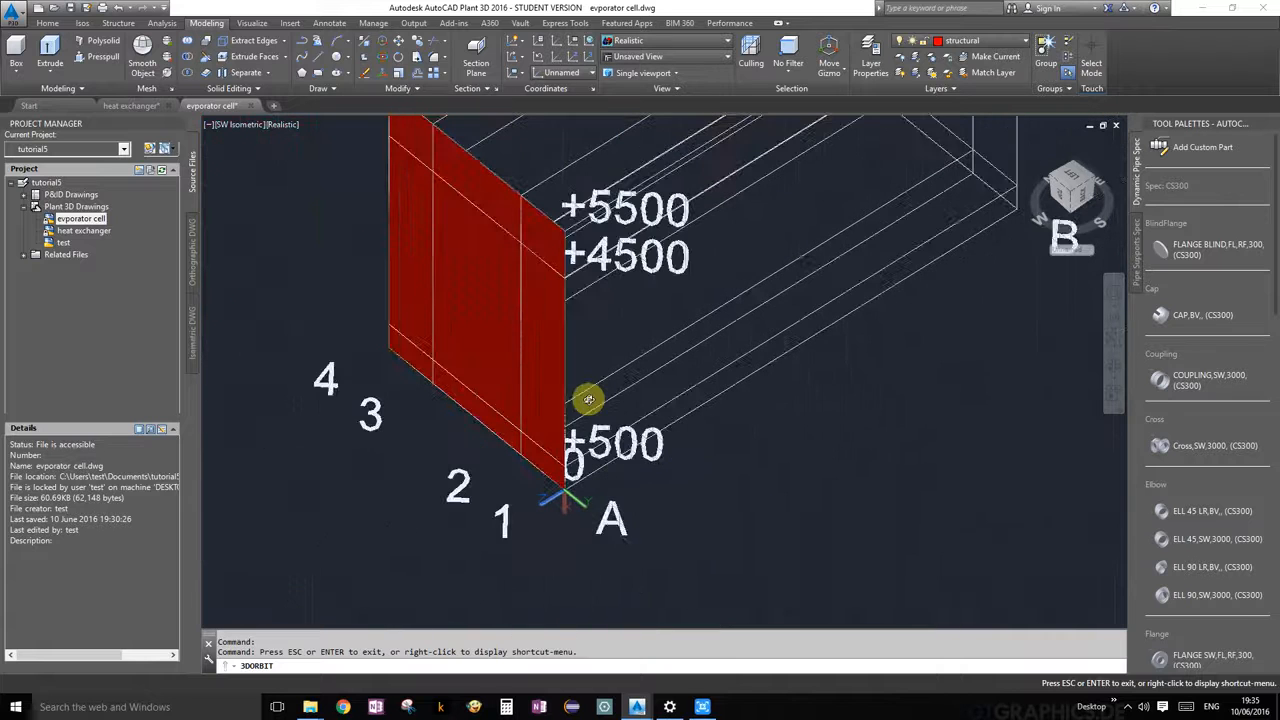
pyautogui.press('Escape')
pyautogui.scroll(-4, 620, 295)
pyautogui.moveTo(737, 277); pyautogui.dragTo(652, 422, button='middle')
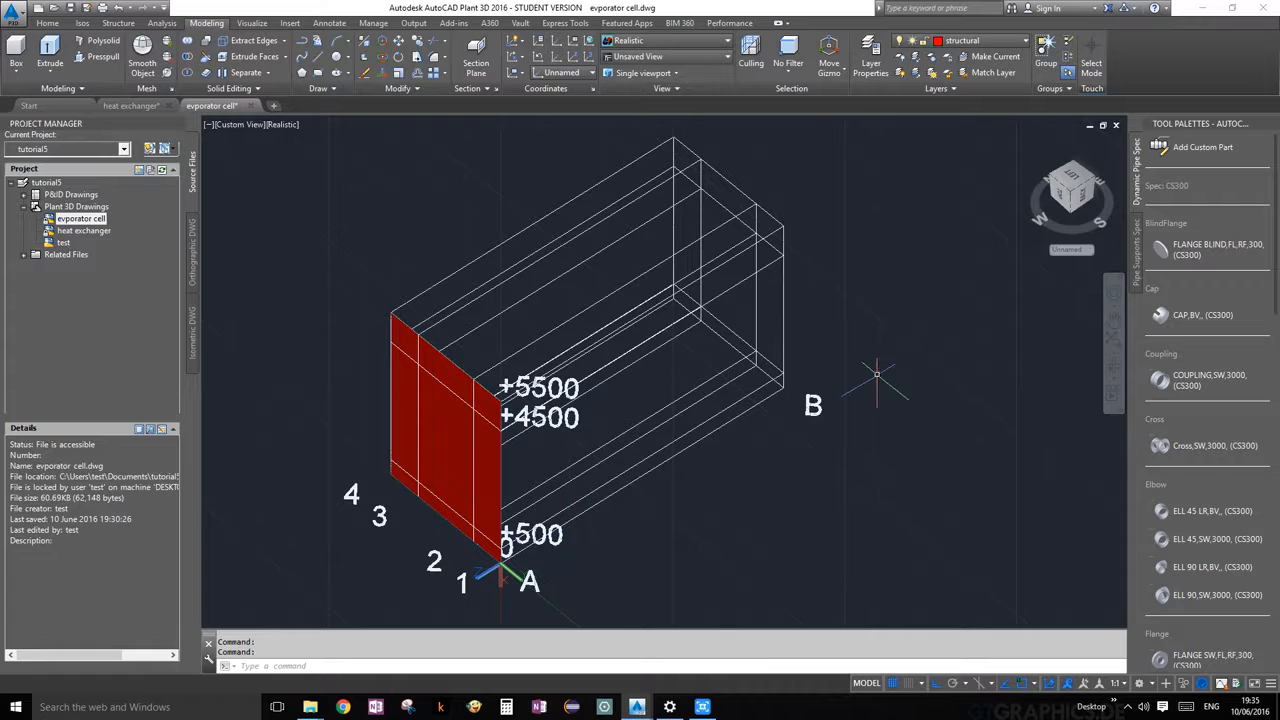
# Model the end B plate as a box from the grid's upper row 4 corner to its base row 1 corner, height 10 toward A
pyautogui.click(16, 52)
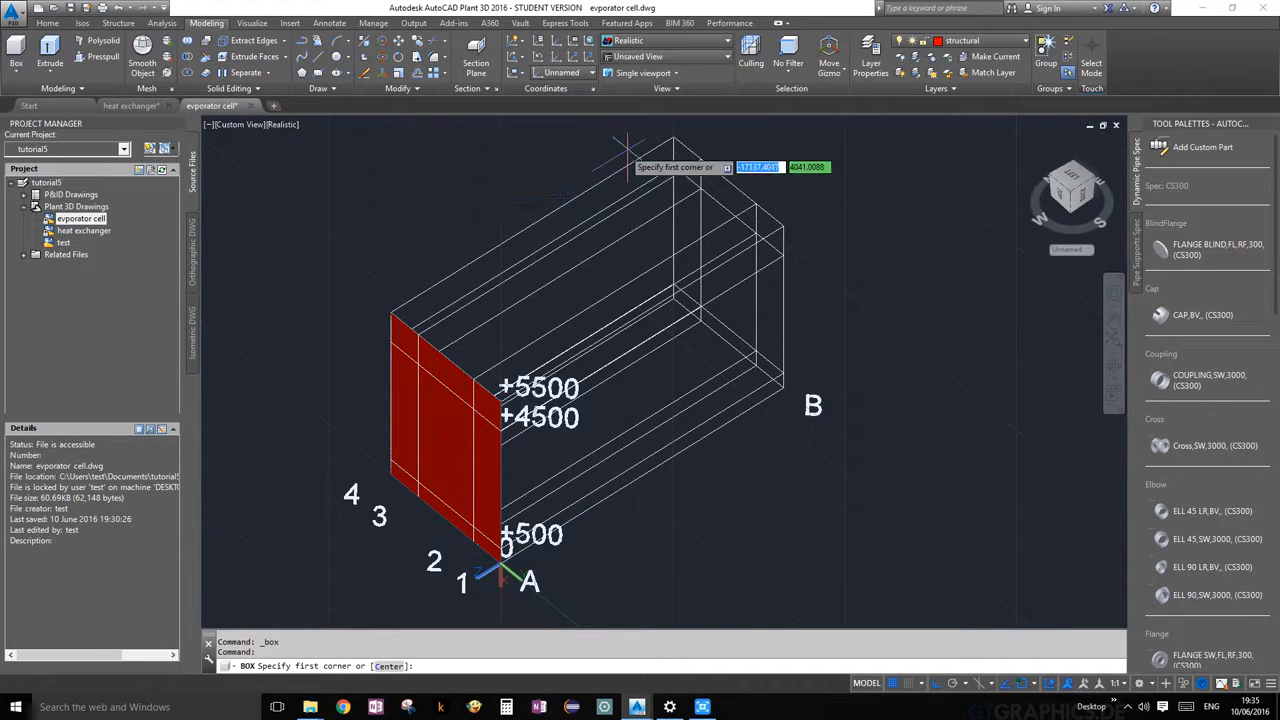
pyautogui.click(673, 133)
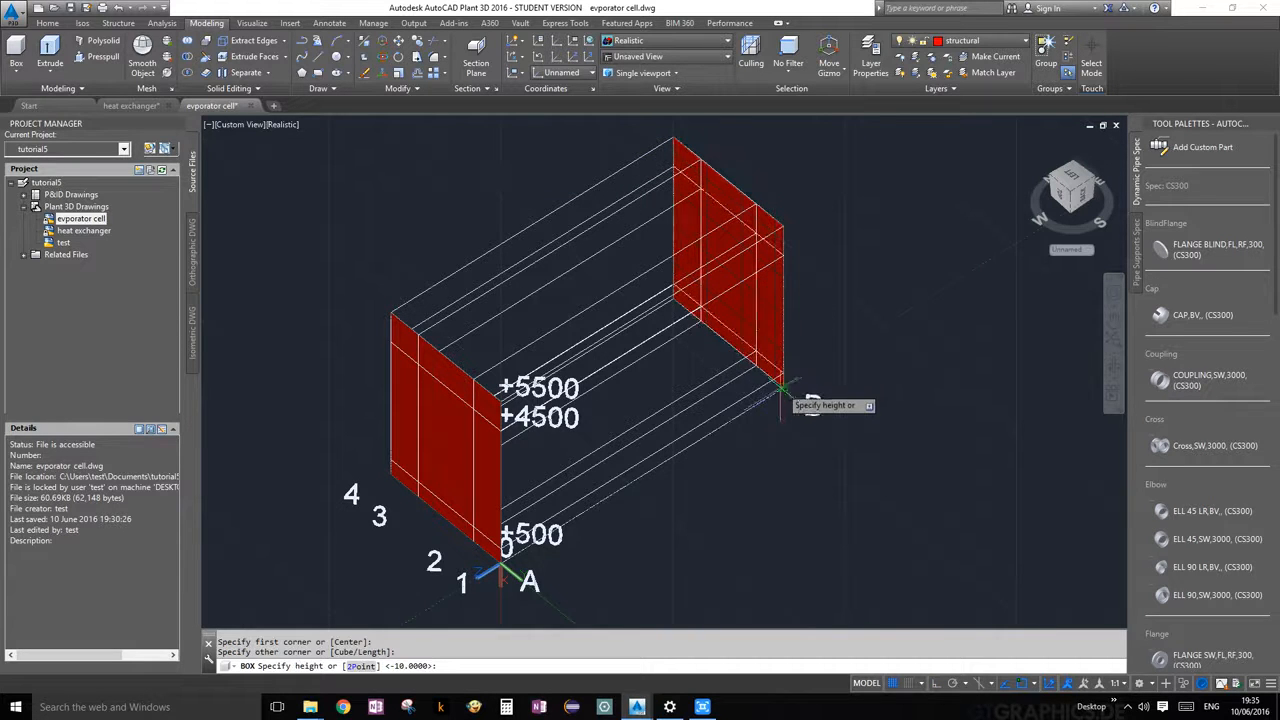
pyautogui.click(783, 387)
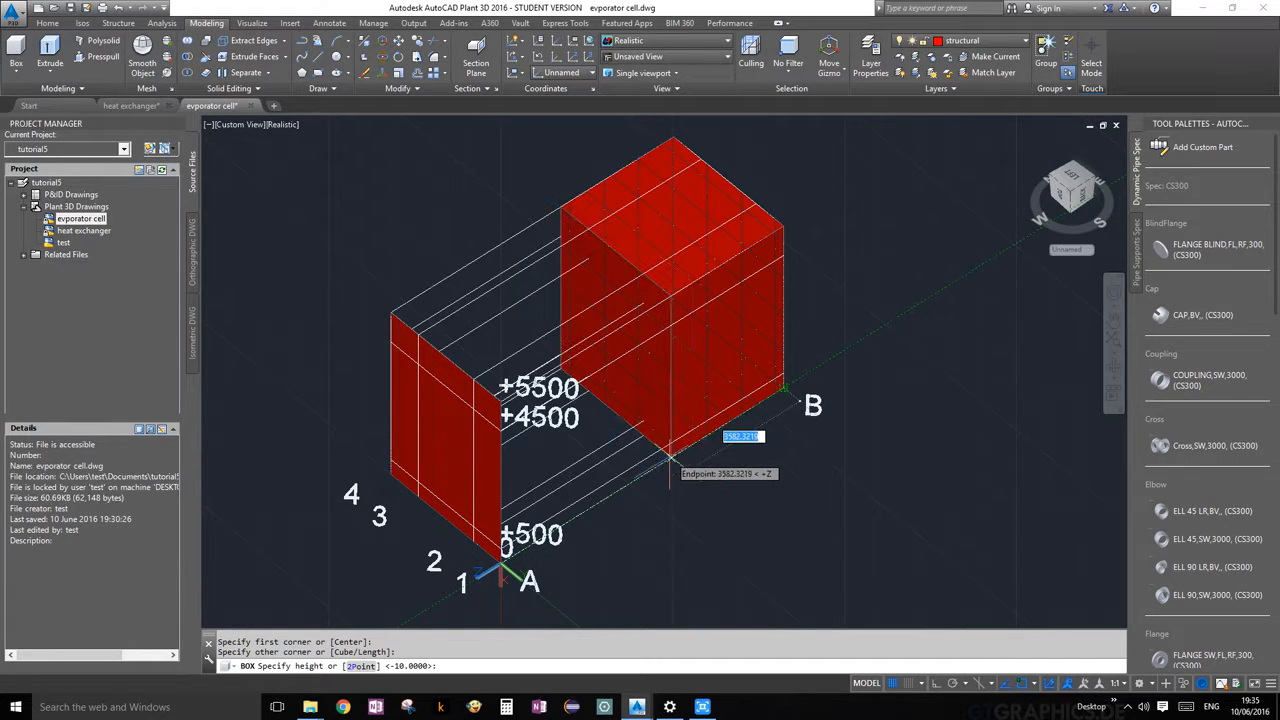
pyautogui.click(670, 457)
pyautogui.write('10')
pyautogui.press('Return')
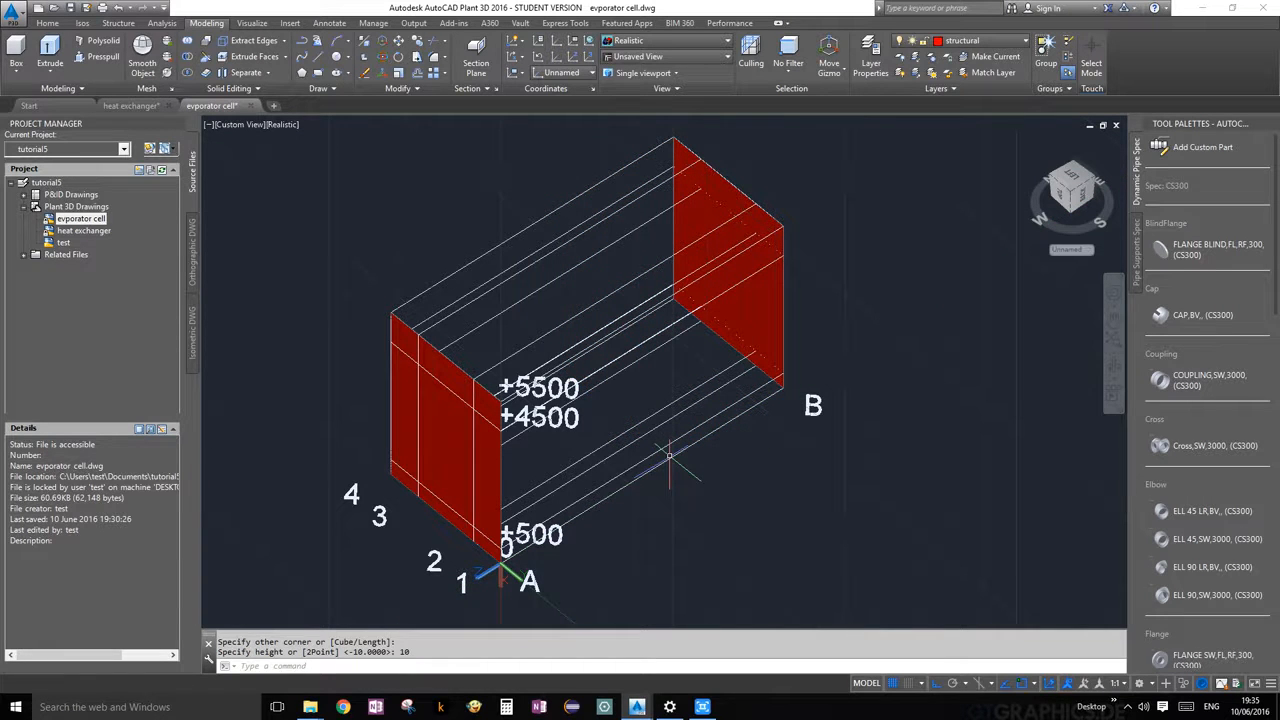
pyautogui.scroll(3, 916, 395)
pyautogui.scroll(-5, 916, 395)
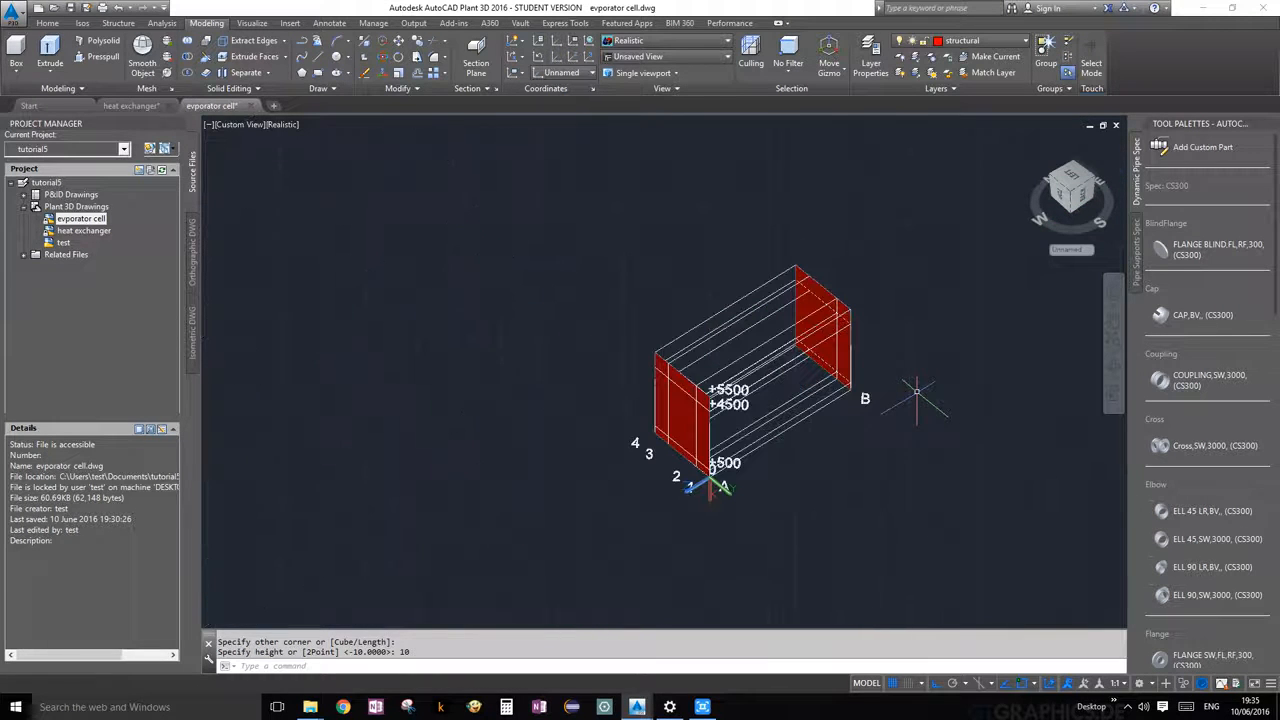
# Isolate the structural grid so that the two red end plates are hidden
pyautogui.click(1115, 360)
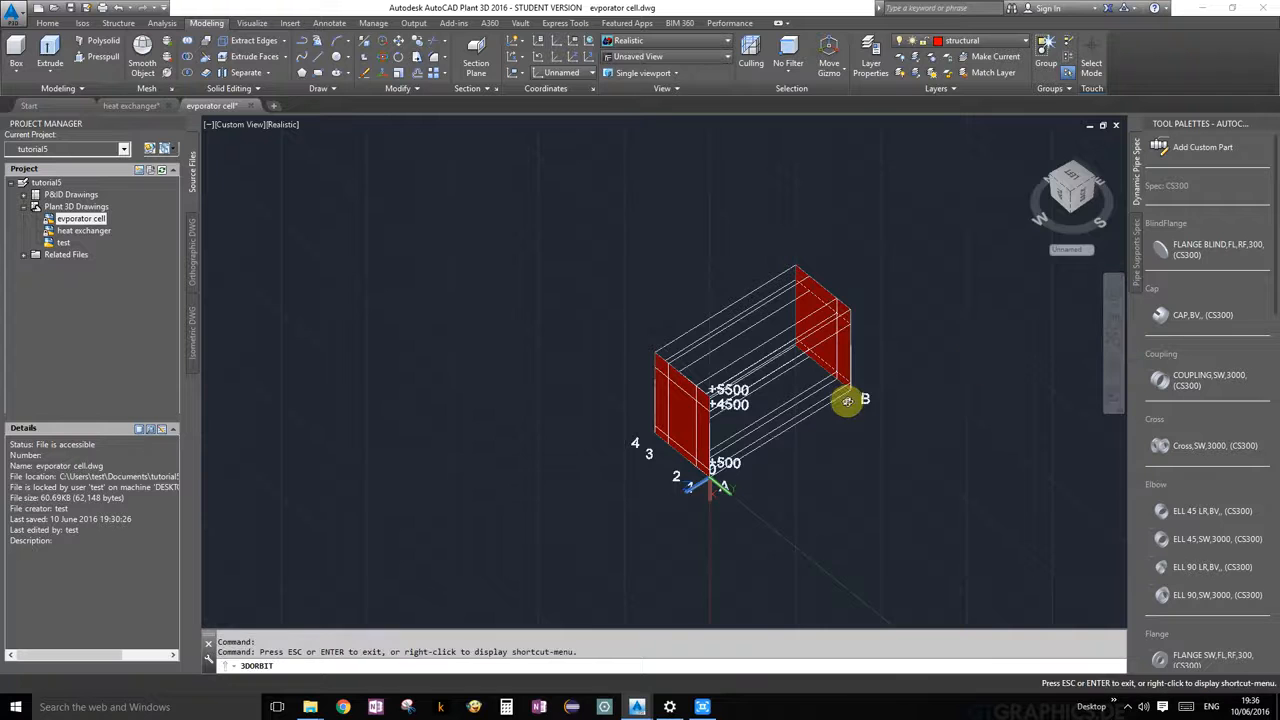
pyautogui.moveTo(846, 397)
pyautogui.mouseDown()
pyautogui.moveTo(851, 323)
pyautogui.moveTo(648, 380)
pyautogui.moveTo(863, 320)
pyautogui.moveTo(894, 346)
pyautogui.moveTo(895, 306)
pyautogui.moveTo(571, 374)
pyautogui.moveTo(917, 326)
pyautogui.moveTo(883, 317)
pyautogui.moveTo(809, 340)
pyautogui.moveTo(863, 383)
pyautogui.mouseUp()
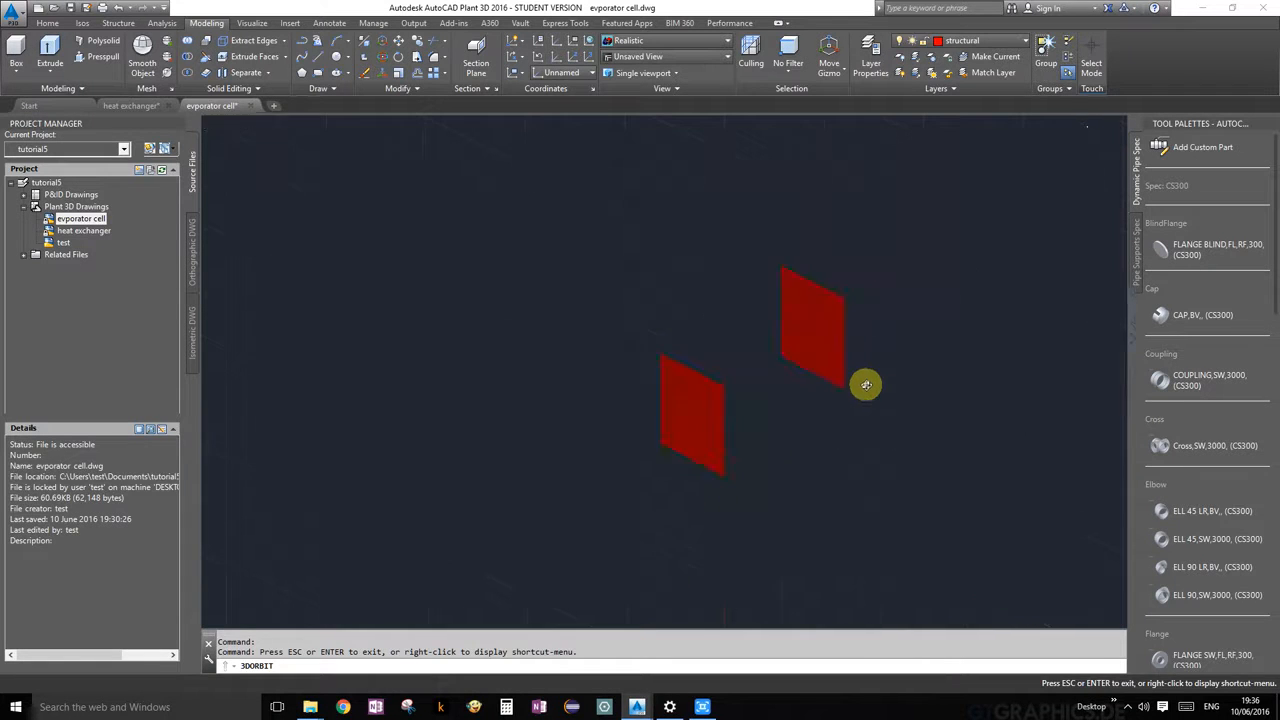
pyautogui.press('Escape')
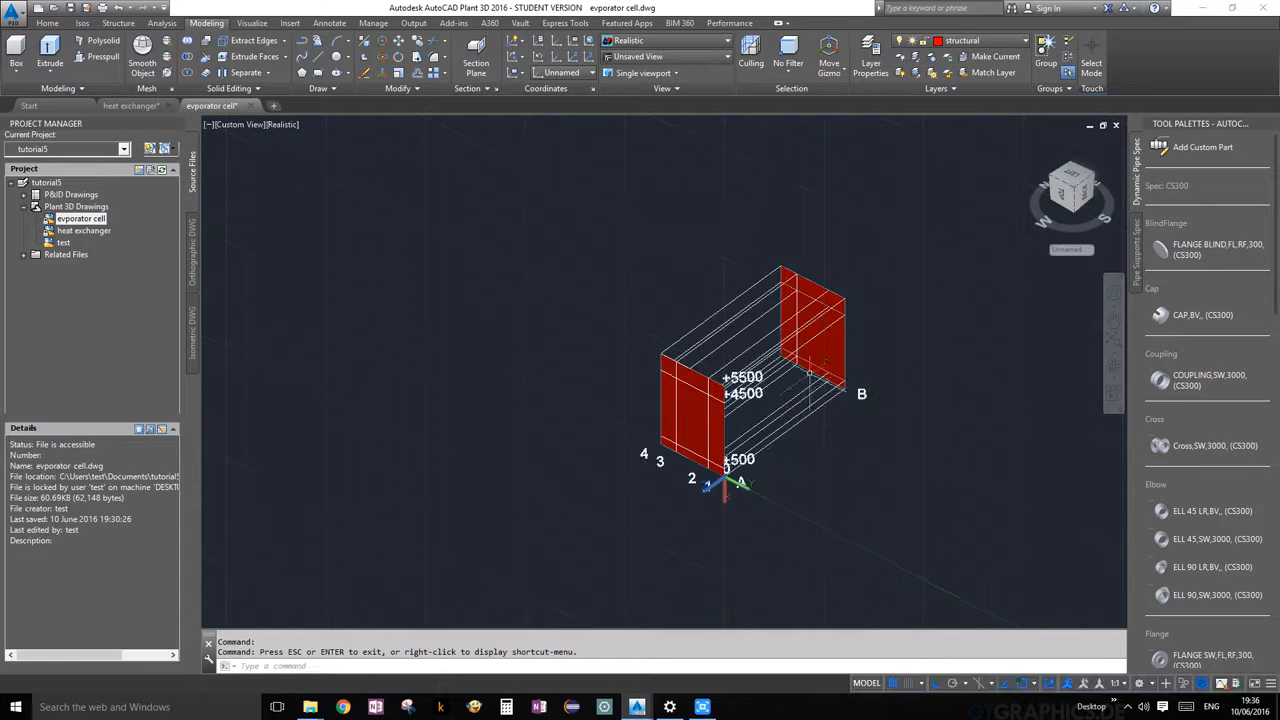
pyautogui.click(752, 322)
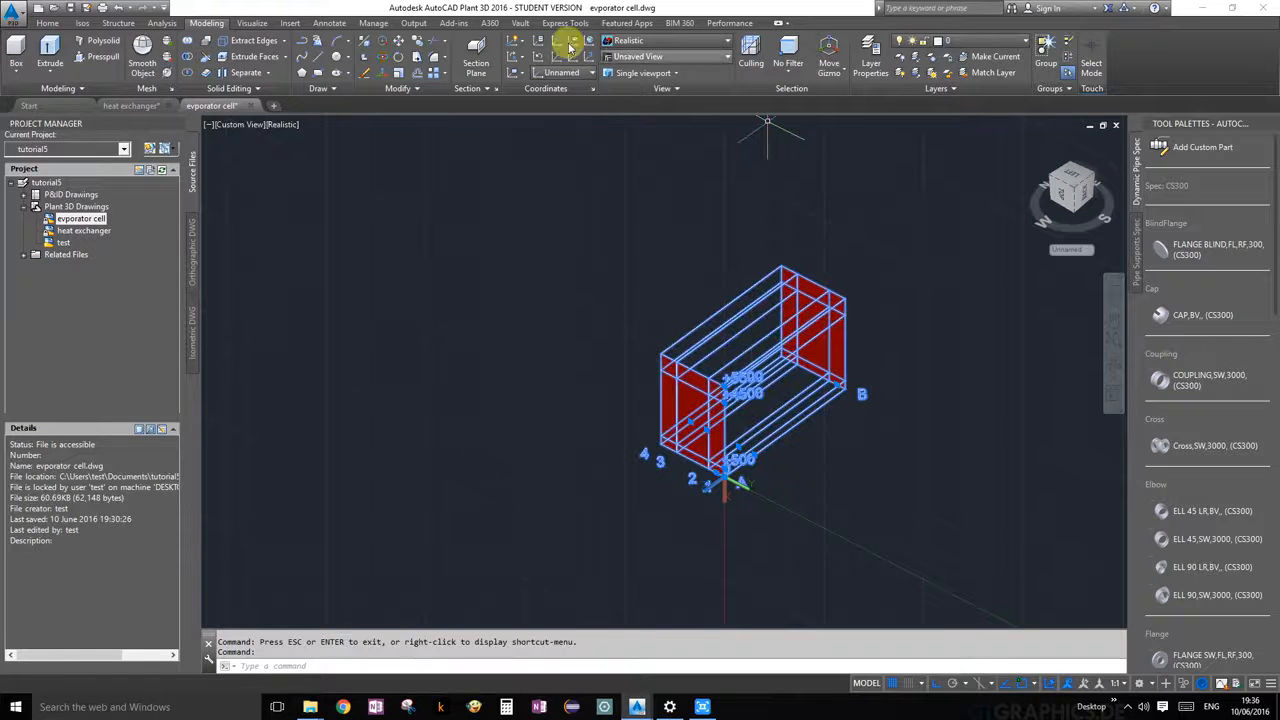
pyautogui.click(50, 23)
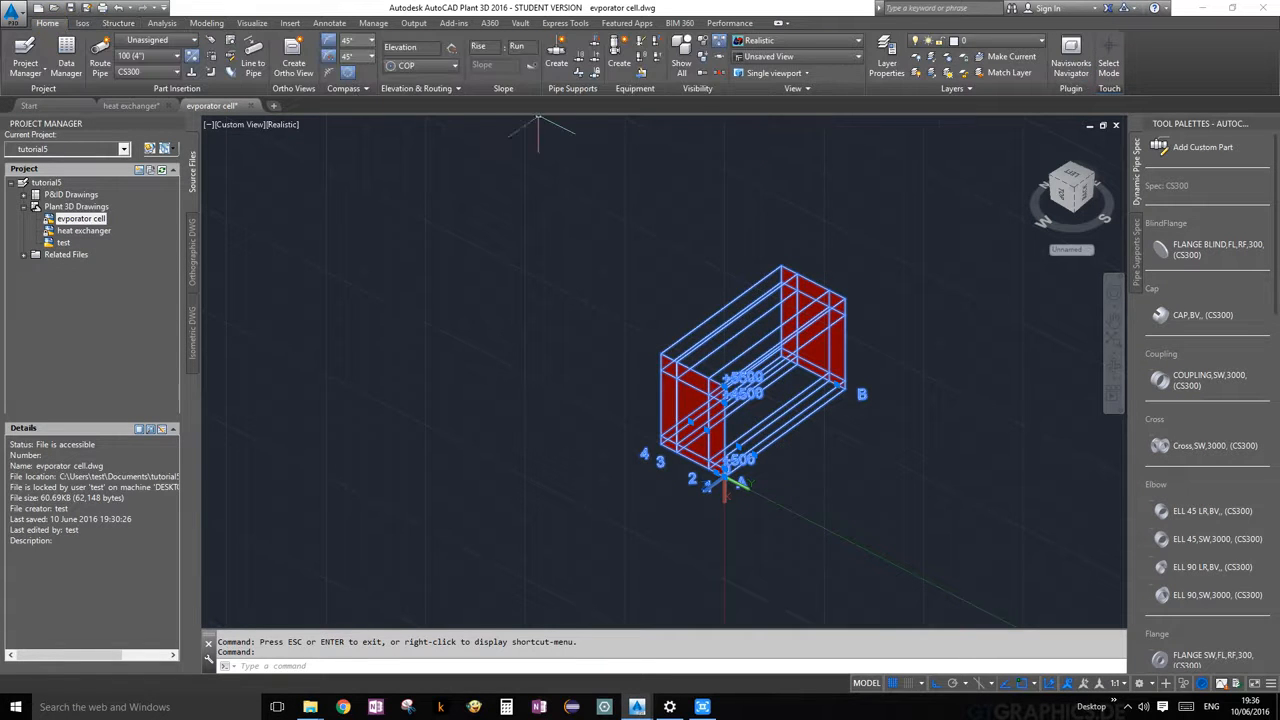
pyautogui.click(704, 58)
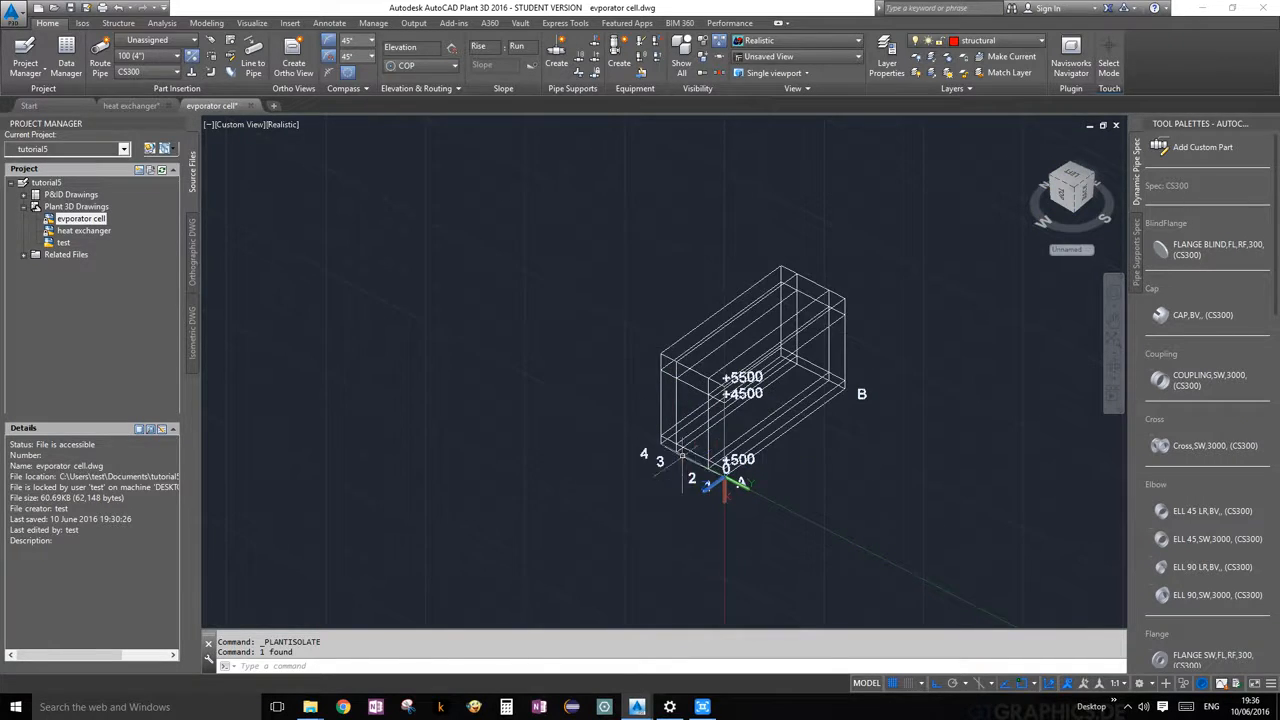
# In the upright left view, draw a rectangular polyline on grid end A between rows 3 and 2, from elevation +4500 down to +500
pyautogui.click(1065, 200)
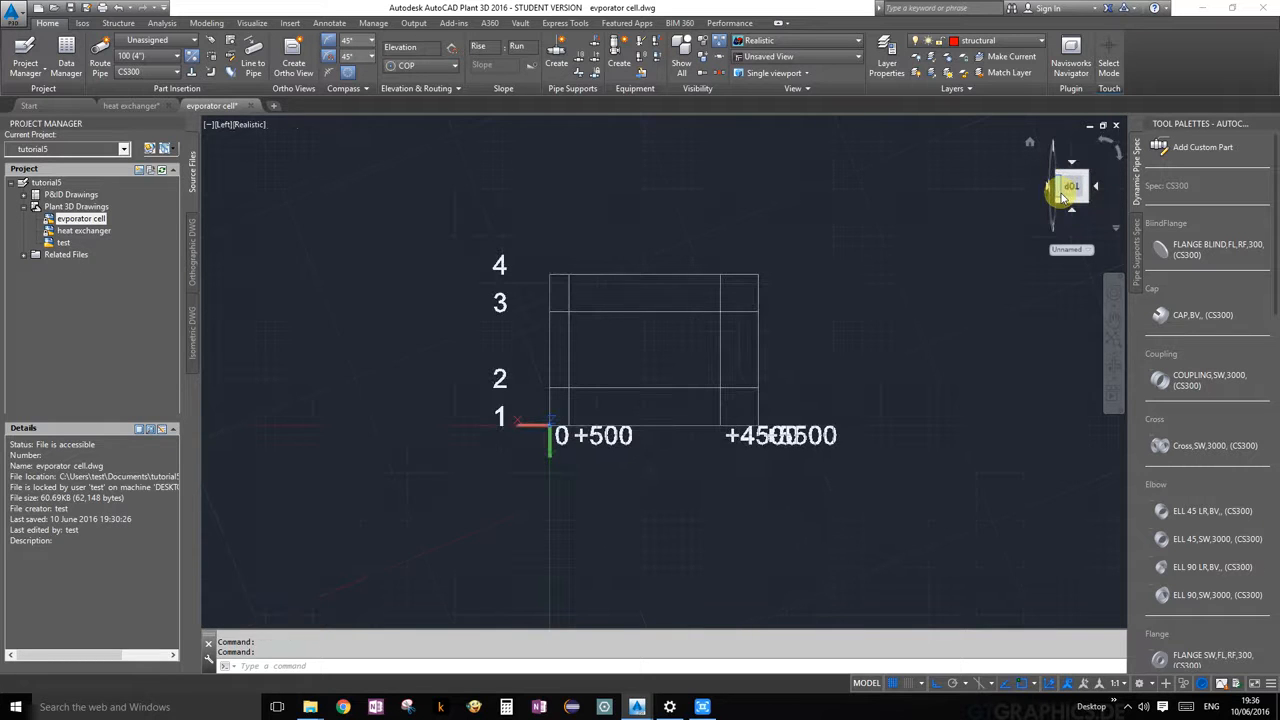
pyautogui.moveTo(1086, 171)
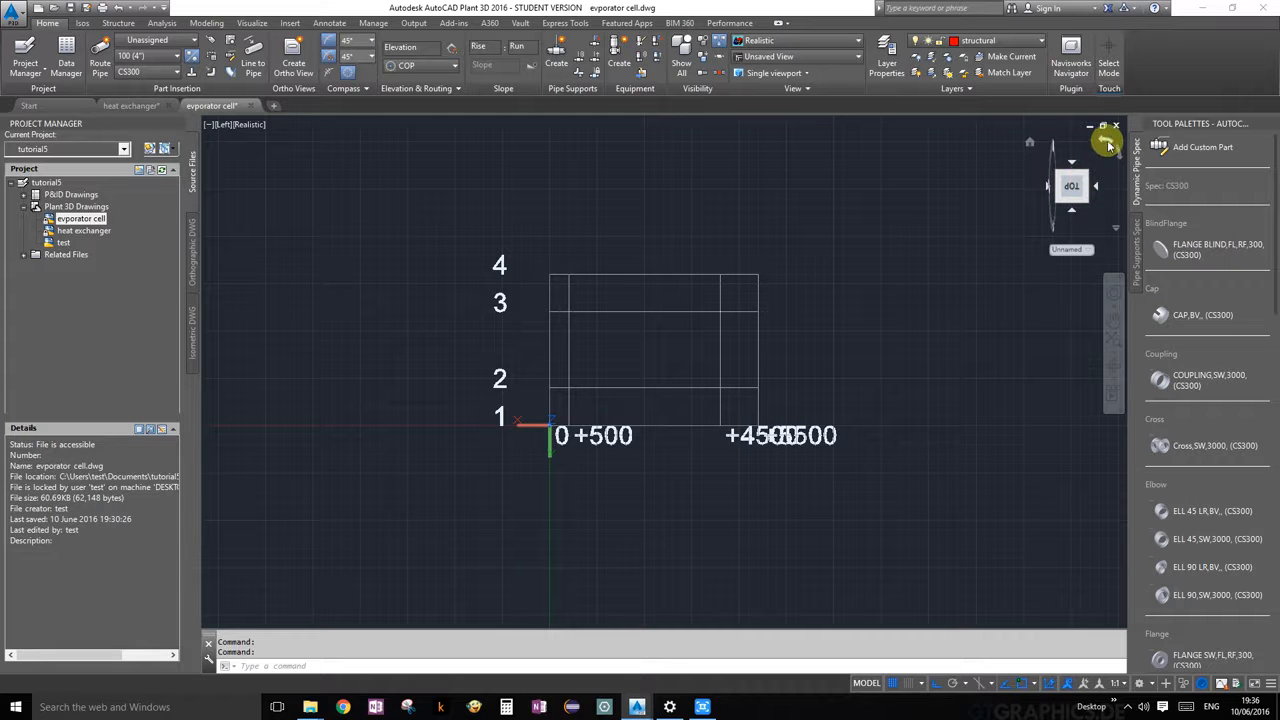
pyautogui.click(1108, 143)
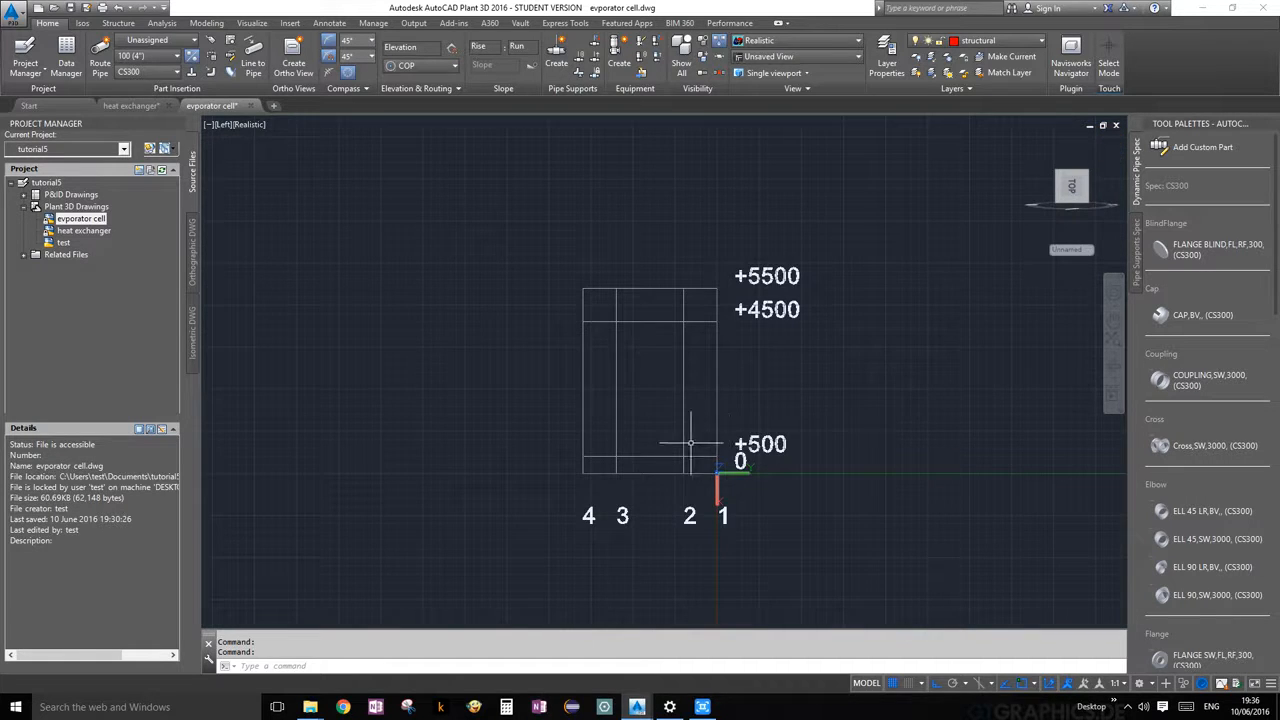
pyautogui.scroll(2, 640, 404)
pyautogui.scroll(3, 638, 403)
pyautogui.scroll(-2, 638, 403)
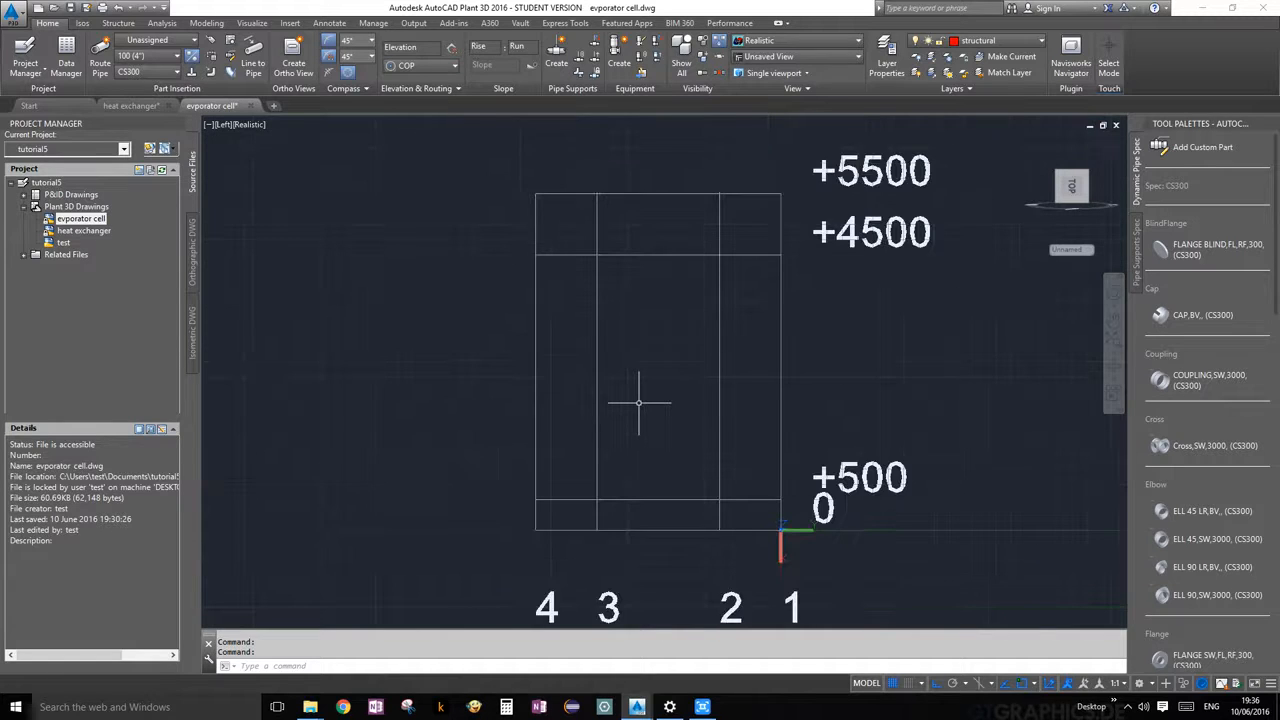
pyautogui.scroll(2, 638, 403)
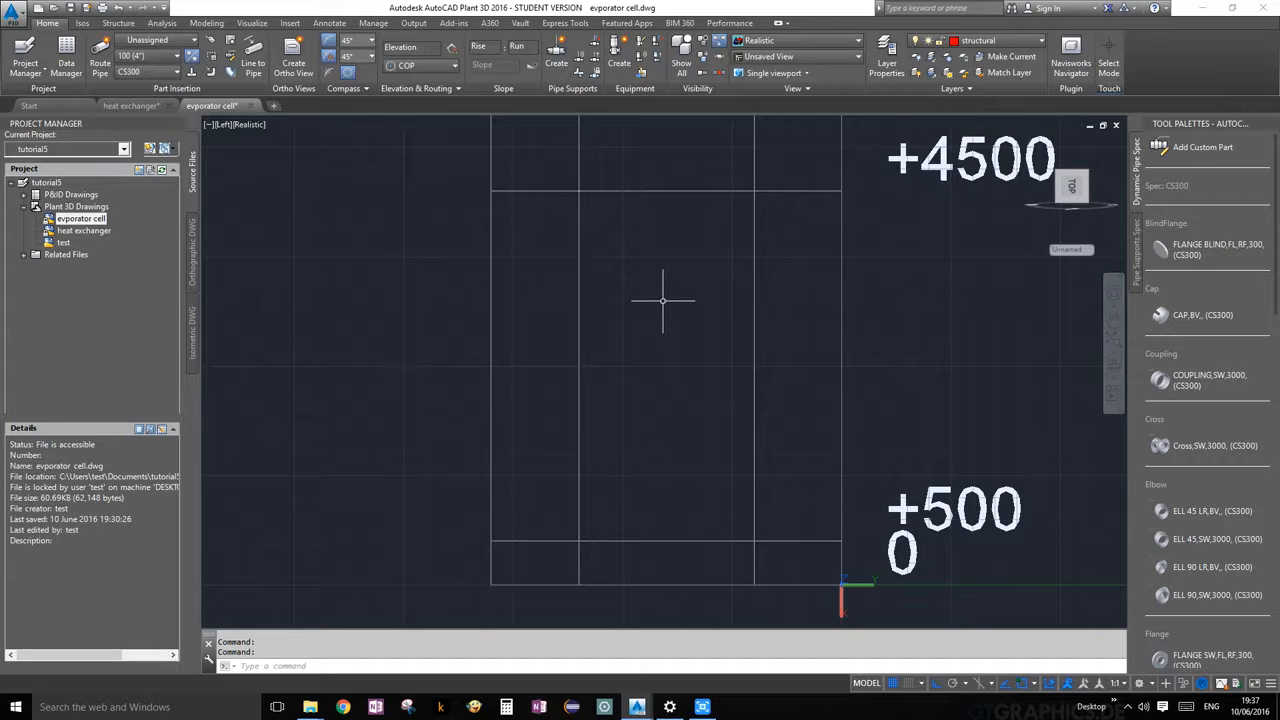
pyautogui.write('P')
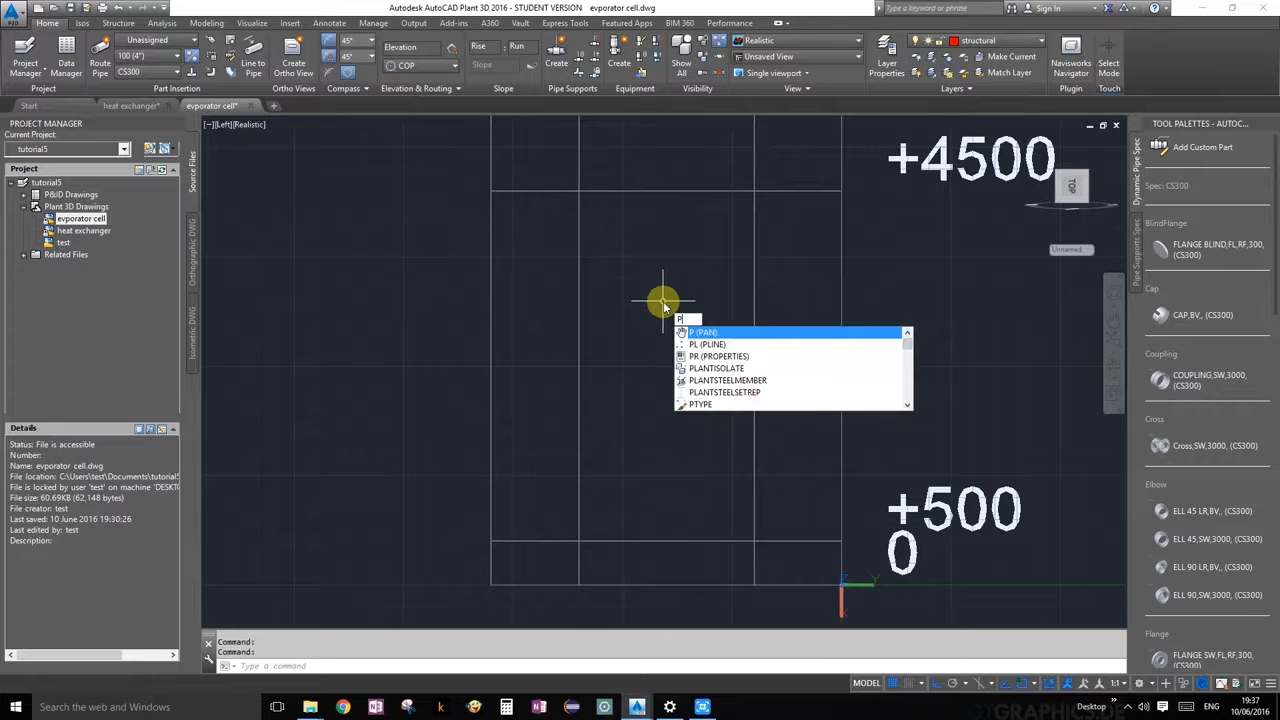
pyautogui.press('Down')
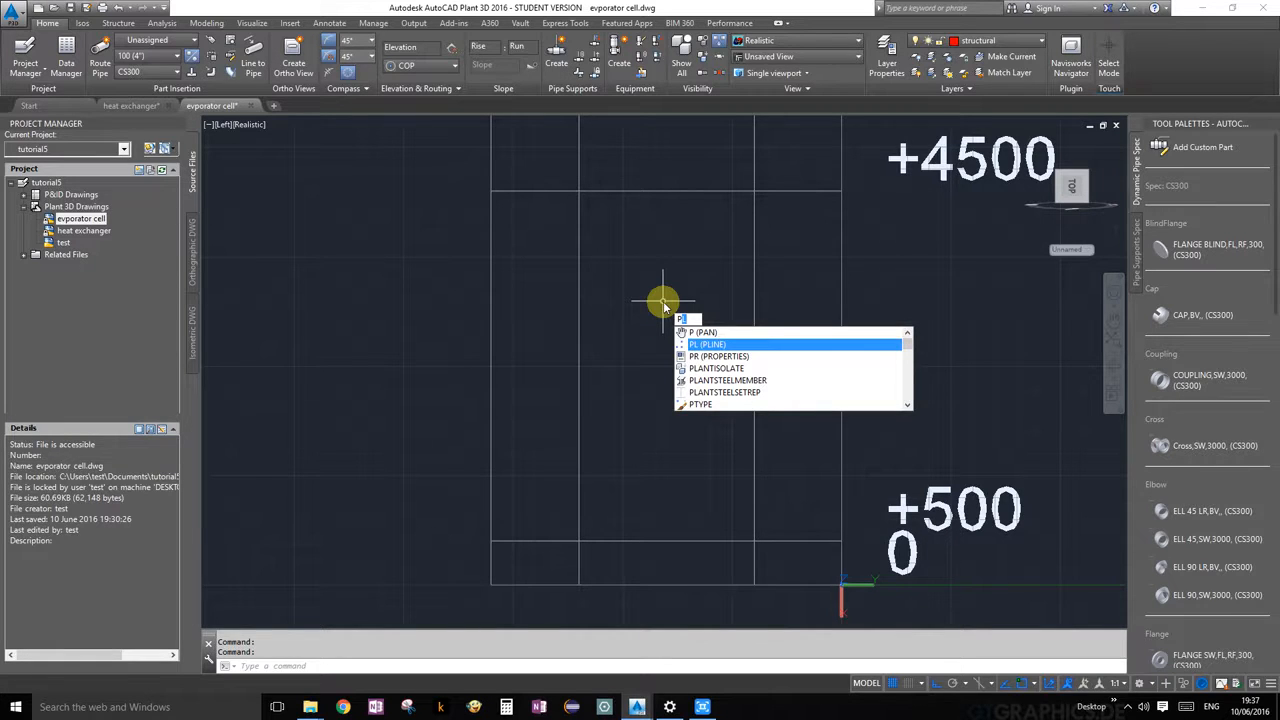
pyautogui.press('Return')
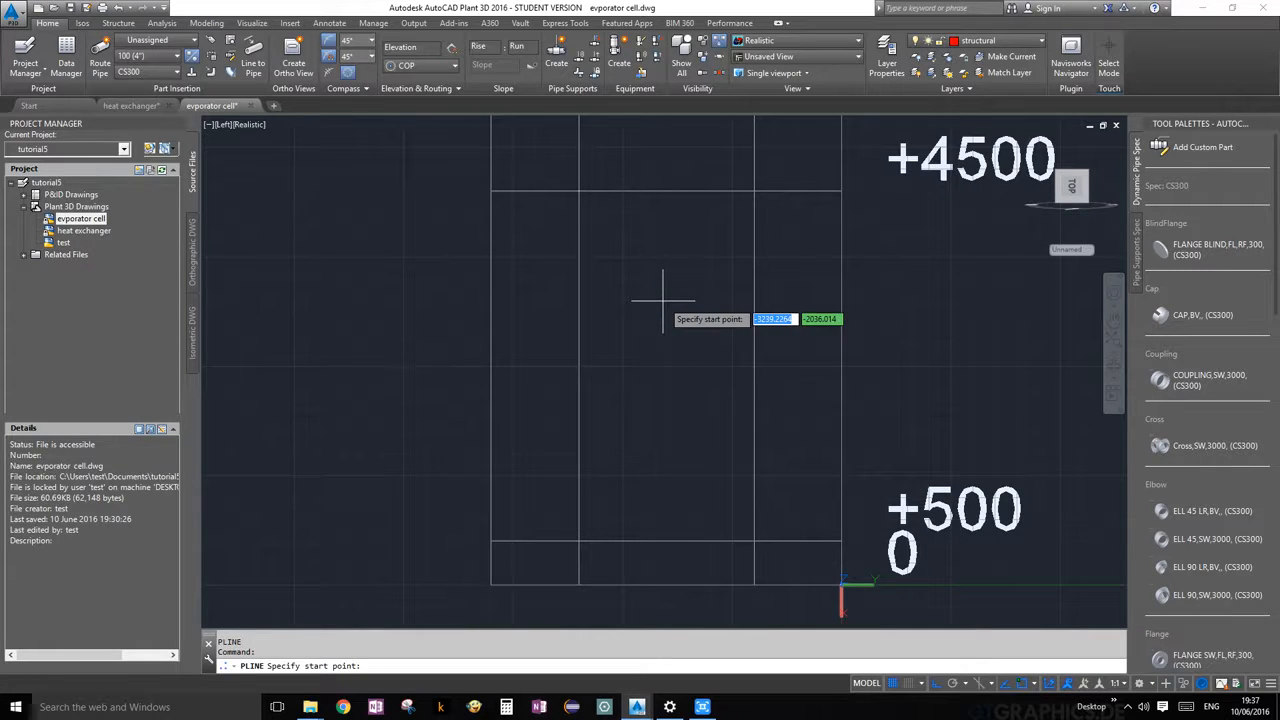
pyautogui.click(578, 190)
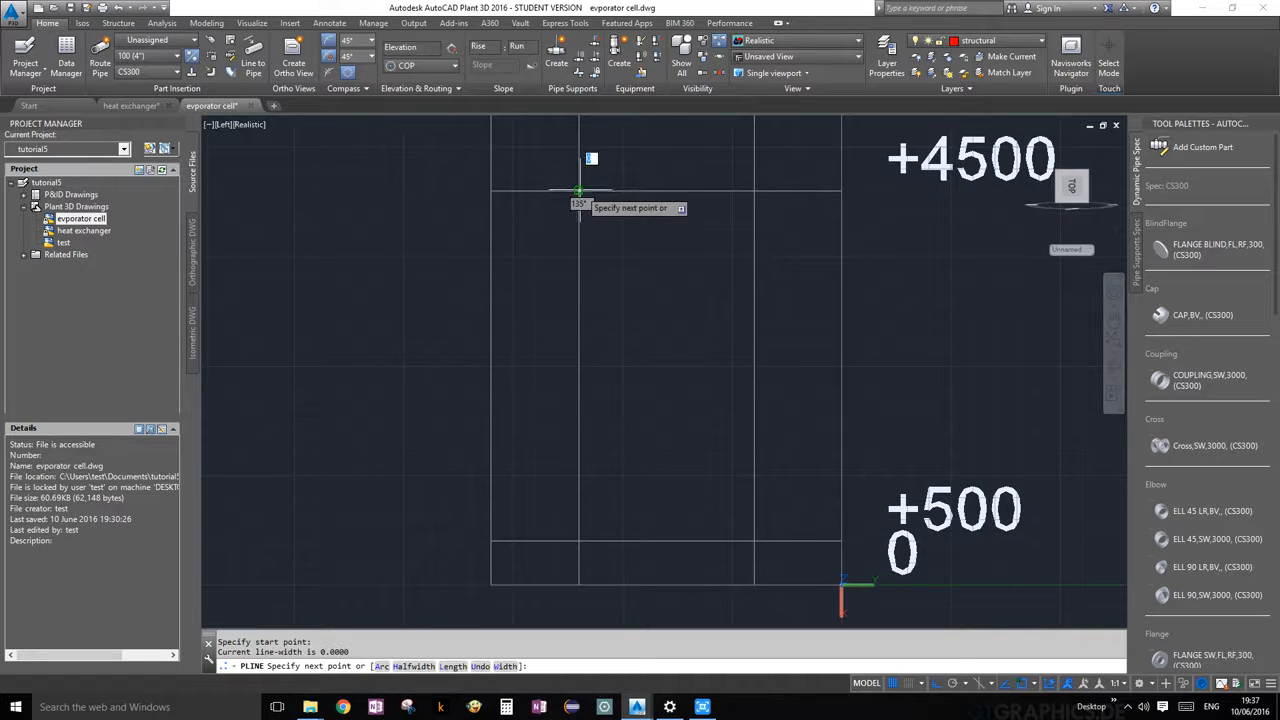
pyautogui.click(754, 190)
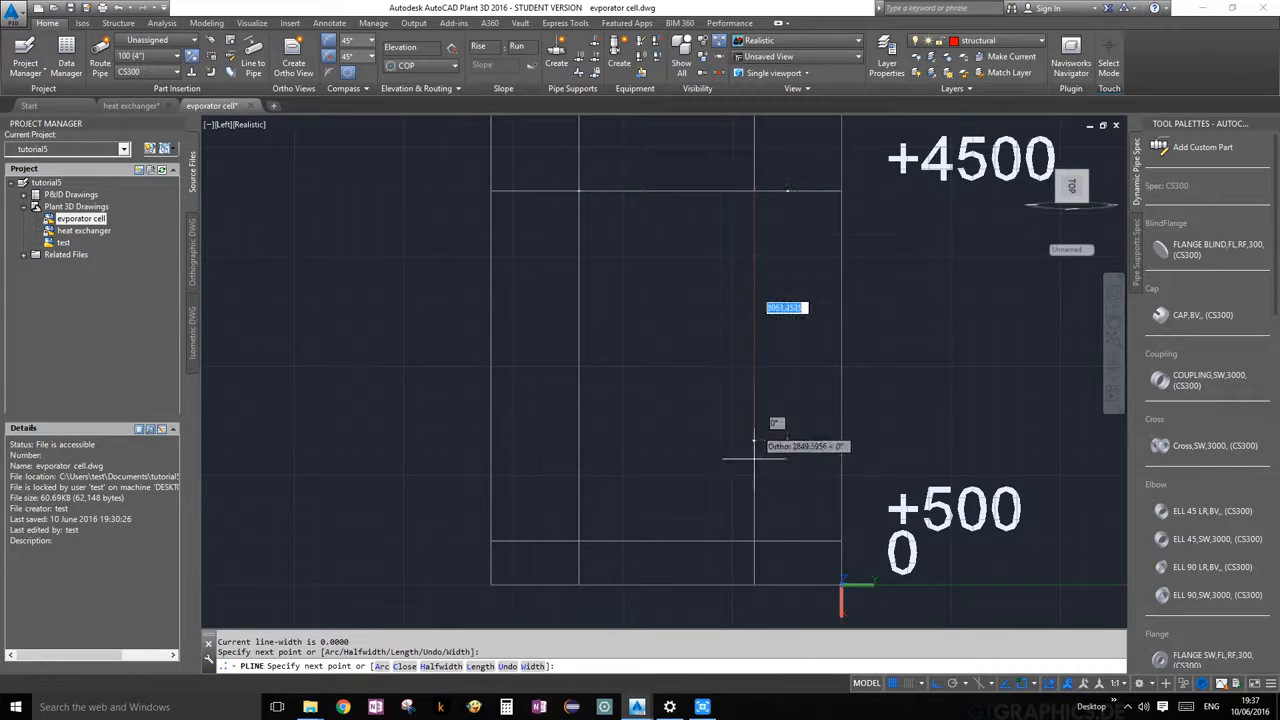
pyautogui.click(754, 541)
pyautogui.click(578, 541)
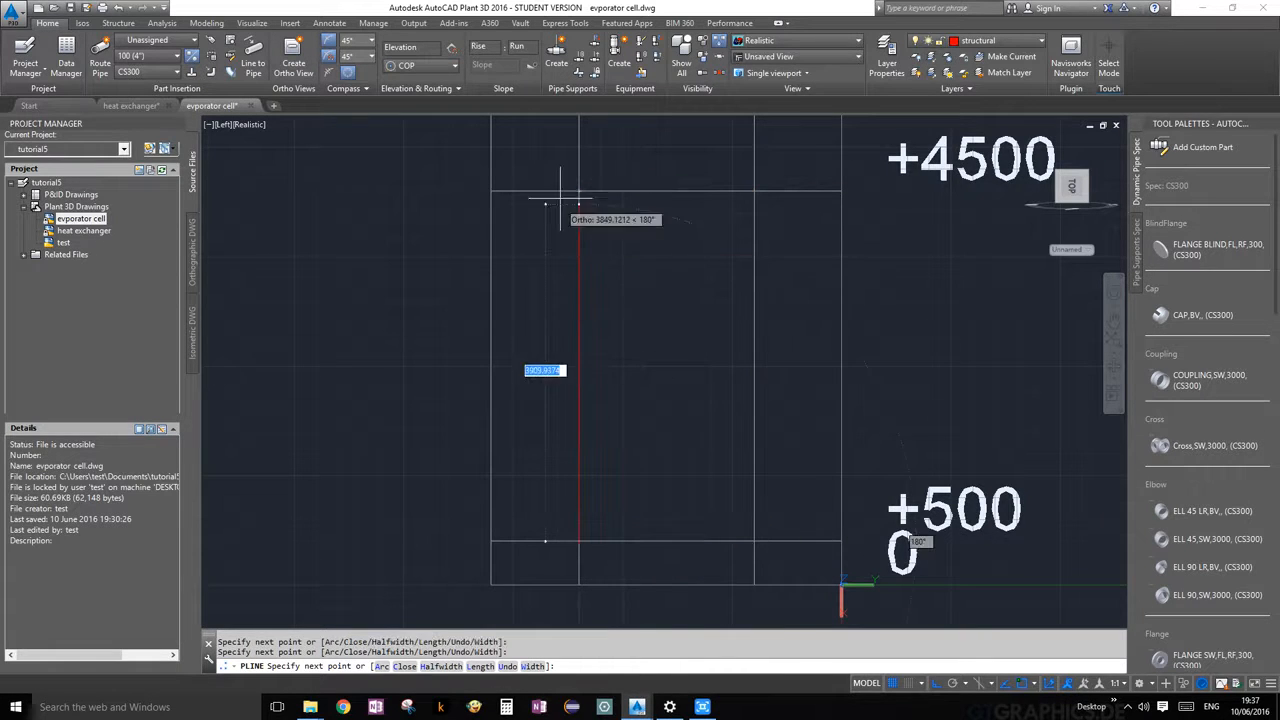
pyautogui.click(578, 190)
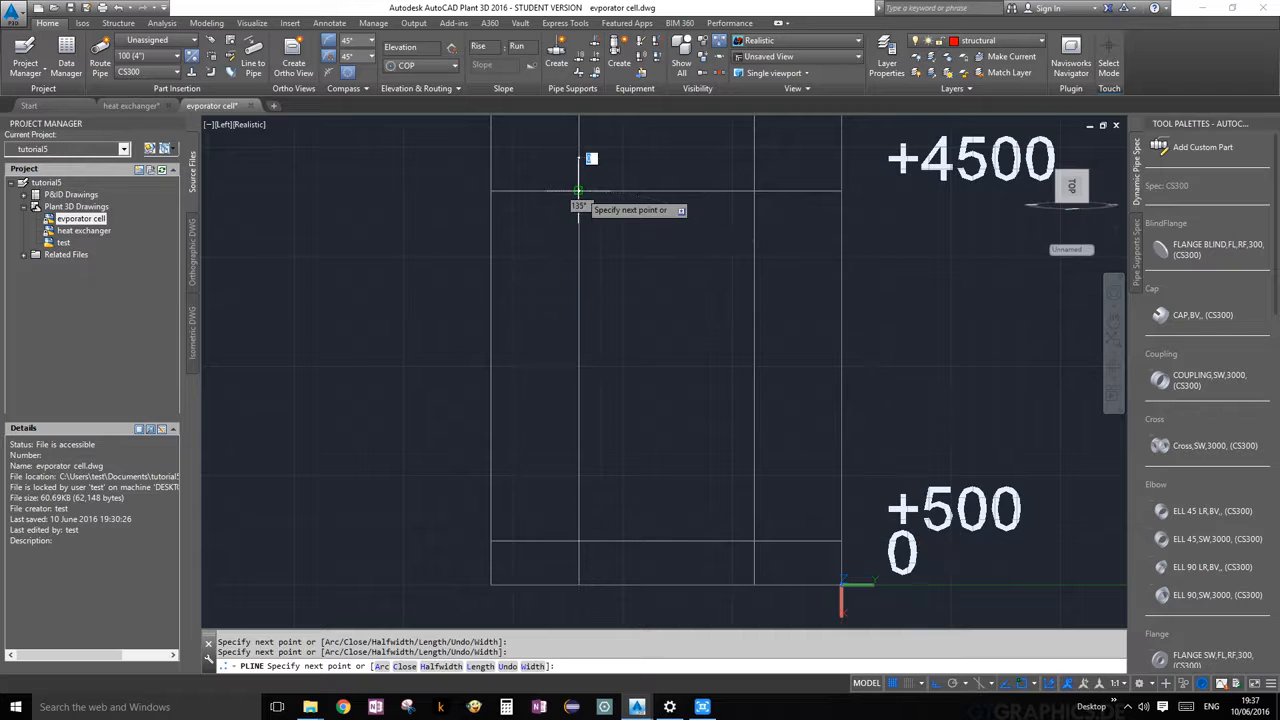
pyautogui.press('Escape')
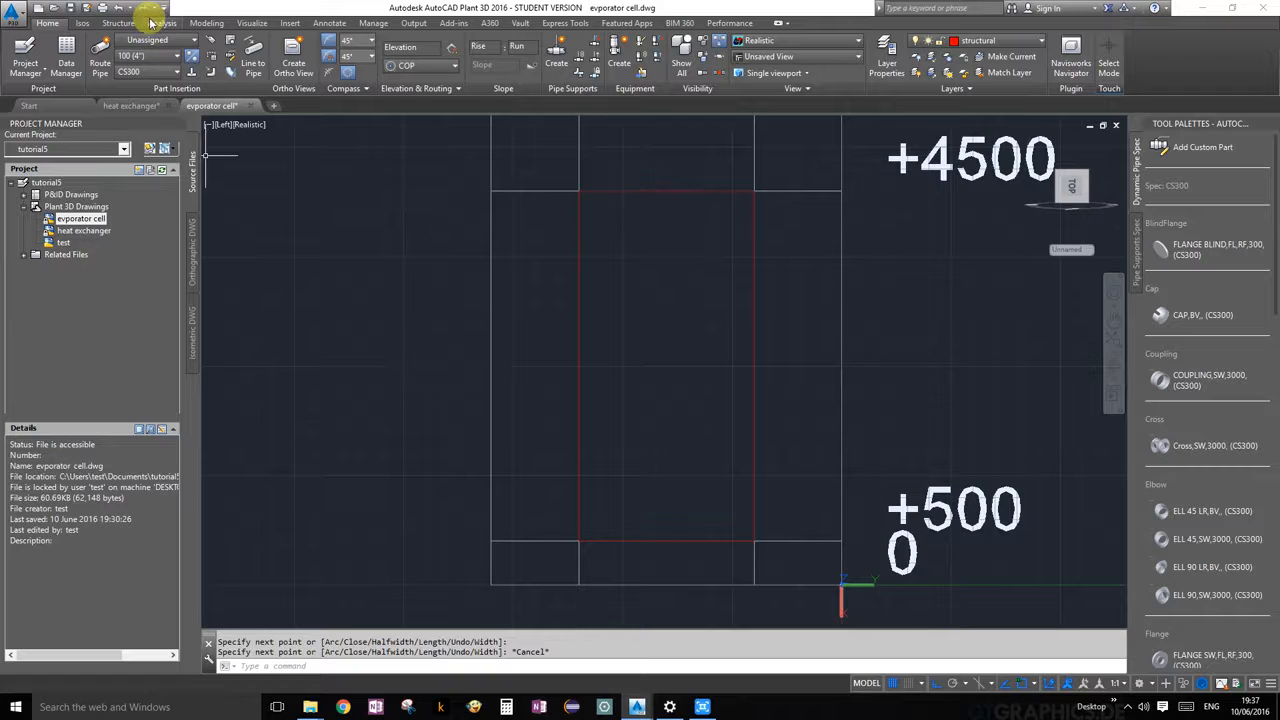
# Draw a tangent-tangent-radius circle of radius 50 inside the rectangle's upper row 3 corner, touching its top and row 3 edges
pyautogui.click(205, 23)
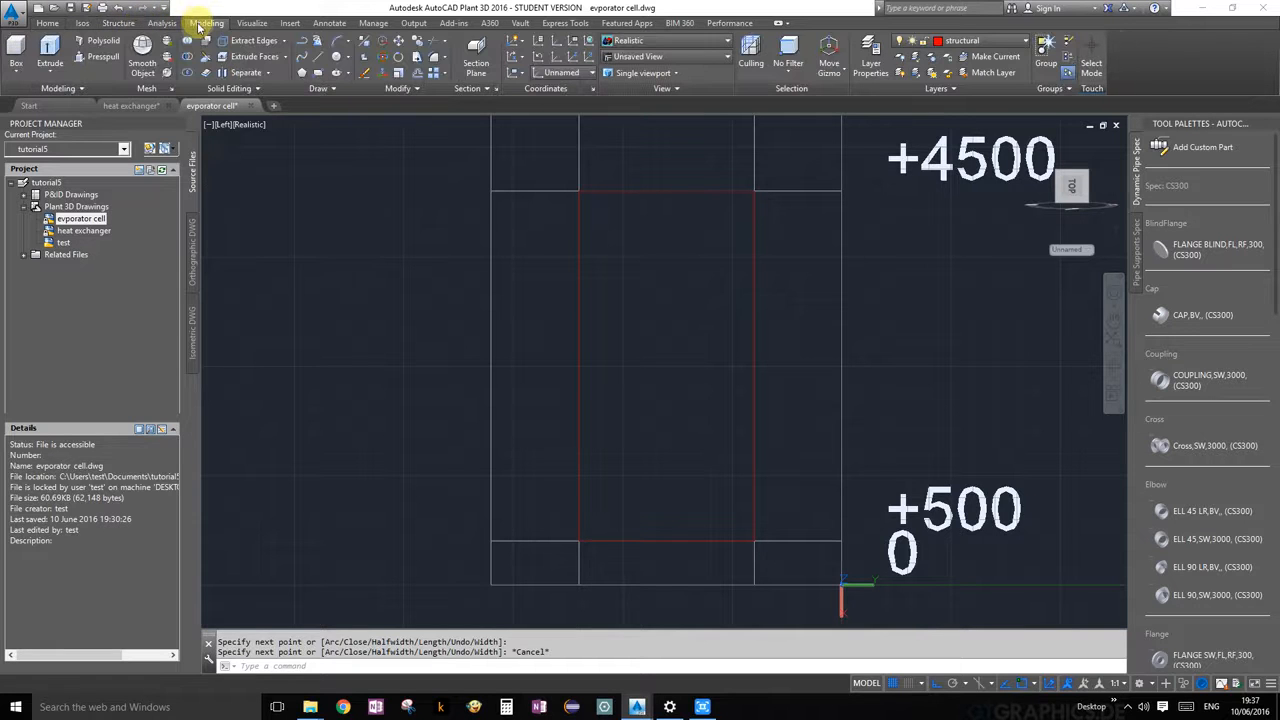
pyautogui.click(347, 56)
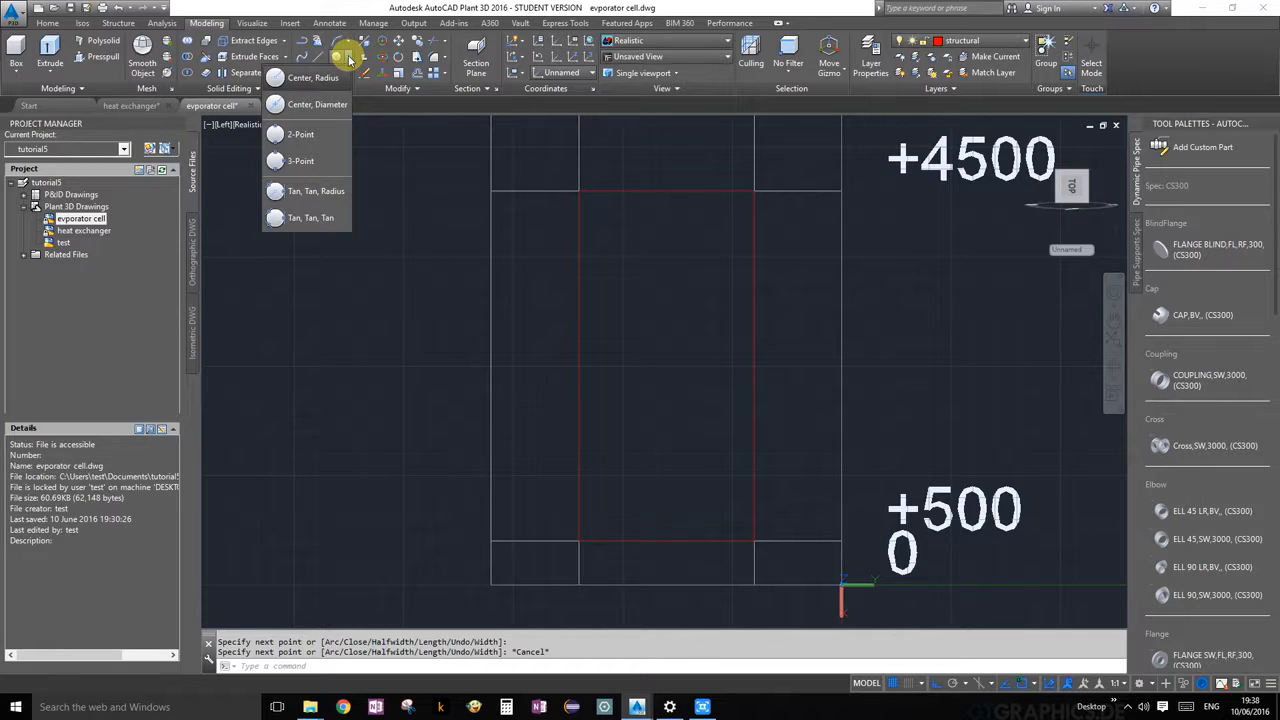
pyautogui.click(320, 193)
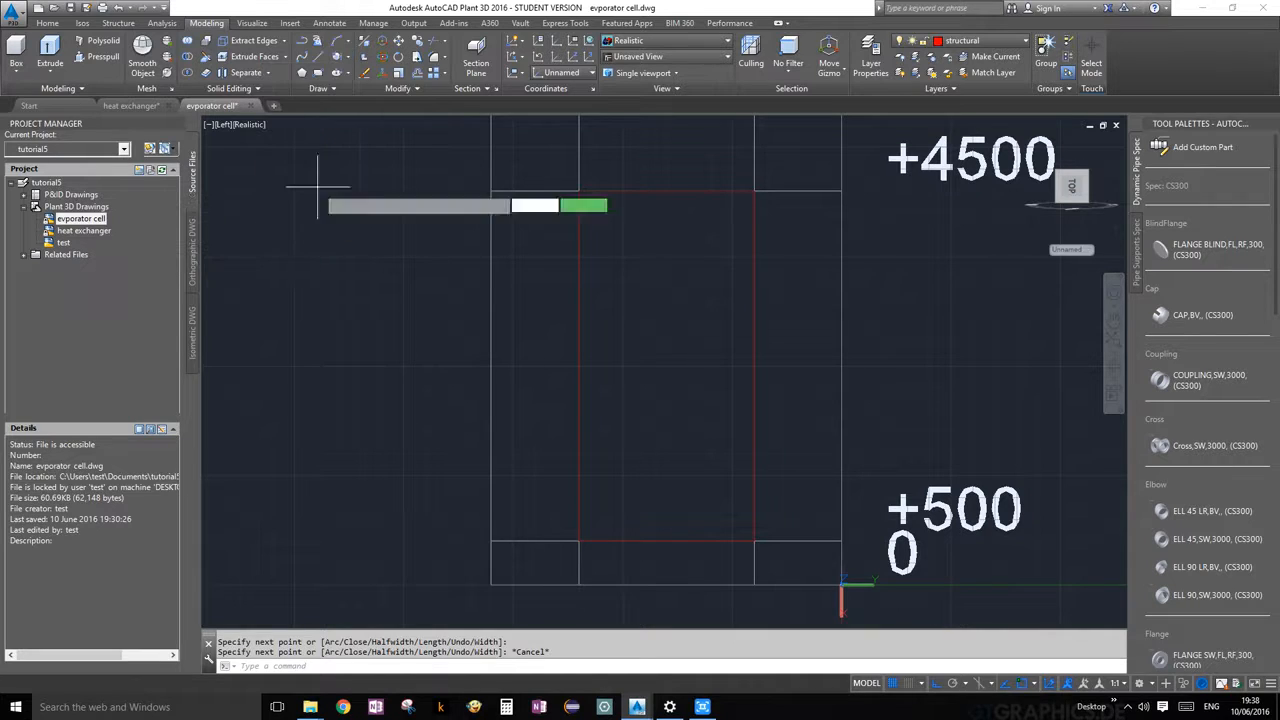
pyautogui.click(589, 191)
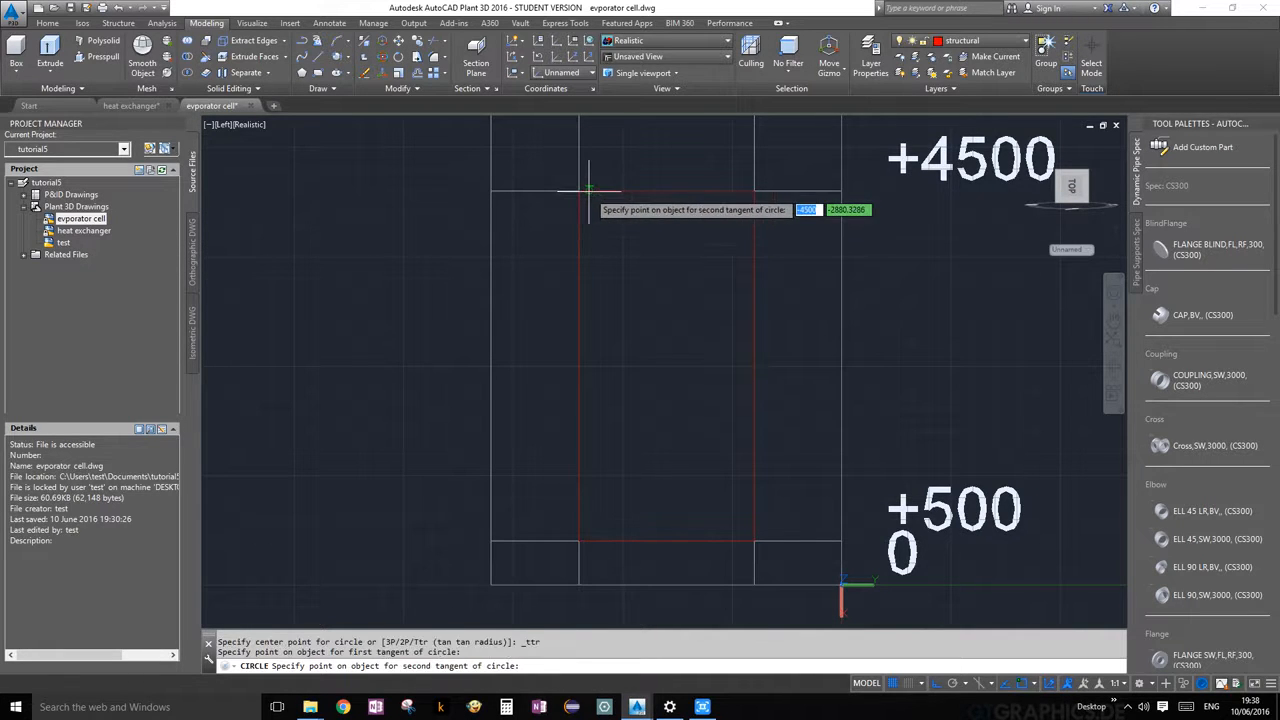
pyautogui.click(589, 191)
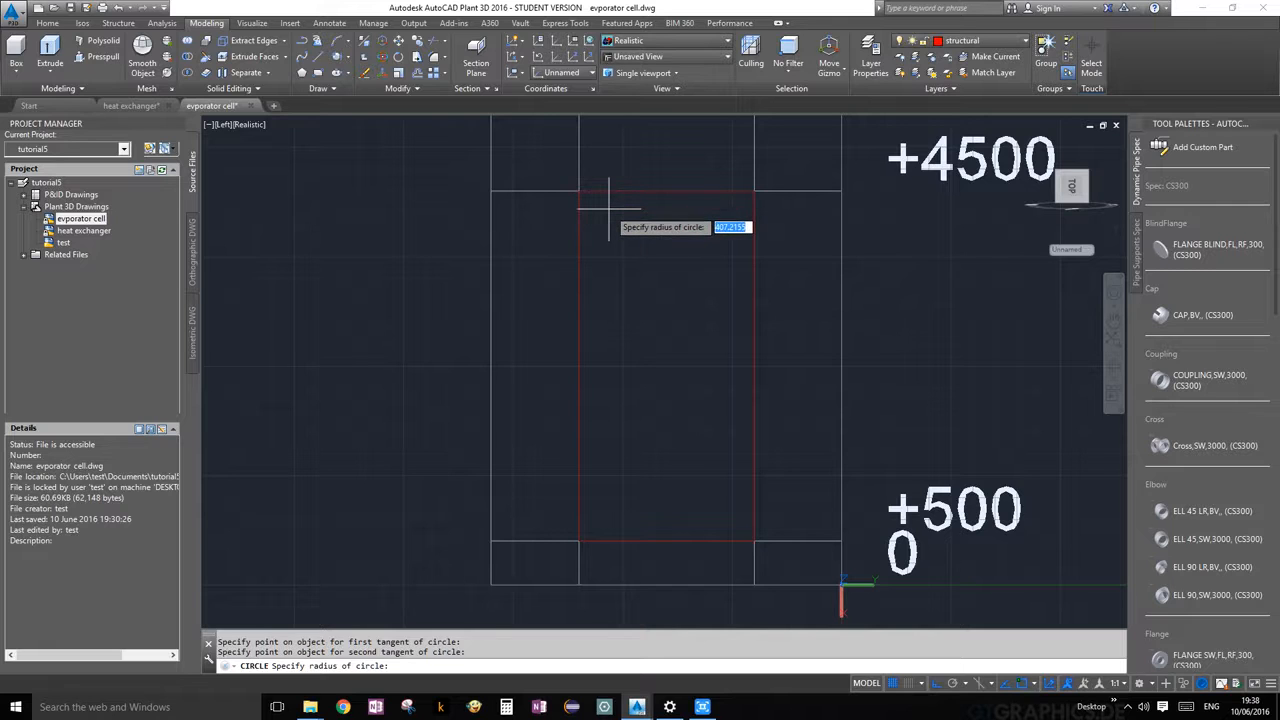
pyautogui.write('5')
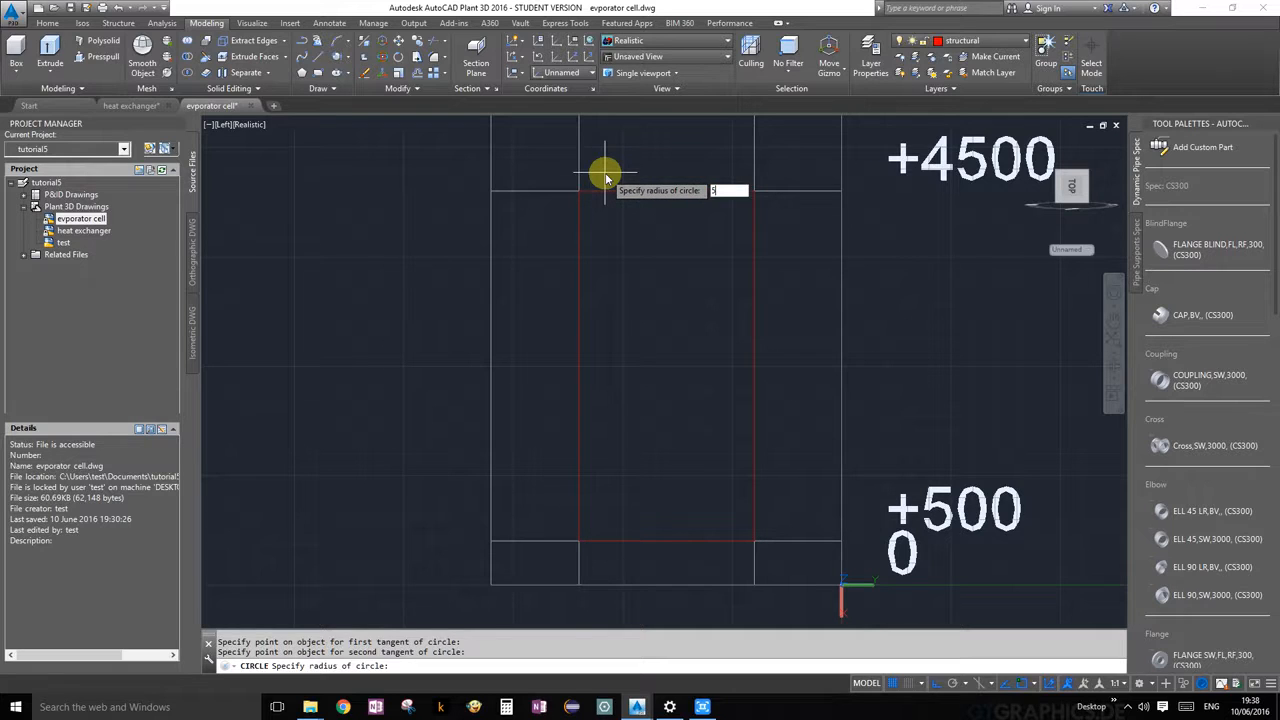
pyautogui.write('0')
pyautogui.press('Return')
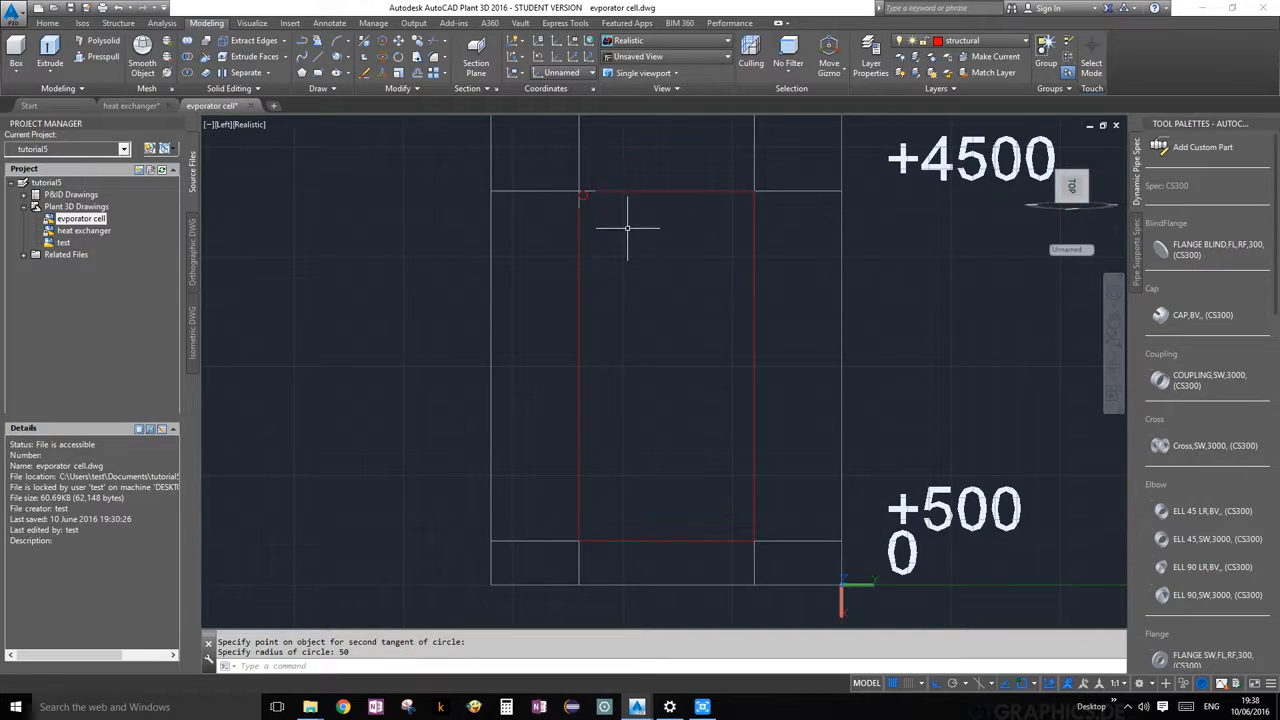
# Examine the corner circle up close and the rectangle's position on the grid in SW Isometric, and return to the upright left view
pyautogui.scroll(3, 580, 189)
pyautogui.scroll(4, 576, 187)
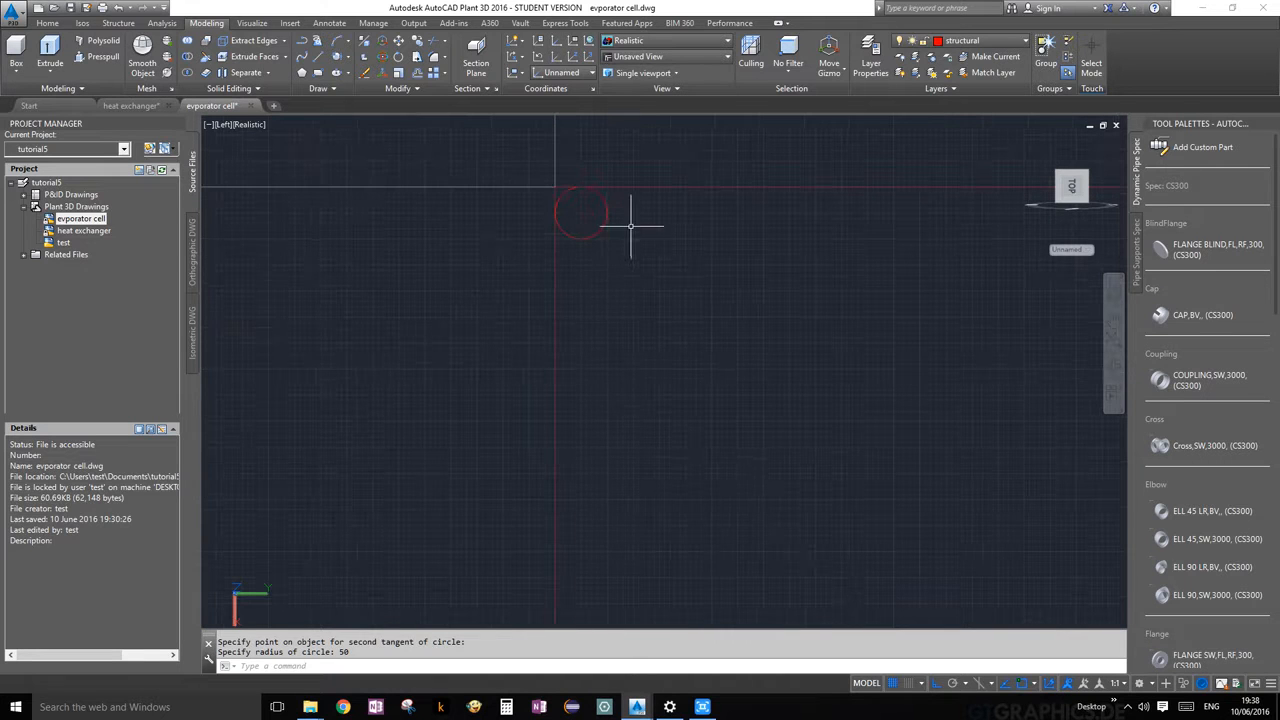
pyautogui.scroll(2, 620, 240)
pyautogui.scroll(-6, 626, 269)
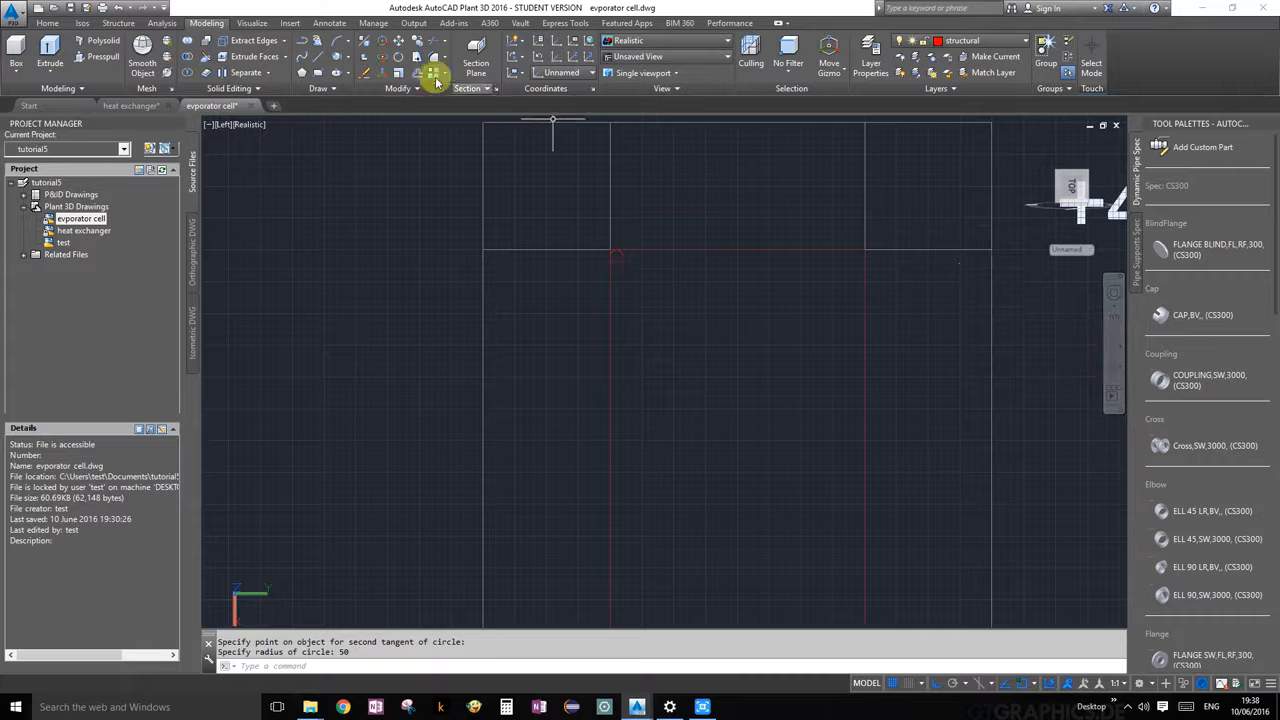
pyautogui.click(227, 126)
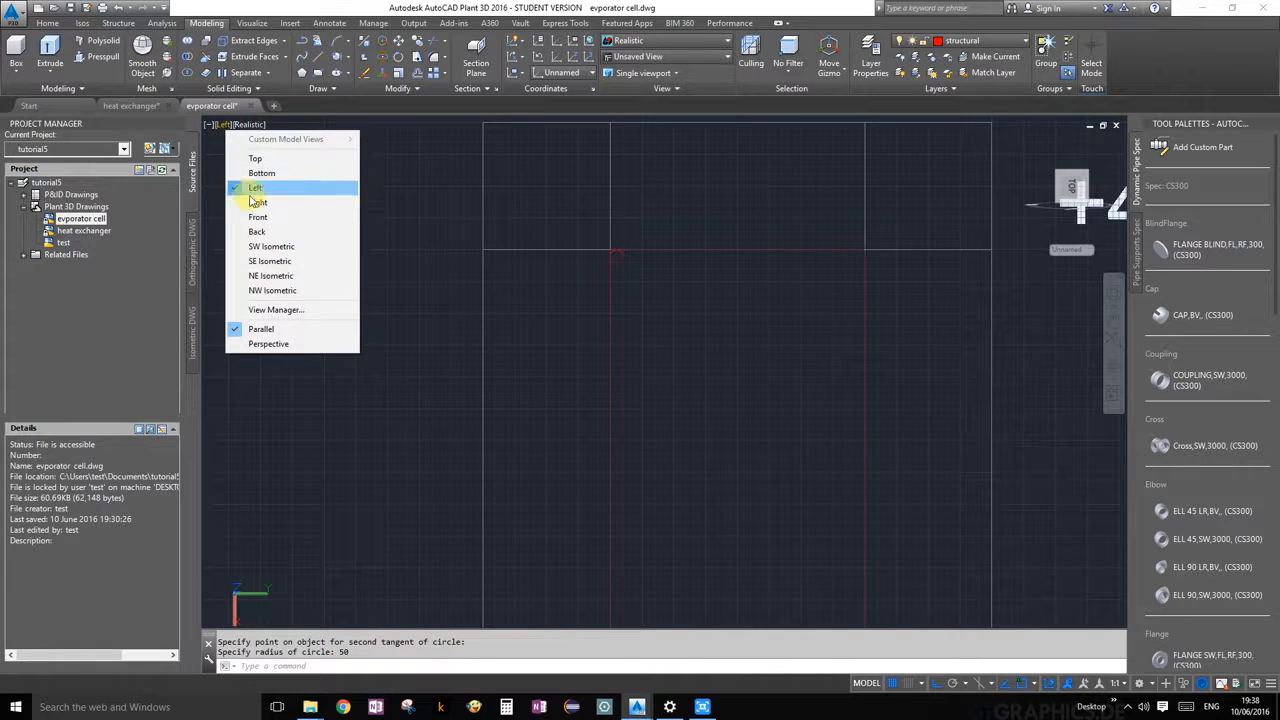
pyautogui.click(268, 247)
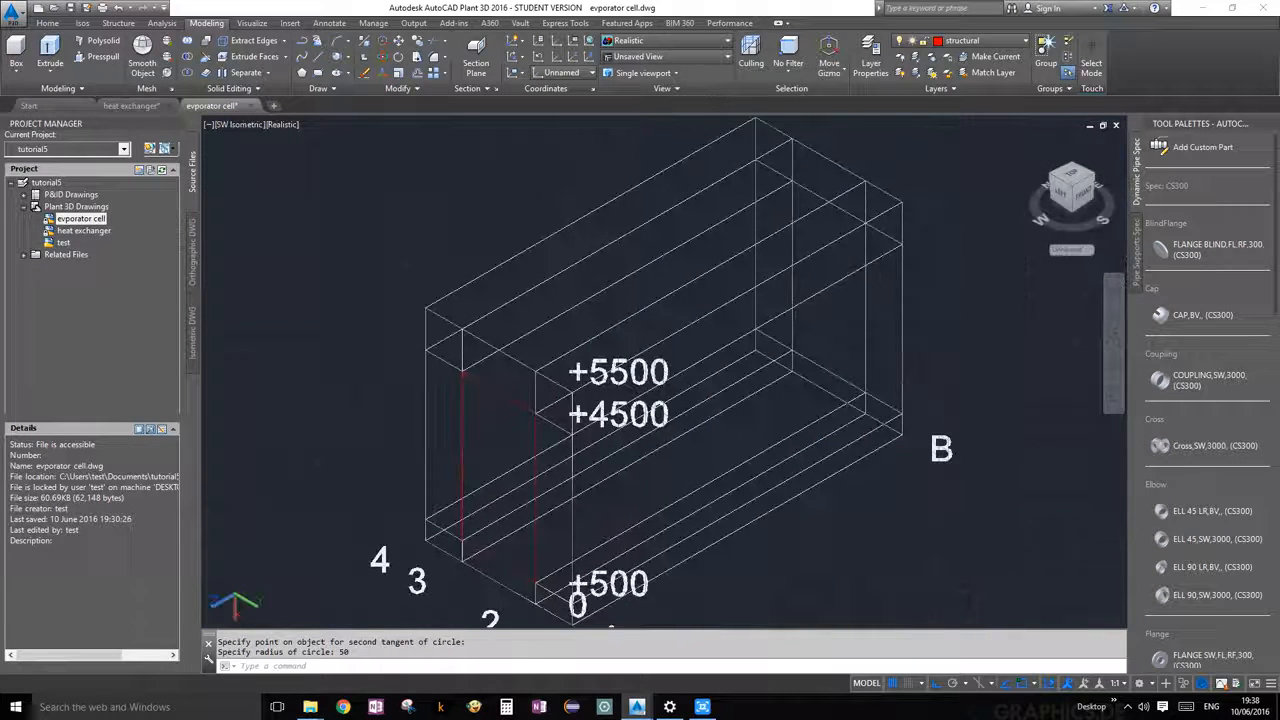
pyautogui.scroll(4, 476, 418)
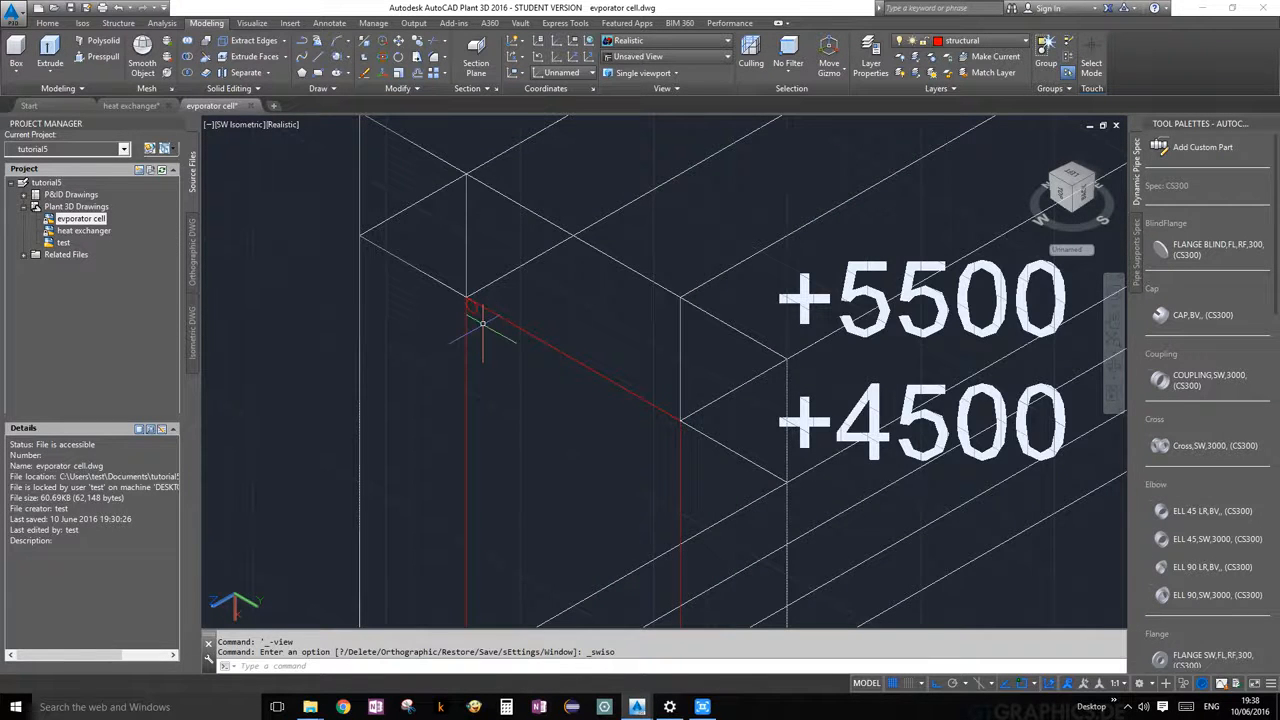
pyautogui.scroll(-5, 478, 306)
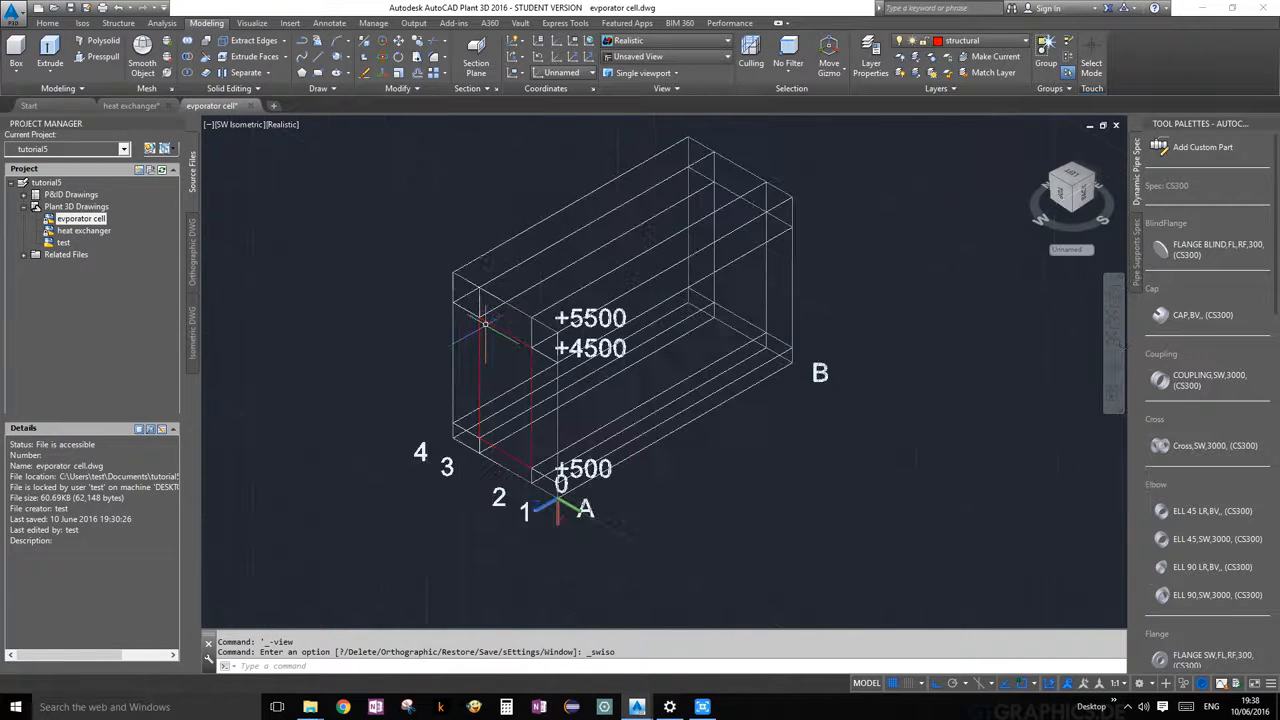
pyautogui.click(1064, 191)
pyautogui.click(1064, 191)
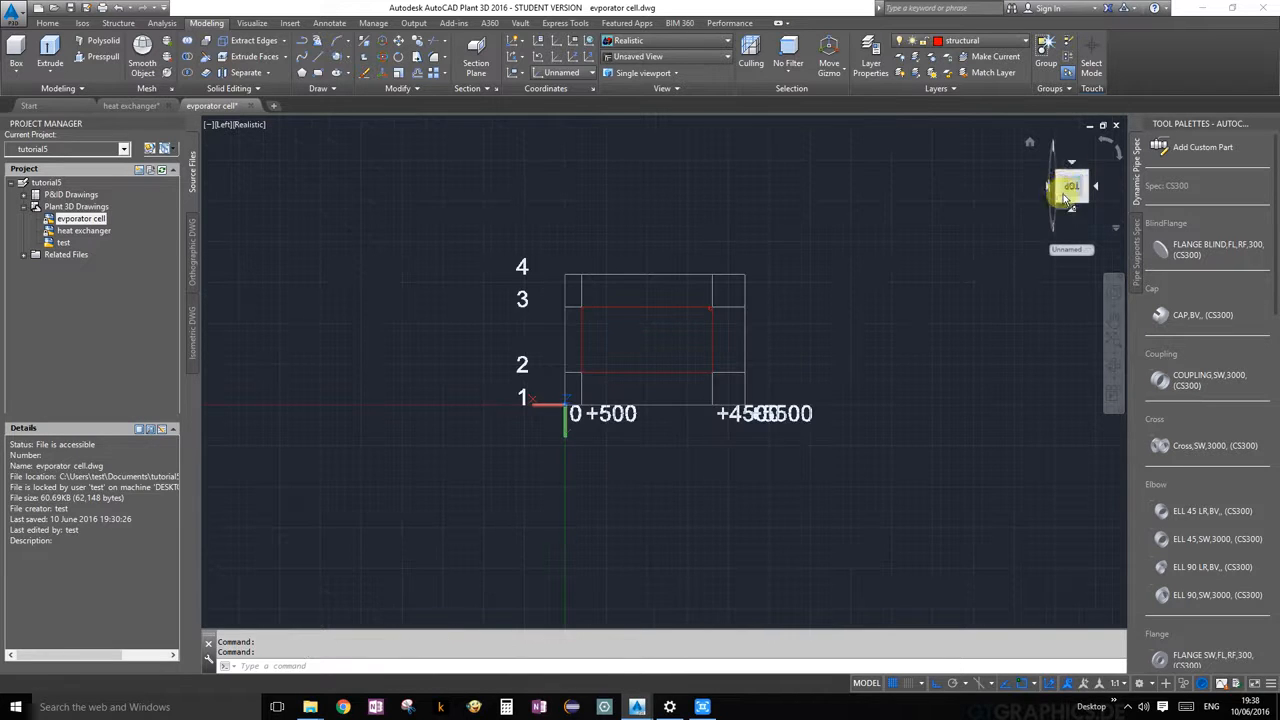
pyautogui.click(1104, 146)
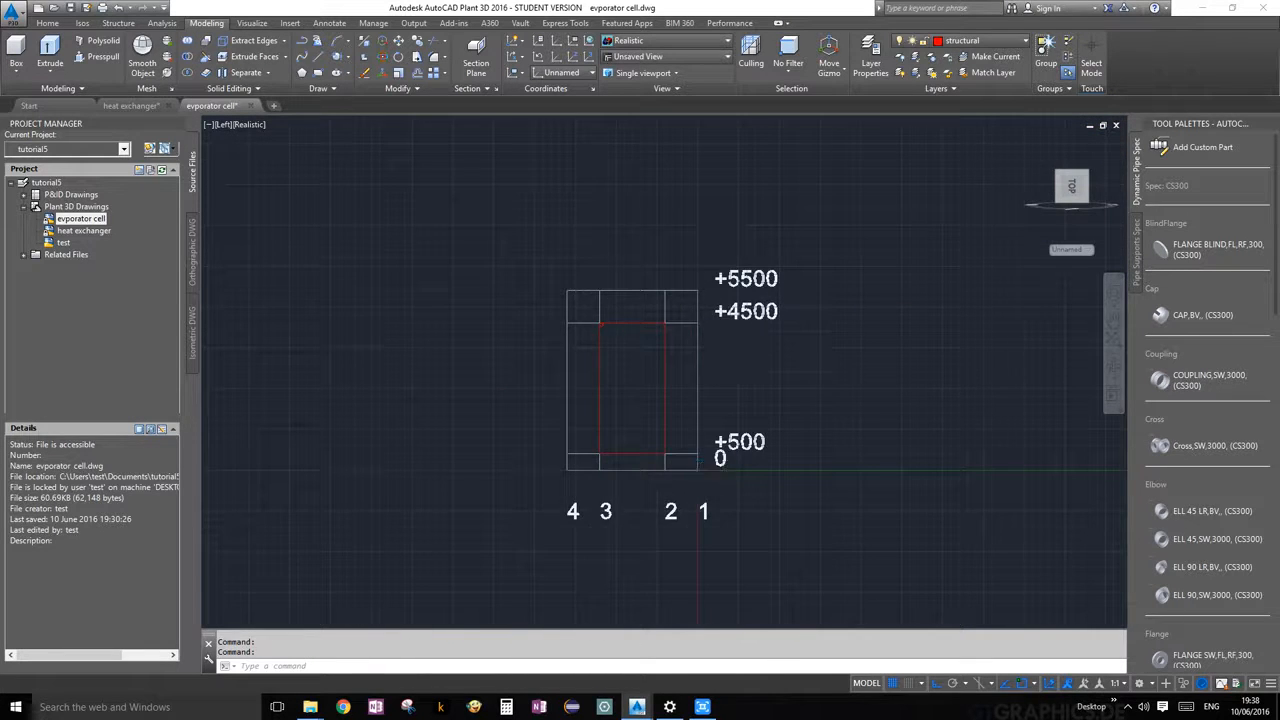
pyautogui.scroll(5, 588, 327)
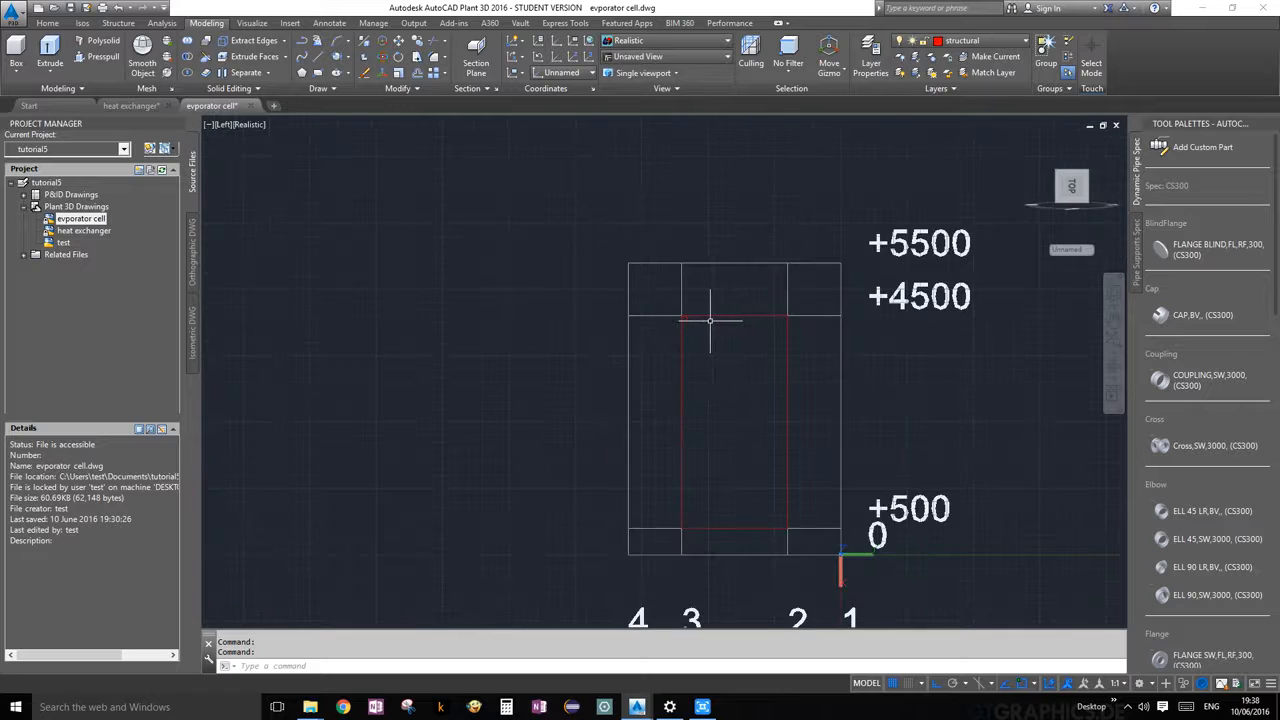
# Mirror the row 3 corner circle about a vertical line through the midpoint of the rectangle's top edge, keeping the source circle
pyautogui.scroll(1, 708, 320)
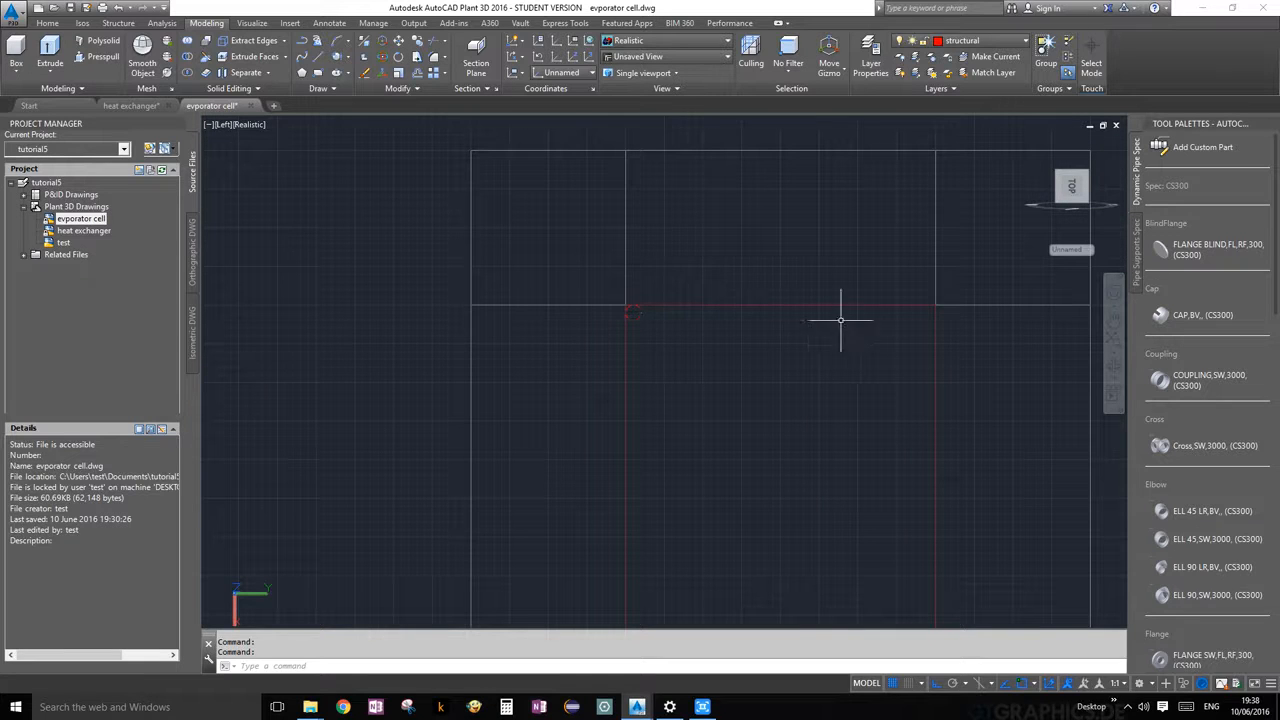
pyautogui.click(641, 316)
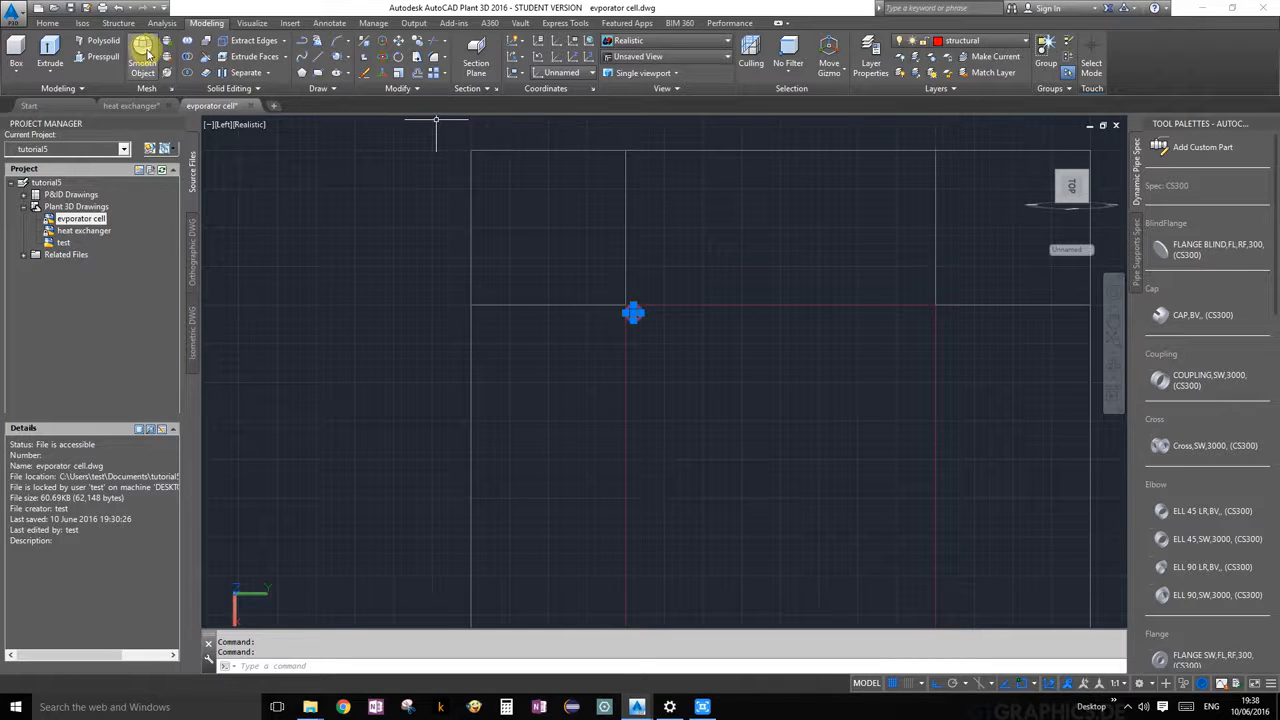
pyautogui.click(394, 88)
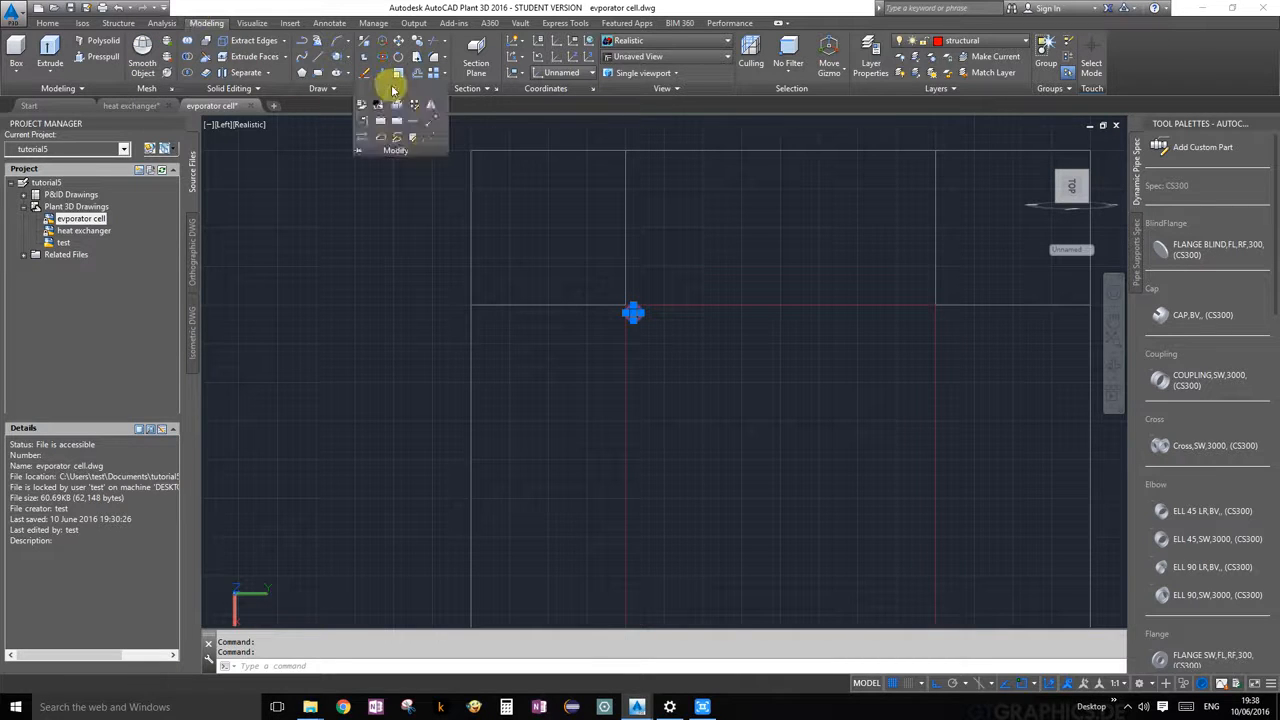
pyautogui.click(433, 108)
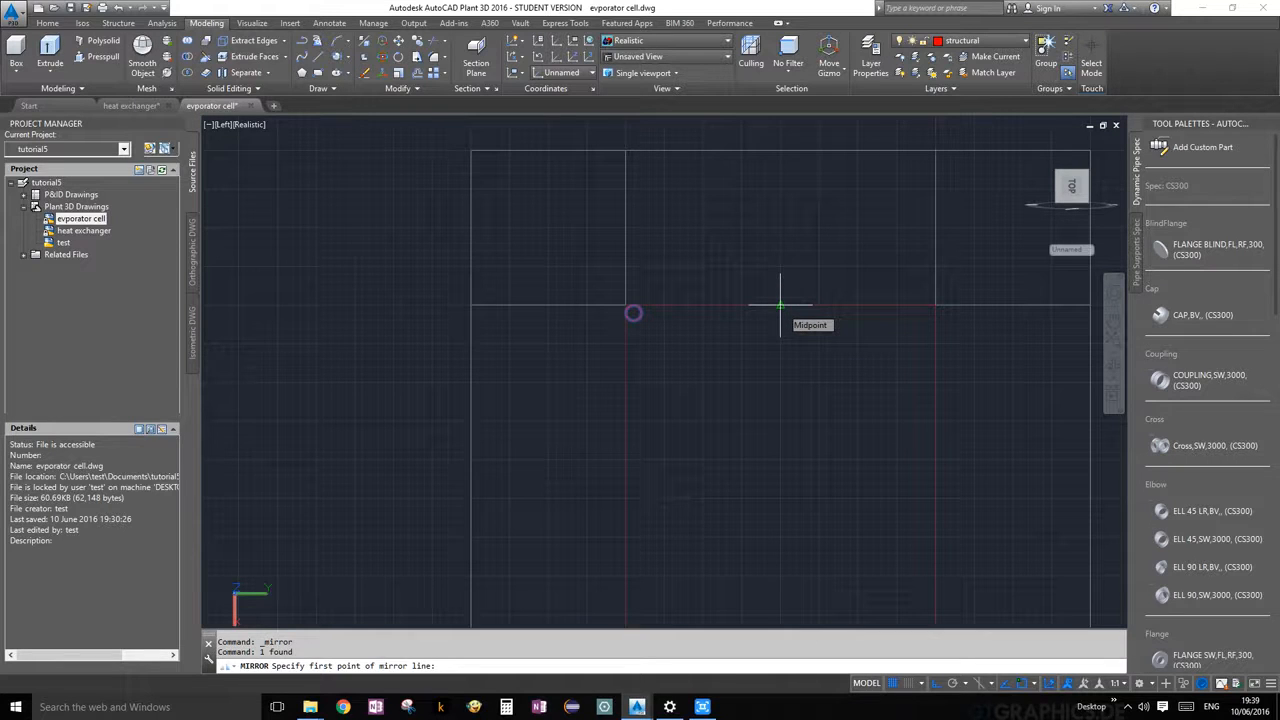
pyautogui.click(780, 305)
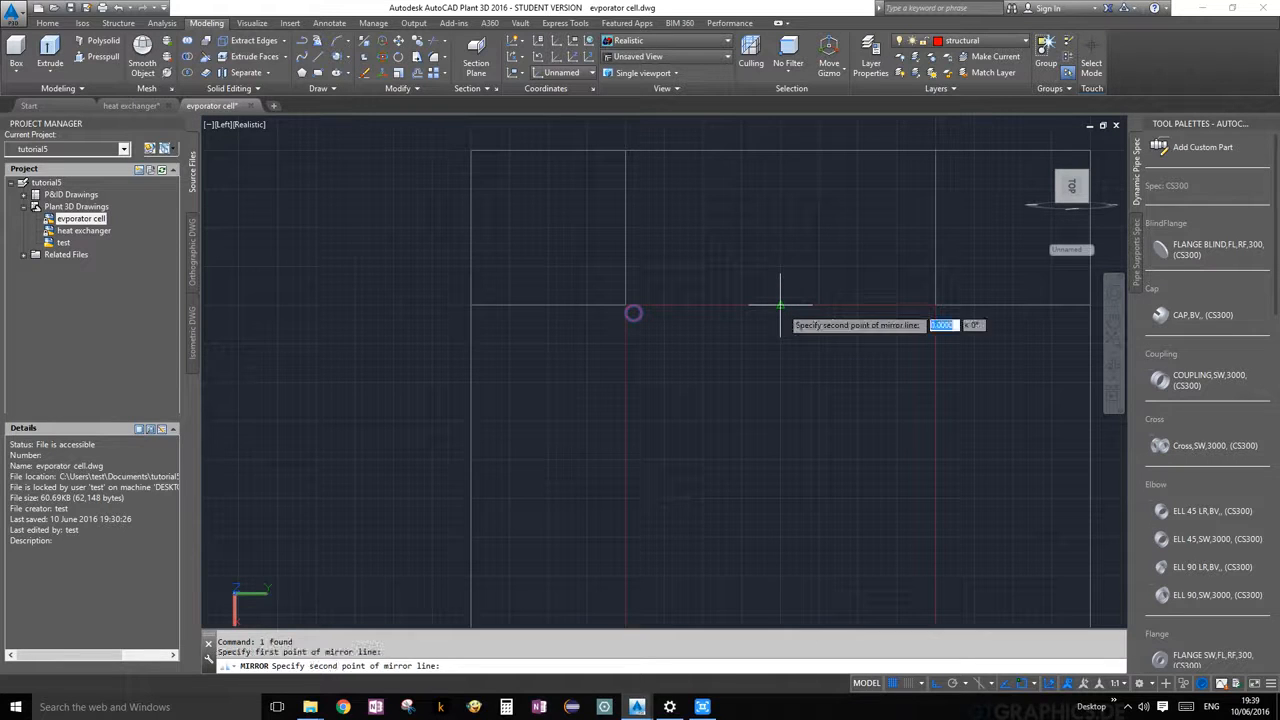
pyautogui.click(782, 472)
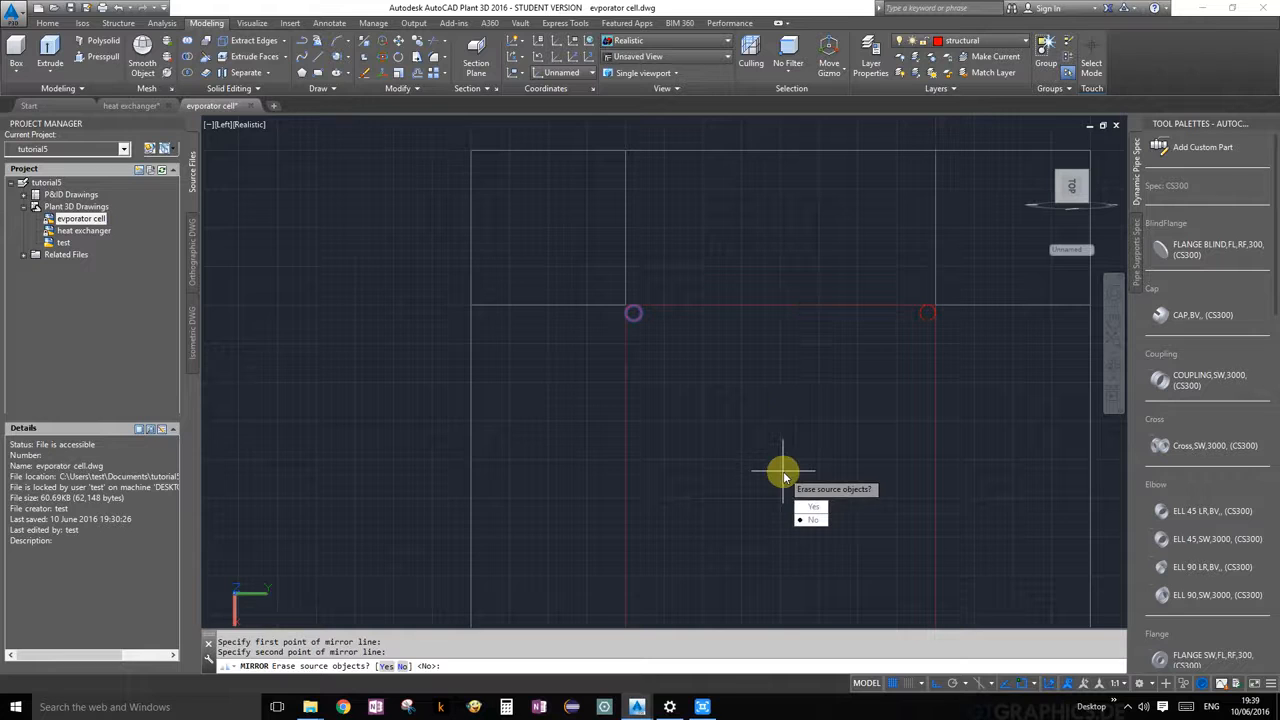
pyautogui.click(818, 518)
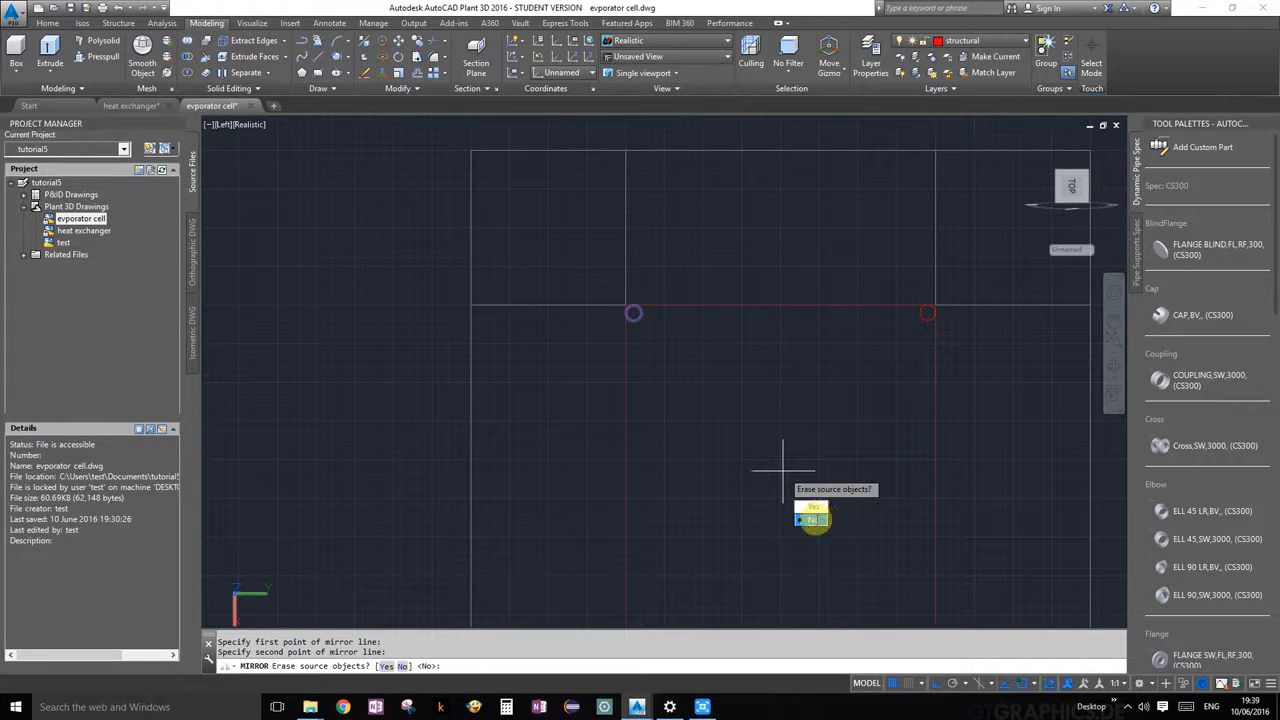
pyautogui.scroll(-4, 830, 386)
pyautogui.scroll(5, 834, 384)
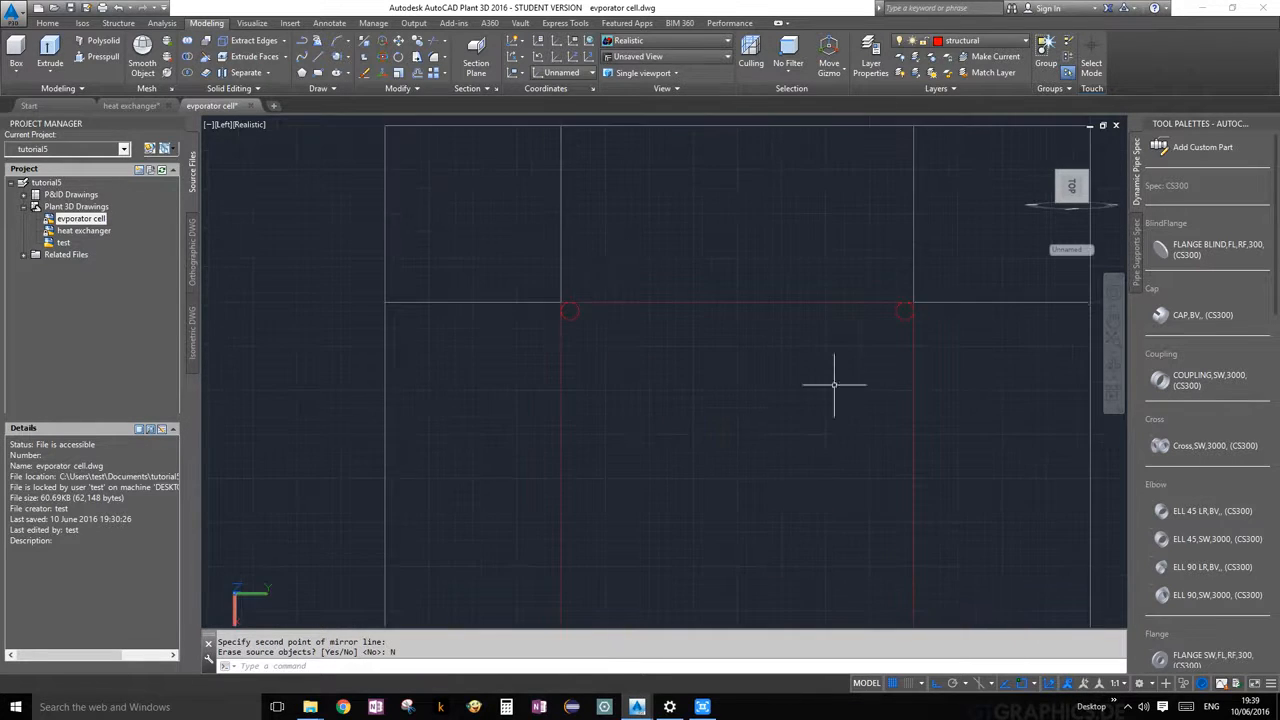
pyautogui.click(316, 62)
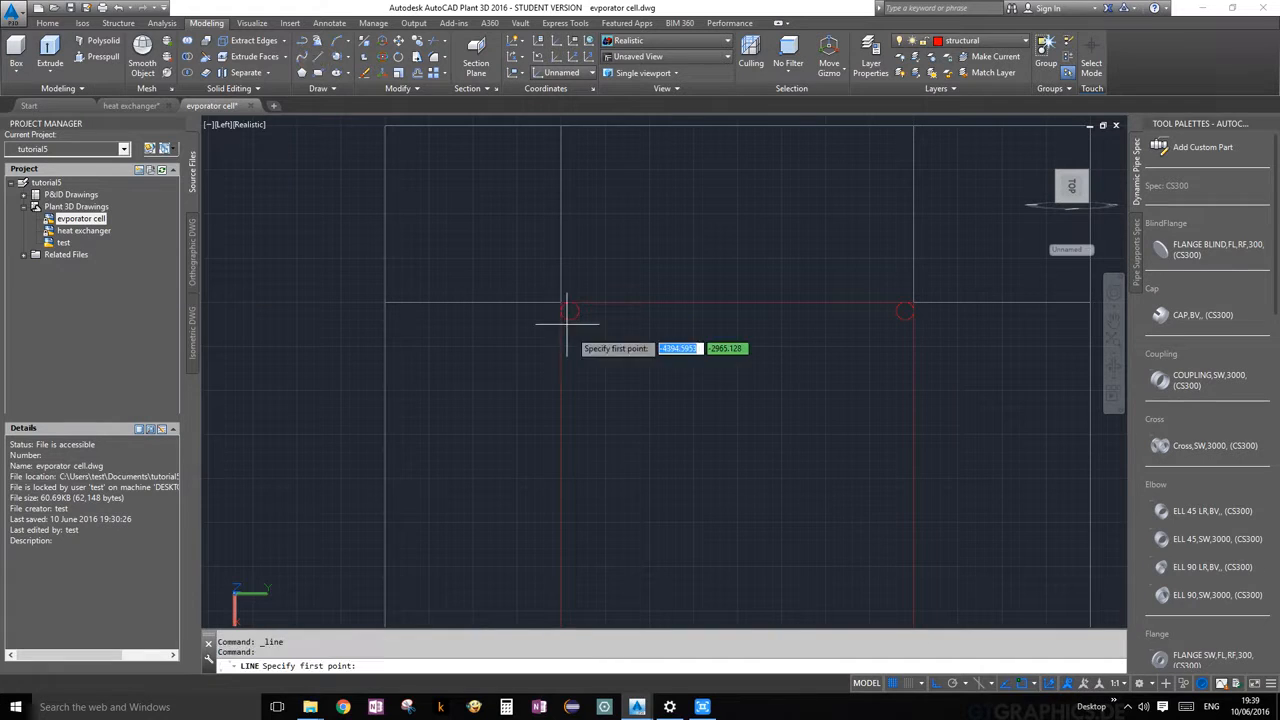
pyautogui.click(570, 310)
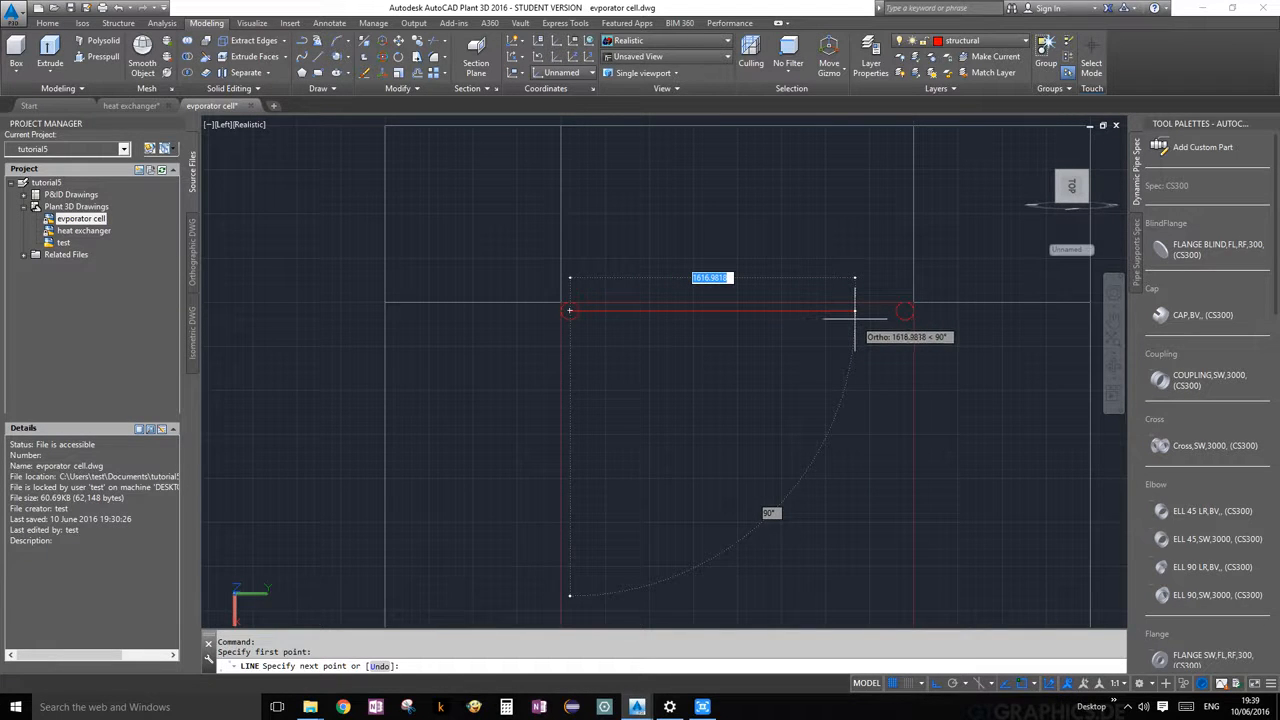
pyautogui.press('Escape')
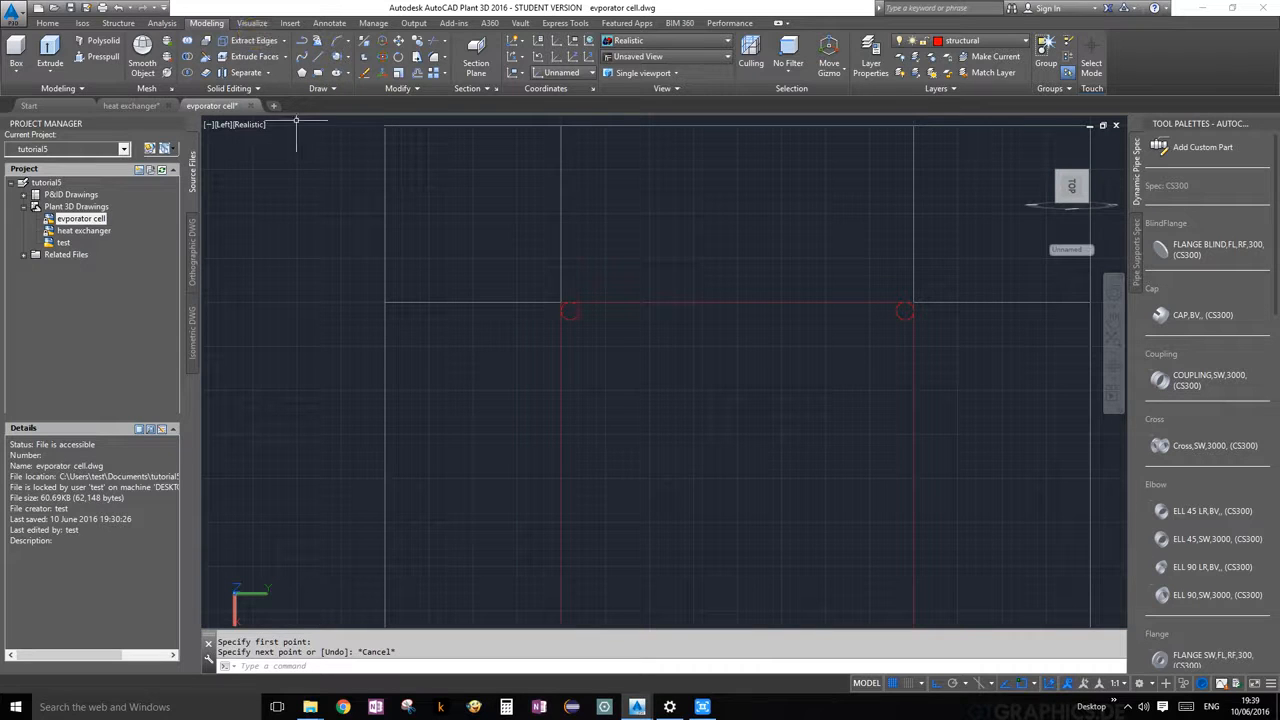
# Draw a line joining the centres of the two upper corner circles, with the Center object snap enabled
pyautogui.click(320, 61)
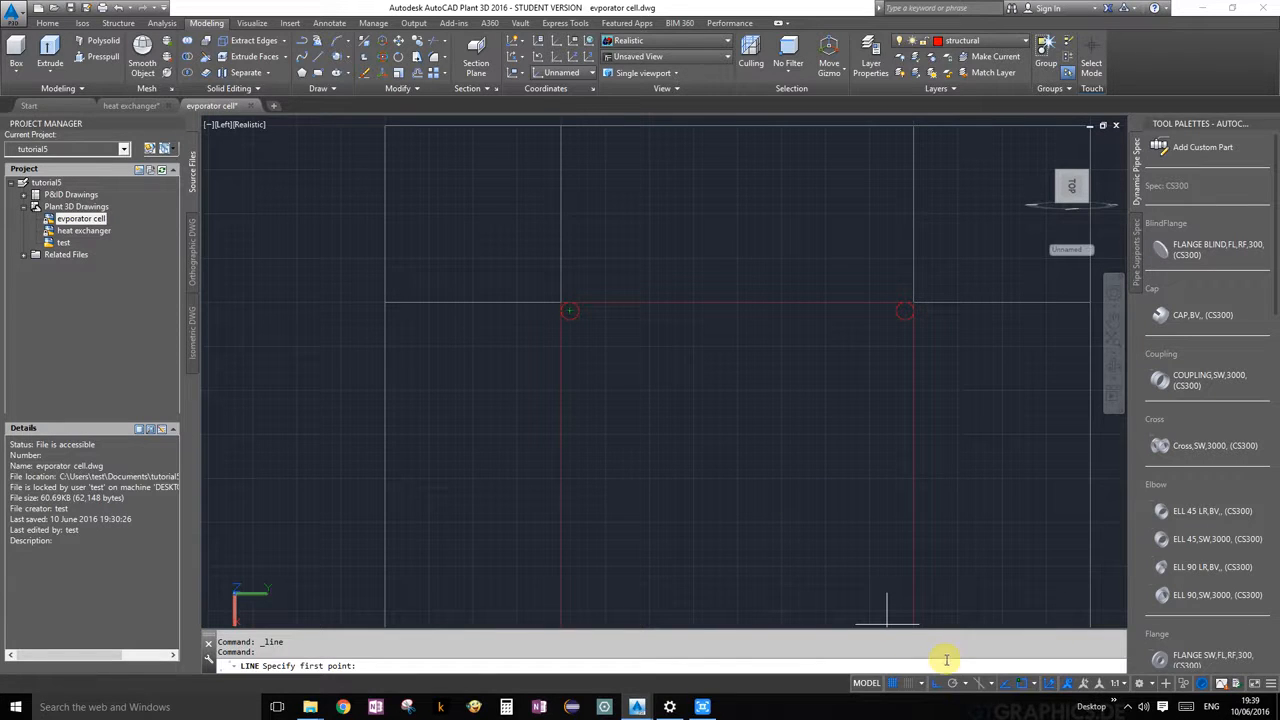
pyautogui.click(1035, 686)
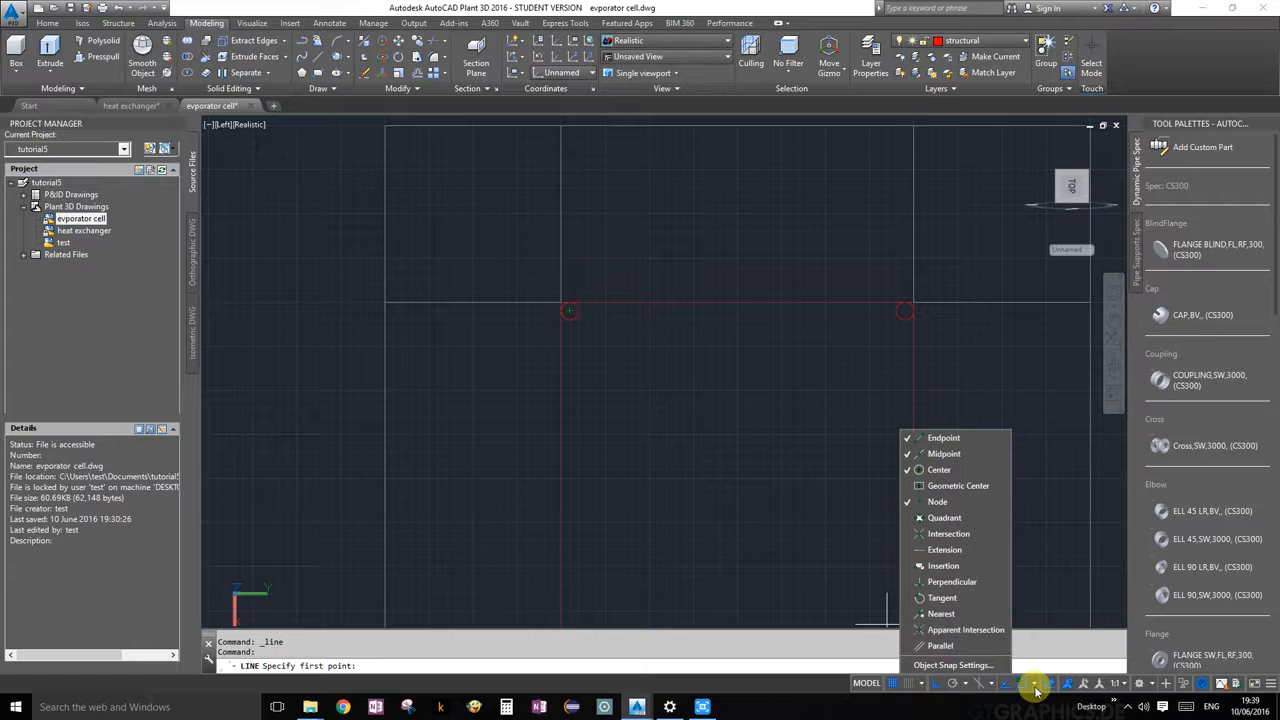
pyautogui.click(1035, 688)
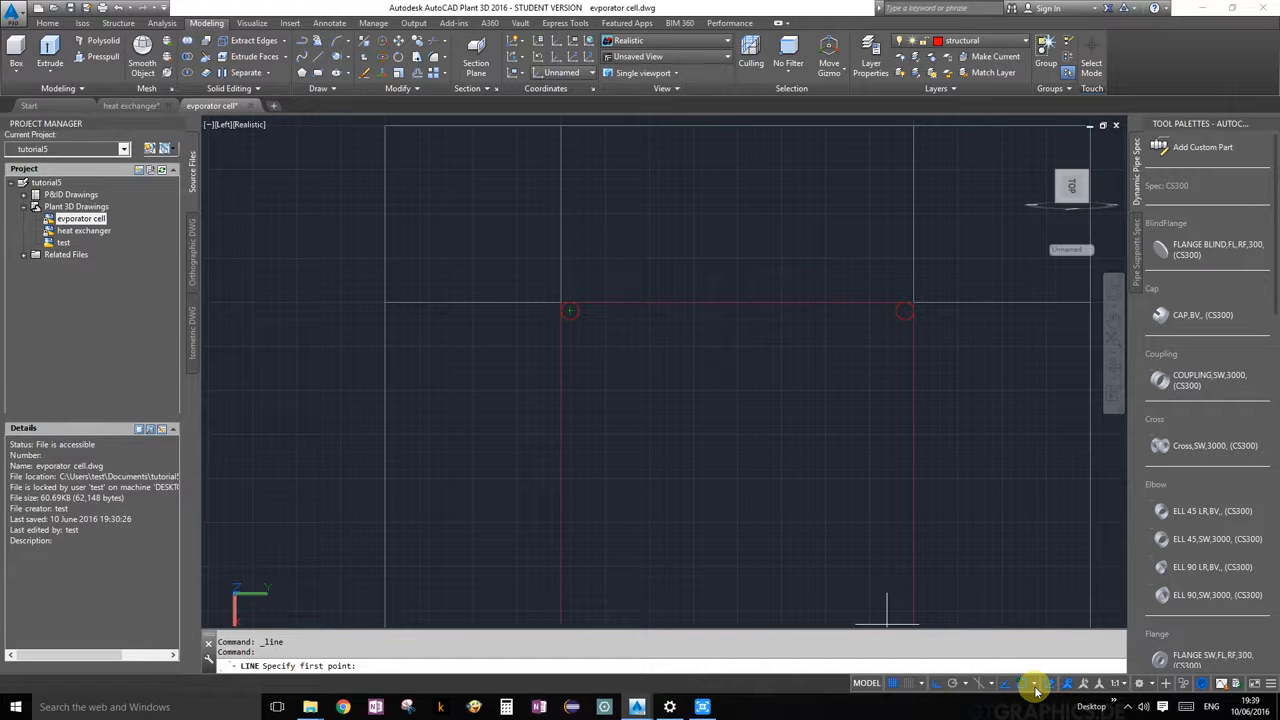
pyautogui.click(1034, 686)
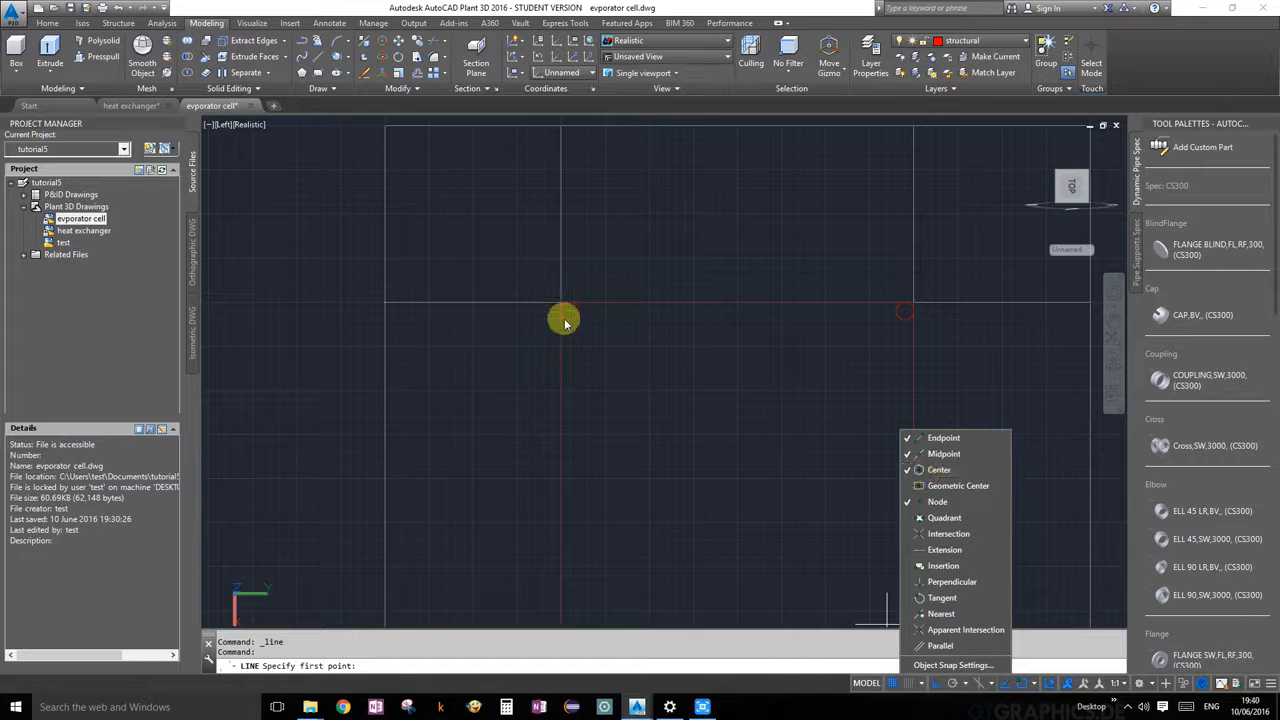
pyautogui.click(567, 312)
pyautogui.click(569, 311)
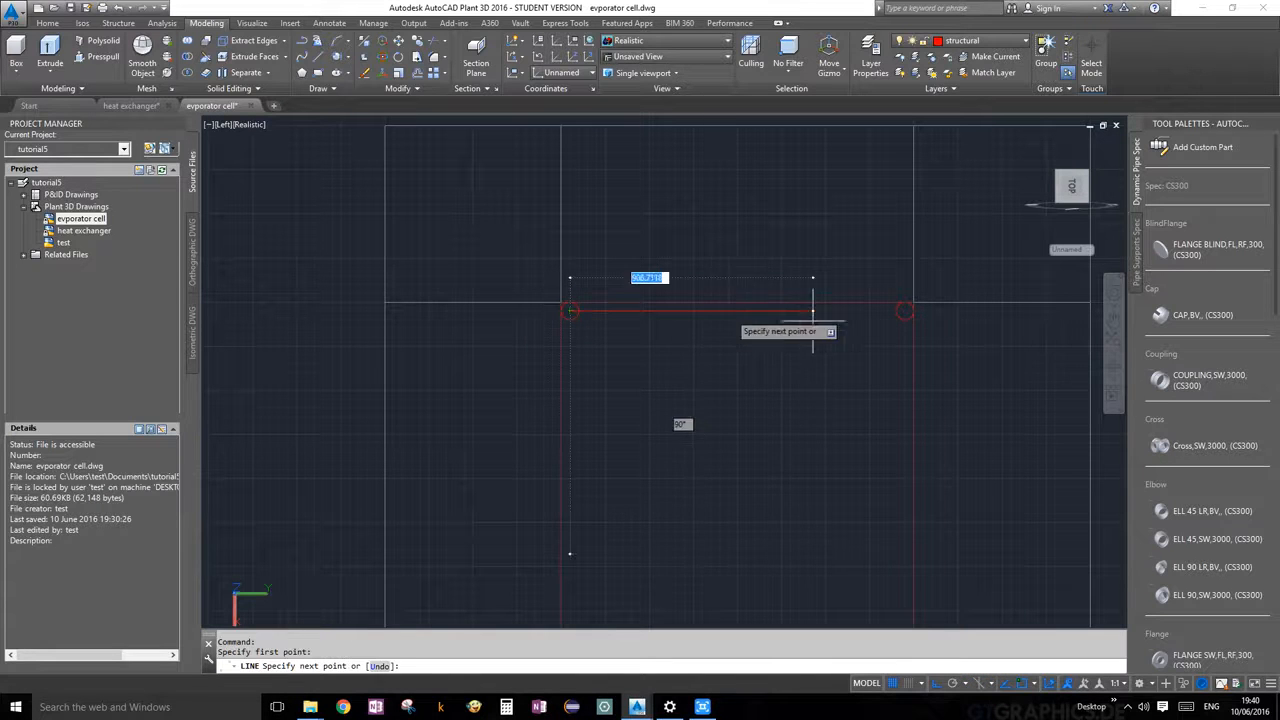
pyautogui.click(905, 311)
pyautogui.press('Escape')
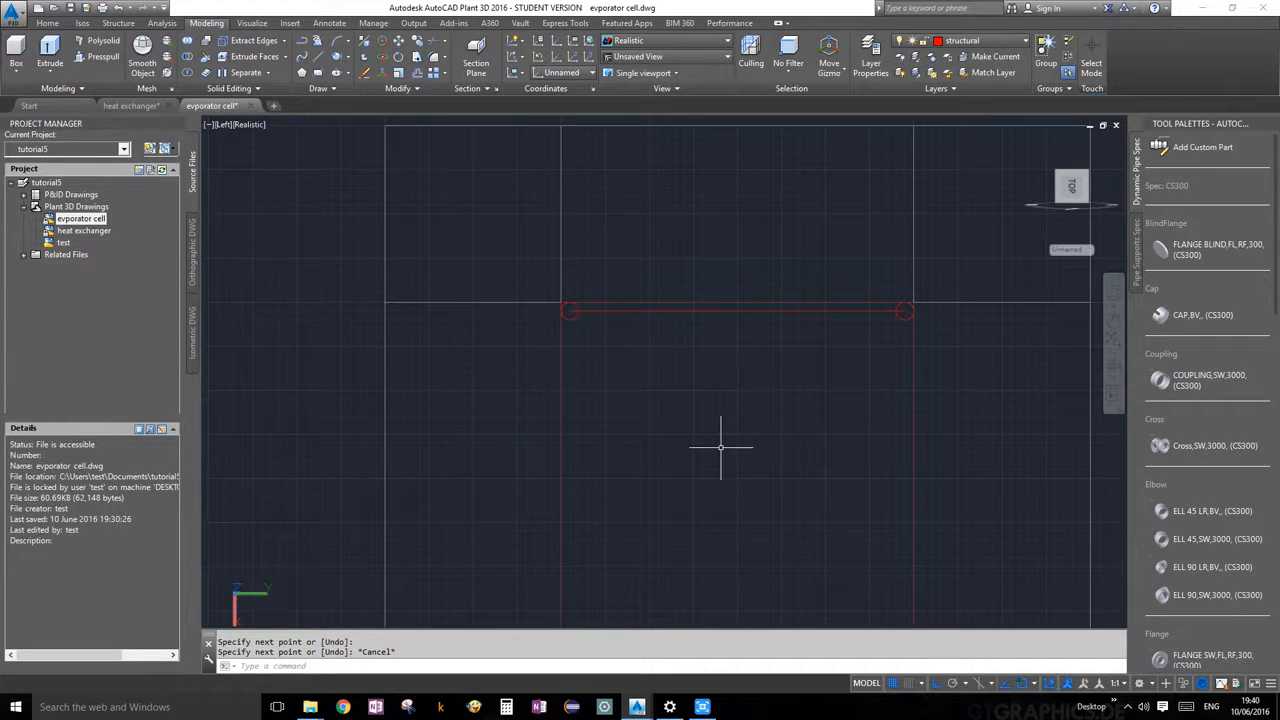
# Divide the line between the two corner circle centres into 9 segments
pyautogui.click(762, 311)
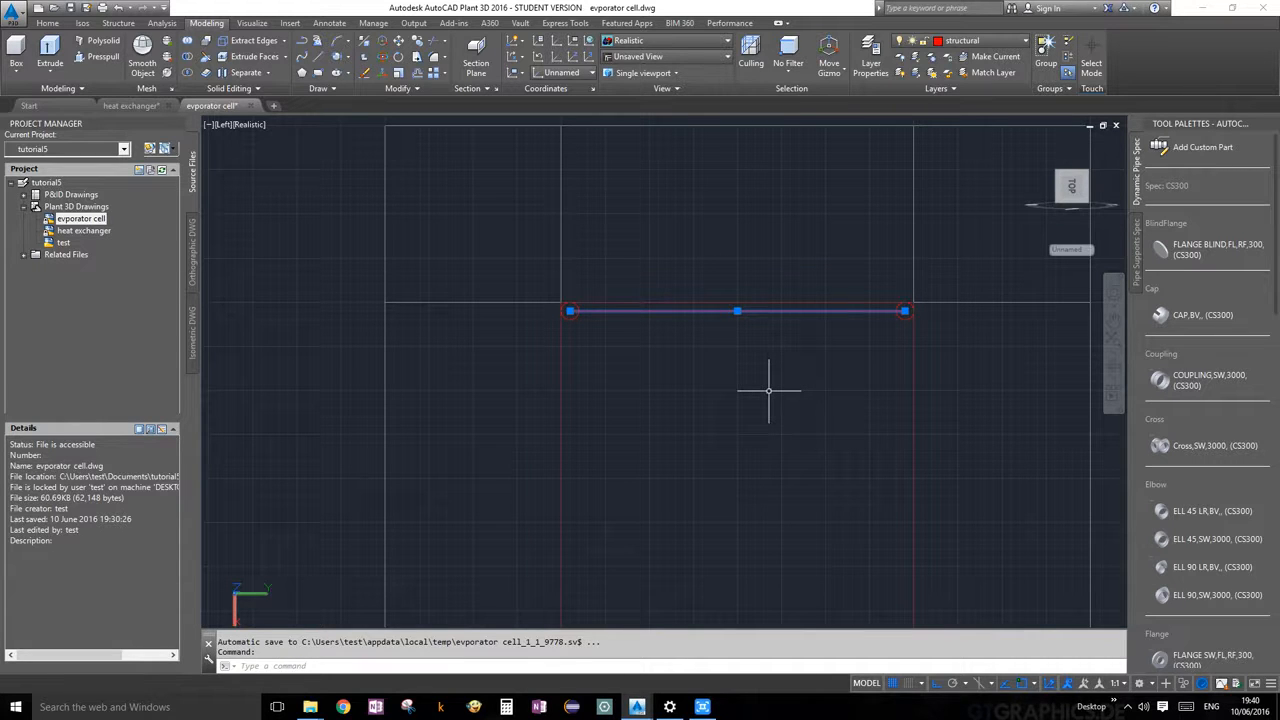
pyautogui.press('Escape')
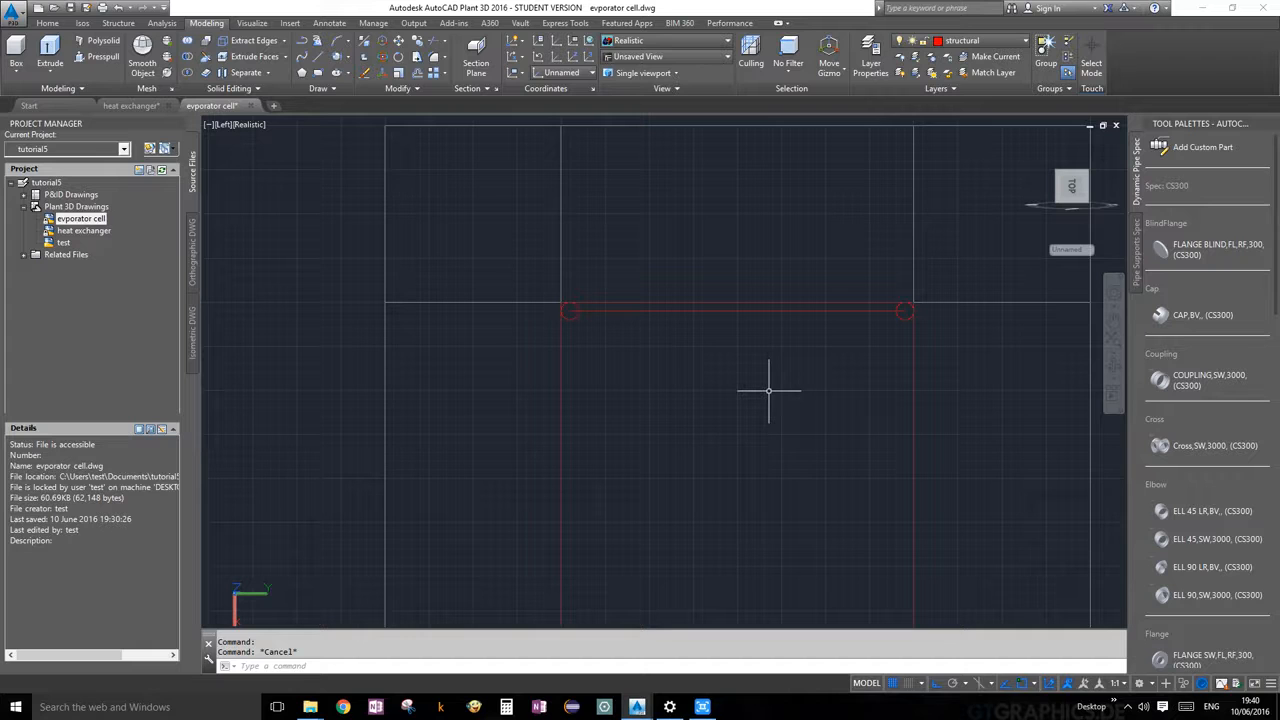
pyautogui.write('D')
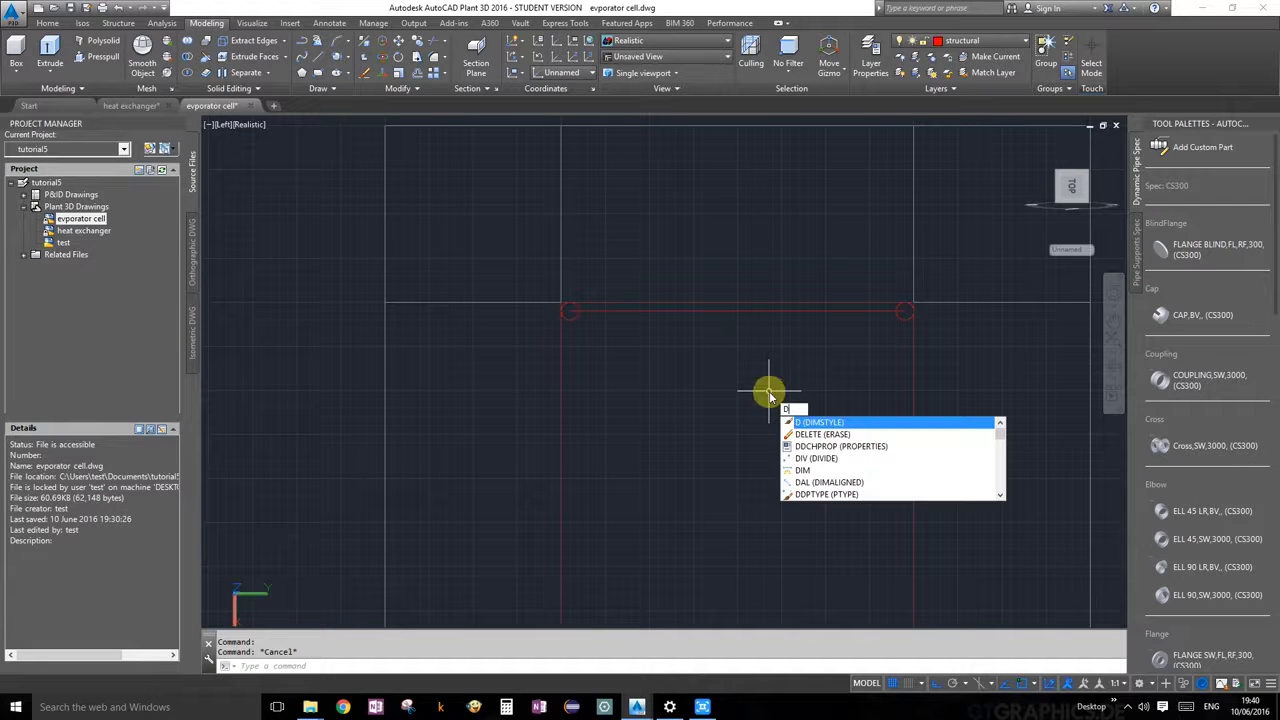
pyautogui.write('IV')
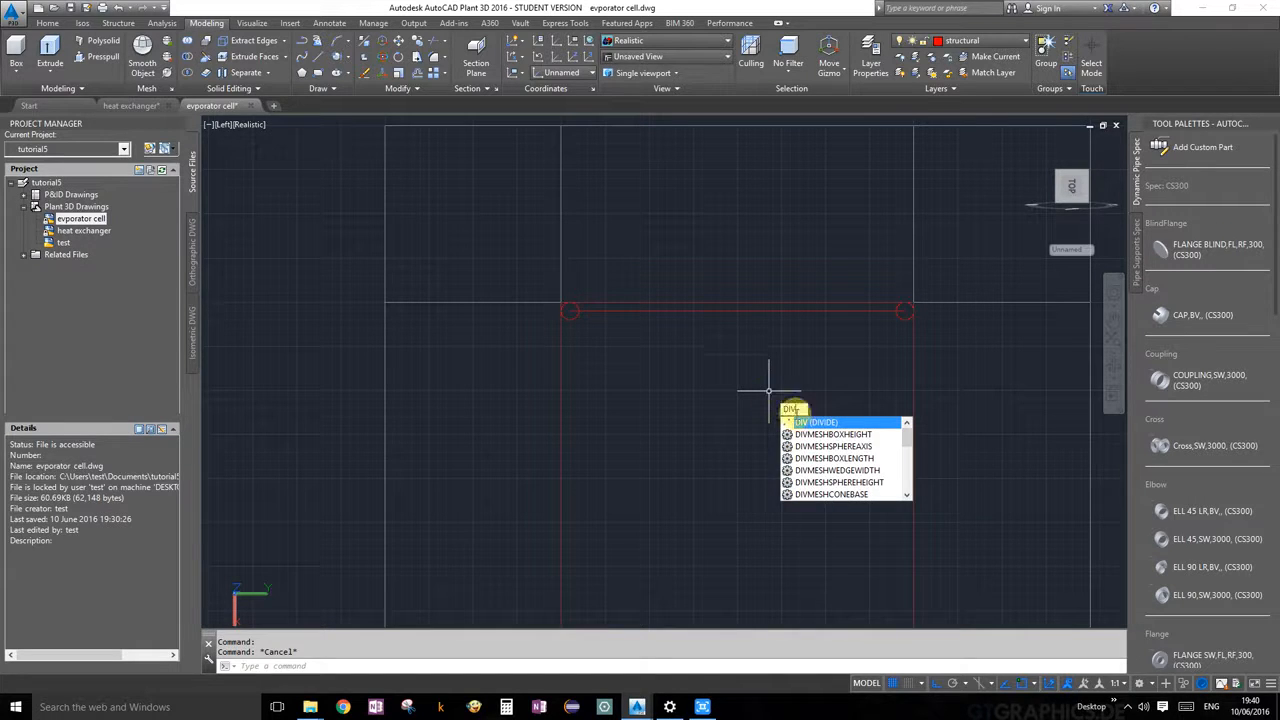
pyautogui.click(818, 422)
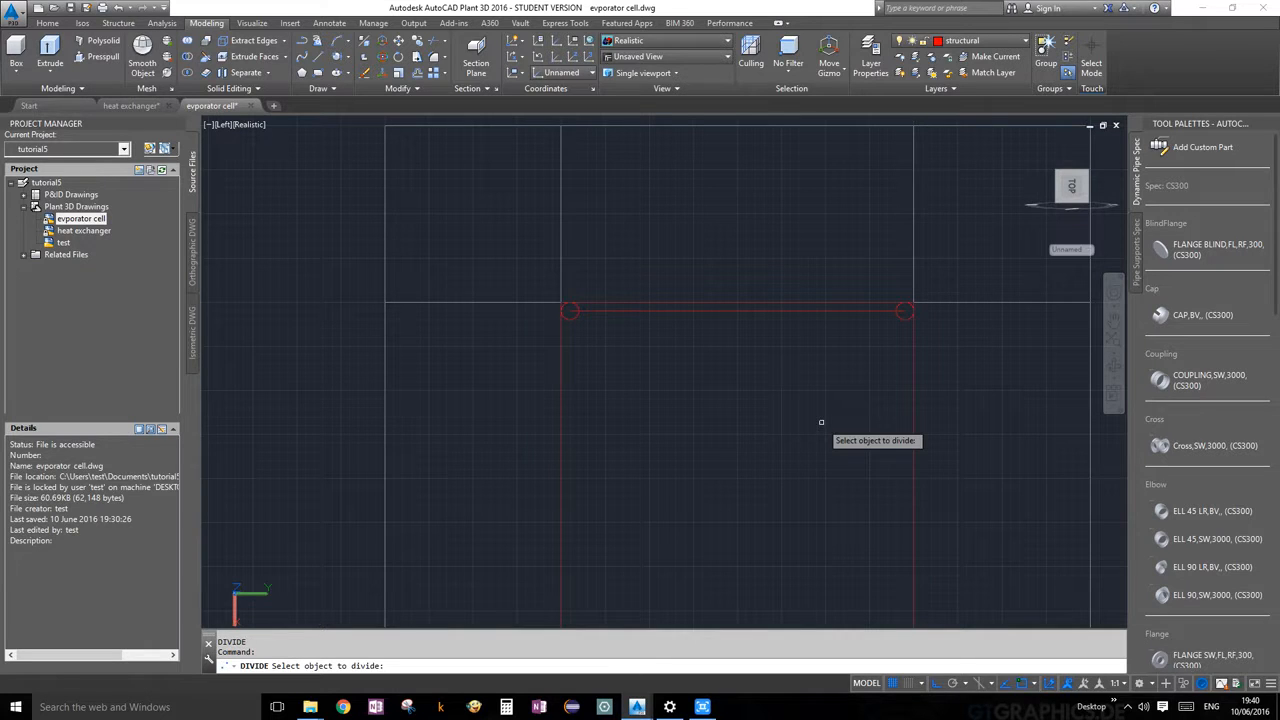
pyautogui.click(830, 311)
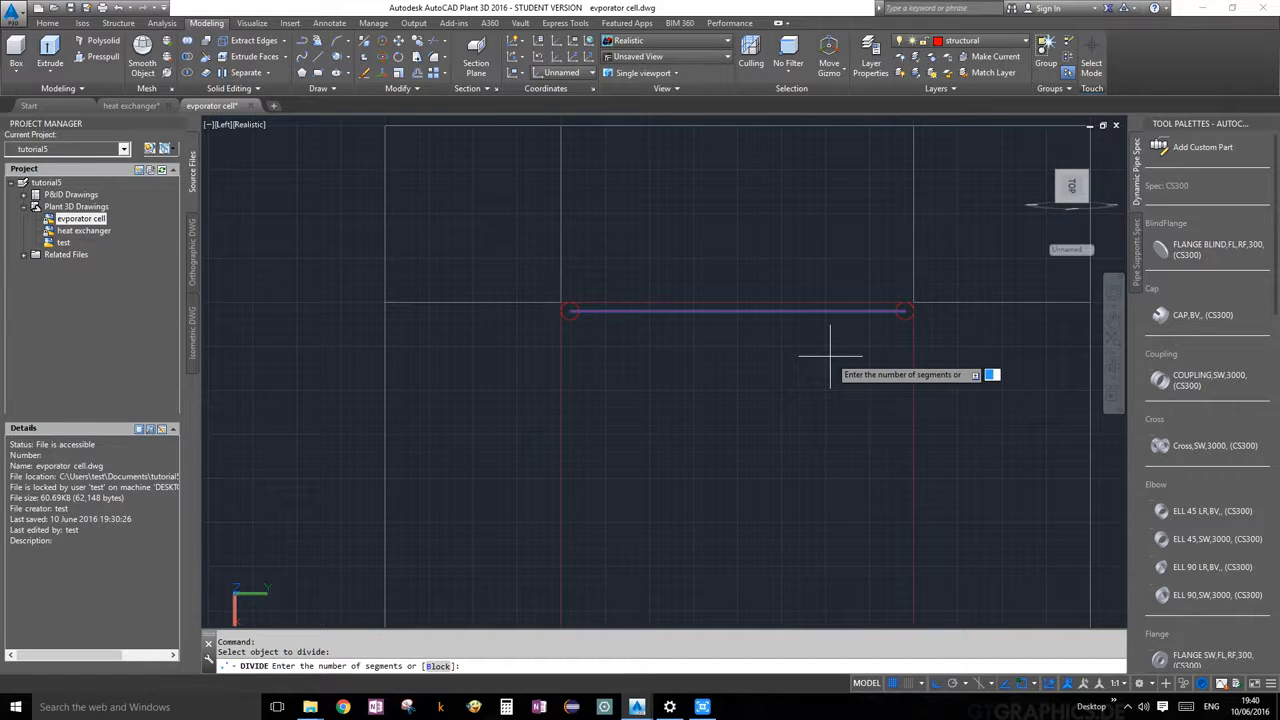
pyautogui.write('8')
pyautogui.press('Return')
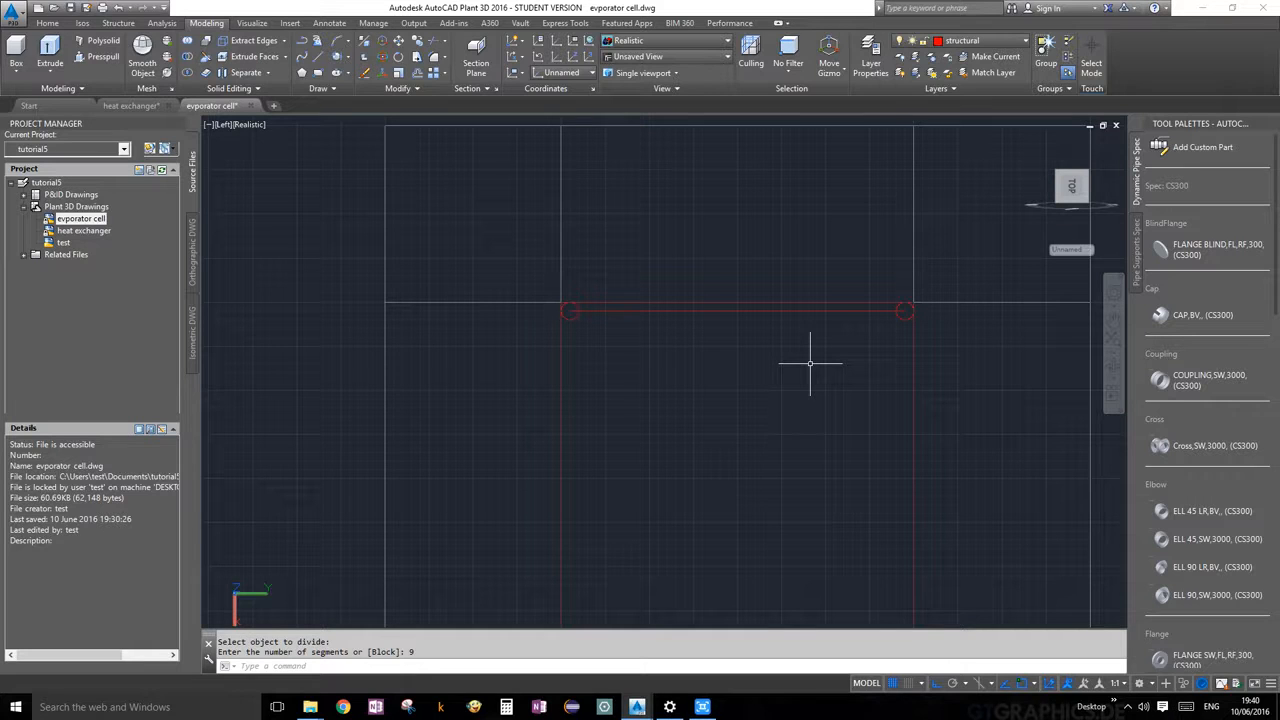
# Set the point style to the plus-shaped cross using PTYPE
pyautogui.write('PTYPE')
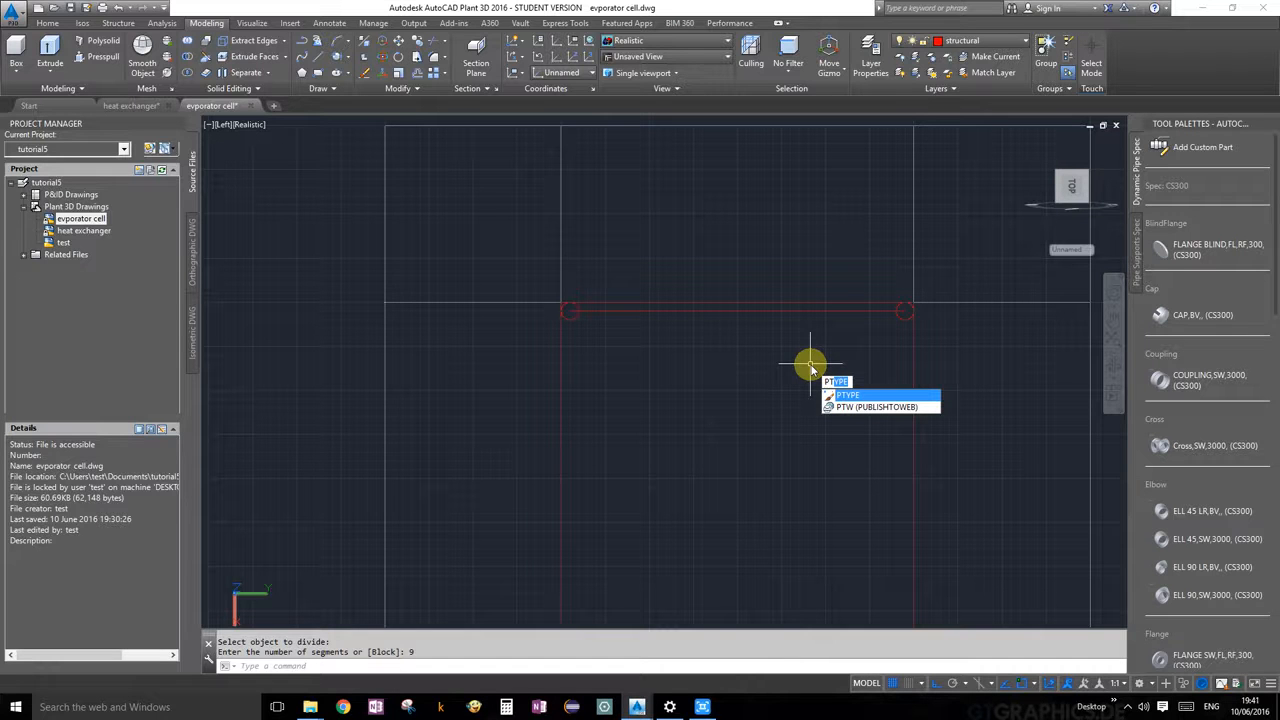
pyautogui.press('Return')
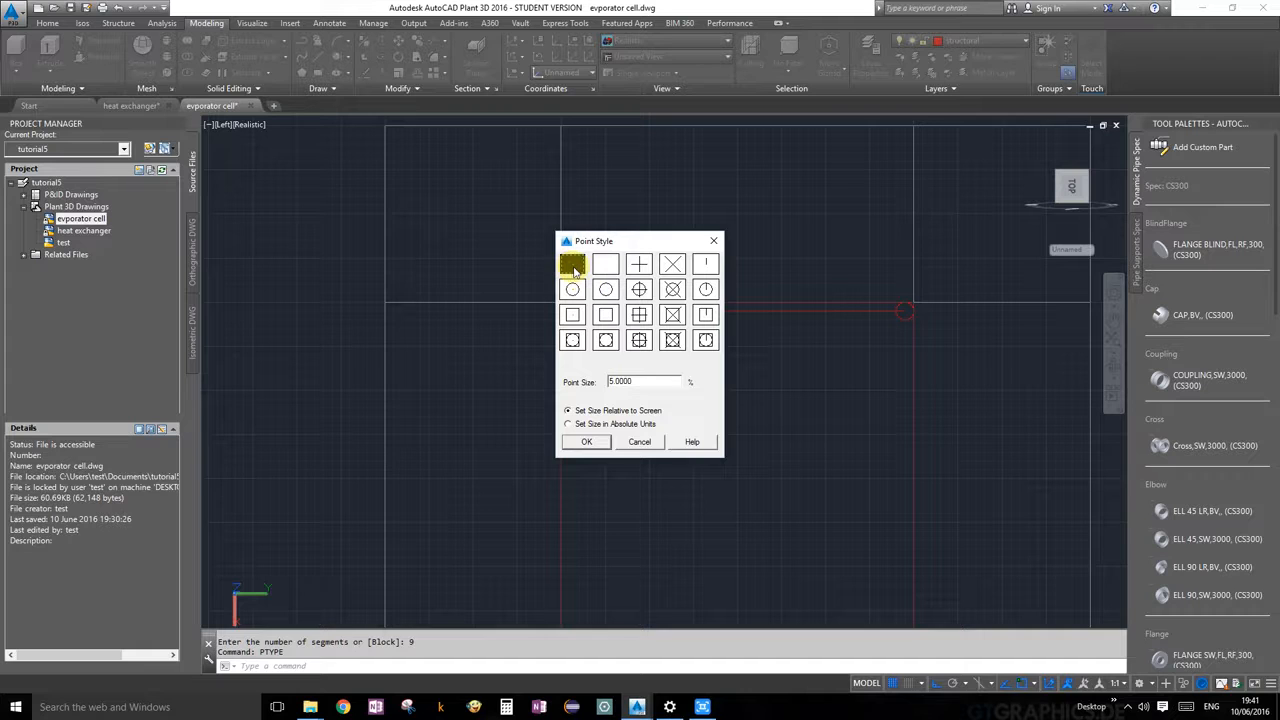
pyautogui.click(640, 266)
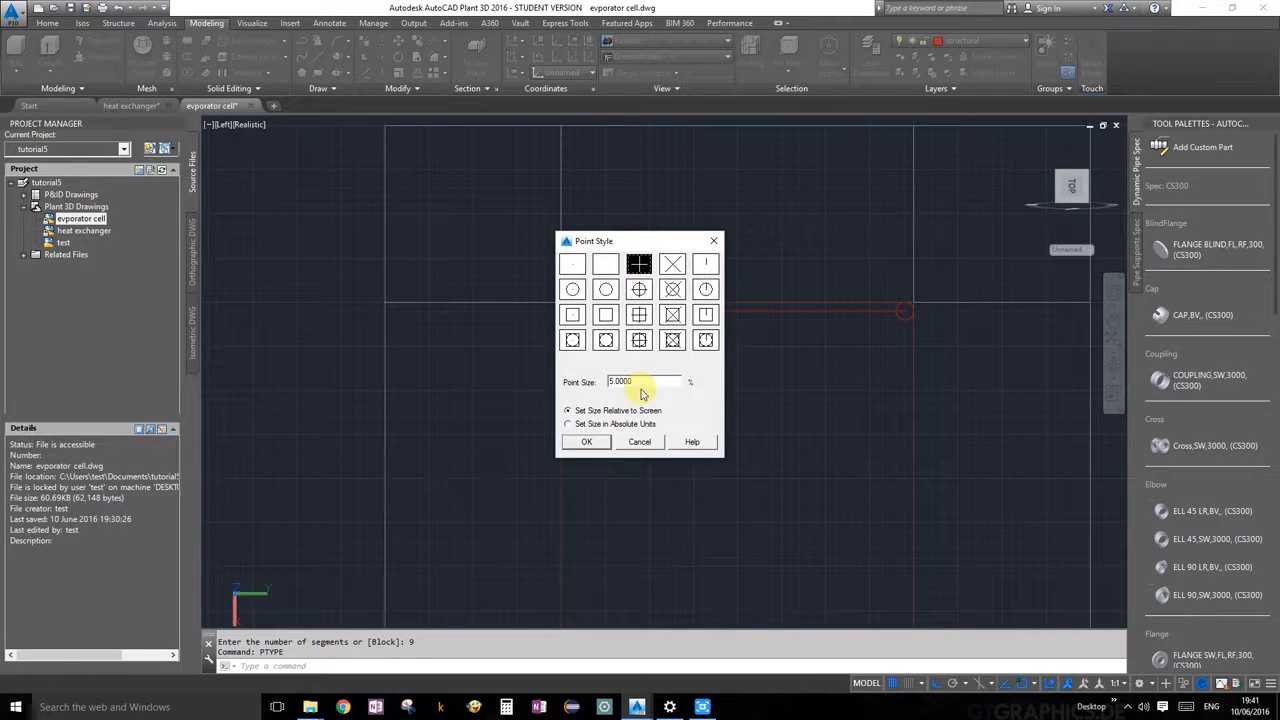
pyautogui.click(588, 441)
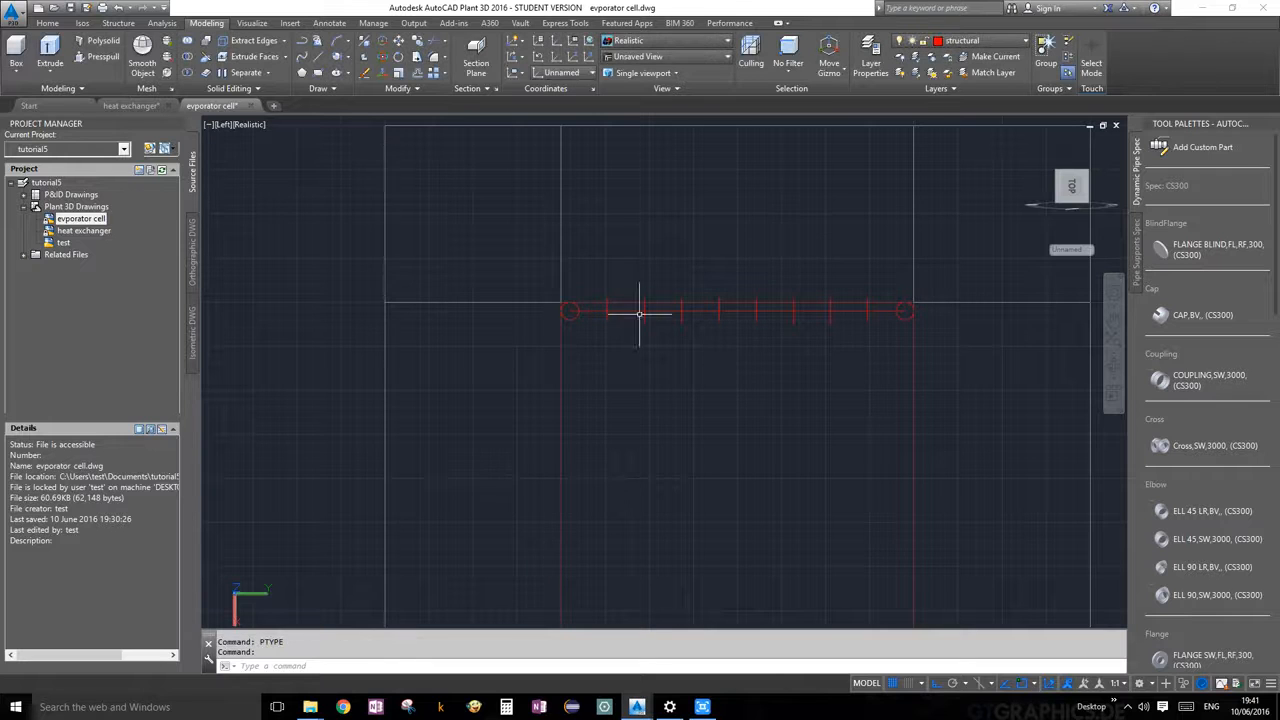
# Copy the upper corner circle at grid line 3 from its centre to the first two division points
pyautogui.scroll(4, 634, 314)
pyautogui.scroll(-2, 1051, 311)
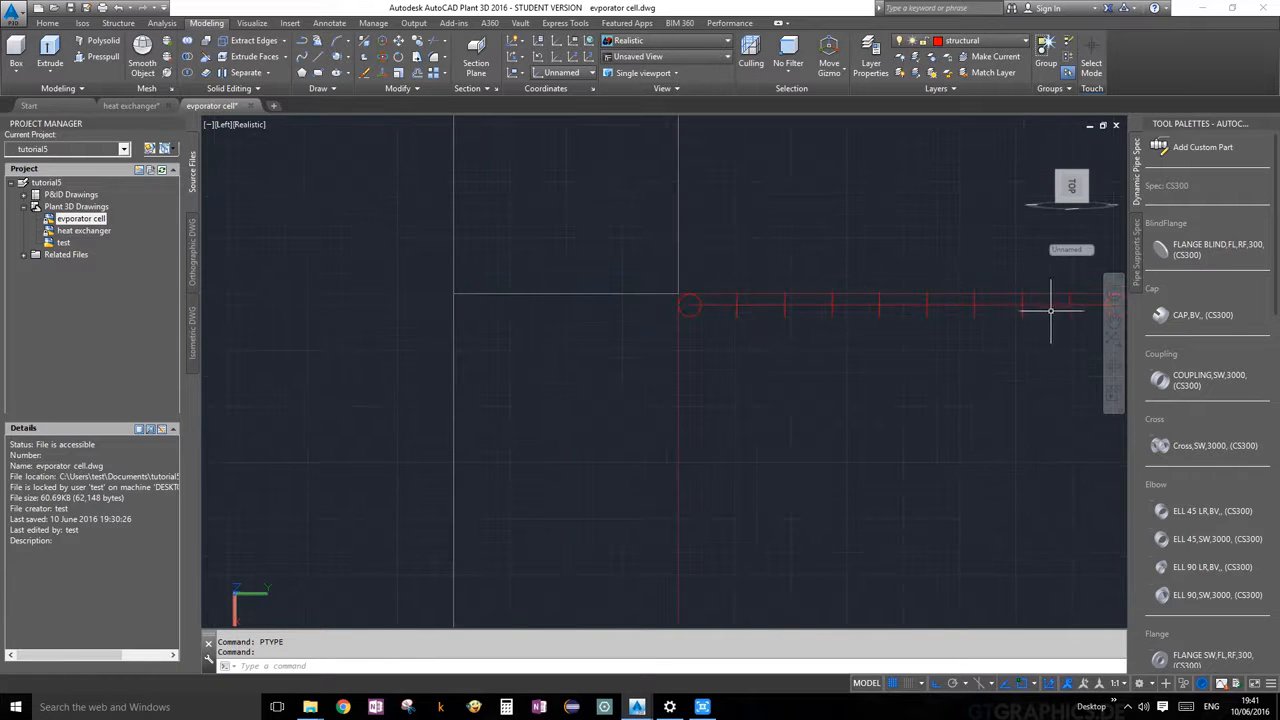
pyautogui.moveTo(1023, 343); pyautogui.dragTo(934, 386, button='middle')
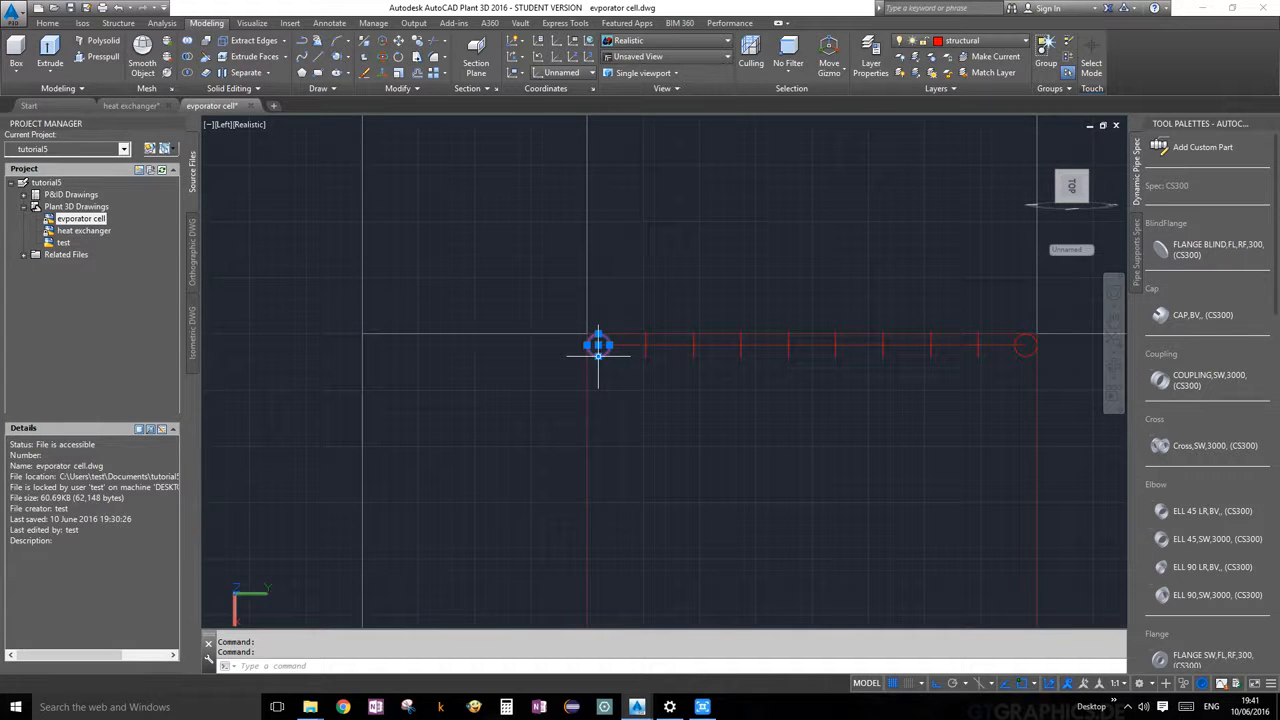
pyautogui.click(255, 42)
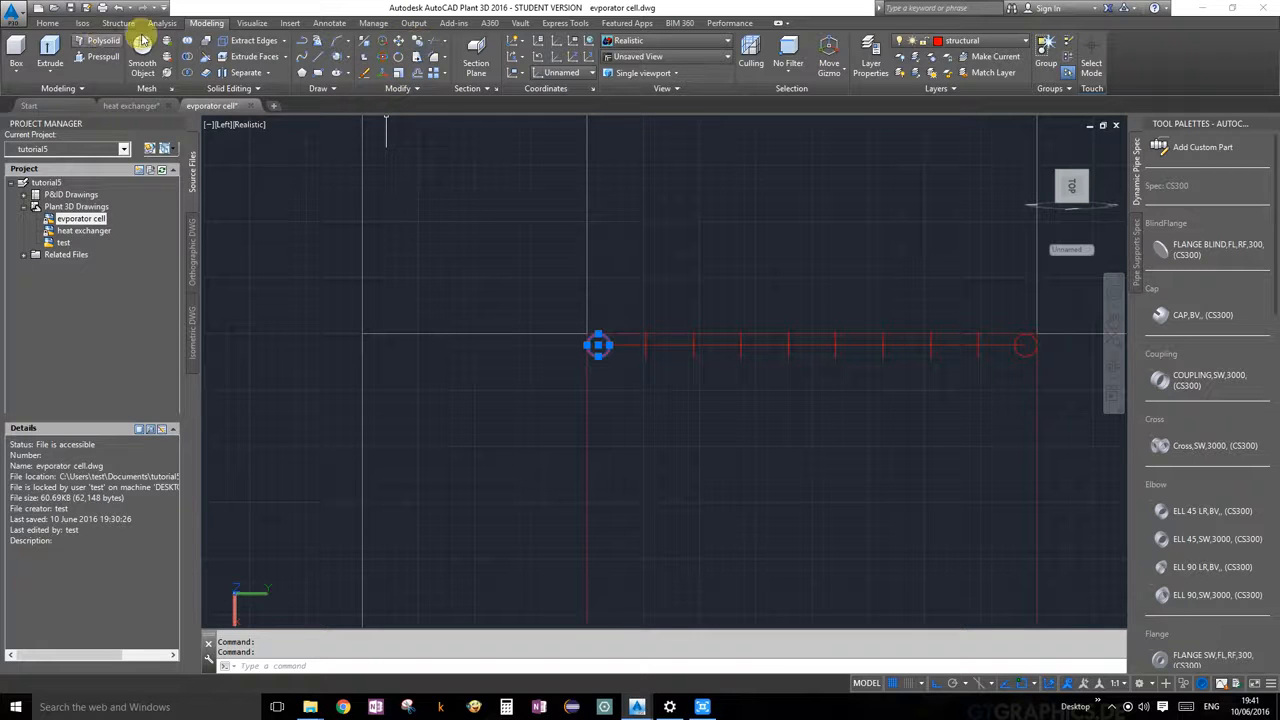
pyautogui.click(421, 46)
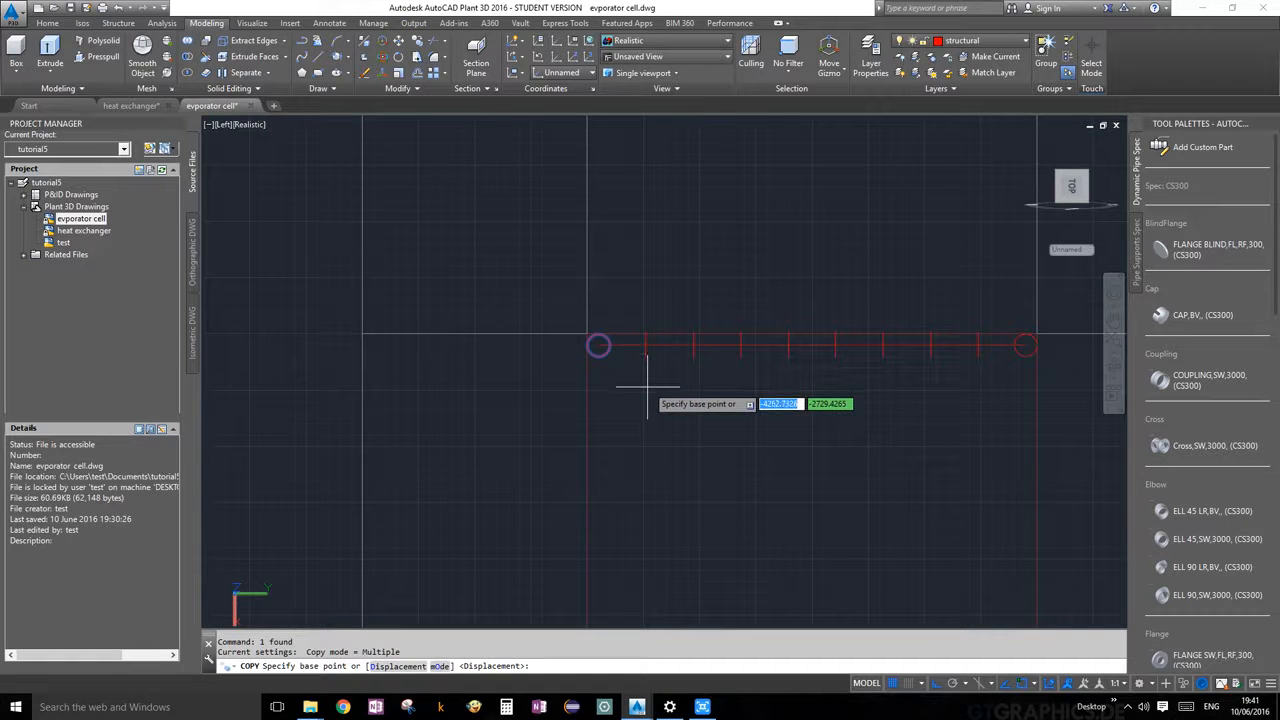
pyautogui.scroll(1, 623, 355)
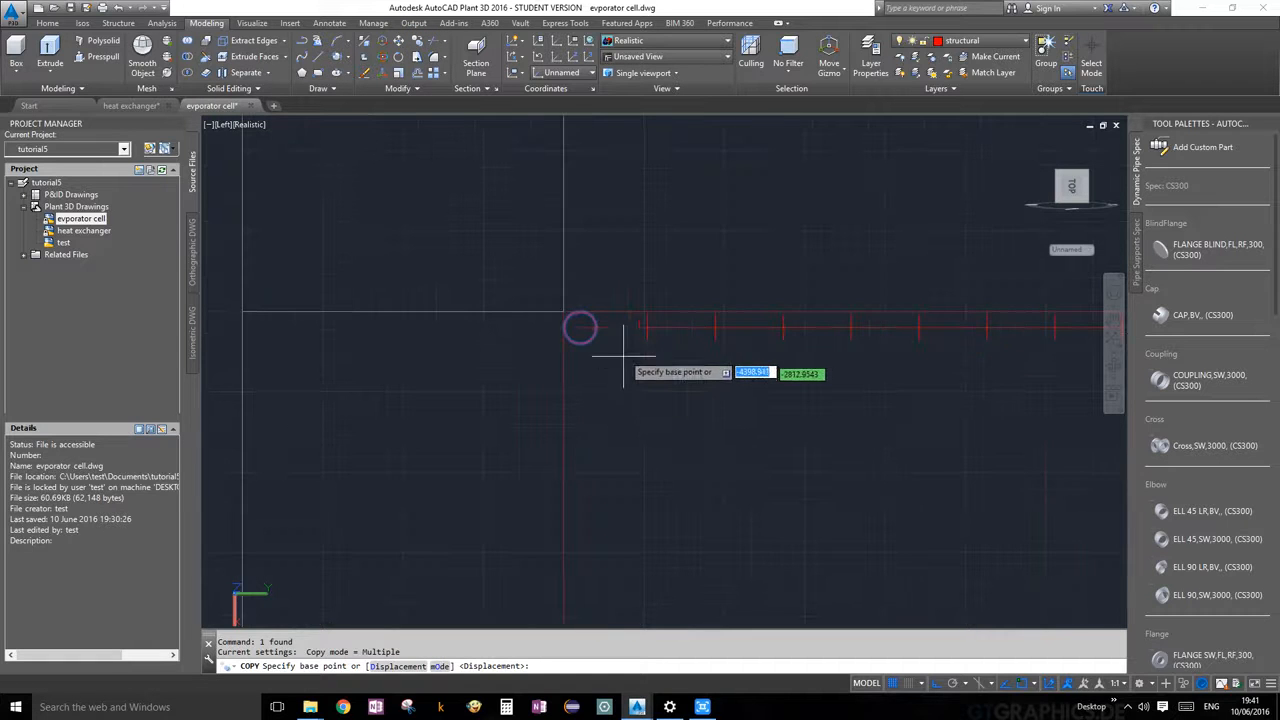
pyautogui.click(580, 327)
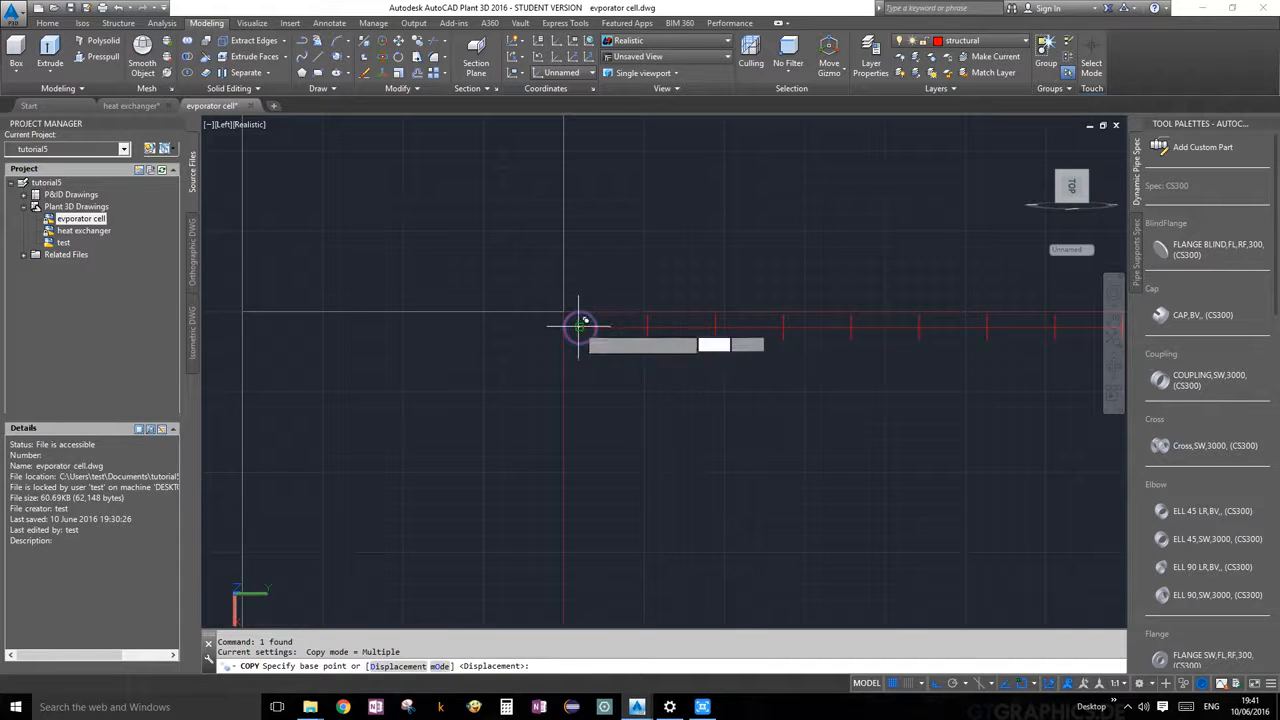
pyautogui.click(649, 325)
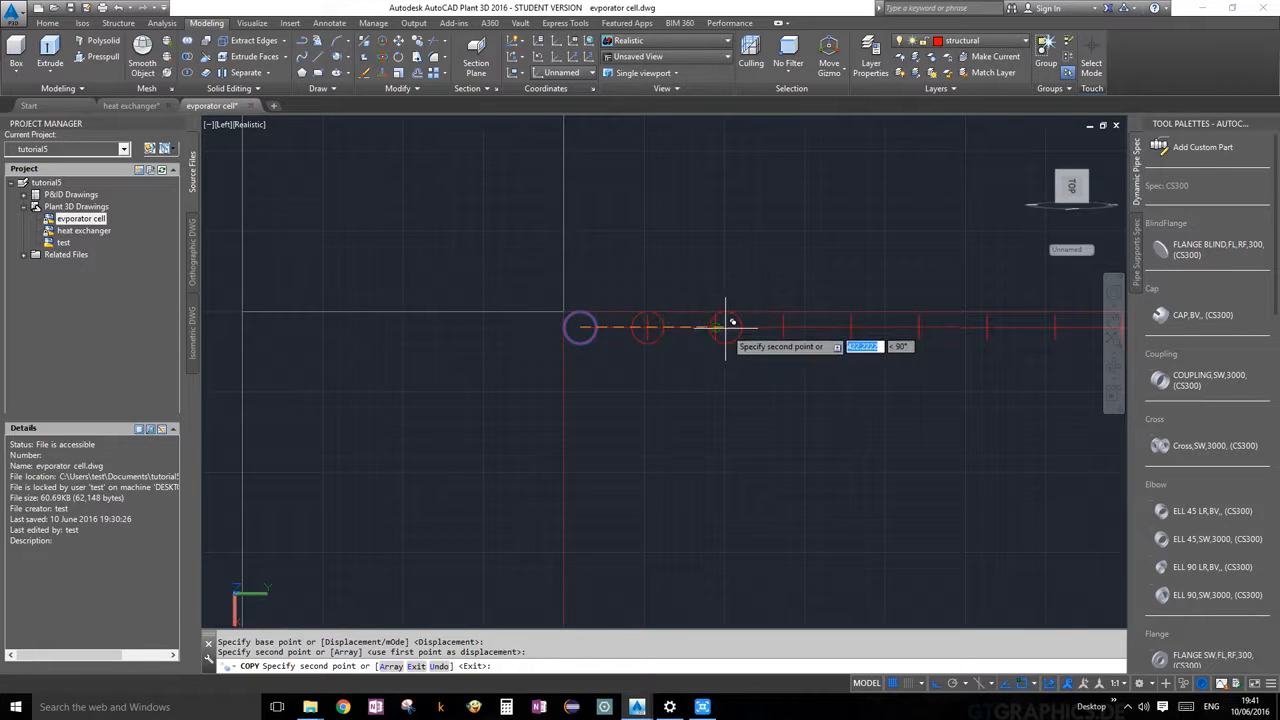
pyautogui.click(718, 326)
# Copy the same circle to the remaining six division points along the line and end the Copy command
pyautogui.moveTo(814, 363); pyautogui.dragTo(700, 377, button='middle')
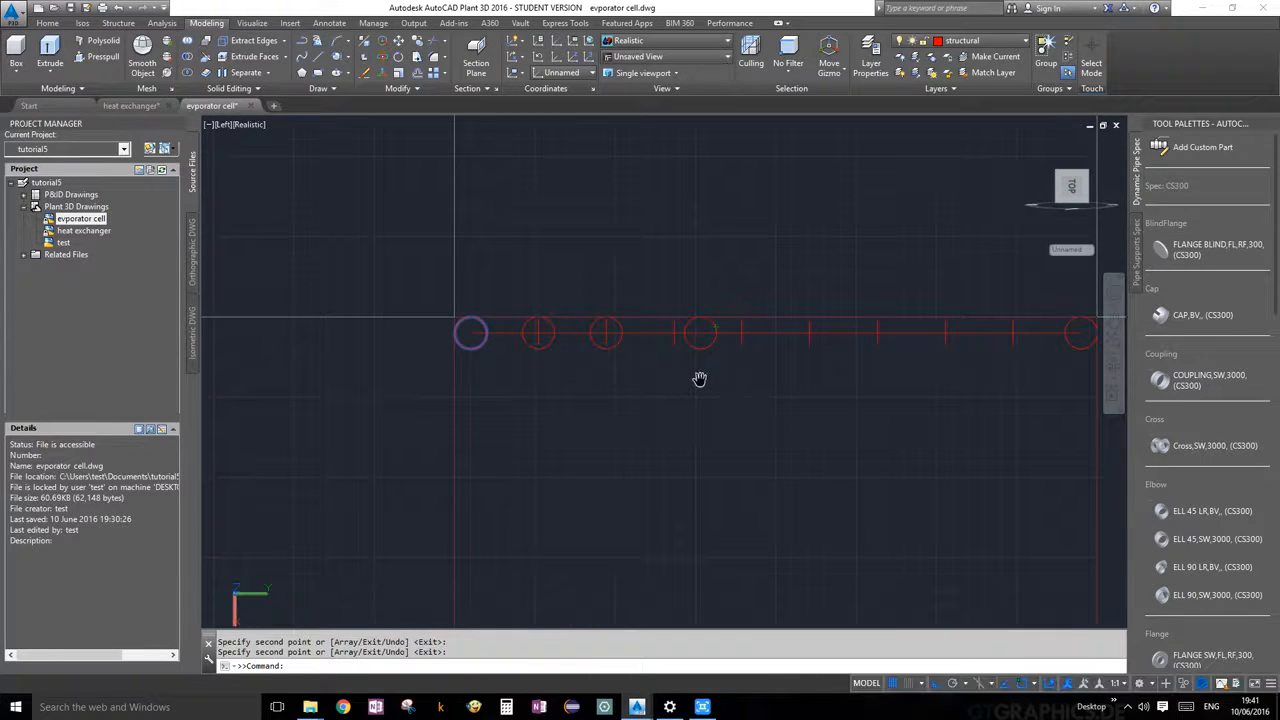
pyautogui.click(676, 331)
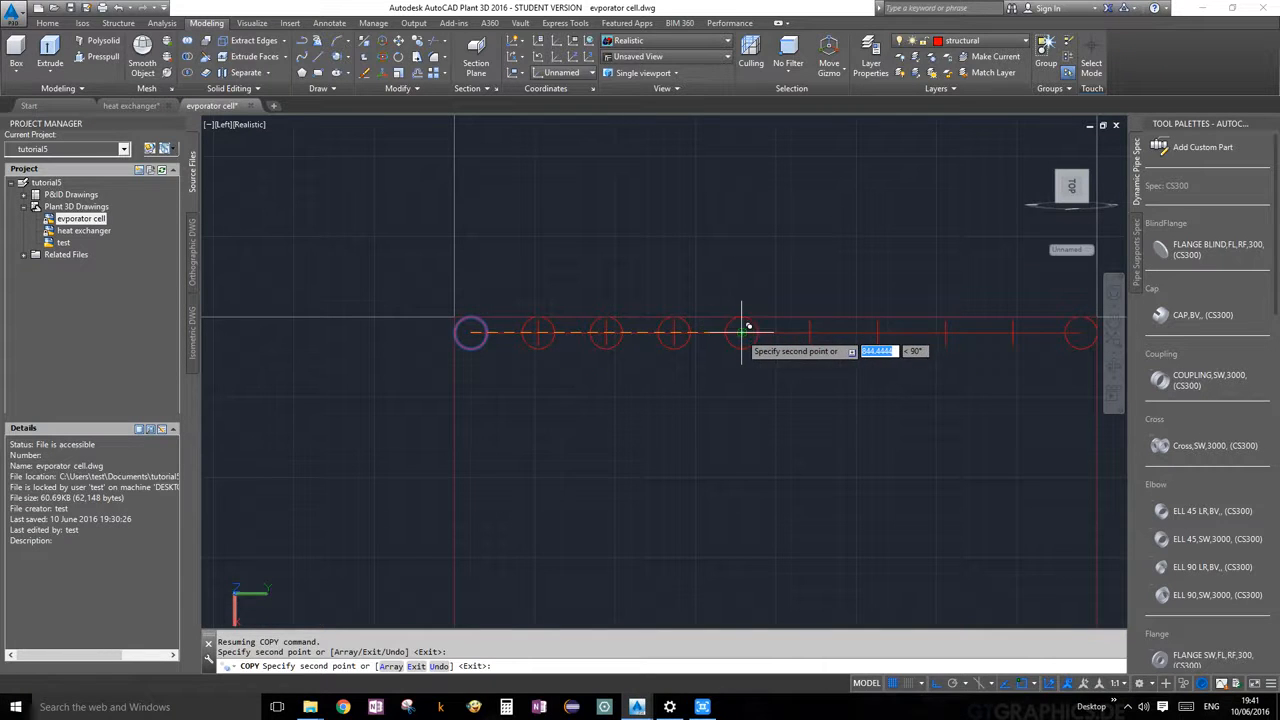
pyautogui.click(744, 329)
pyautogui.click(811, 330)
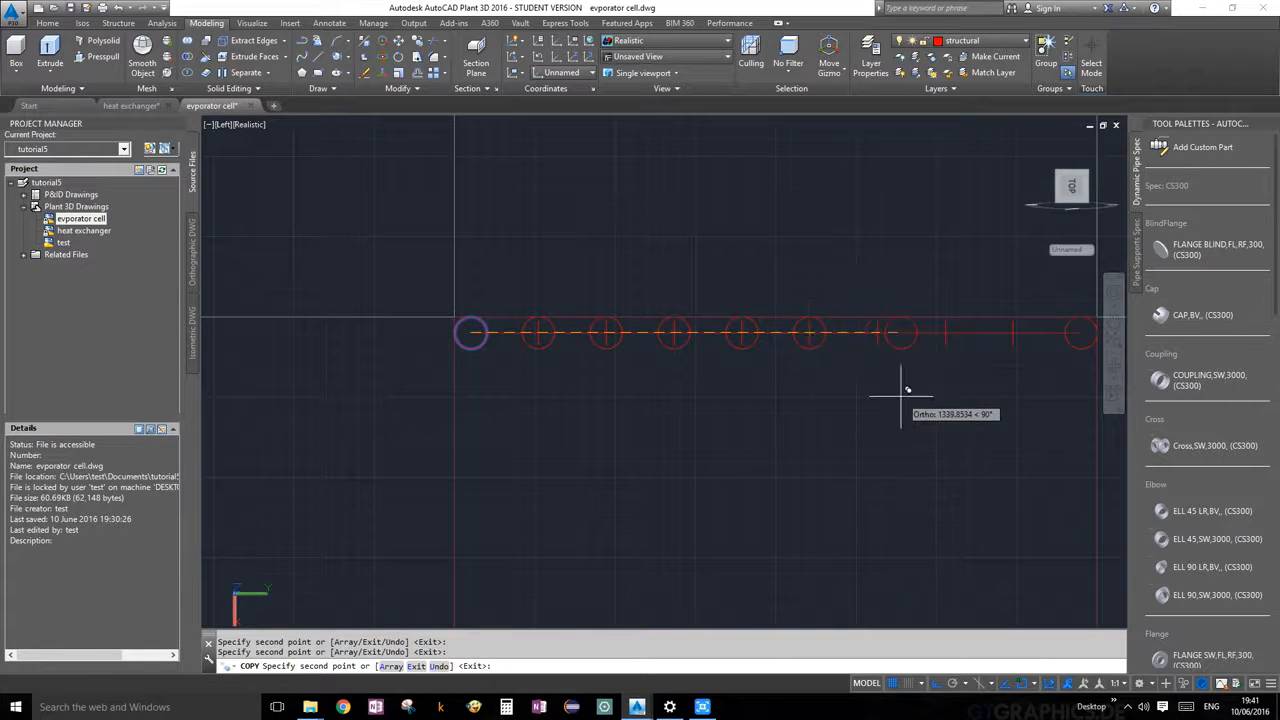
pyautogui.moveTo(903, 386); pyautogui.dragTo(769, 434, button='middle')
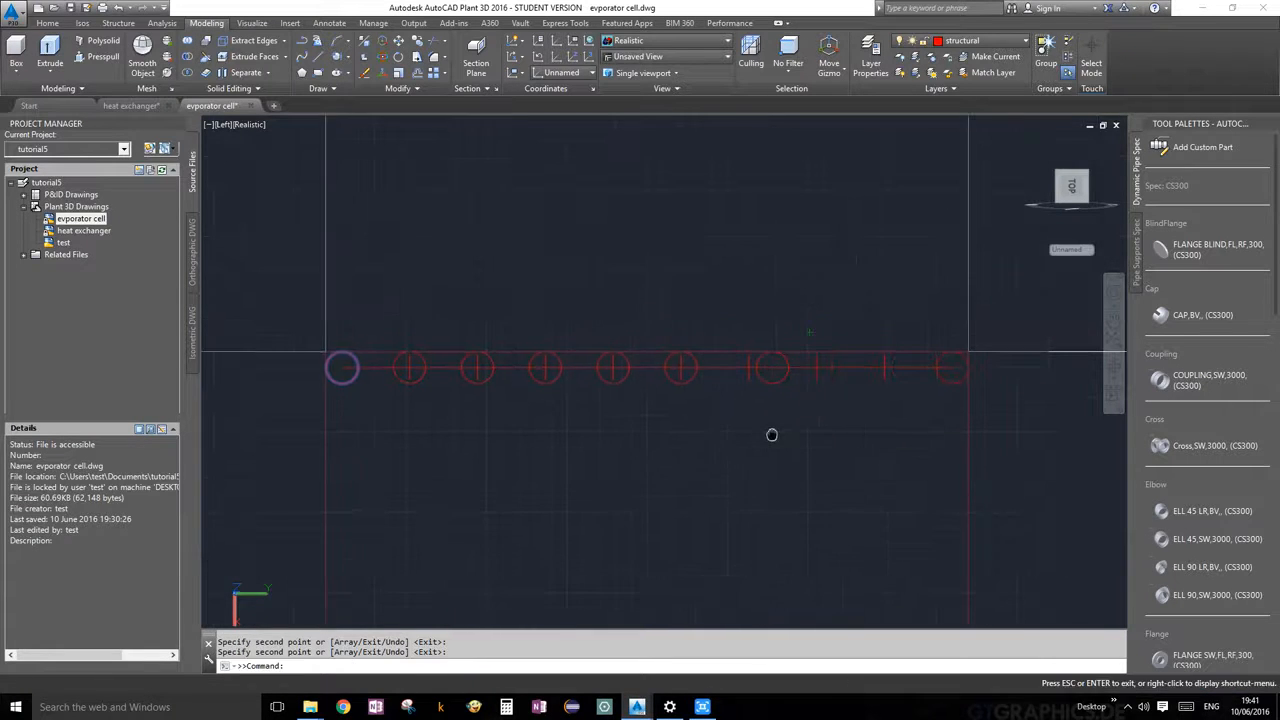
pyautogui.click(755, 366)
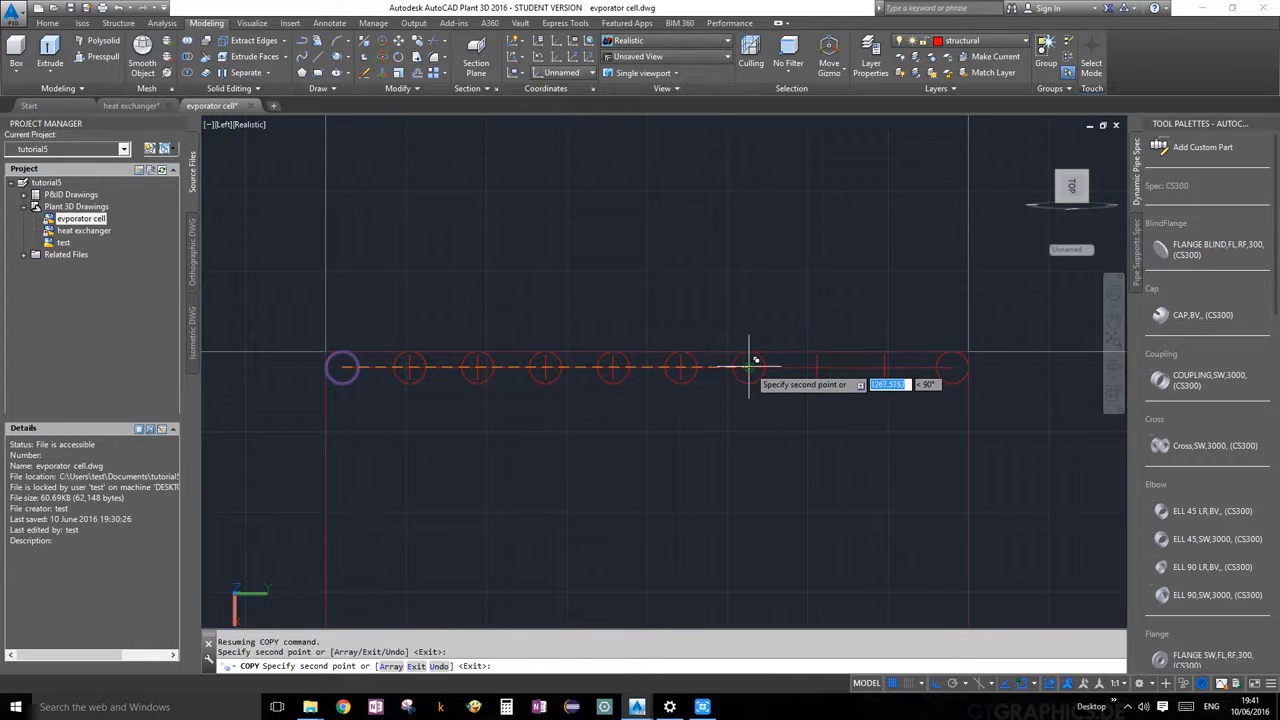
pyautogui.click(818, 366)
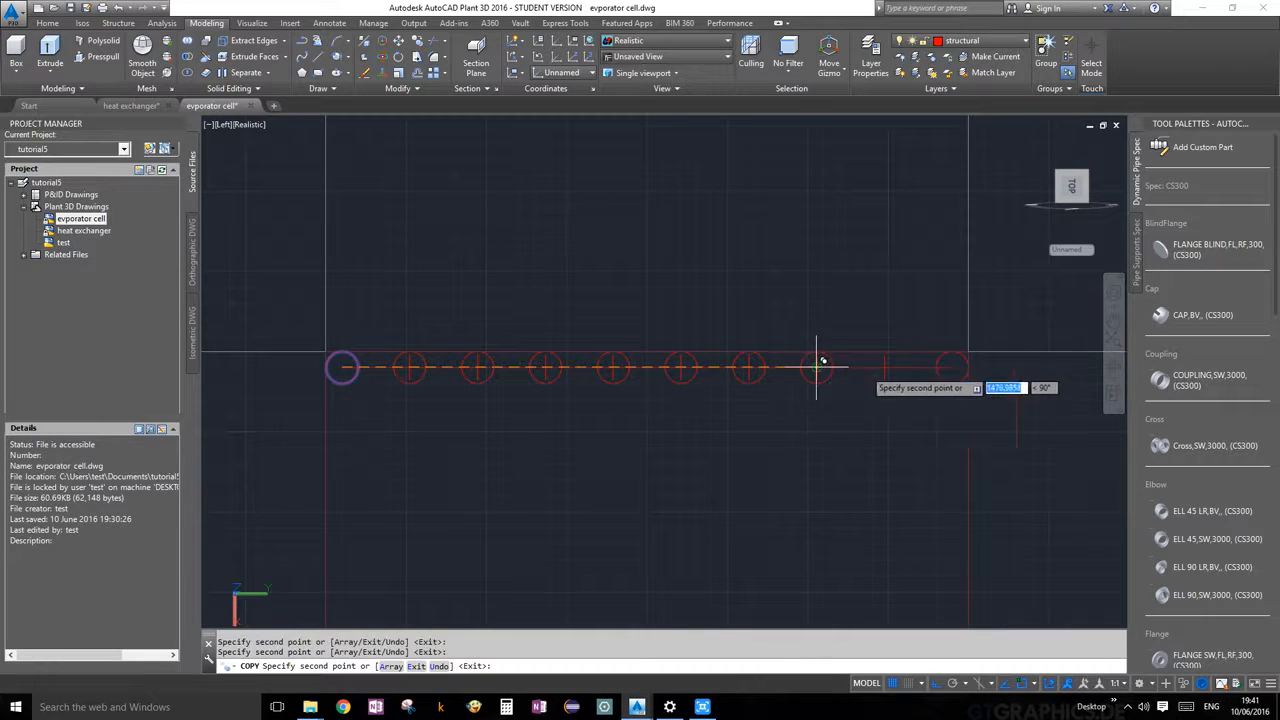
pyautogui.click(885, 366)
pyautogui.press('Escape')
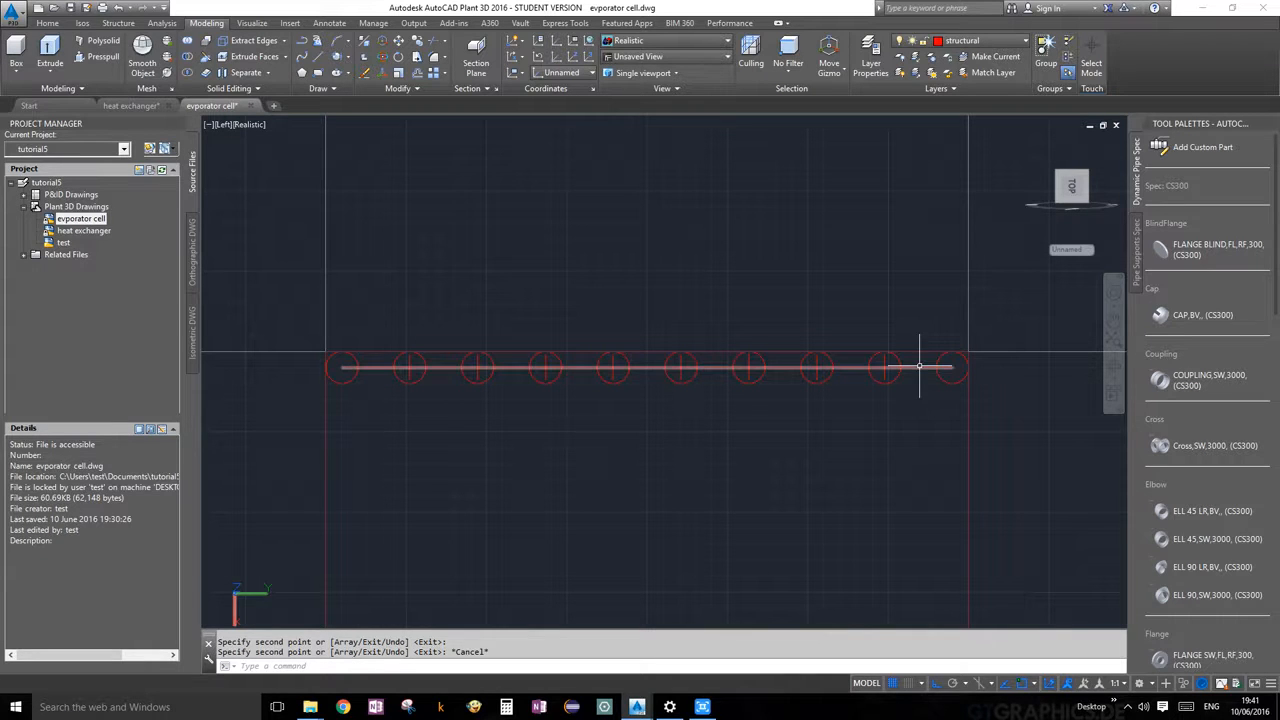
# Delete the line joining the corner circle centres and all the division point markers inside the circles
pyautogui.scroll(-3, 907, 413)
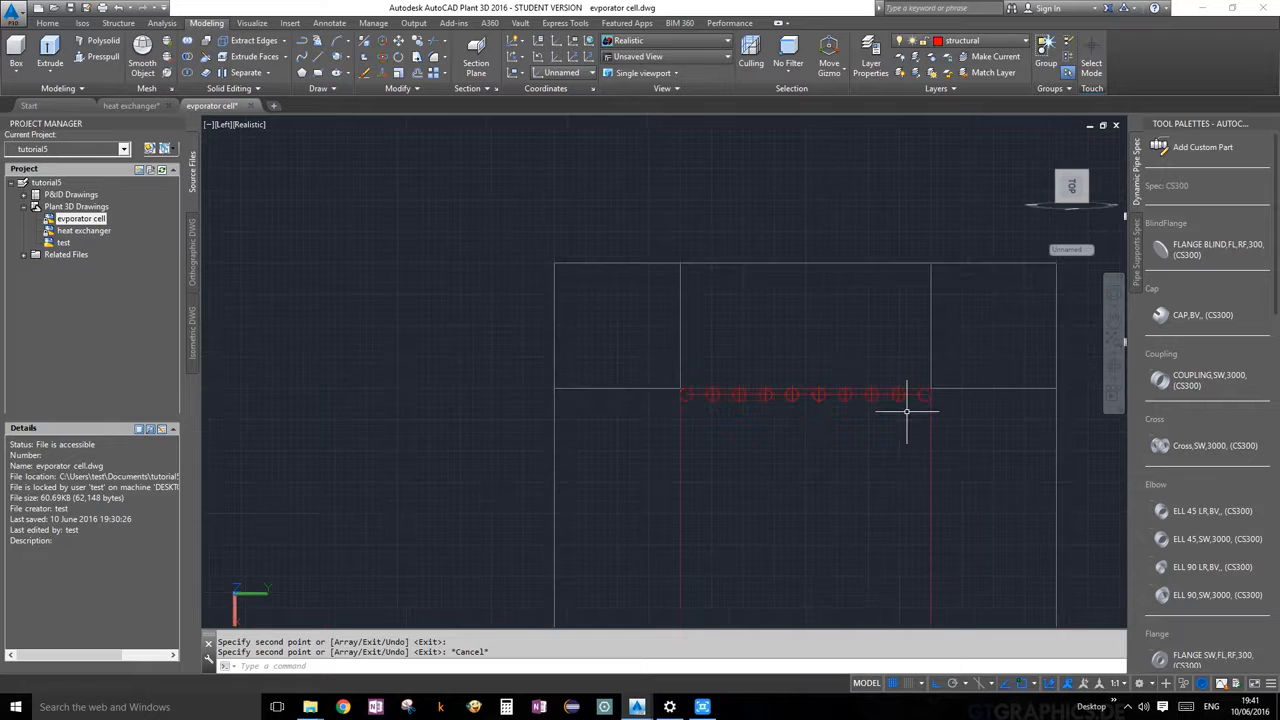
pyautogui.click(913, 376)
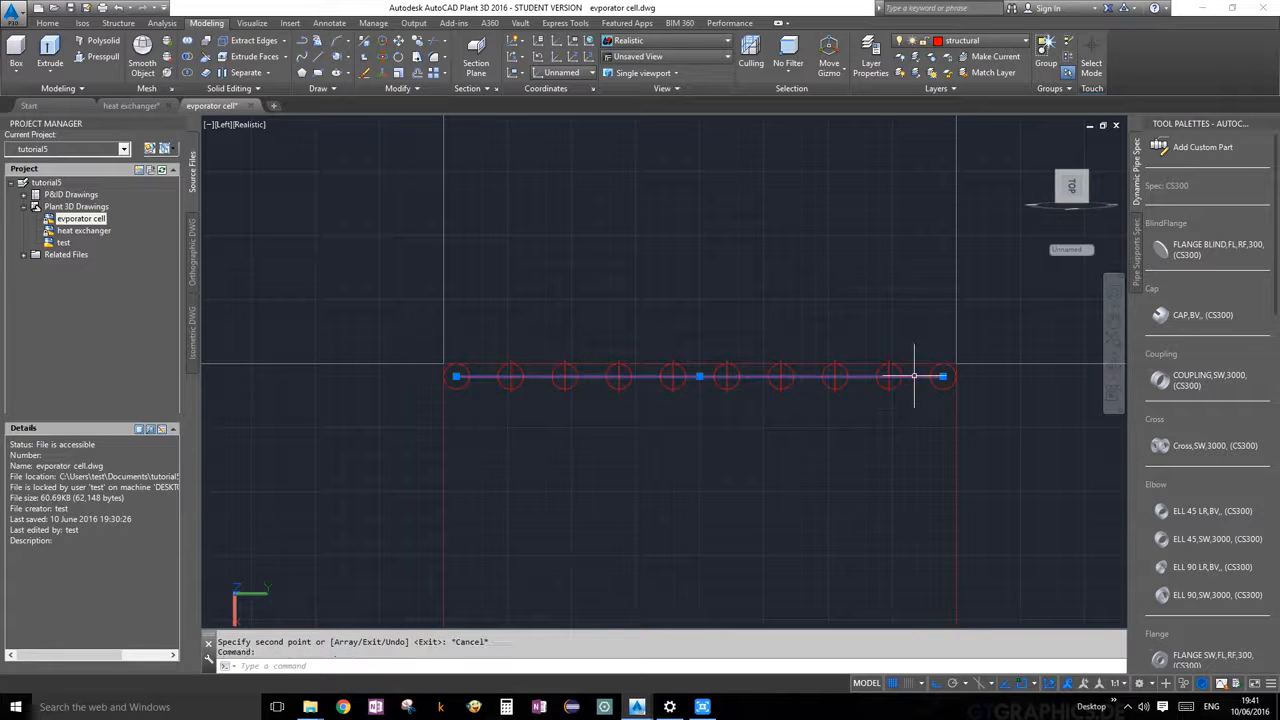
pyautogui.press('Delete')
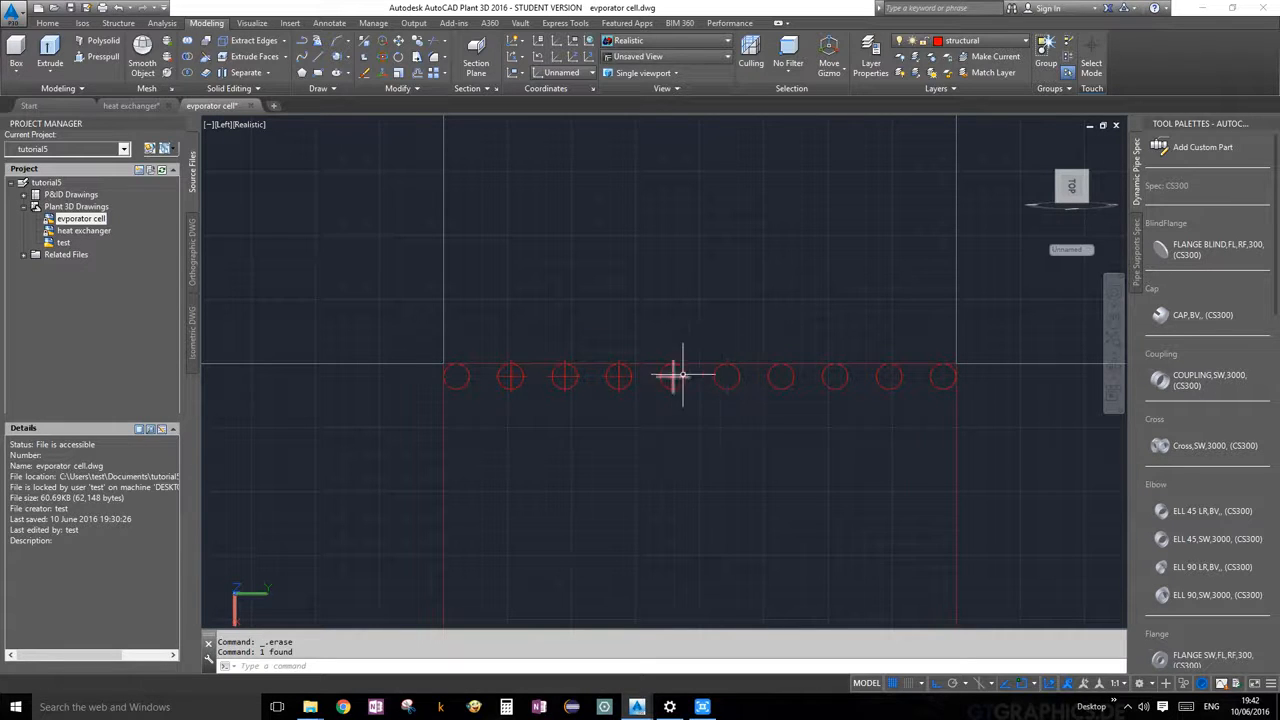
pyautogui.click(619, 377)
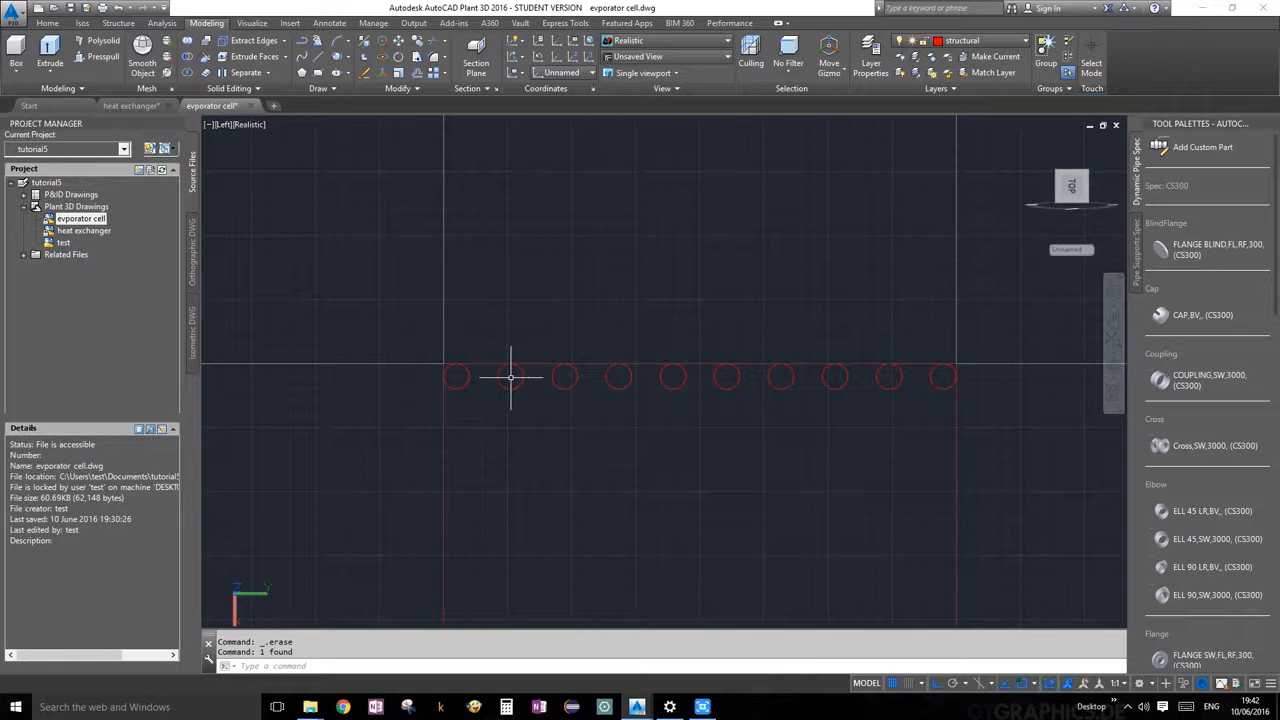
# Mirror the upper row of ten circles about a horizontal line through the midpoint of the rectangle's long side, keeping the source circles
pyautogui.scroll(-4, 658, 428)
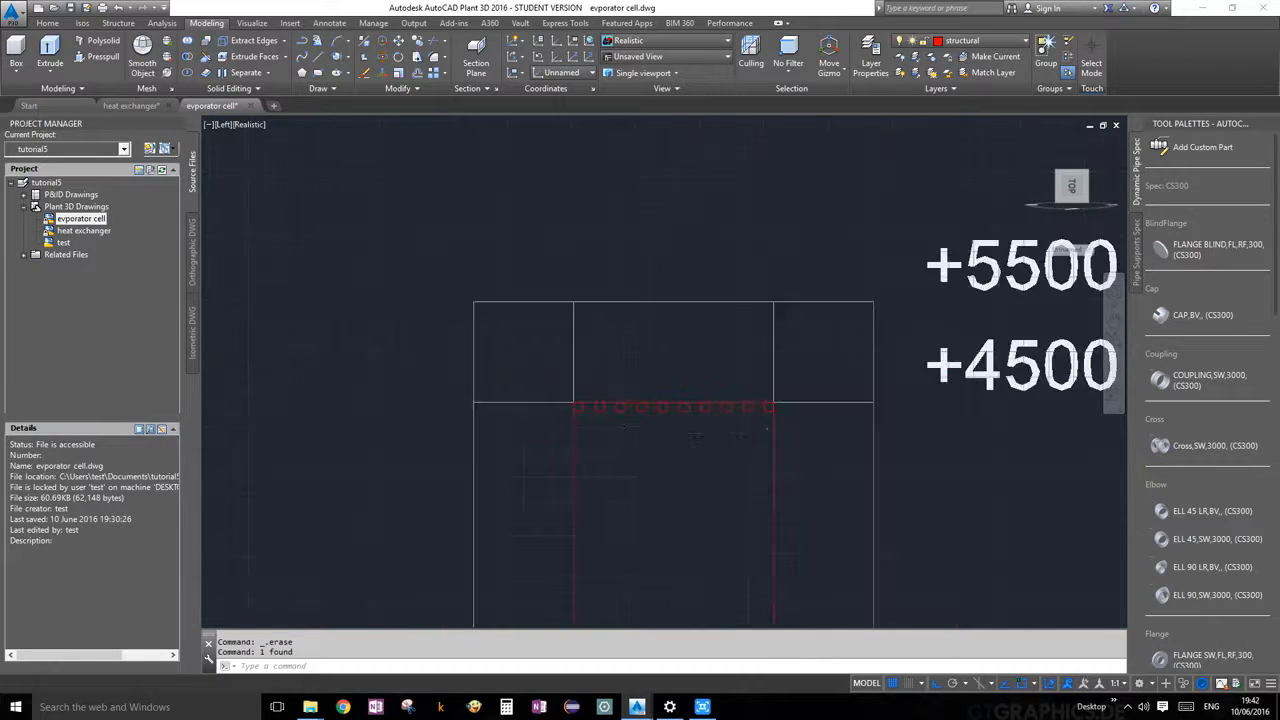
pyautogui.scroll(2, 767, 415)
pyautogui.moveTo(773, 406)
pyautogui.mouseDown()
pyautogui.moveTo(485, 395)
pyautogui.moveTo(821, 388)
pyautogui.mouseUp()
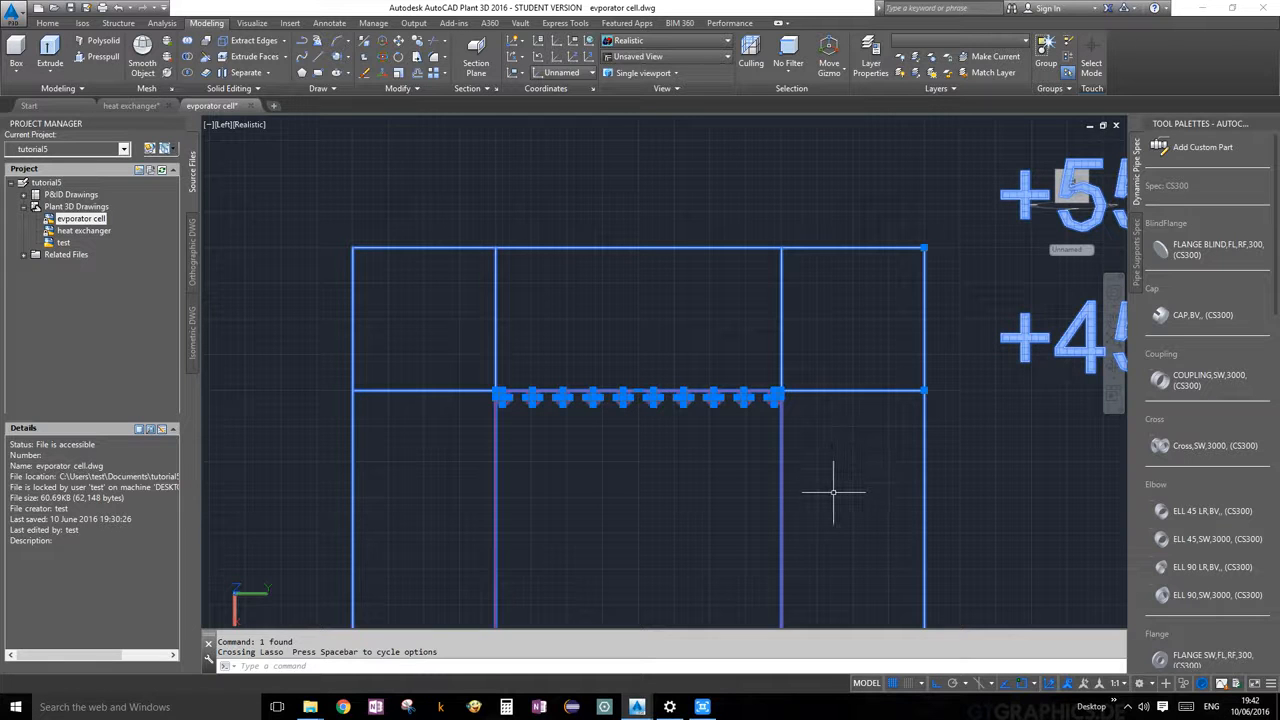
pyautogui.moveTo(947, 491)
pyautogui.mouseDown()
pyautogui.moveTo(743, 491)
pyautogui.moveTo(737, 480)
pyautogui.moveTo(956, 438)
pyautogui.mouseUp()
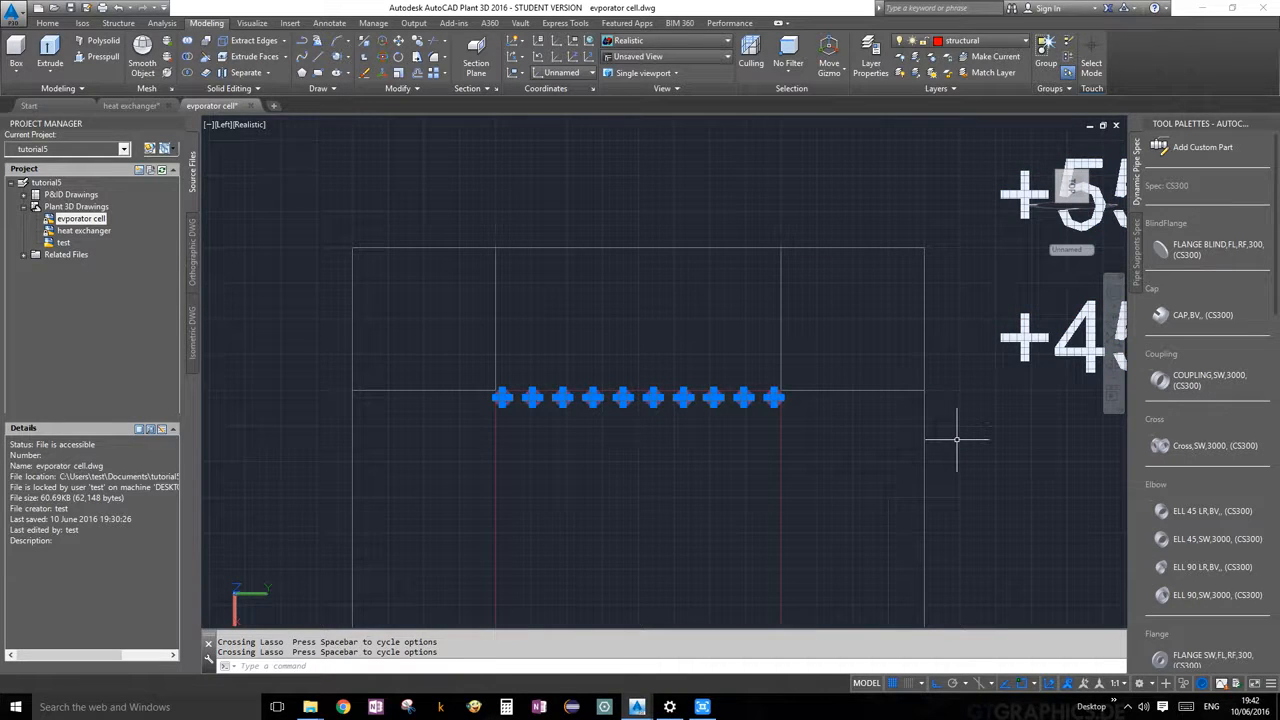
pyautogui.scroll(-5, 823, 457)
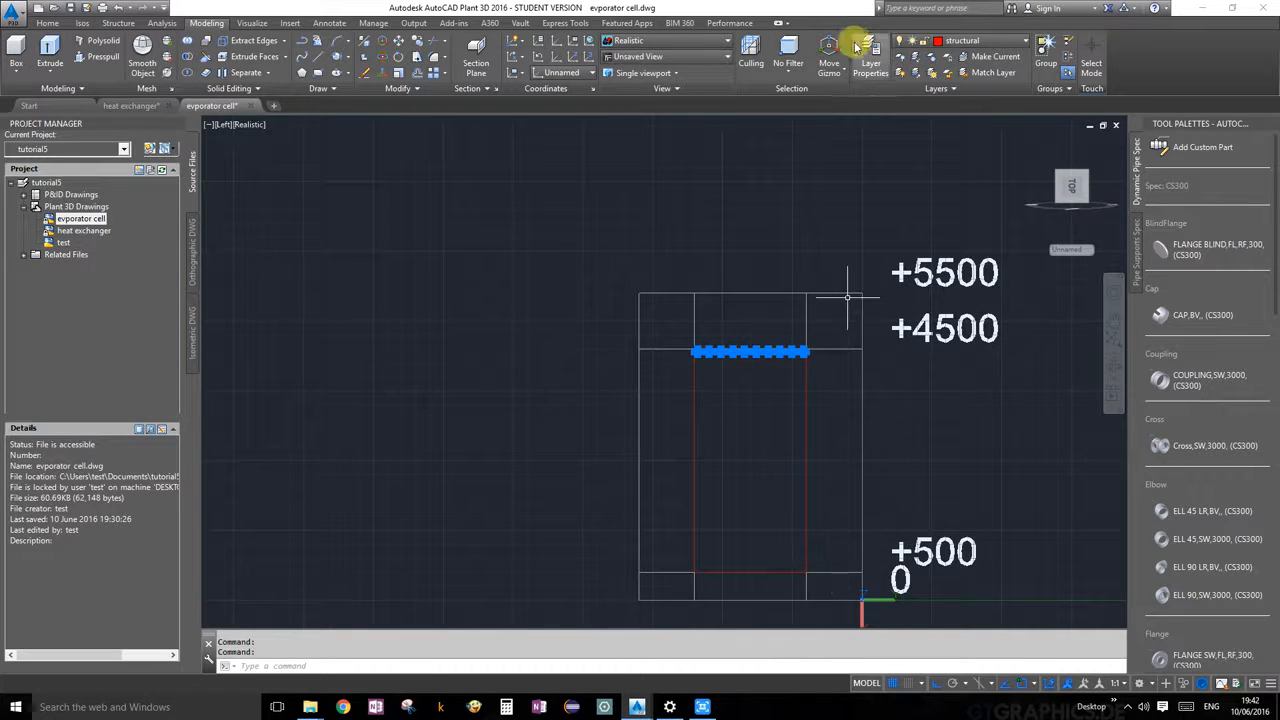
pyautogui.click(414, 87)
pyautogui.click(429, 106)
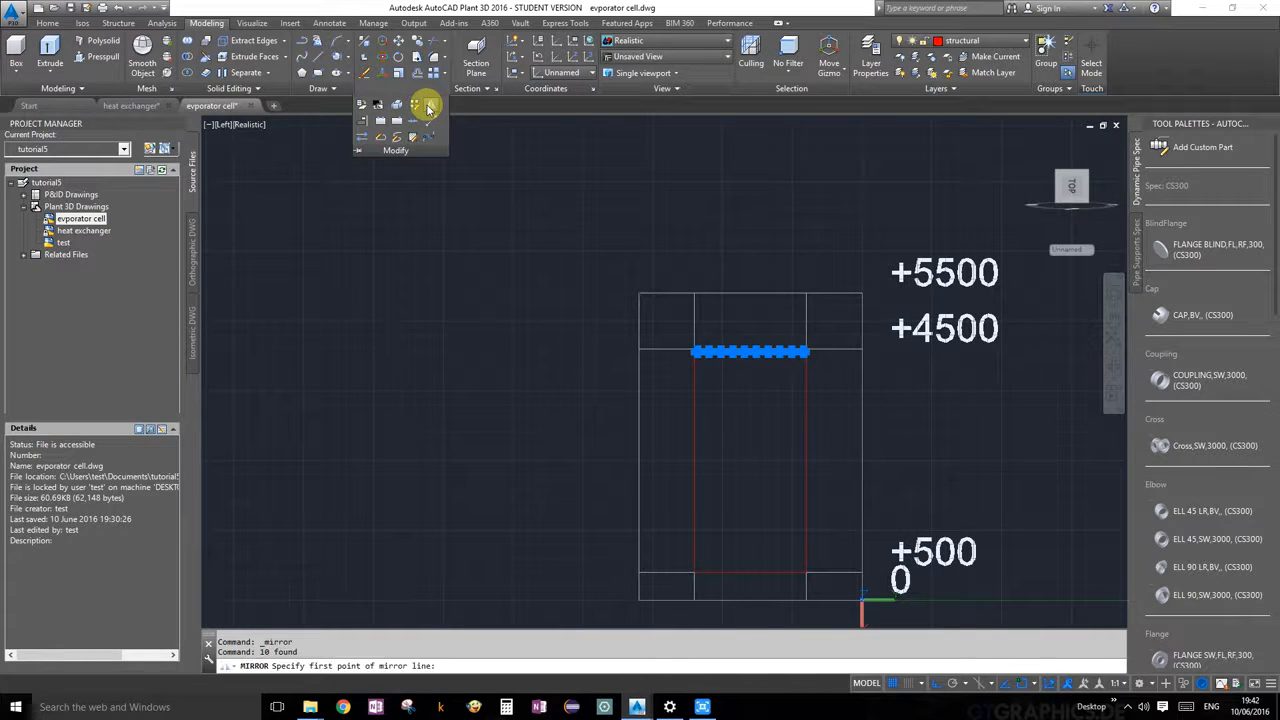
pyautogui.click(694, 461)
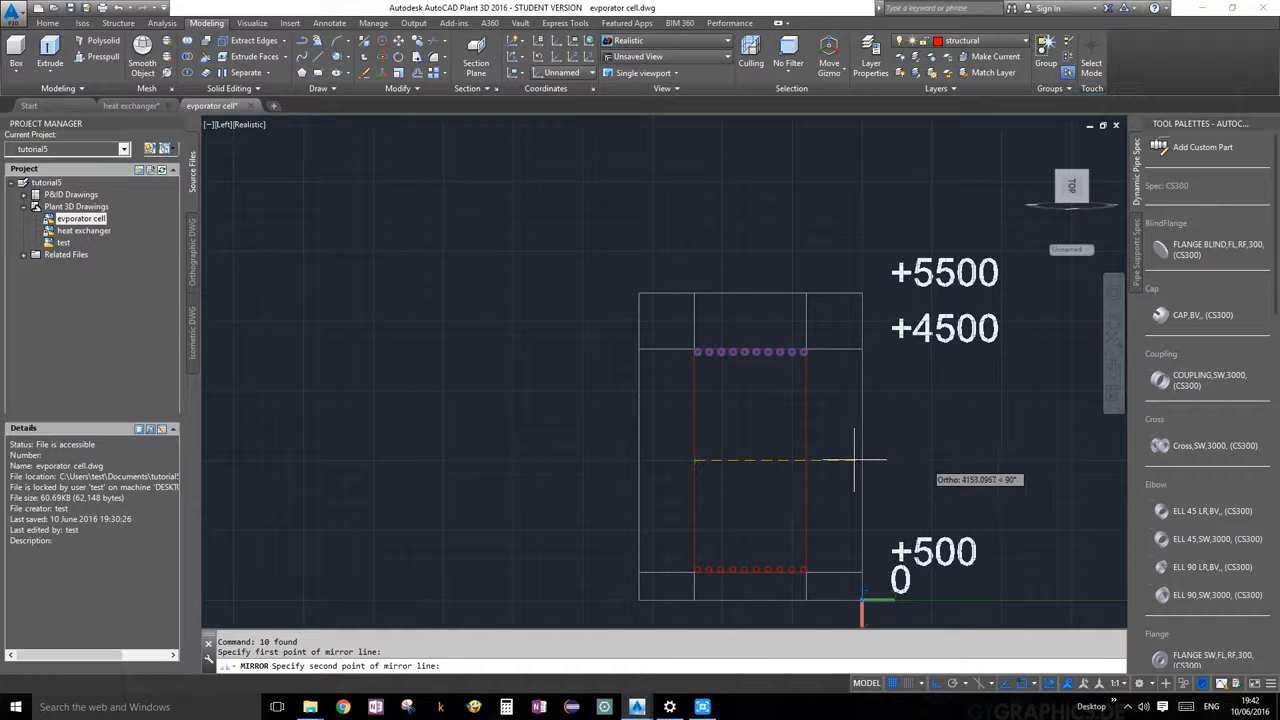
pyautogui.click(931, 461)
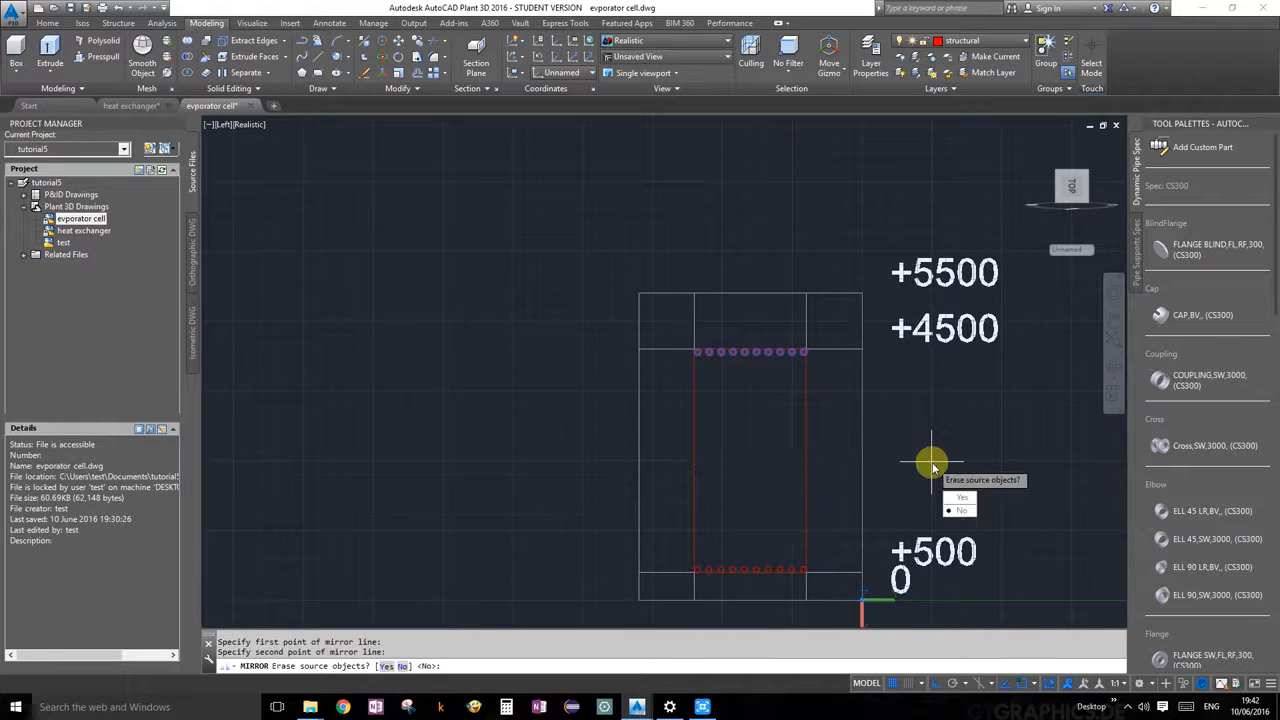
pyautogui.click(963, 511)
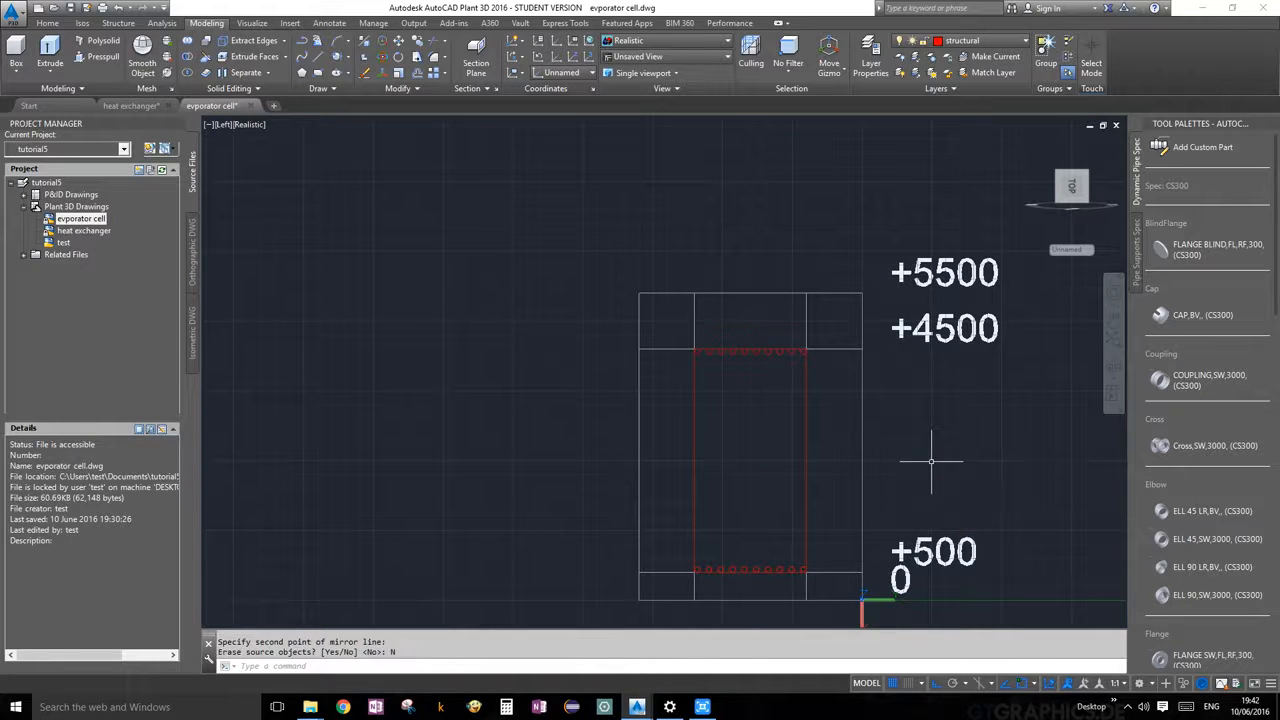
# Draw a vertical line joining the centres of the upper and lower corner circles at grid line 3
pyautogui.scroll(3, 711, 506)
pyautogui.scroll(2, 742, 405)
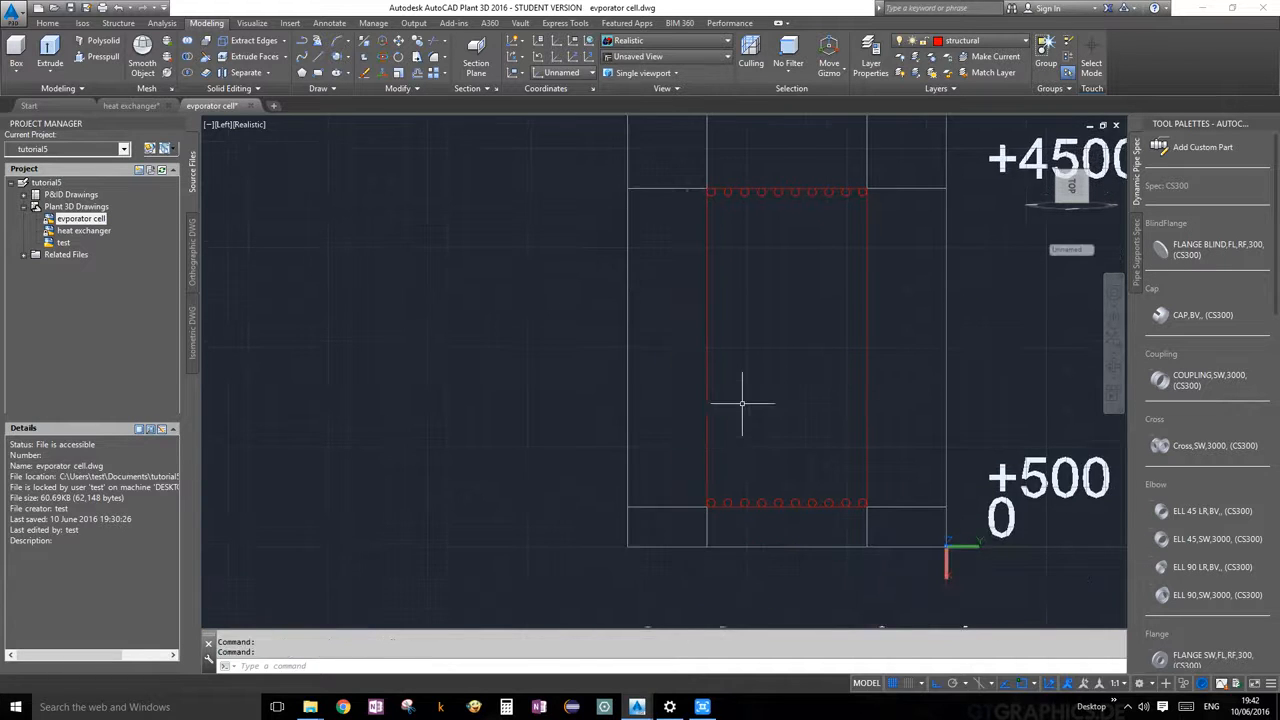
pyautogui.scroll(-2, 742, 405)
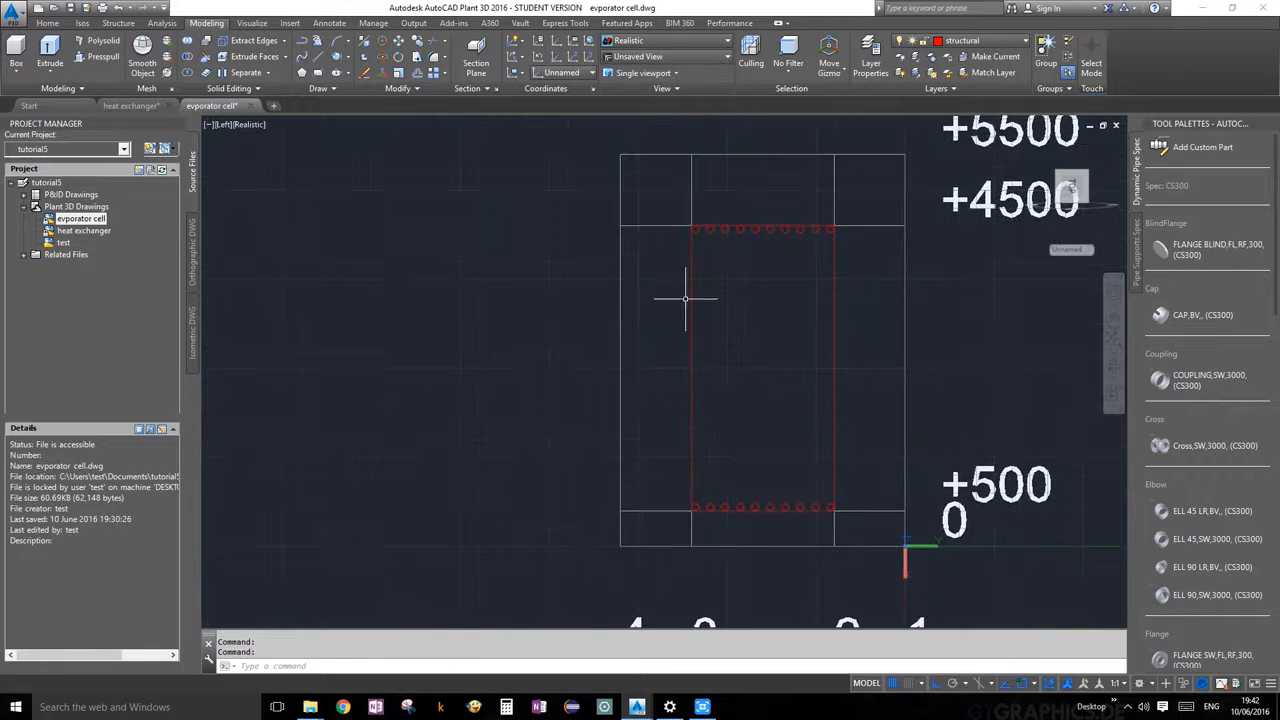
pyautogui.click(318, 50)
pyautogui.scroll(4, 721, 223)
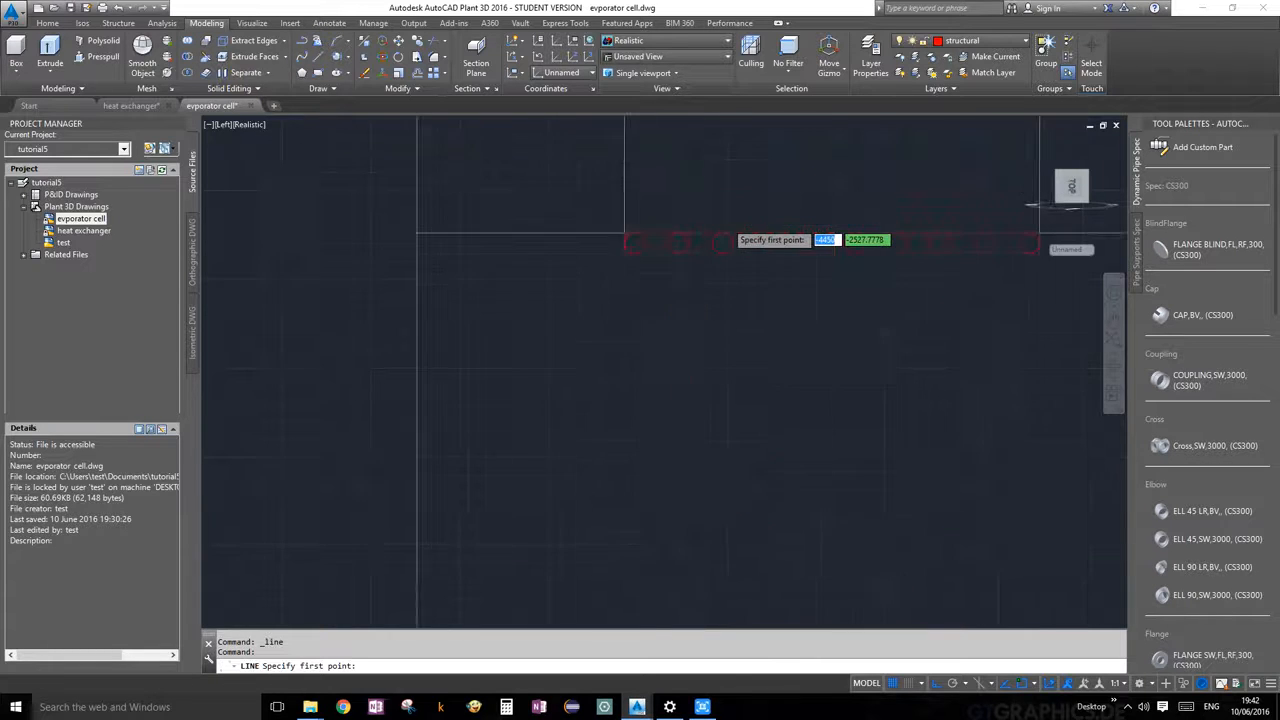
pyautogui.click(632, 242)
pyautogui.scroll(-4, 650, 300)
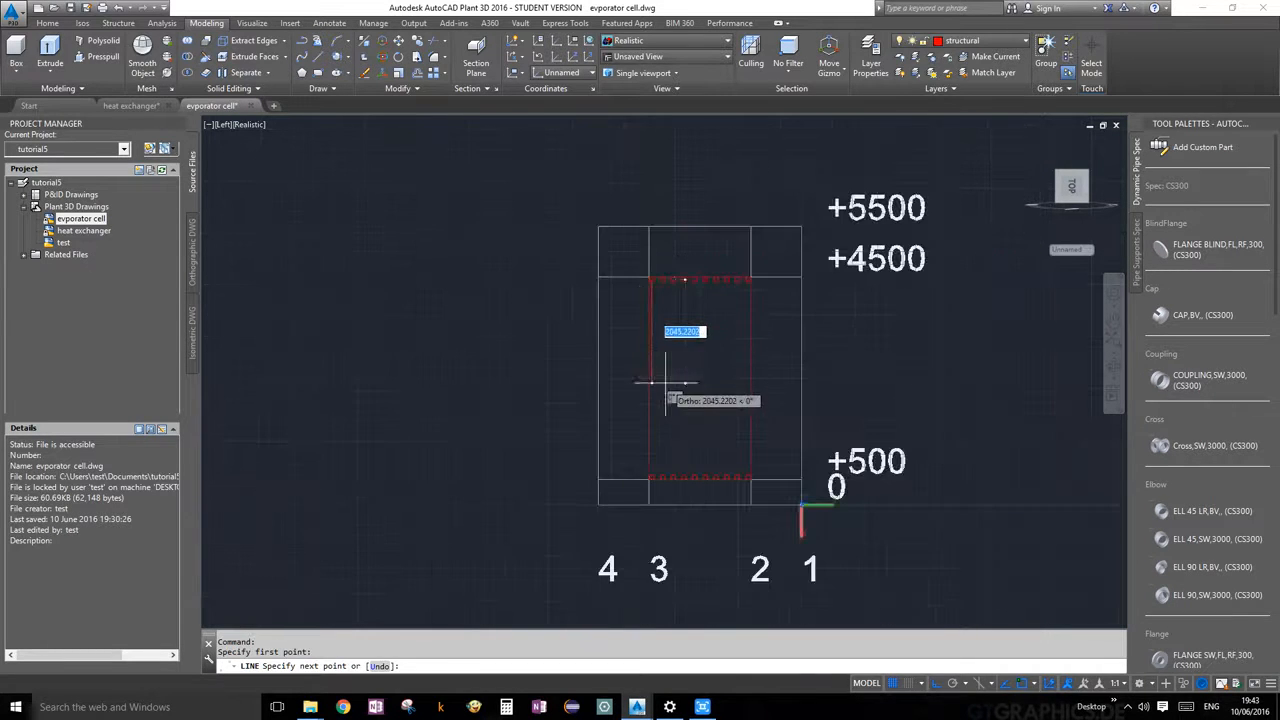
pyautogui.press('Escape')
pyautogui.scroll(5, 626, 452)
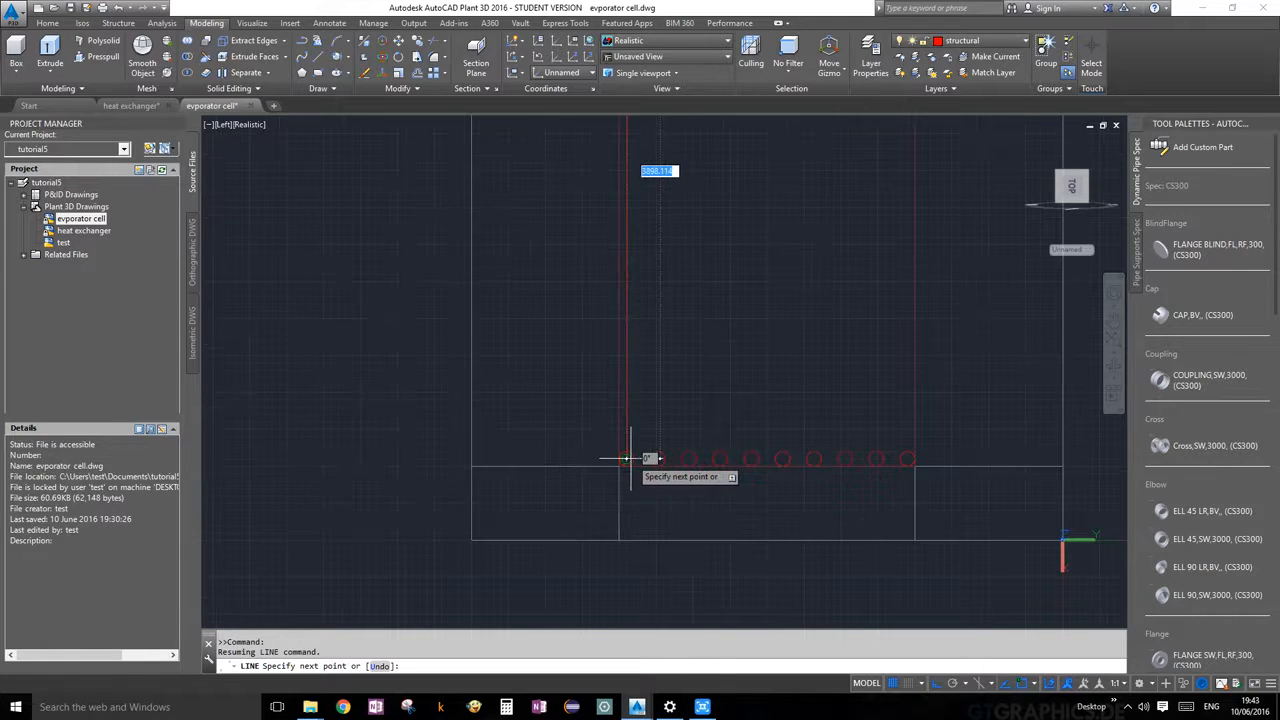
pyautogui.click(626, 459)
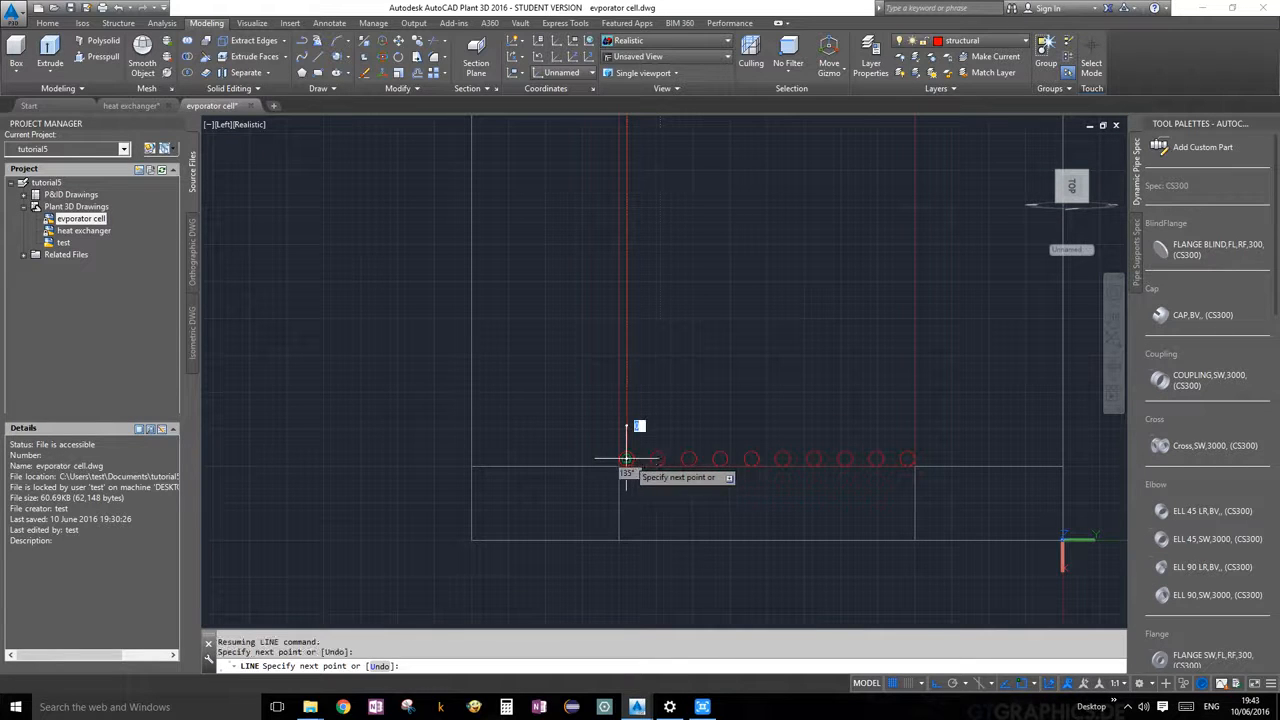
pyautogui.press('Escape')
pyautogui.scroll(-4, 803, 294)
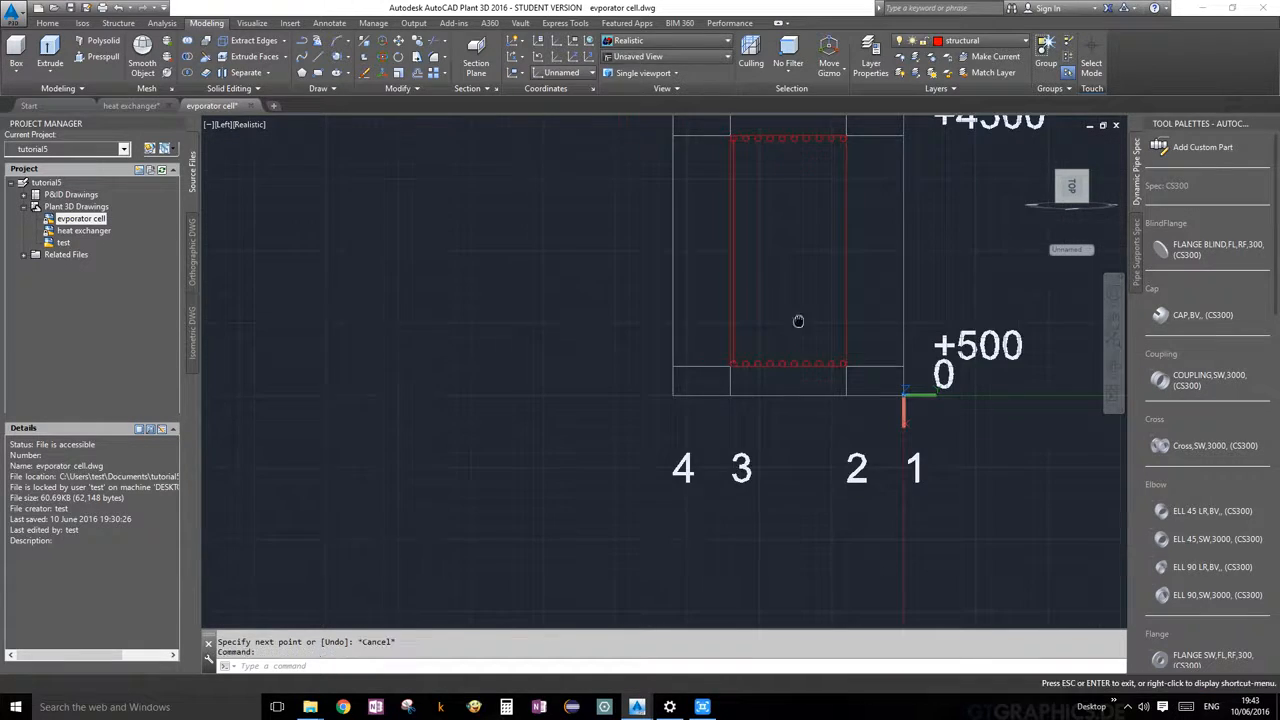
pyautogui.moveTo(798, 321); pyautogui.dragTo(786, 380)
pyautogui.press('Escape')
pyautogui.scroll(5, 743, 363)
pyautogui.scroll(-4, 736, 317)
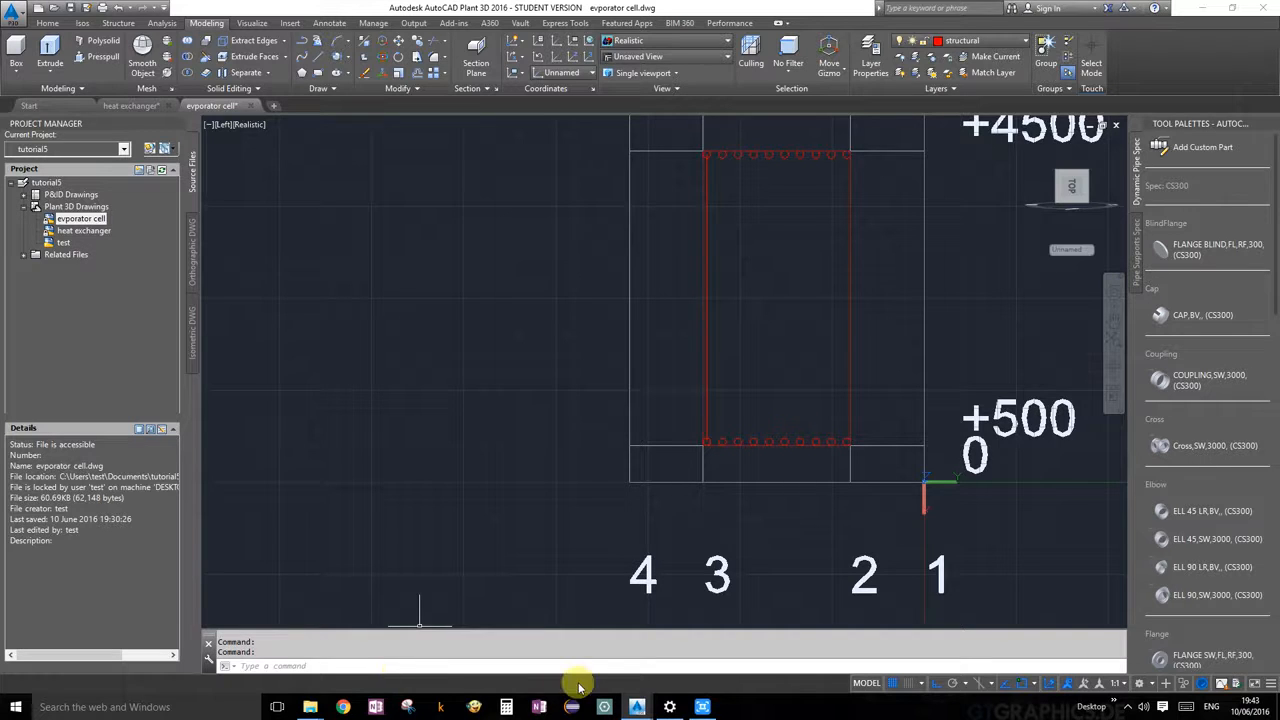
# Switch to Calculator, subtract 3900 from 4000 and clear the calculation
pyautogui.click(506, 707)
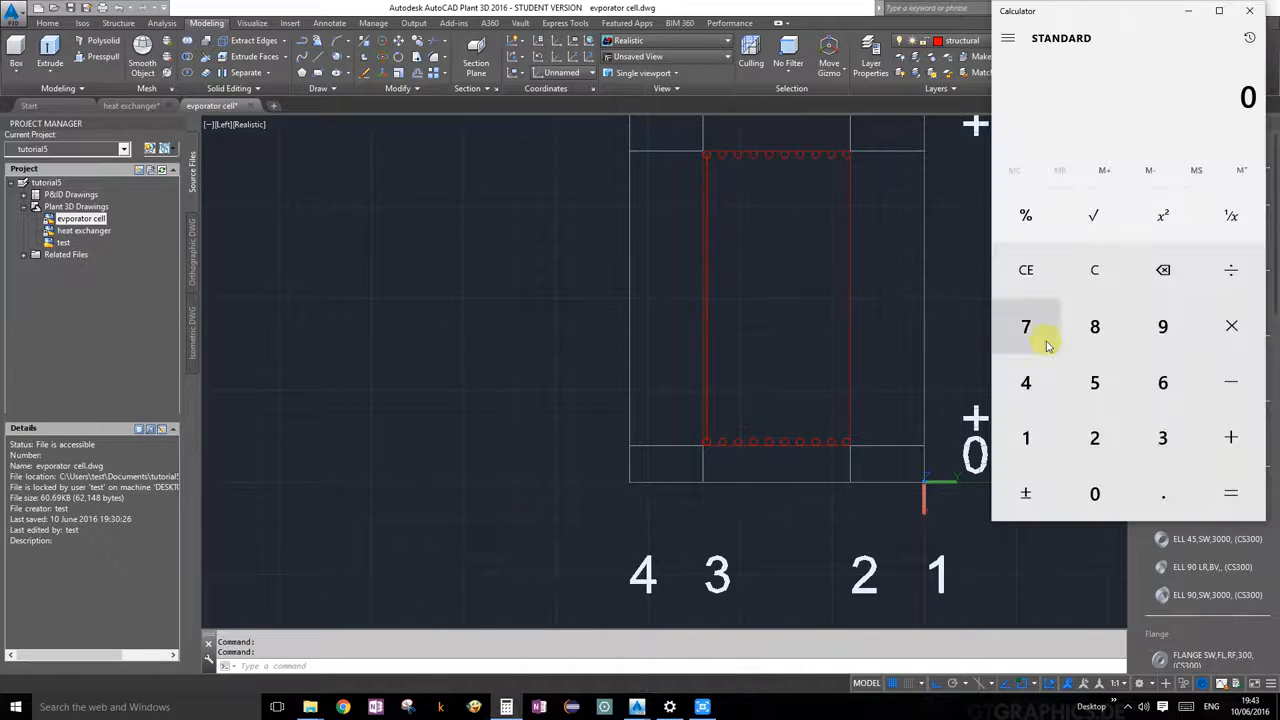
pyautogui.click(1030, 386)
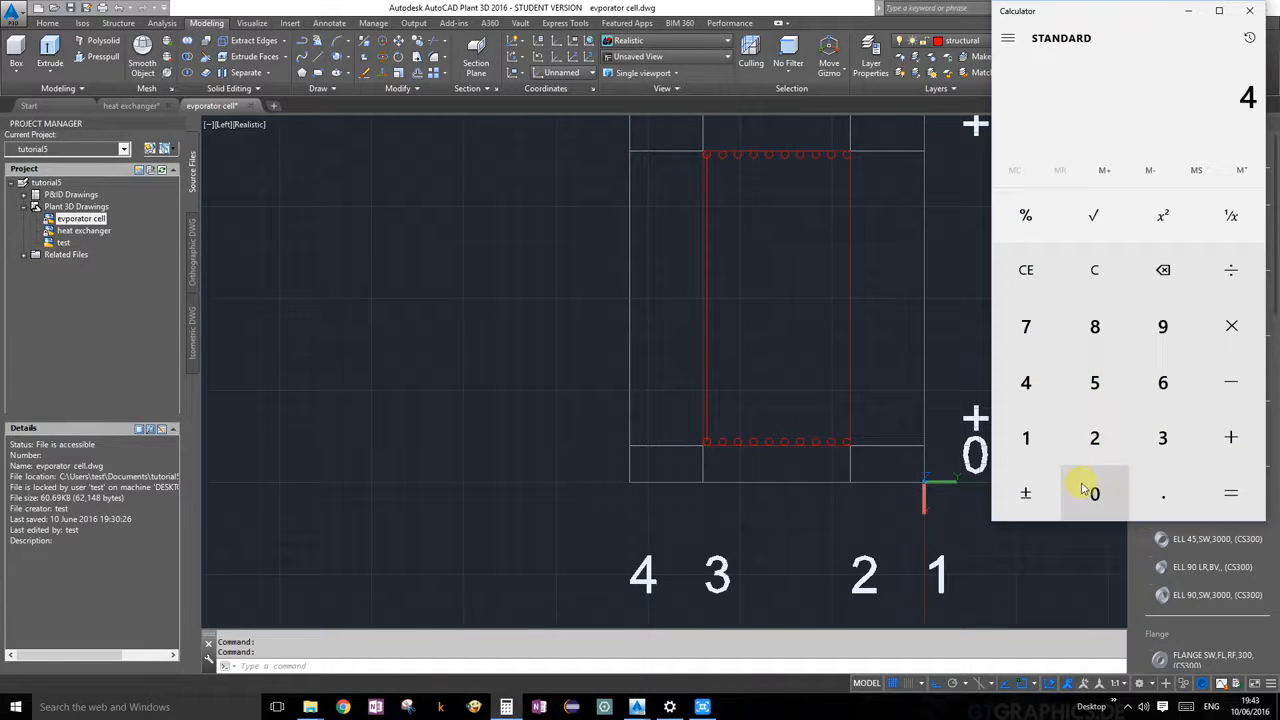
pyautogui.click(1087, 489)
pyautogui.click(1086, 490)
pyautogui.click(1087, 490)
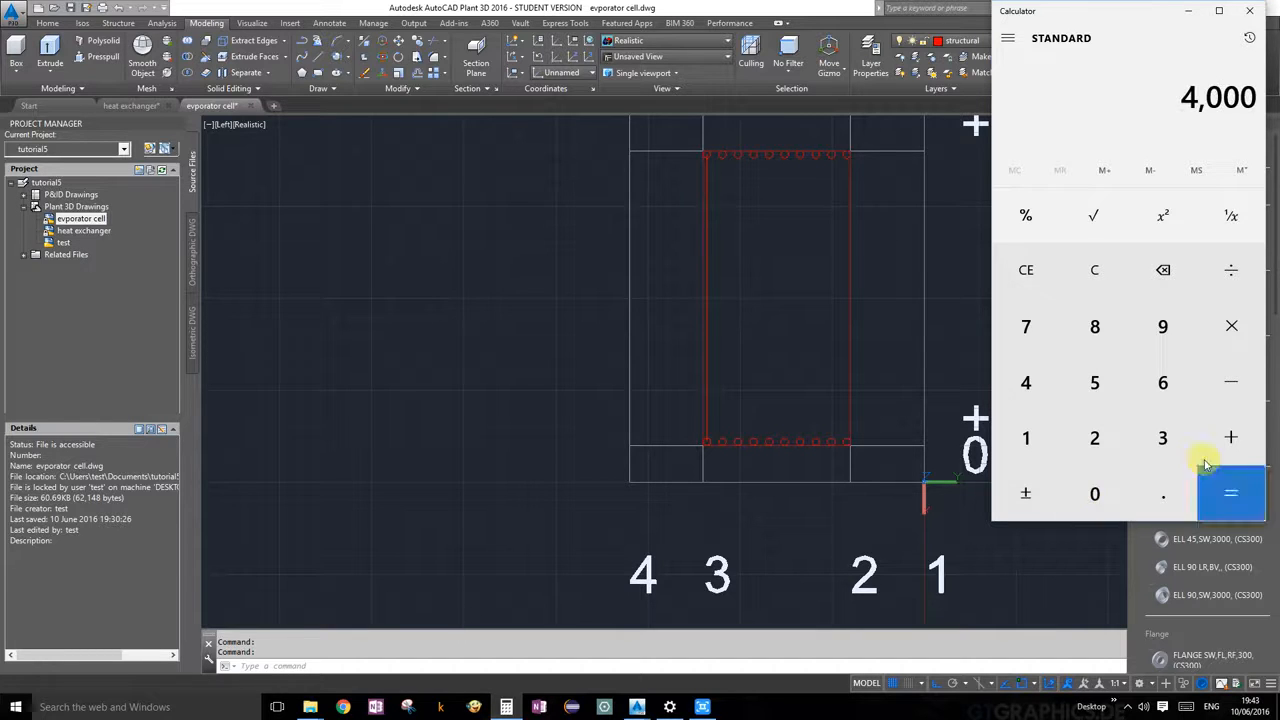
pyautogui.click(1236, 390)
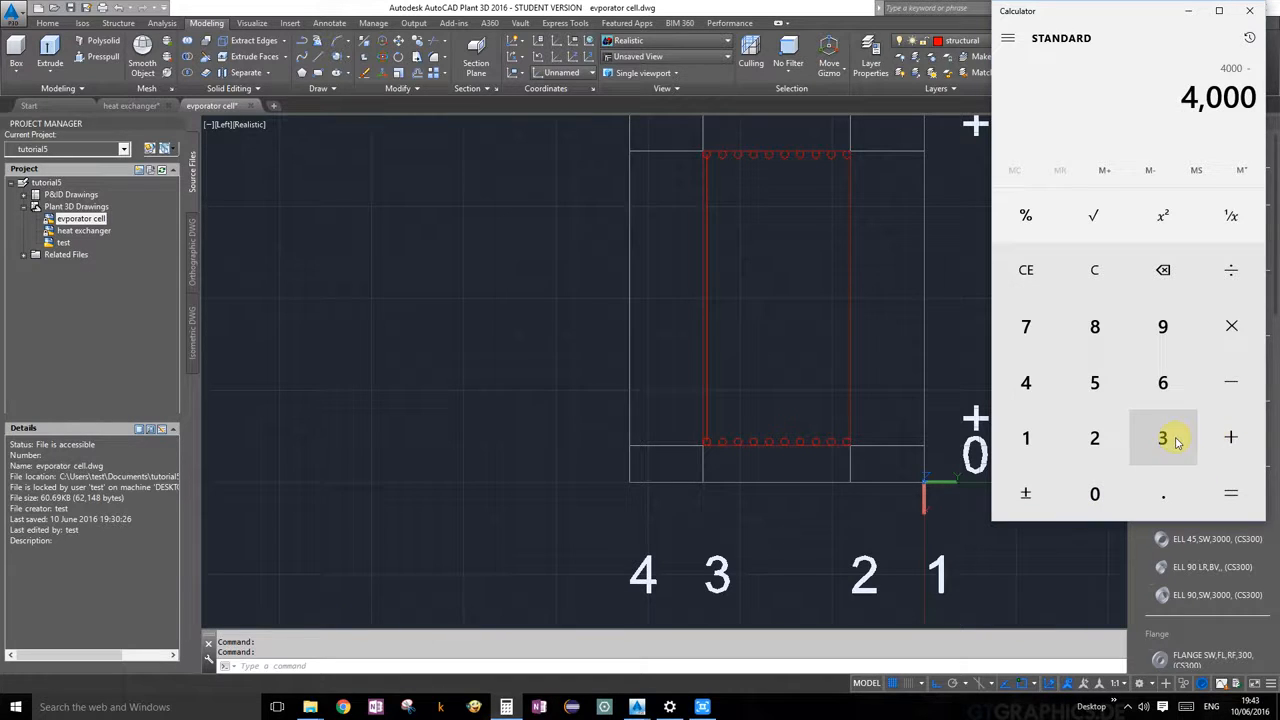
pyautogui.click(1176, 441)
pyautogui.click(1160, 328)
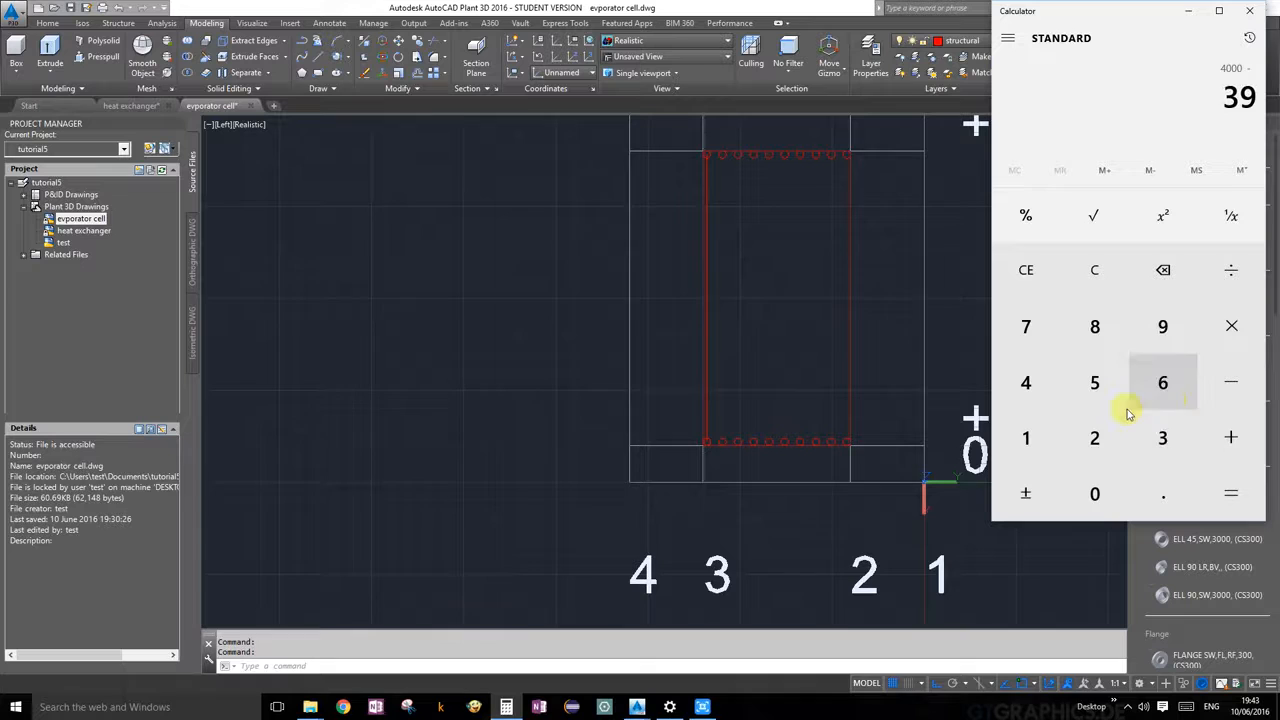
pyautogui.doubleClick(1097, 494)
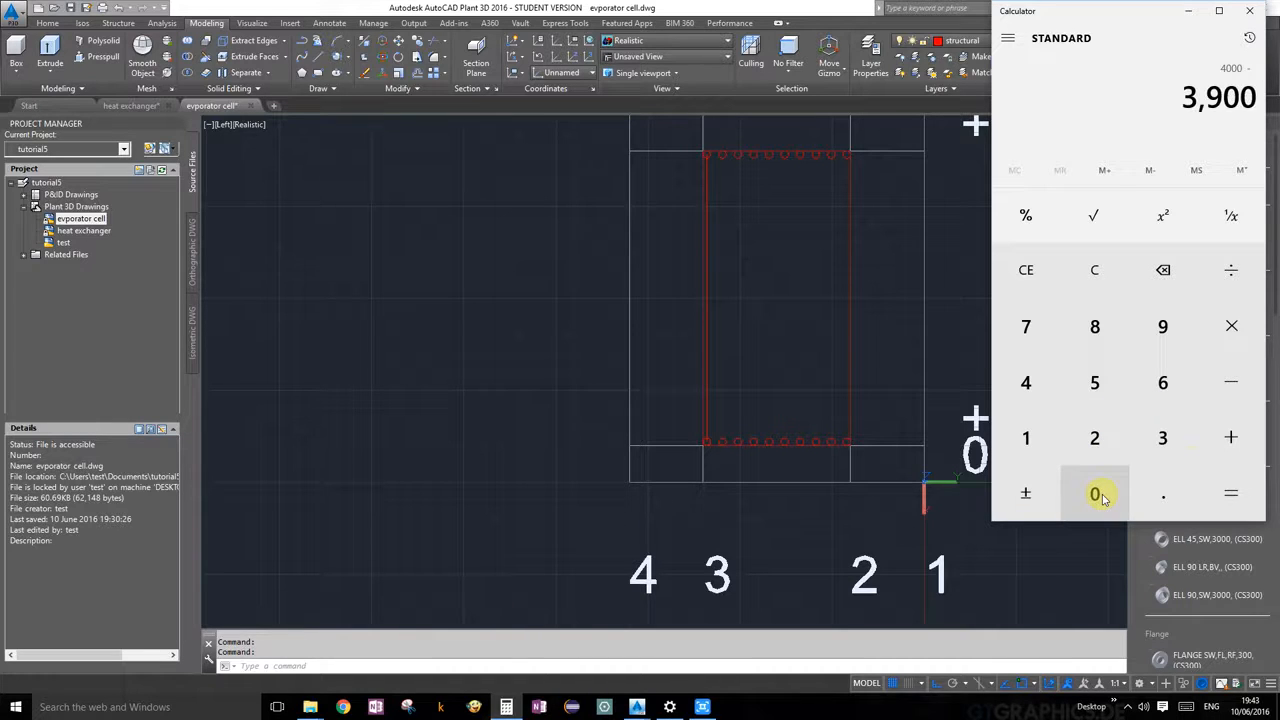
pyautogui.click(1238, 490)
pyautogui.click(1094, 270)
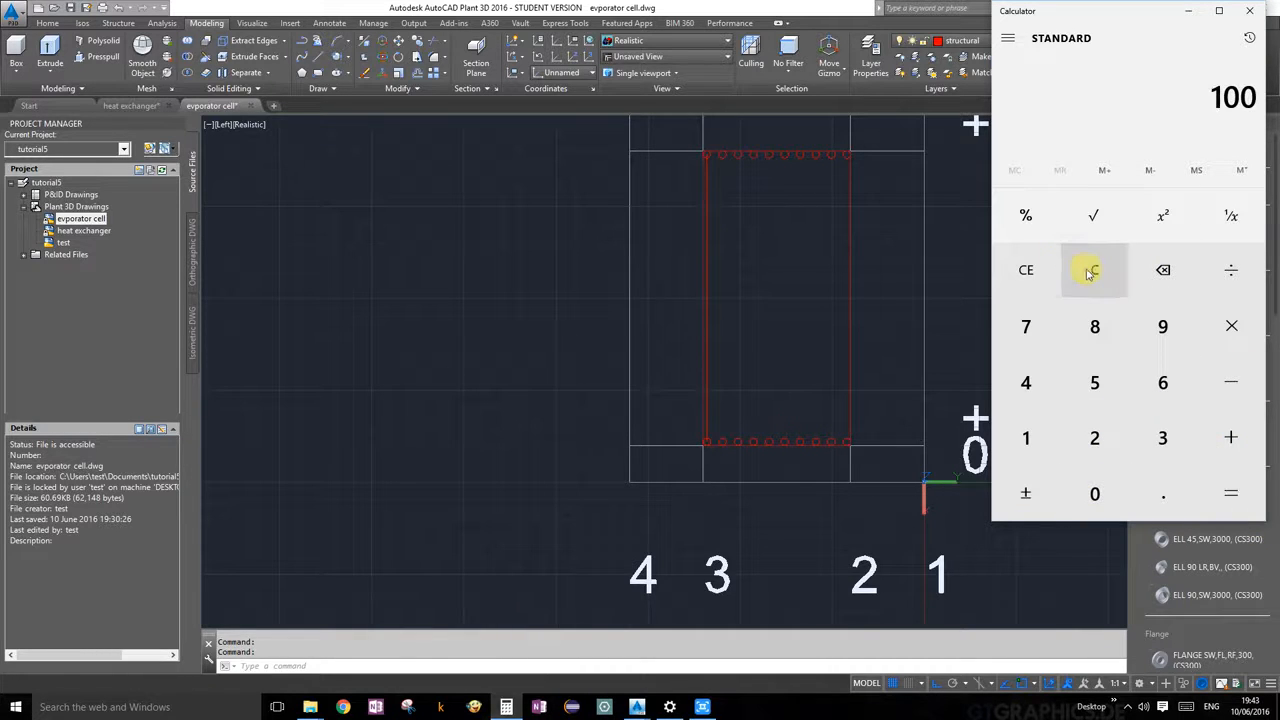
# Divide 3900 by 200 to work out the circle spacing, and close Calculator
pyautogui.click(1163, 430)
pyautogui.click(1158, 337)
pyautogui.doubleClick(1103, 491)
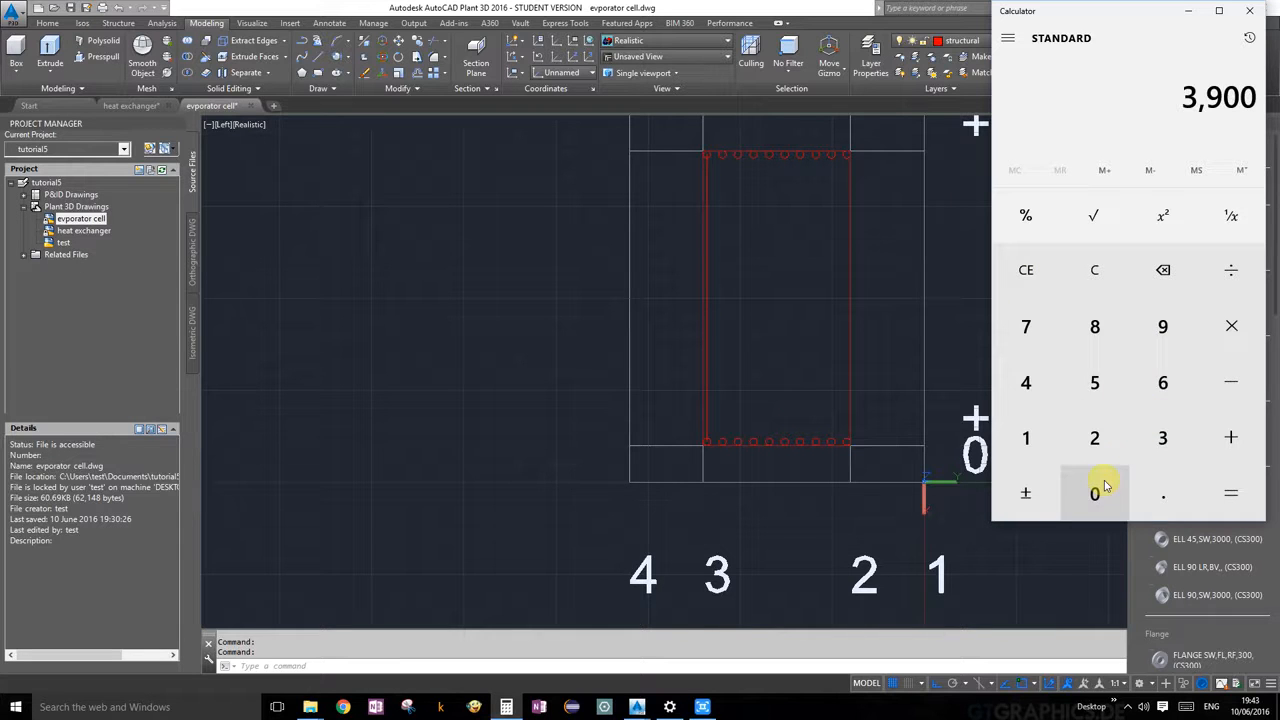
pyautogui.click(1229, 273)
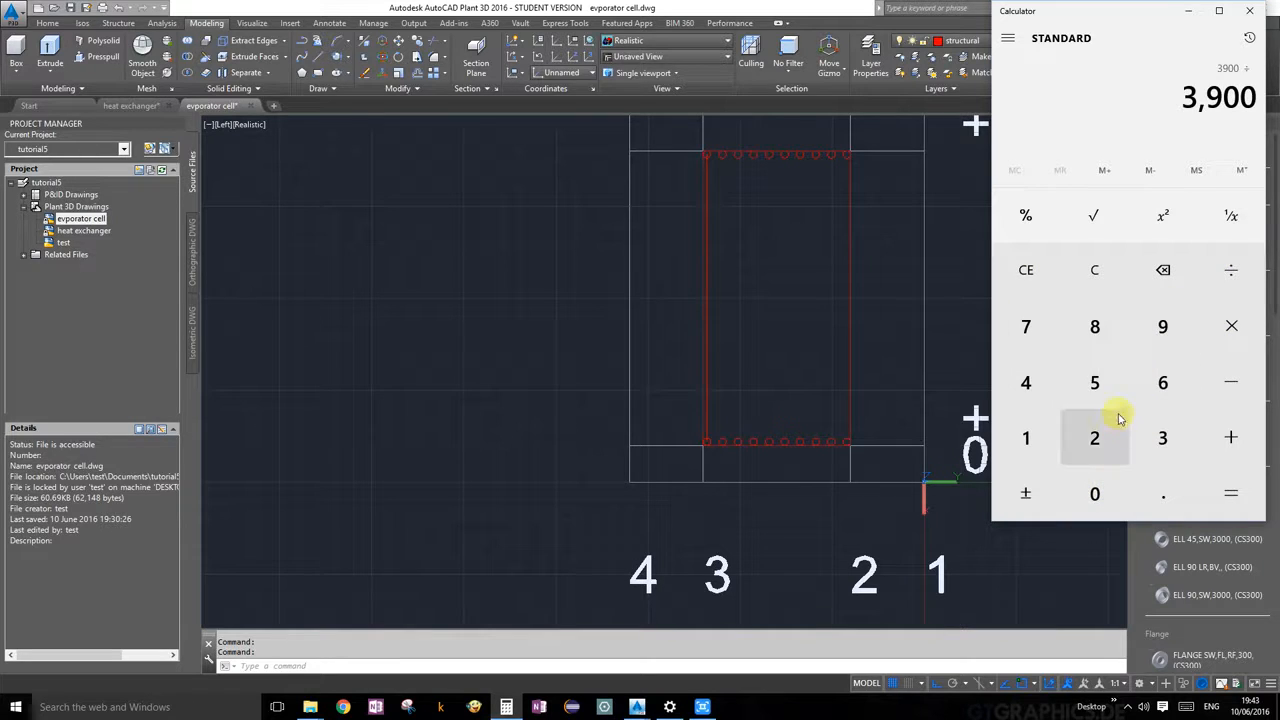
pyautogui.click(1097, 440)
pyautogui.doubleClick(1100, 493)
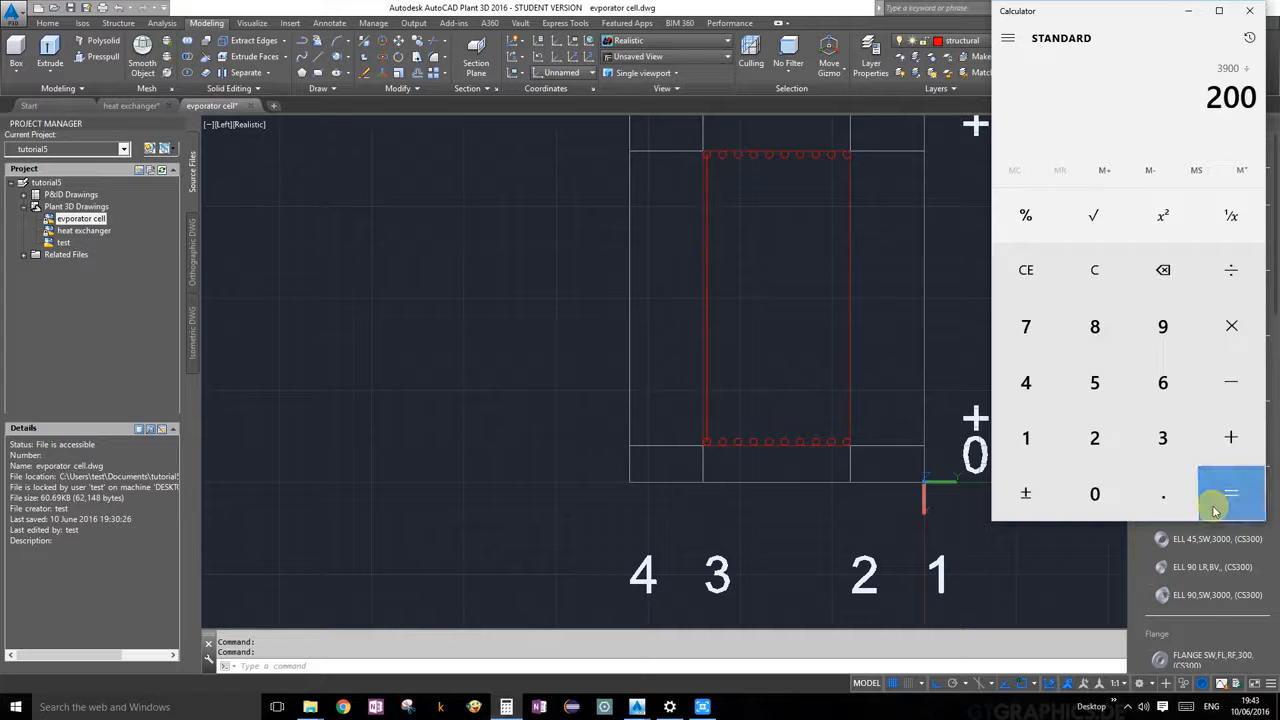
pyautogui.click(1224, 497)
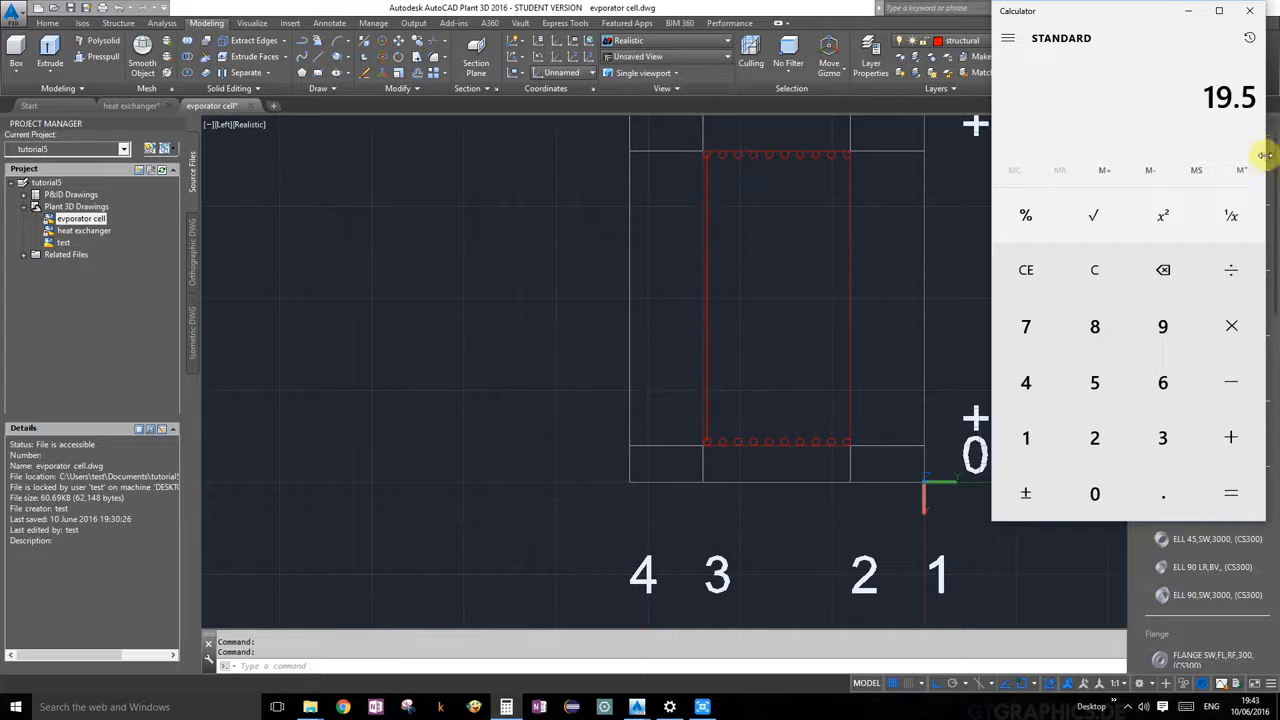
pyautogui.click(1258, 12)
# Divide the vertical line joining the corner circle centres at grid line 3 into 19 segments
pyautogui.scroll(3, 715, 330)
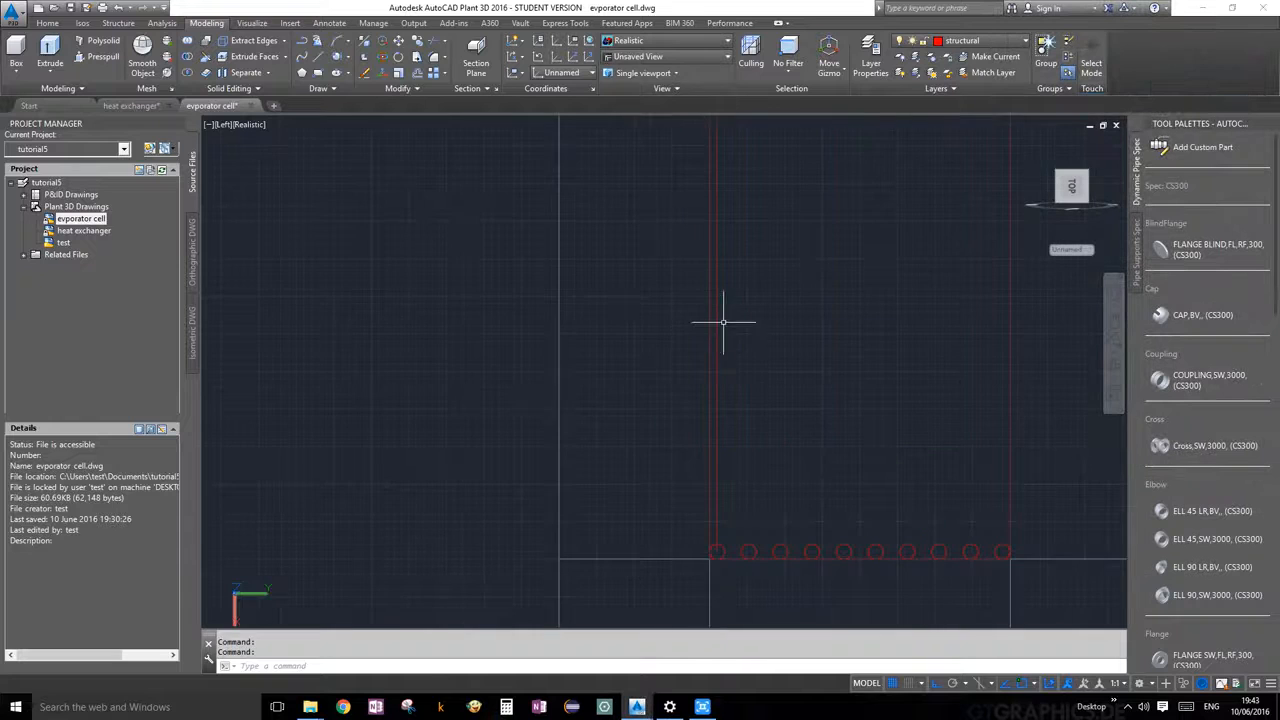
pyautogui.moveTo(759, 314); pyautogui.dragTo(674, 490, button='middle')
pyautogui.scroll(-1, 673, 490)
pyautogui.moveTo(666, 435)
pyautogui.mouseDown(button='middle')
pyautogui.moveTo(665, 447)
pyautogui.moveTo(666, 363)
pyautogui.mouseUp(button='middle')
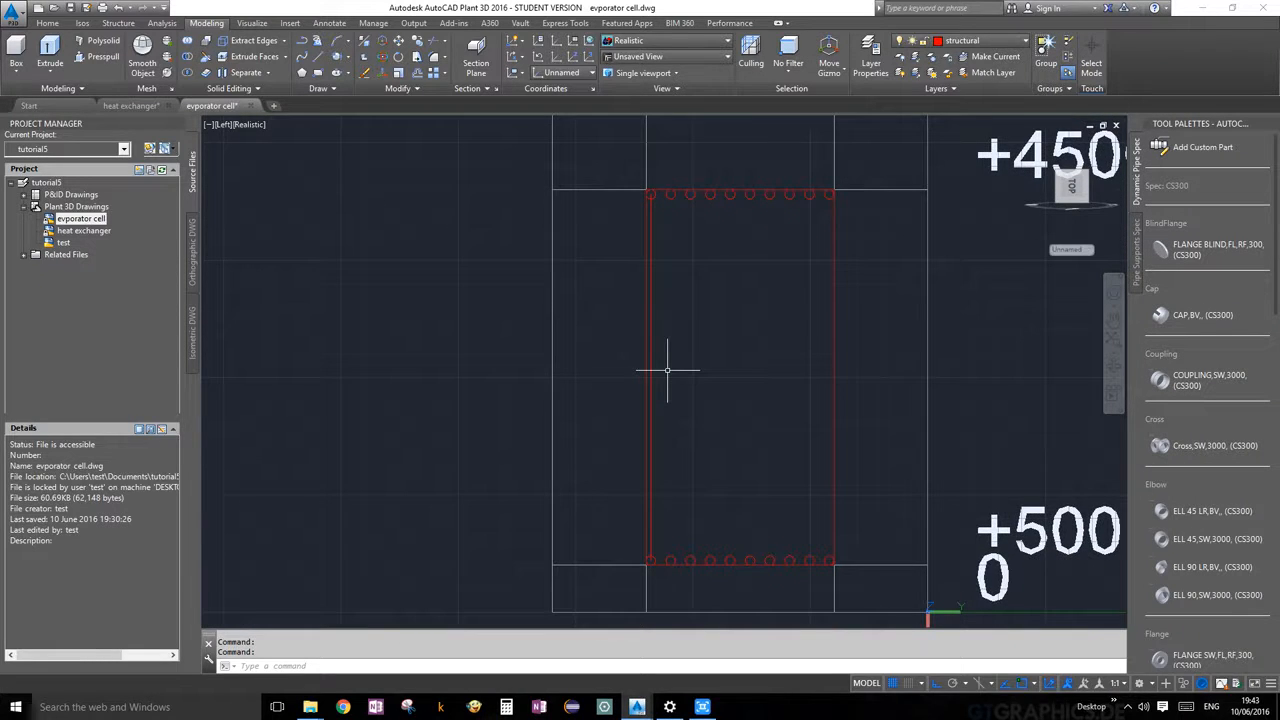
pyautogui.write('DIV')
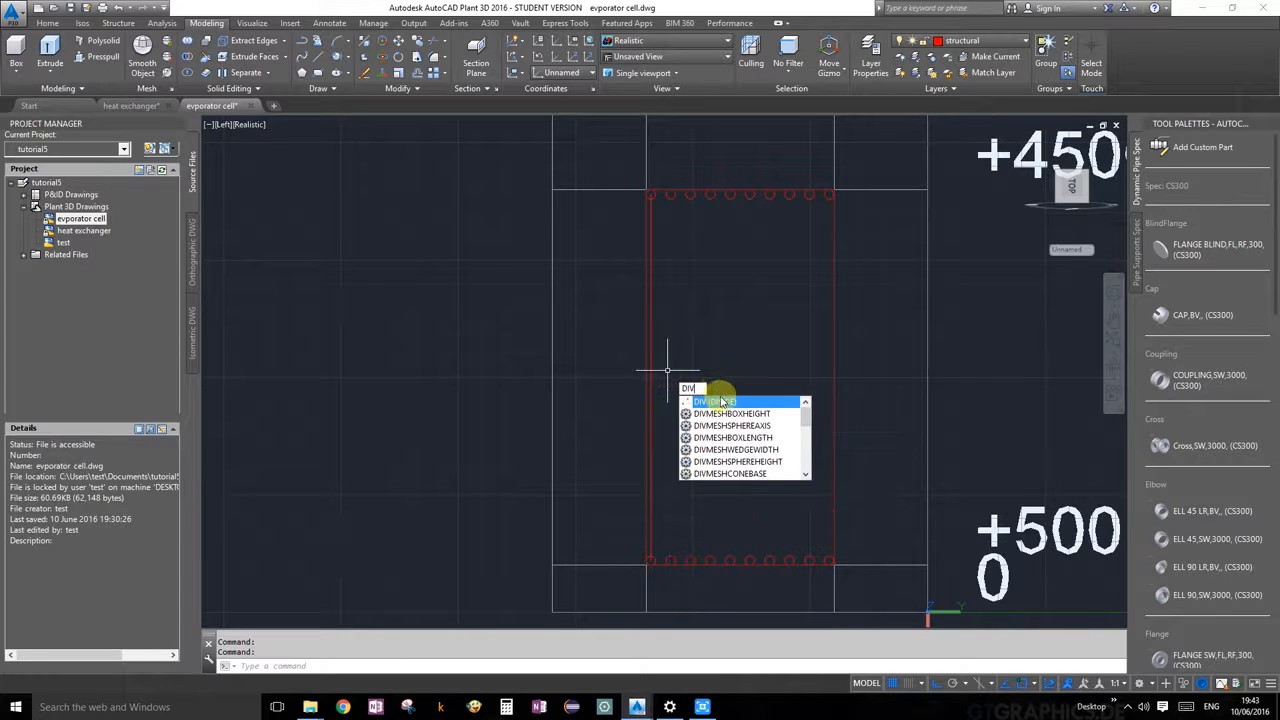
pyautogui.click(720, 401)
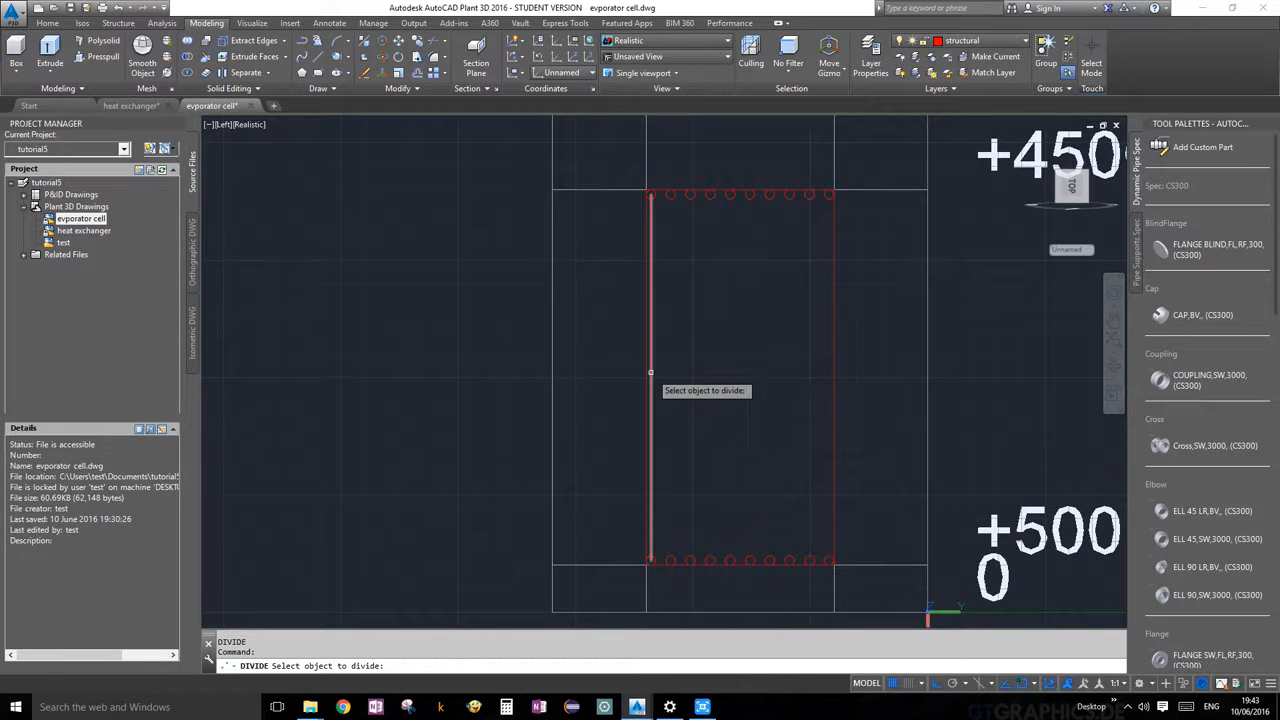
pyautogui.click(650, 373)
pyautogui.write('1')
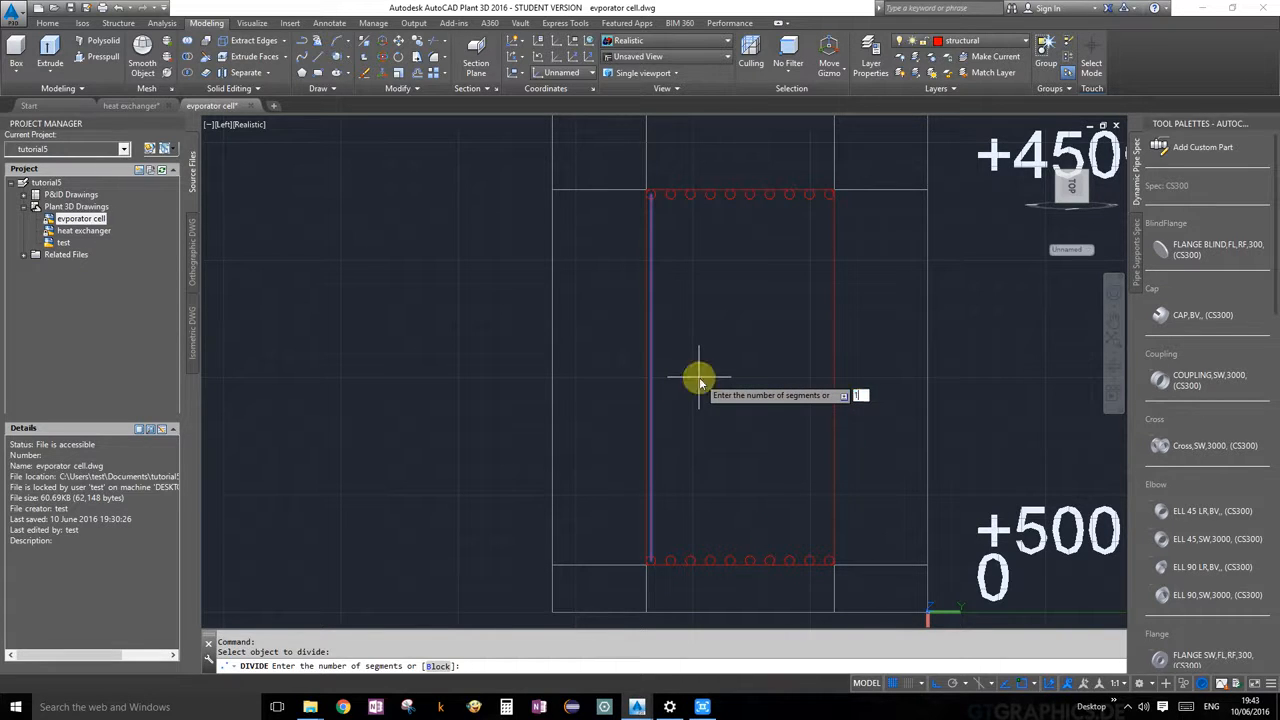
pyautogui.write('9')
pyautogui.press('Return')
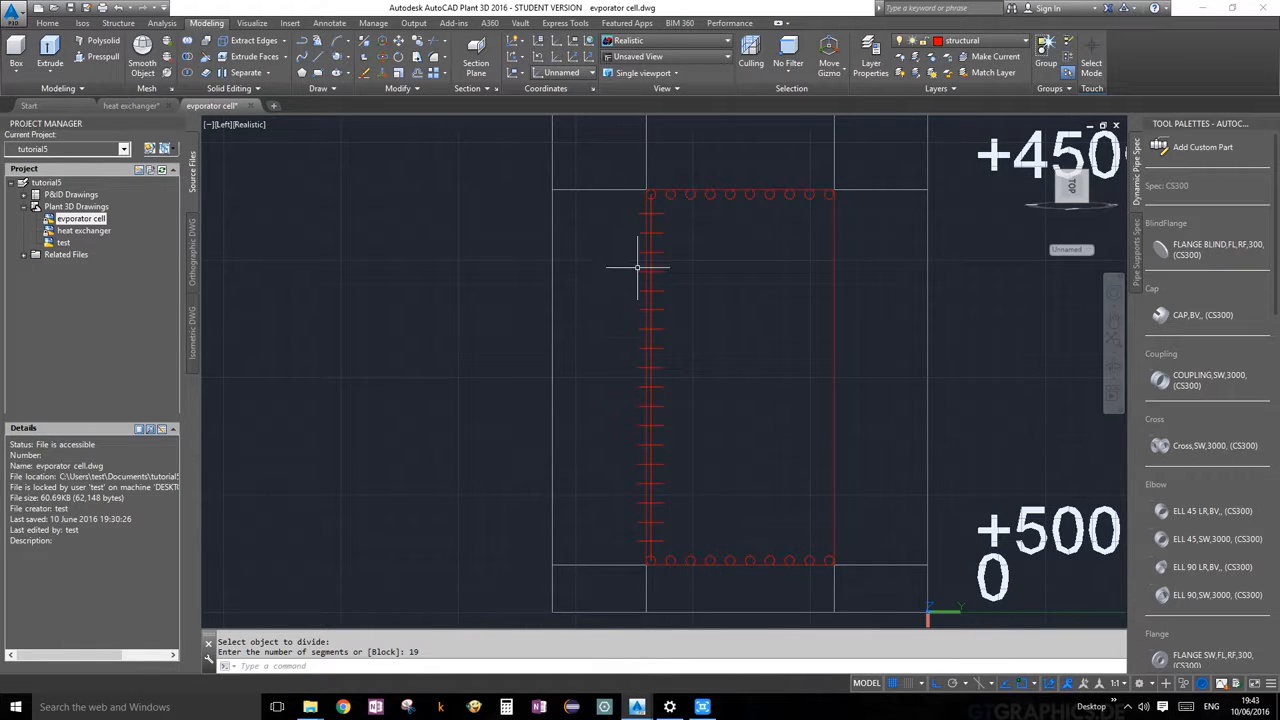
# Copy the upper corner circle at grid line 3 from its centre to the first four division points down the vertical line
pyautogui.scroll(3, 645, 228)
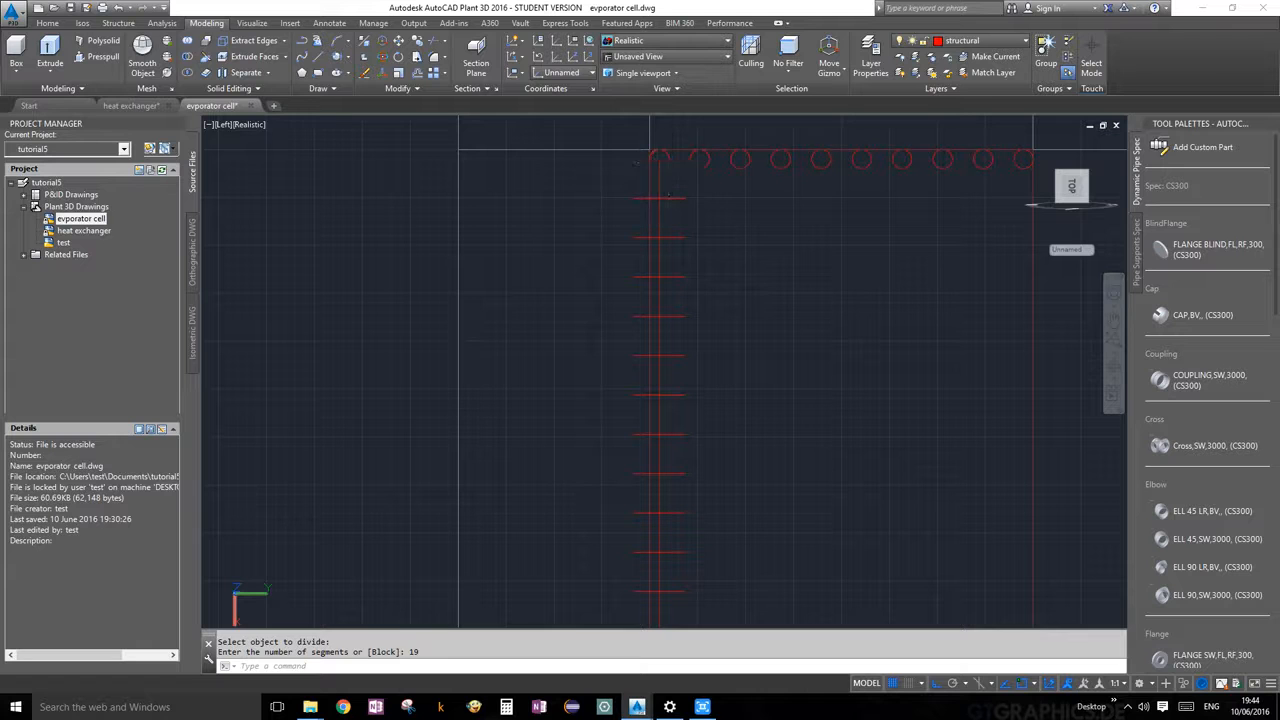
pyautogui.click(659, 158)
pyautogui.write('COPY')
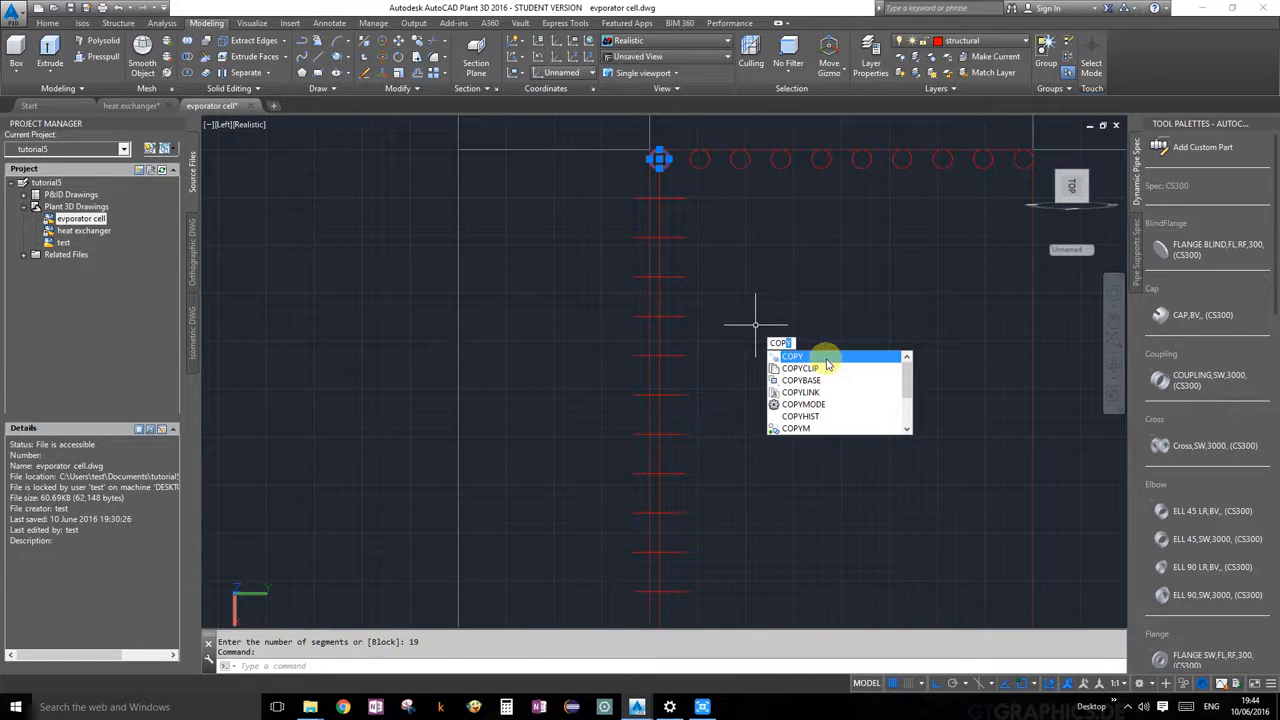
pyautogui.click(822, 357)
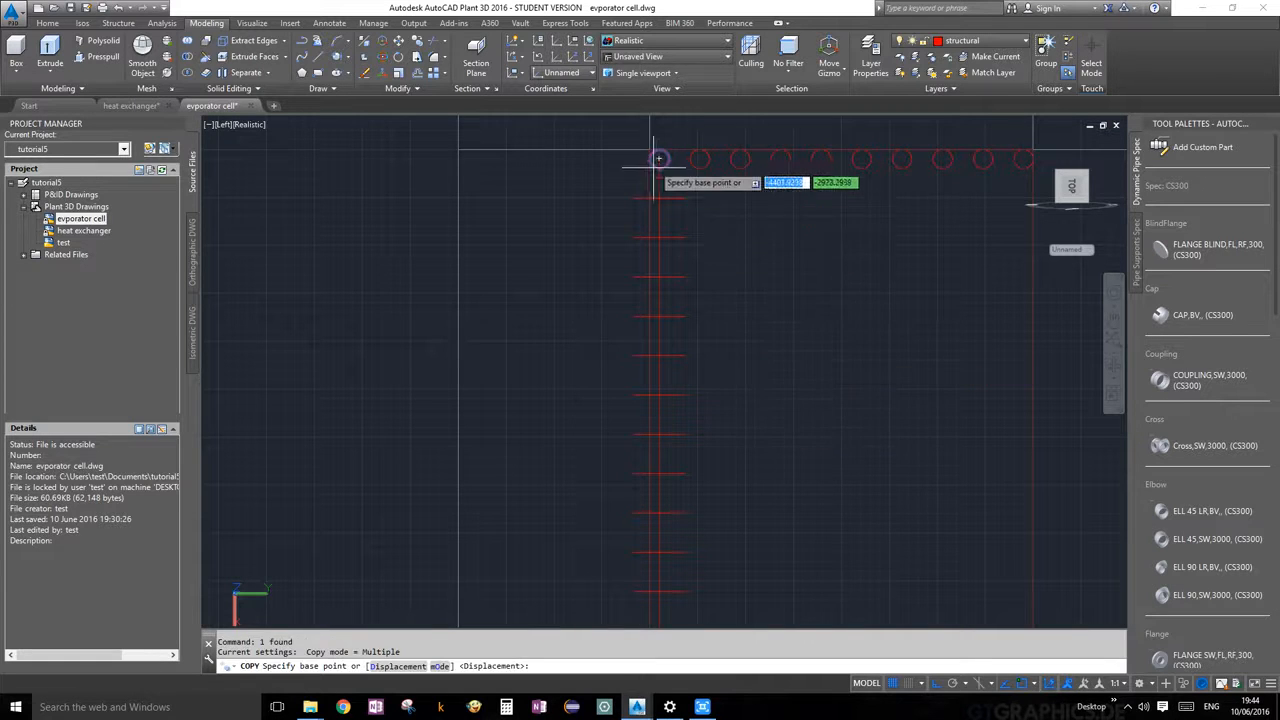
pyautogui.click(659, 158)
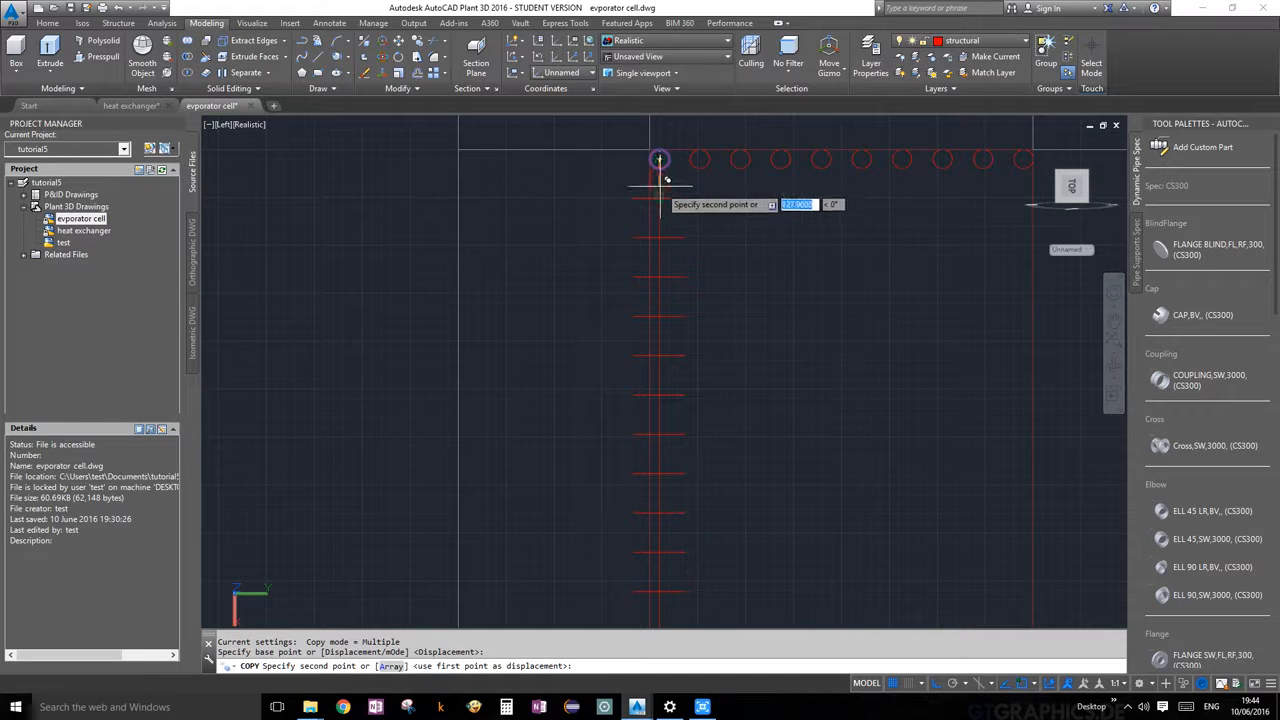
pyautogui.click(659, 197)
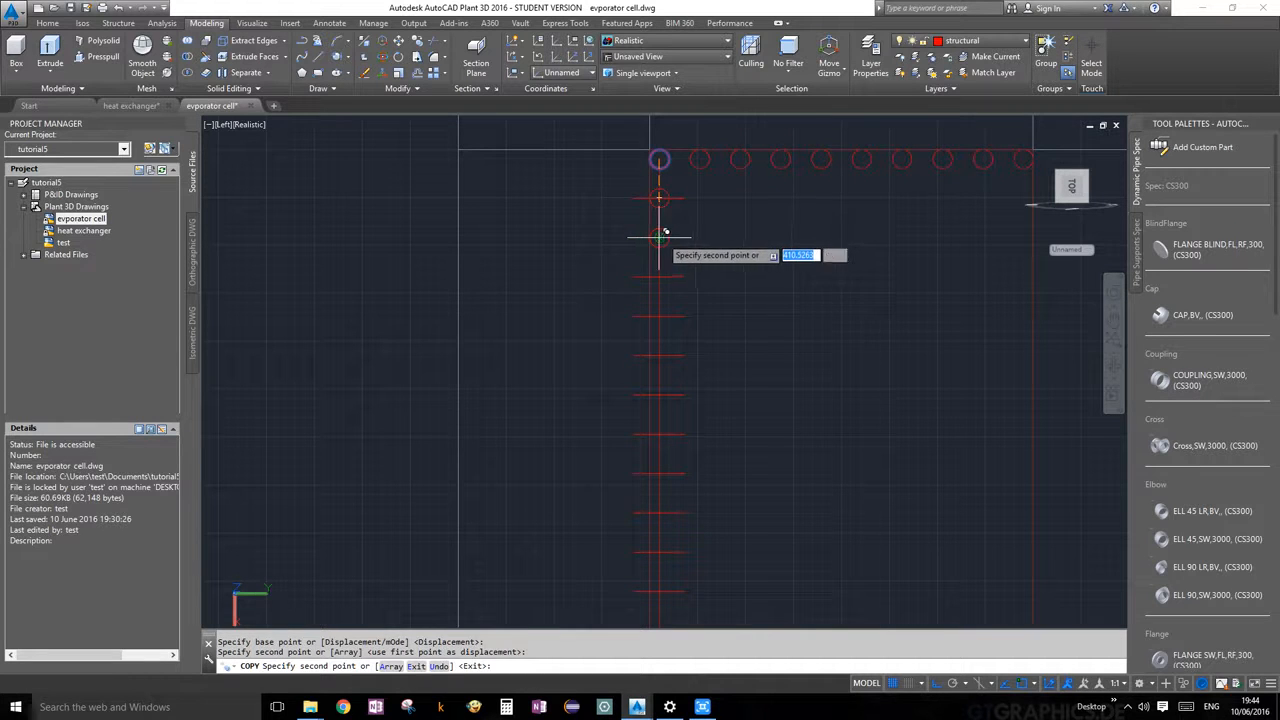
pyautogui.click(659, 237)
pyautogui.click(659, 277)
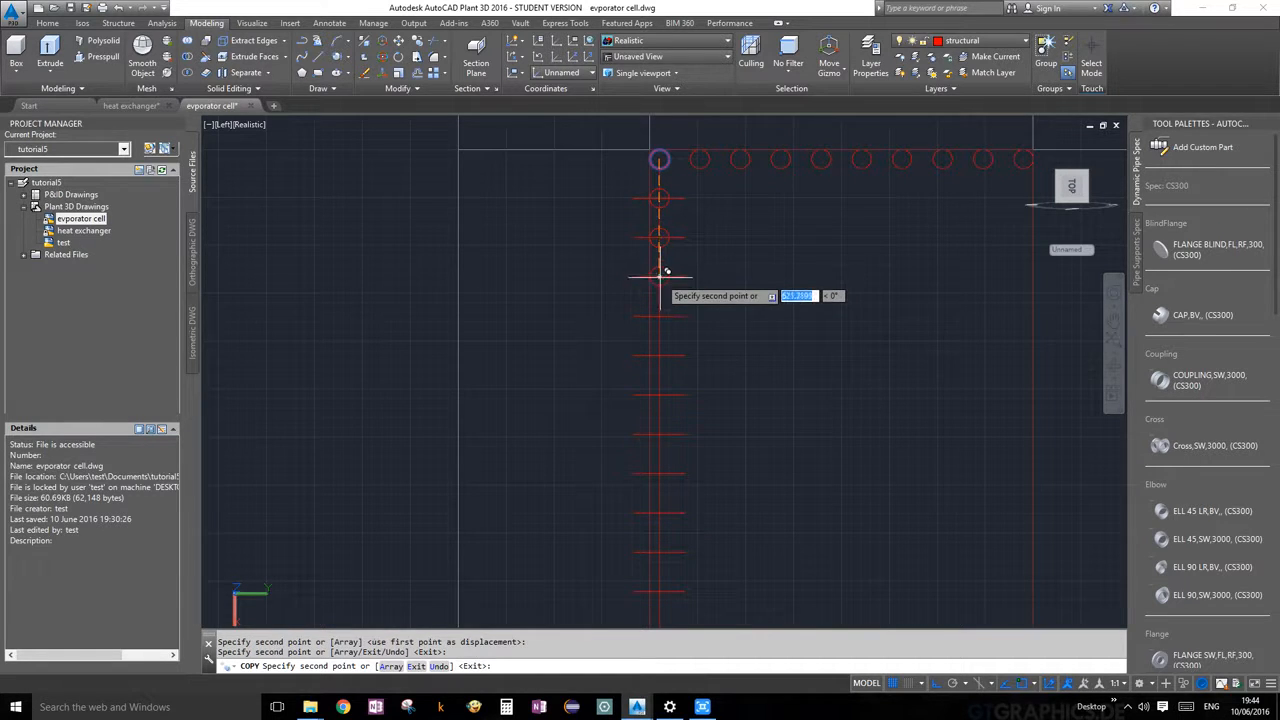
pyautogui.click(659, 314)
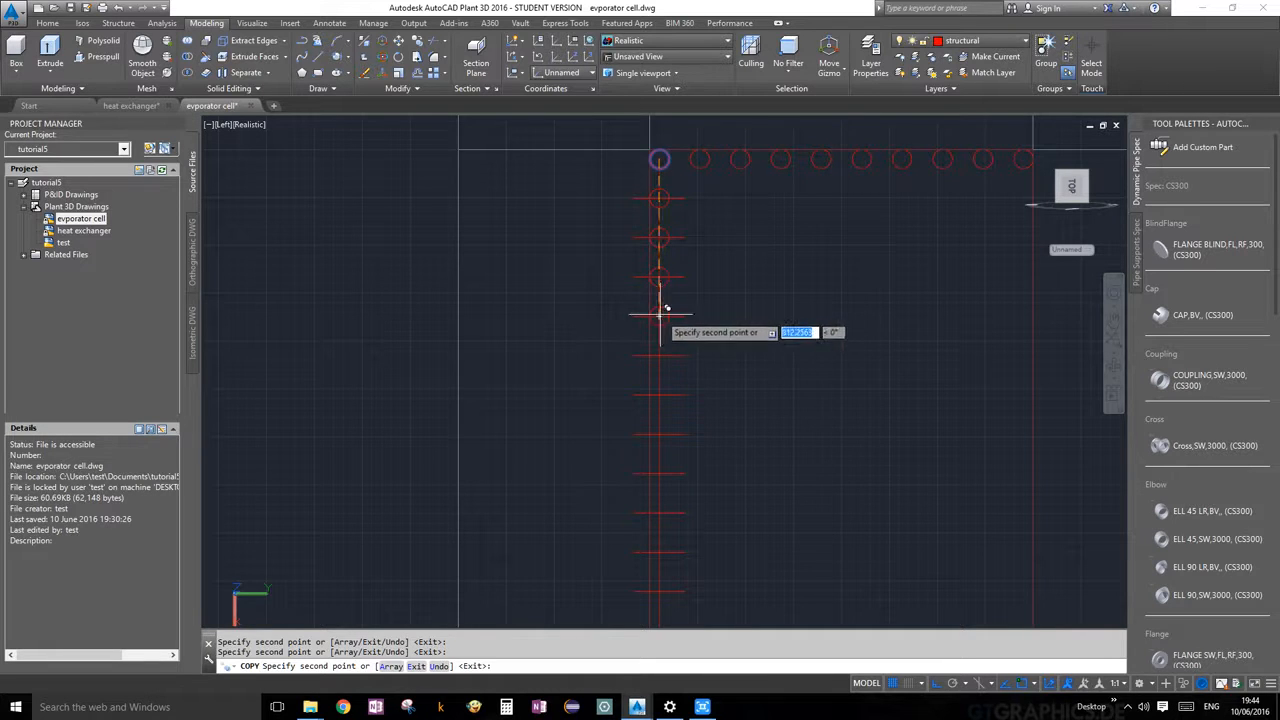
# Copy the same circle to the sixth, seventh and eighth division points down the vertical line
pyautogui.scroll(-2, 733, 354)
pyautogui.moveTo(734, 351); pyautogui.dragTo(711, 280, button='middle')
pyautogui.scroll(3, 690, 300)
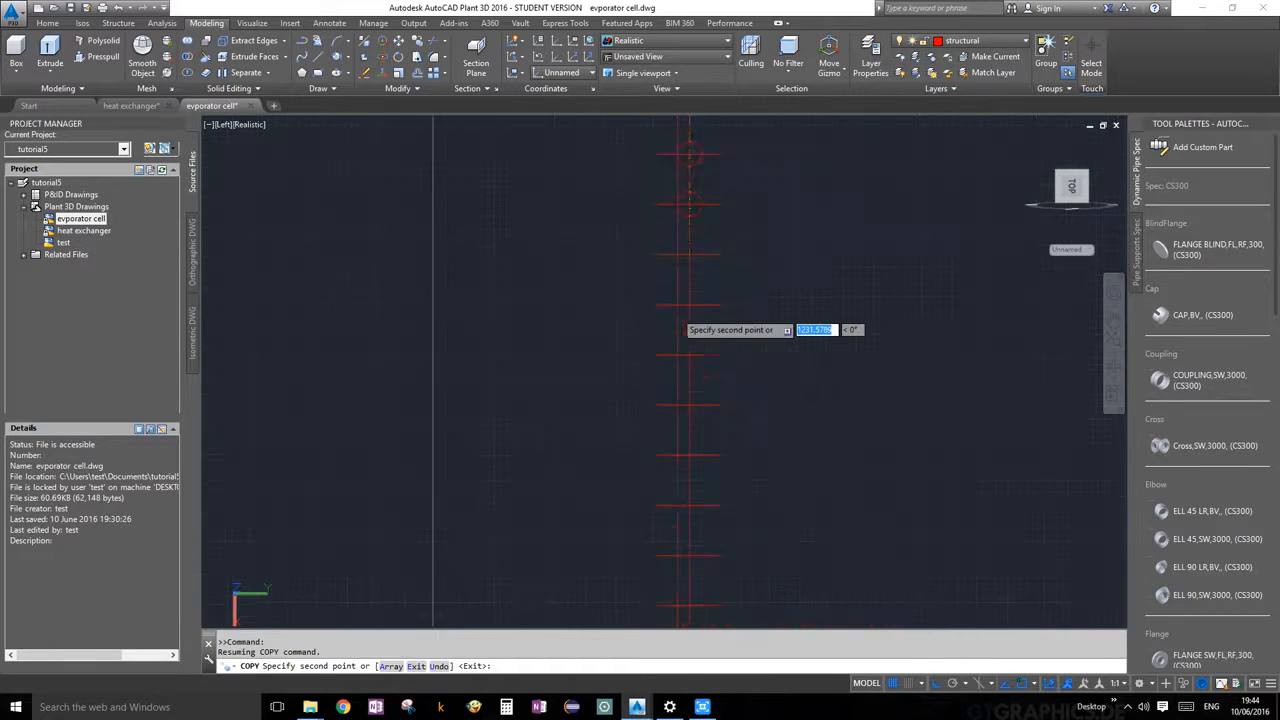
pyautogui.click(696, 300)
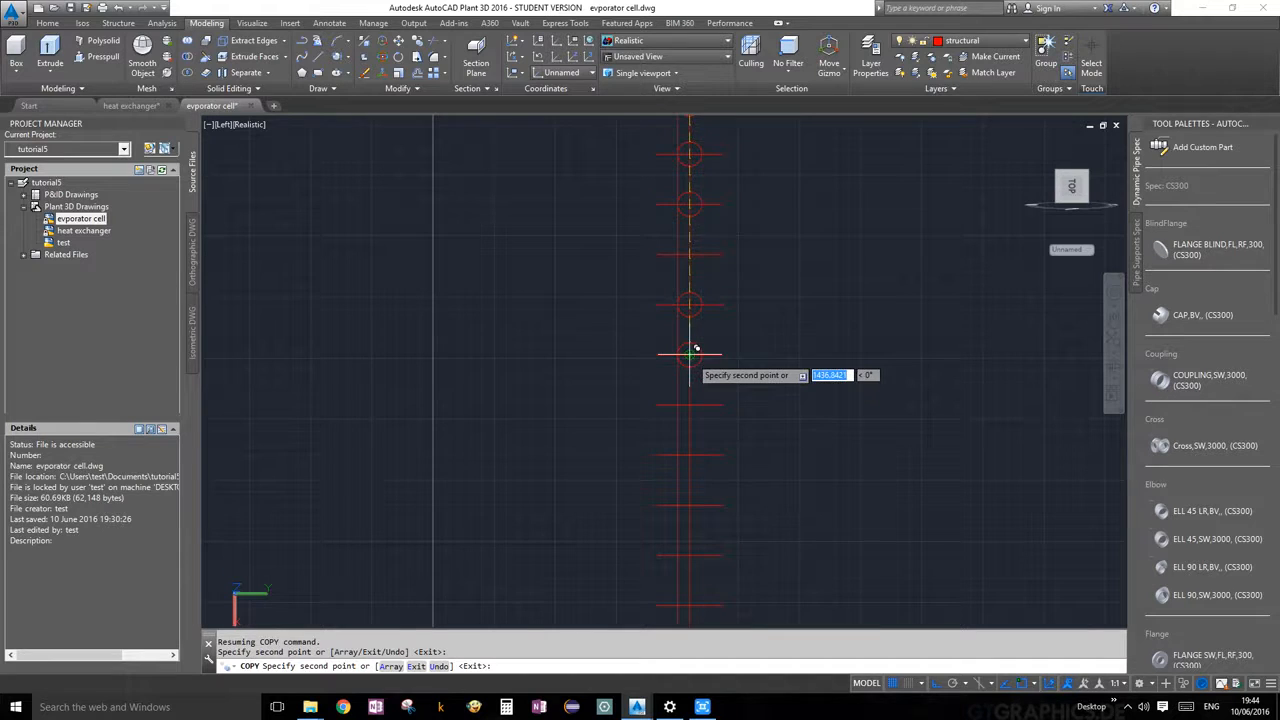
pyautogui.click(696, 350)
pyautogui.click(694, 401)
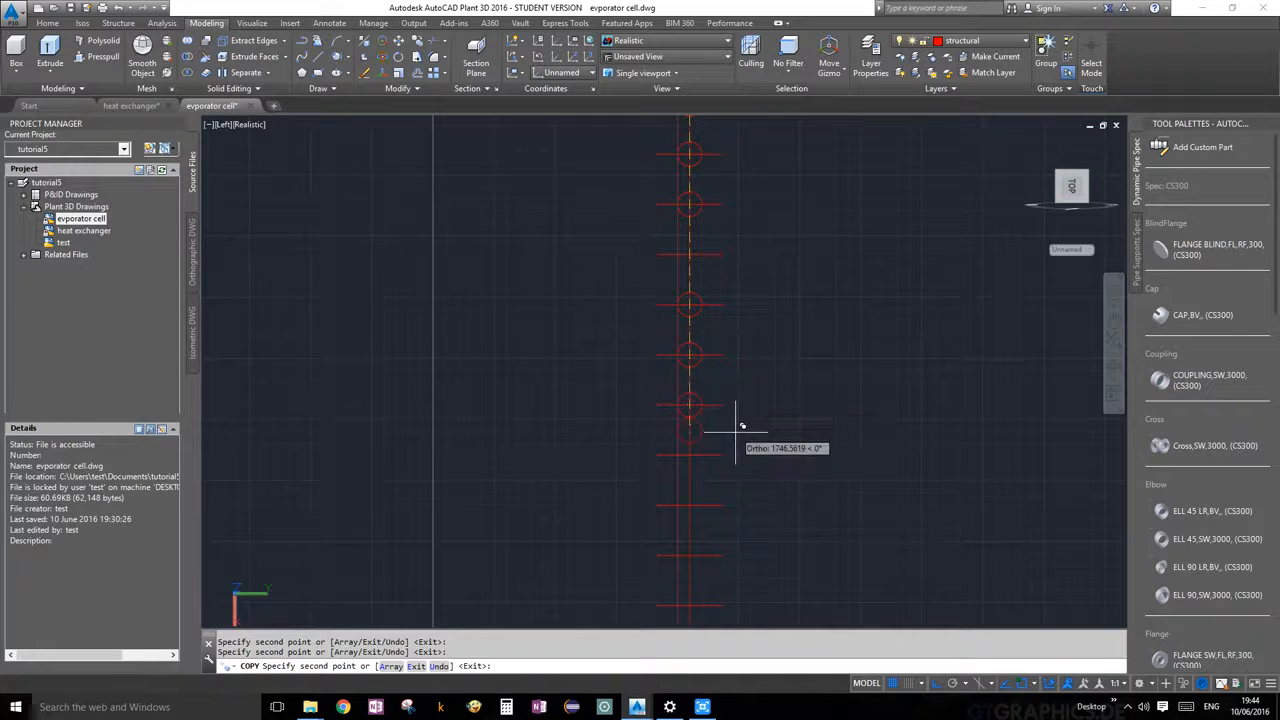
# Copy the same circle to the ninth through fourteenth division points down the vertical line at grid line 3
pyautogui.moveTo(742, 426); pyautogui.dragTo(733, 302, button='middle')
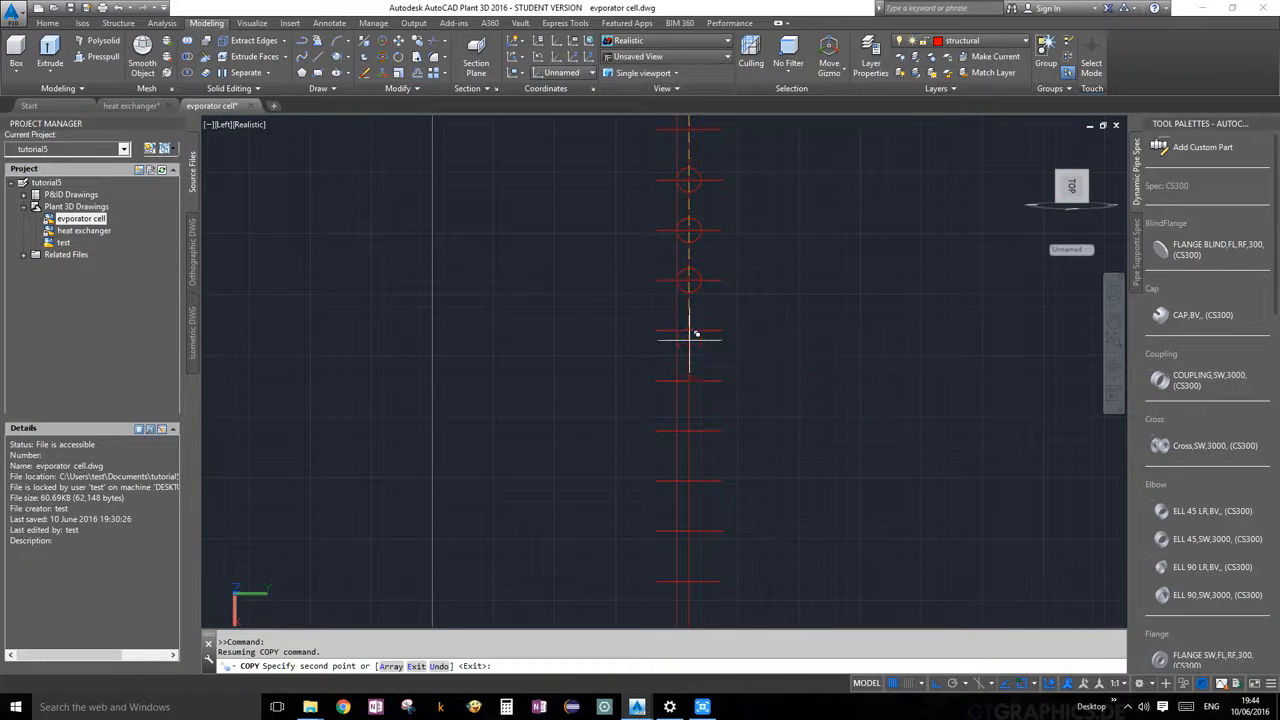
pyautogui.click(696, 328)
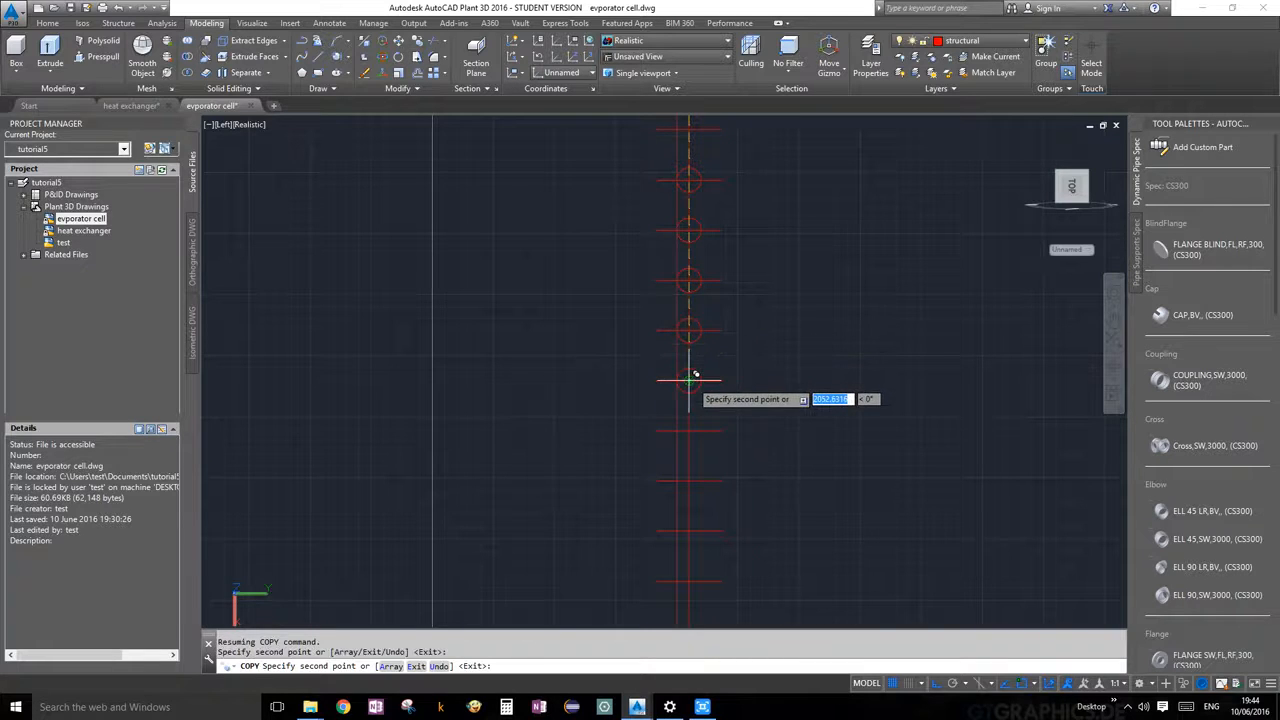
pyautogui.click(694, 380)
pyautogui.moveTo(771, 350); pyautogui.dragTo(771, 315, button='middle')
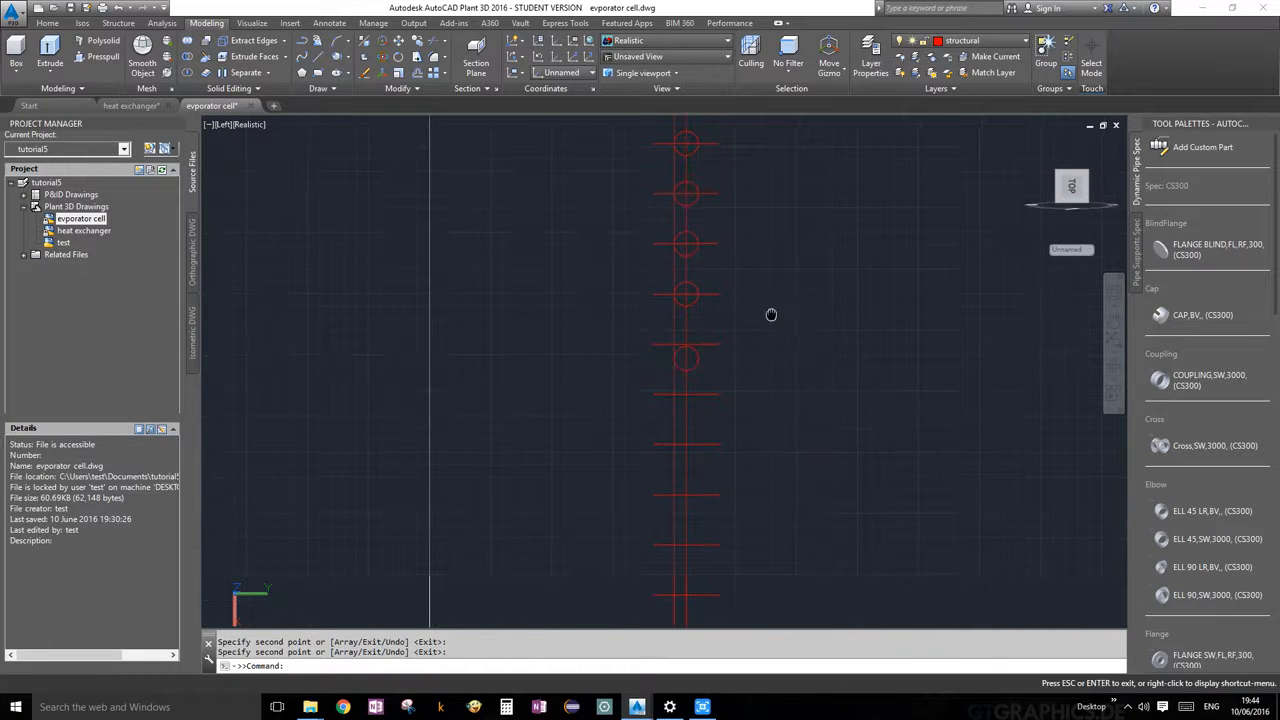
pyautogui.click(692, 338)
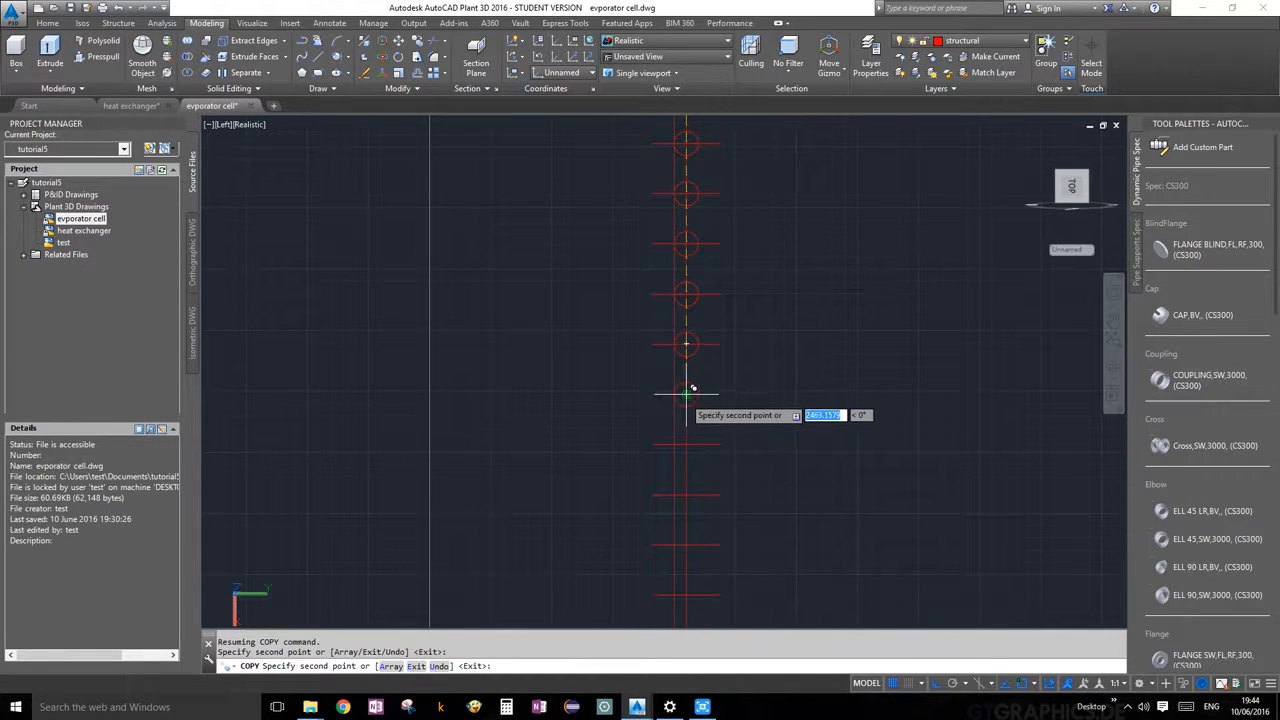
pyautogui.click(692, 390)
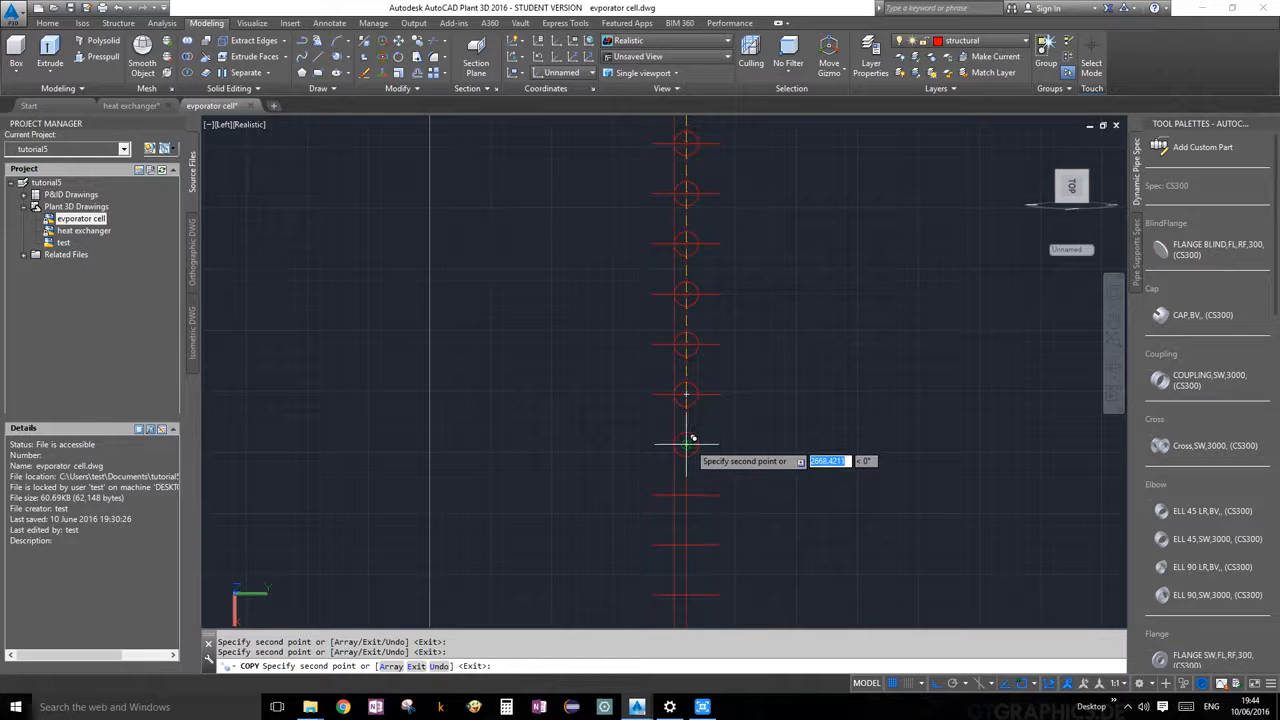
pyautogui.click(690, 446)
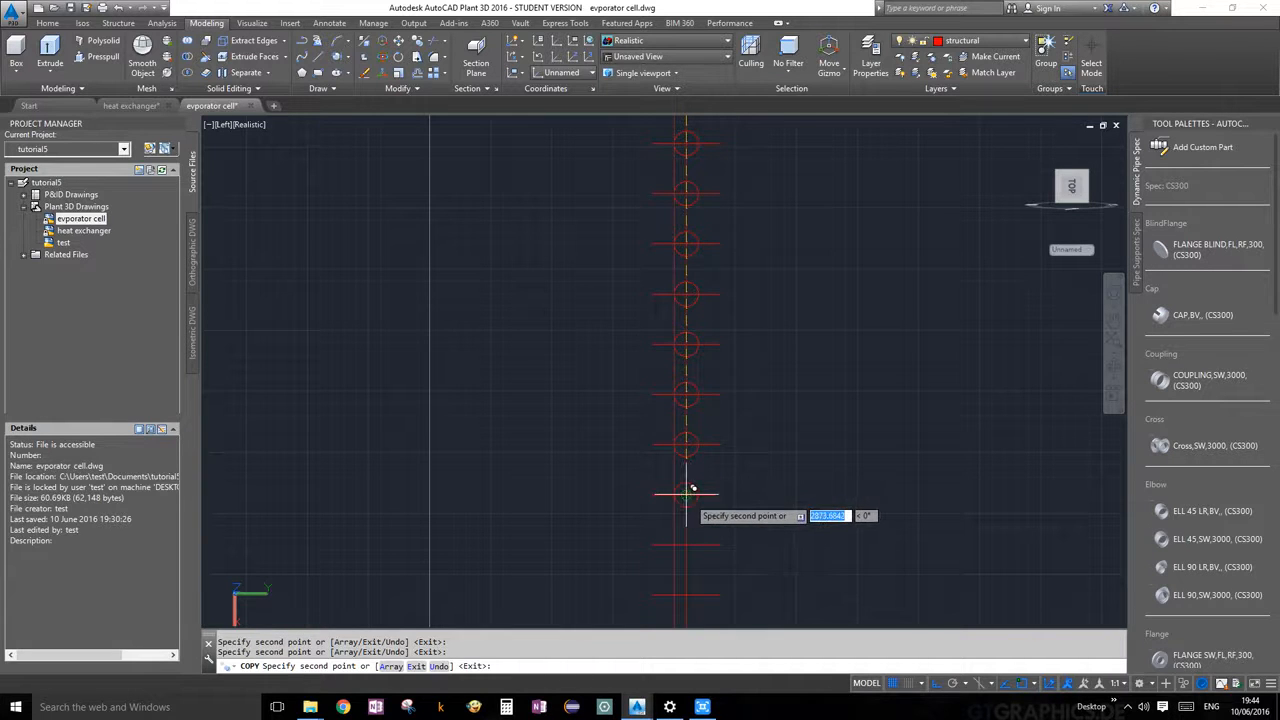
pyautogui.keyDown('shift'); pyautogui.moveTo(692, 489); pyautogui.dragTo(745, 263, button='middle'); pyautogui.keyUp('shift')
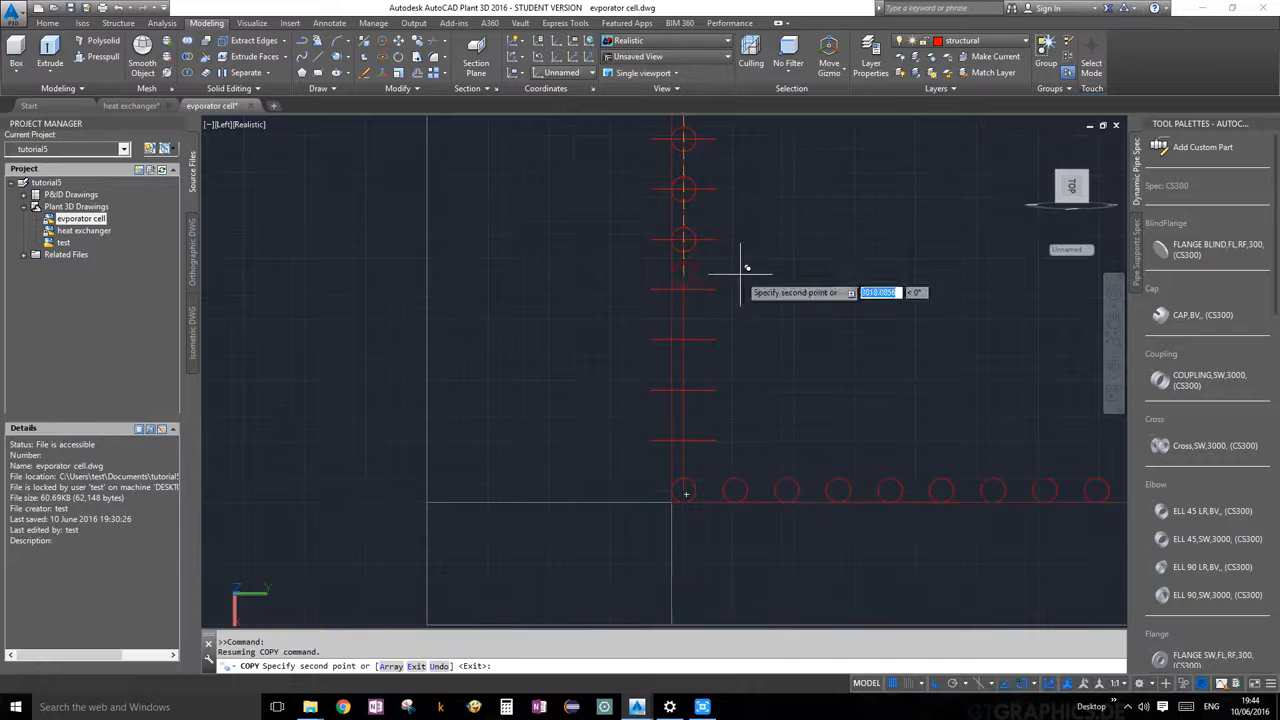
# Copy the same circle to the last four division points above the lower corner circle, and end the copying
pyautogui.click(685, 289)
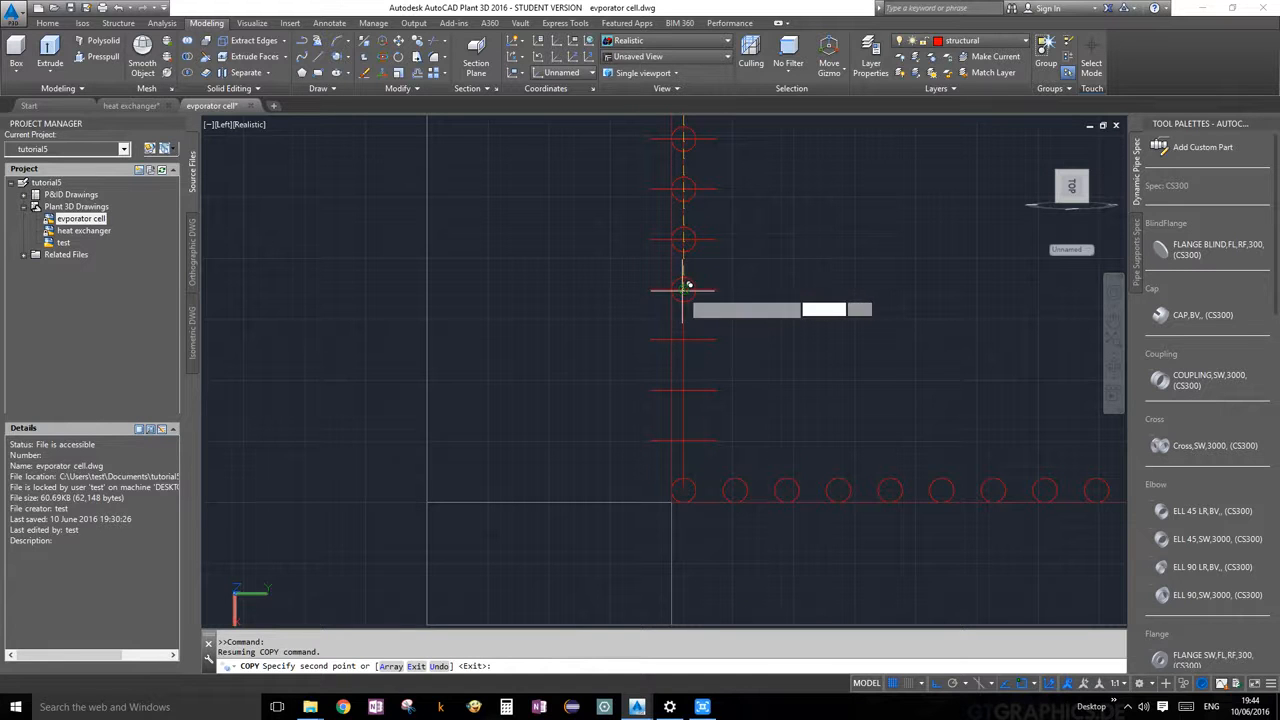
pyautogui.click(685, 340)
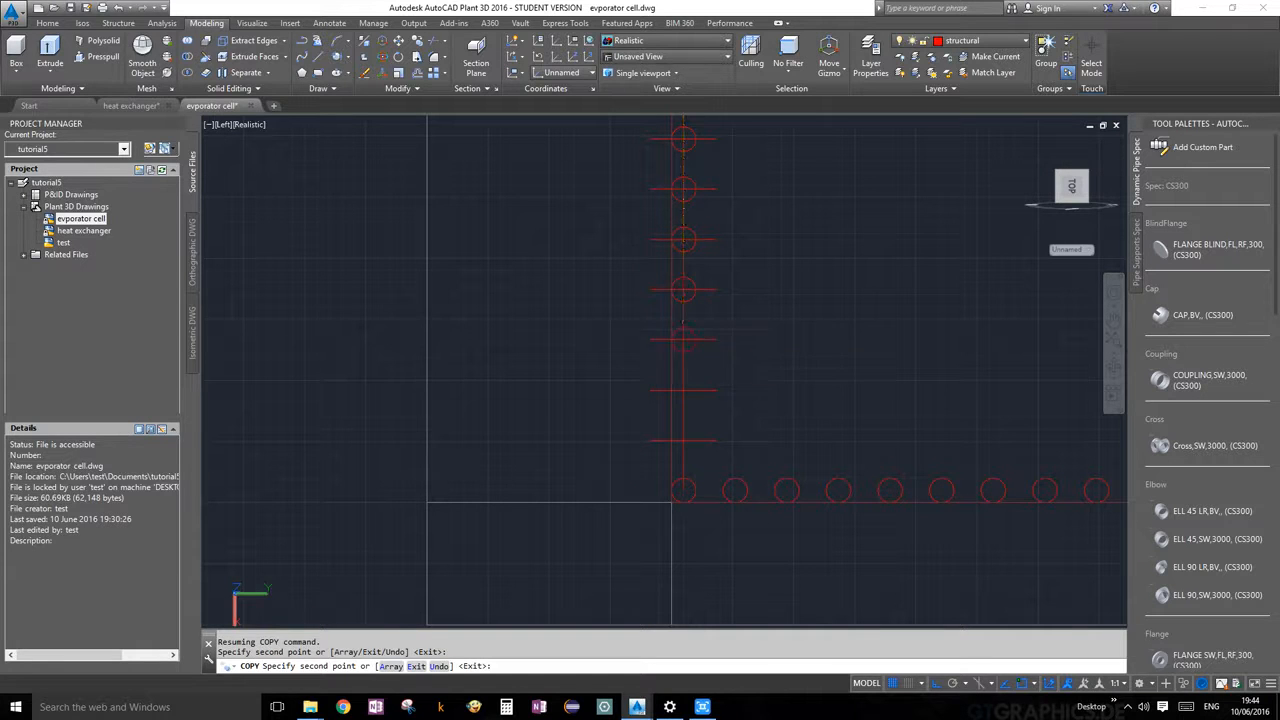
pyautogui.click(685, 390)
pyautogui.click(685, 440)
pyautogui.press('Escape')
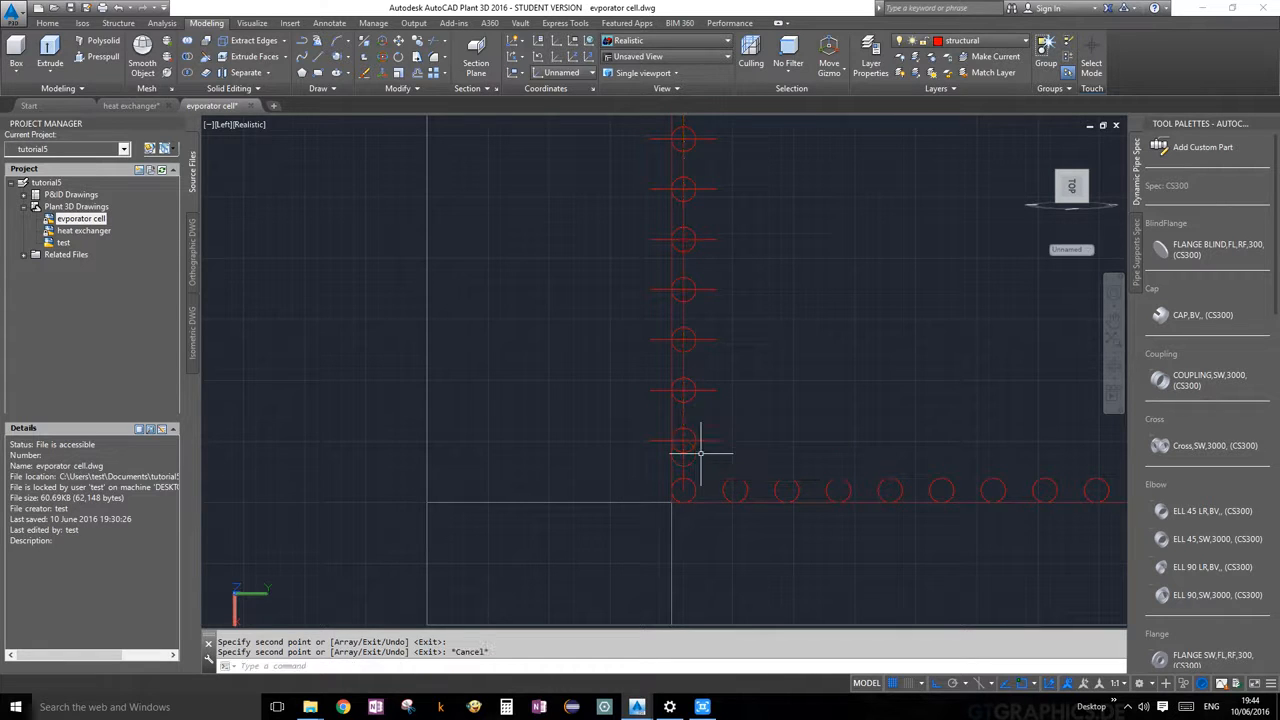
# Erase the vertical construction line between the corner circles at grid line 3 and the lowest division marker
pyautogui.click(684, 457)
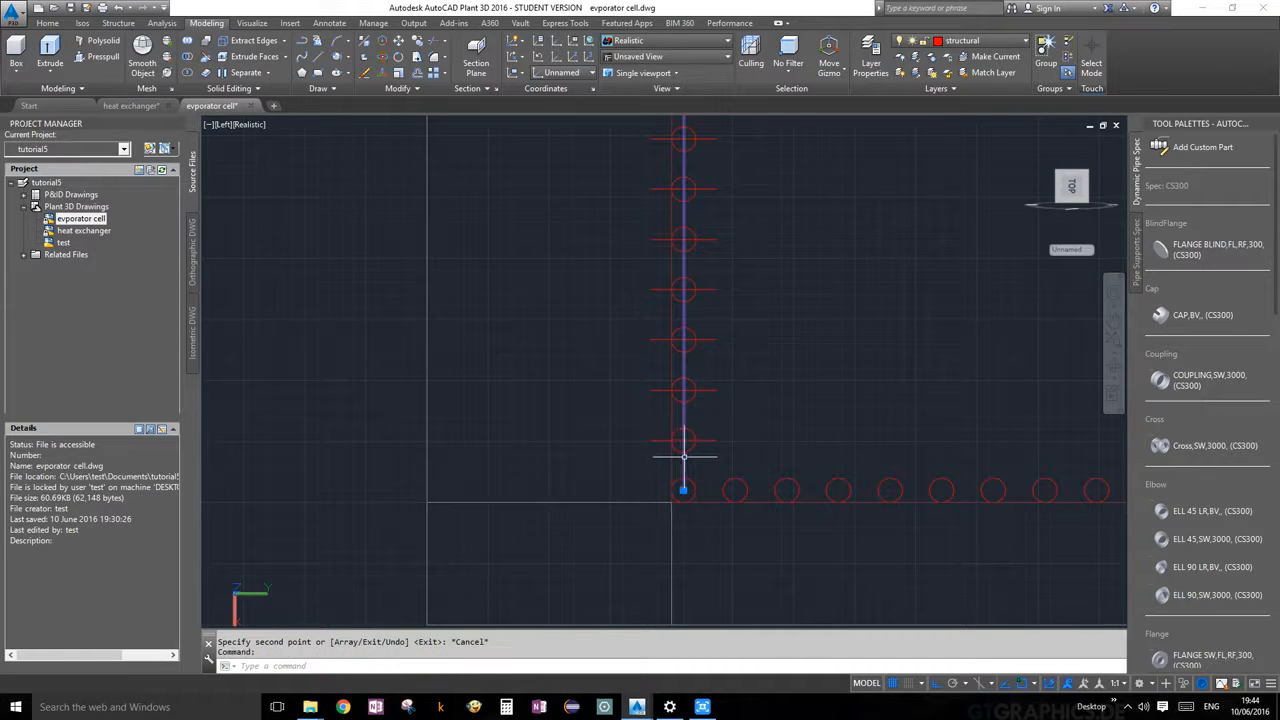
pyautogui.press('Delete')
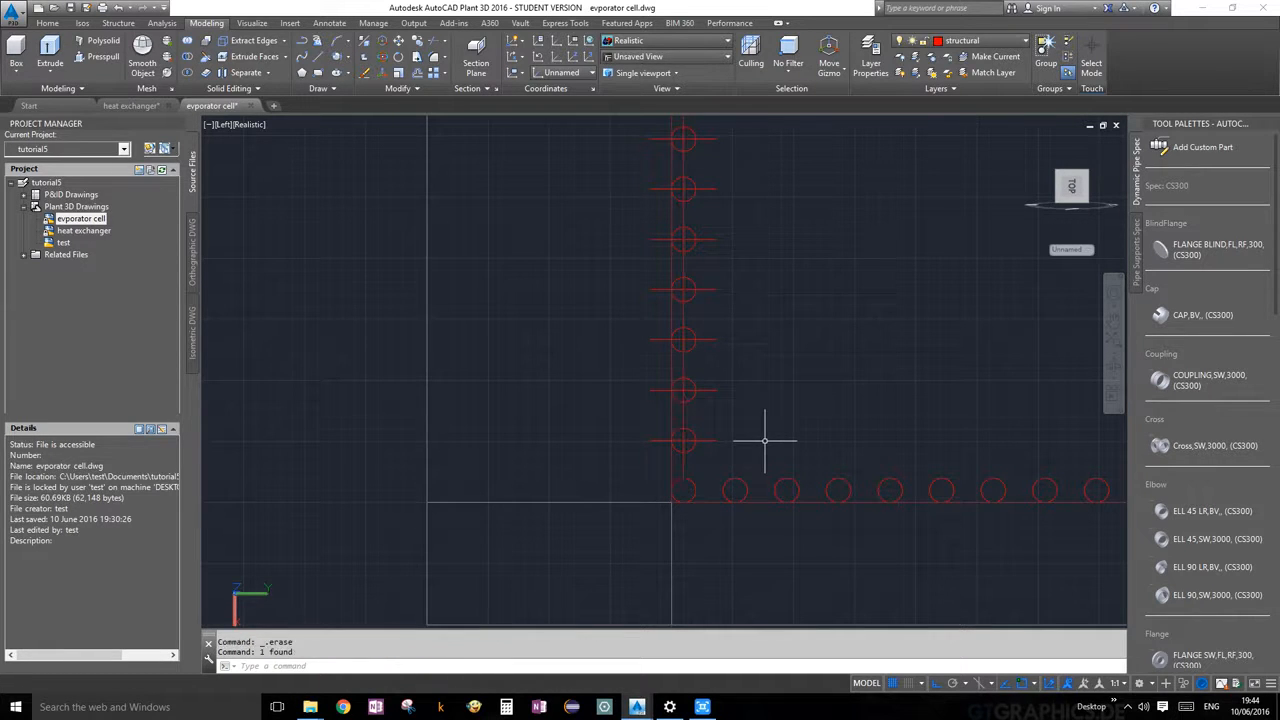
pyautogui.click(702, 438)
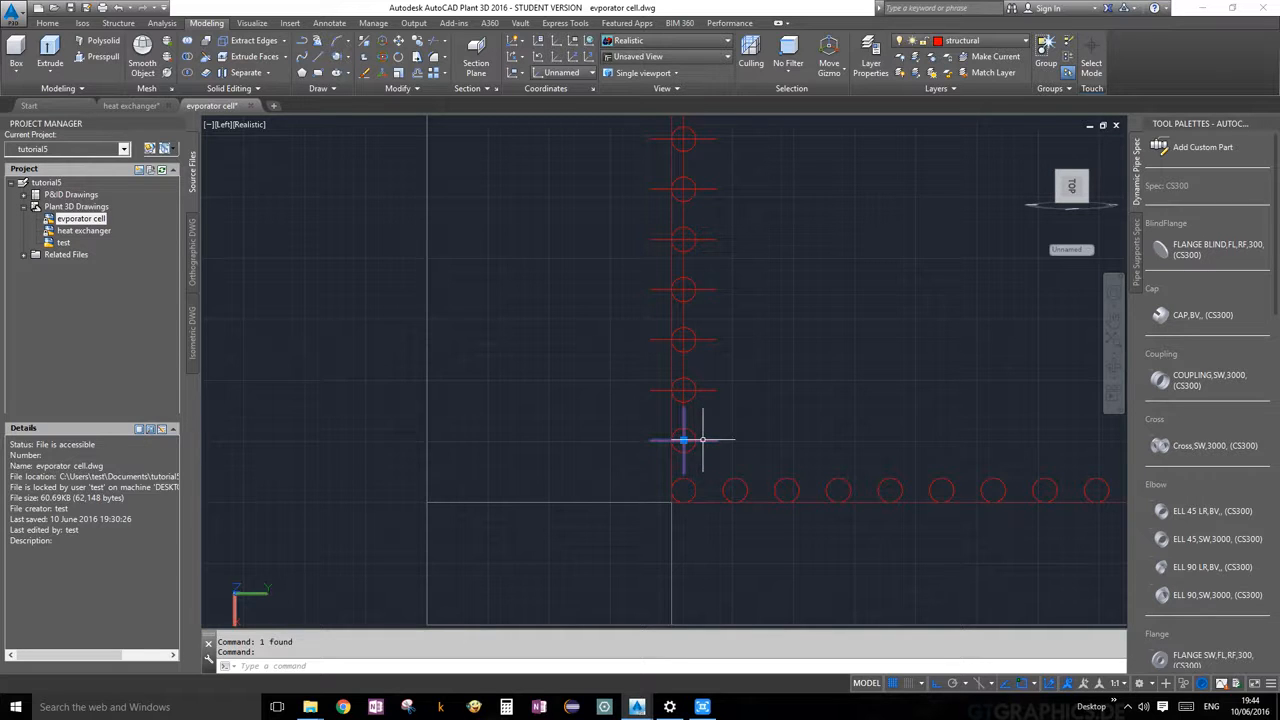
pyautogui.press('Delete')
# Erase the next ten division markers up the column of circles at grid line 3, keeping the circles
pyautogui.scroll(-3, 762, 425)
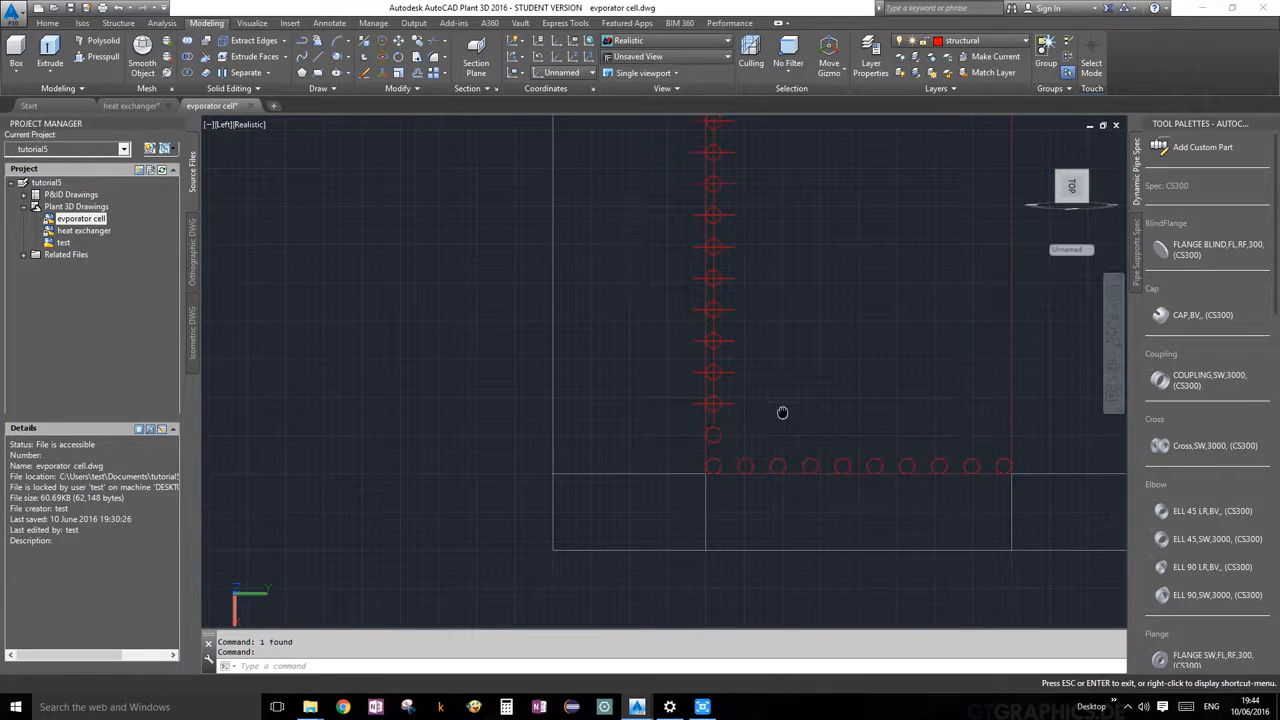
pyautogui.click(744, 452)
pyautogui.moveTo(744, 452); pyautogui.dragTo(732, 135)
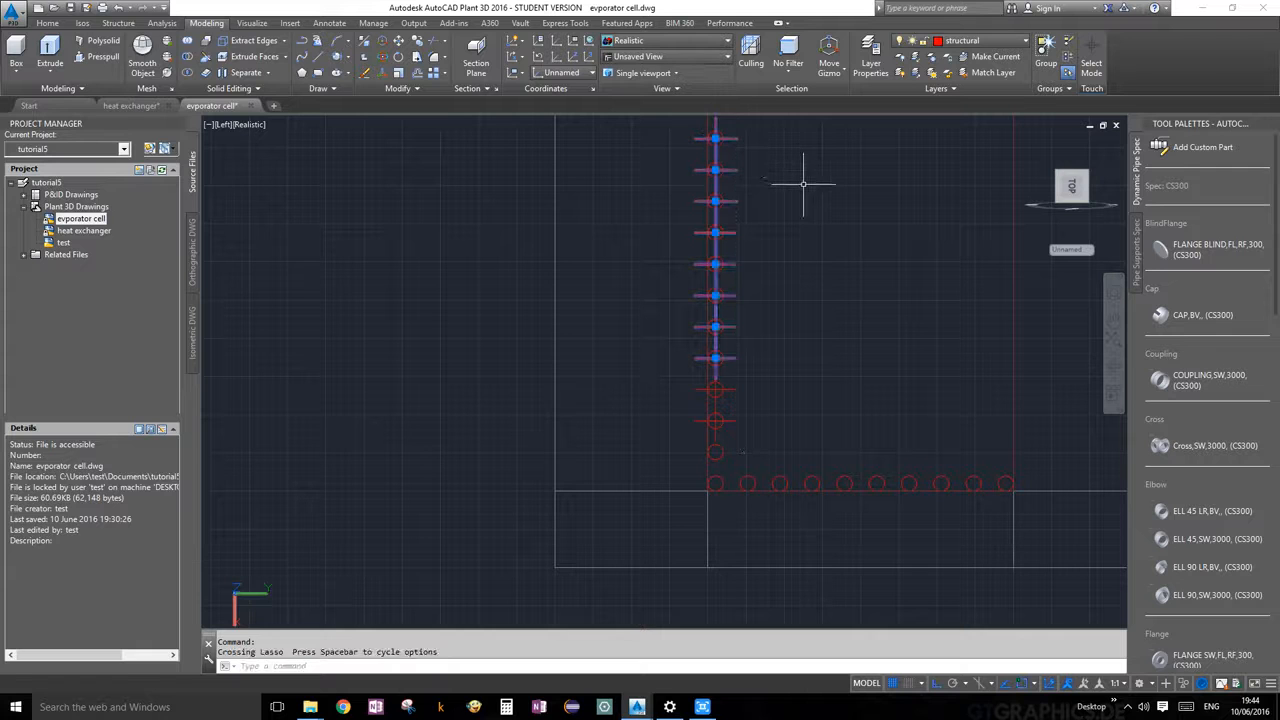
pyautogui.press('Delete')
pyautogui.moveTo(751, 440)
pyautogui.mouseDown()
pyautogui.moveTo(714, 409)
pyautogui.moveTo(734, 375)
pyautogui.mouseUp()
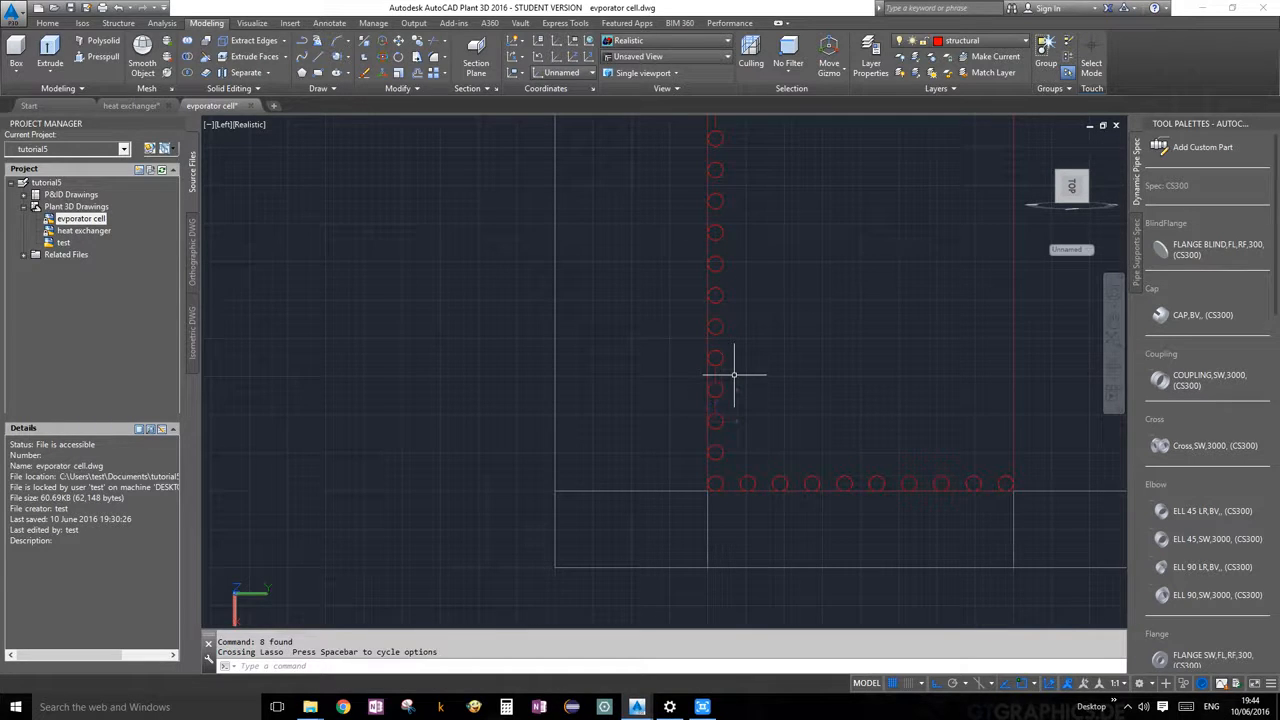
# Try to erase the upper division markers at grid line 3, and undo that erasure
pyautogui.scroll(-2, 826, 331)
pyautogui.moveTo(826, 331); pyautogui.dragTo(808, 511, button='middle')
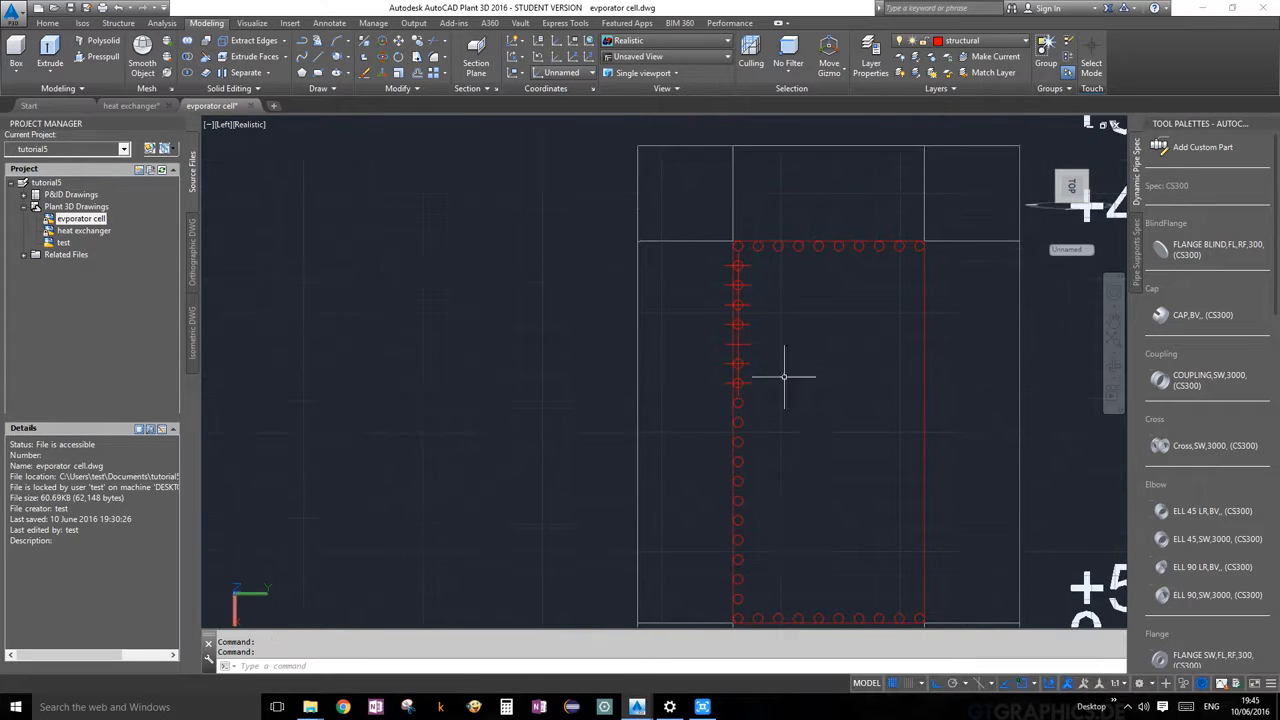
pyautogui.scroll(3, 784, 376)
pyautogui.scroll(-2, 748, 388)
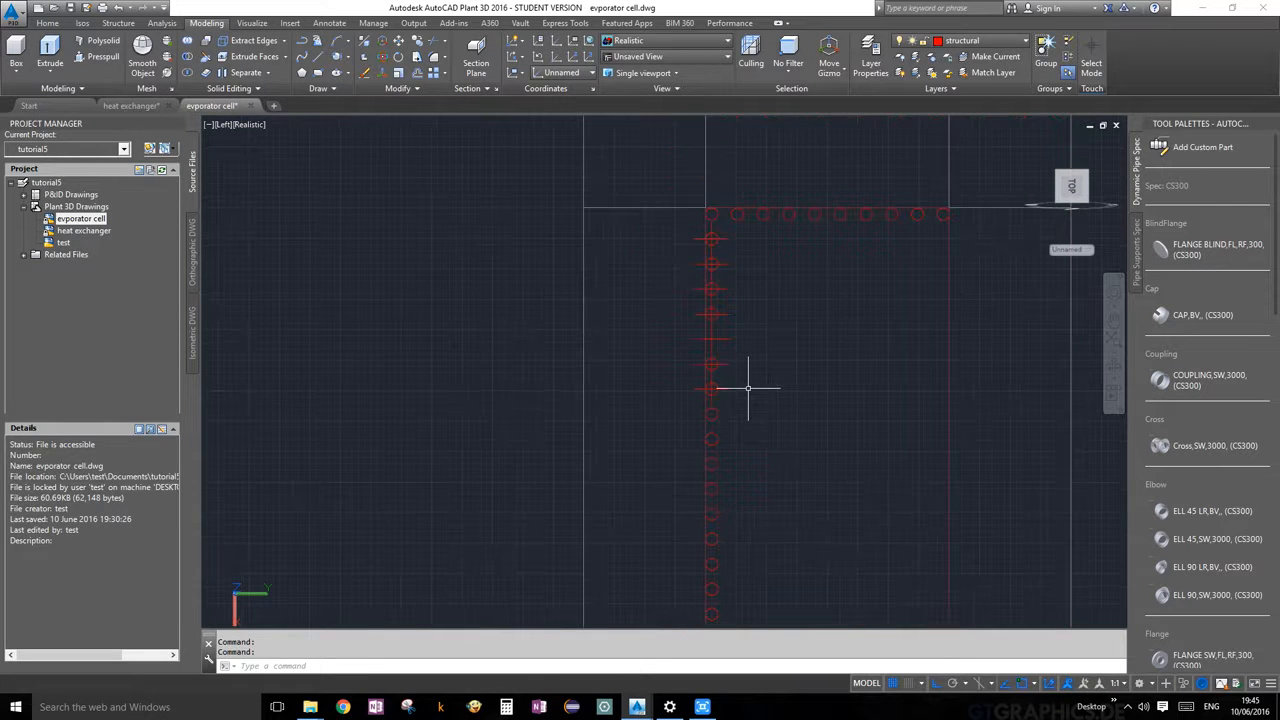
pyautogui.moveTo(745, 390)
pyautogui.mouseDown()
pyautogui.moveTo(731, 214)
pyautogui.moveTo(730, 258)
pyautogui.mouseUp()
pyautogui.press('Delete')
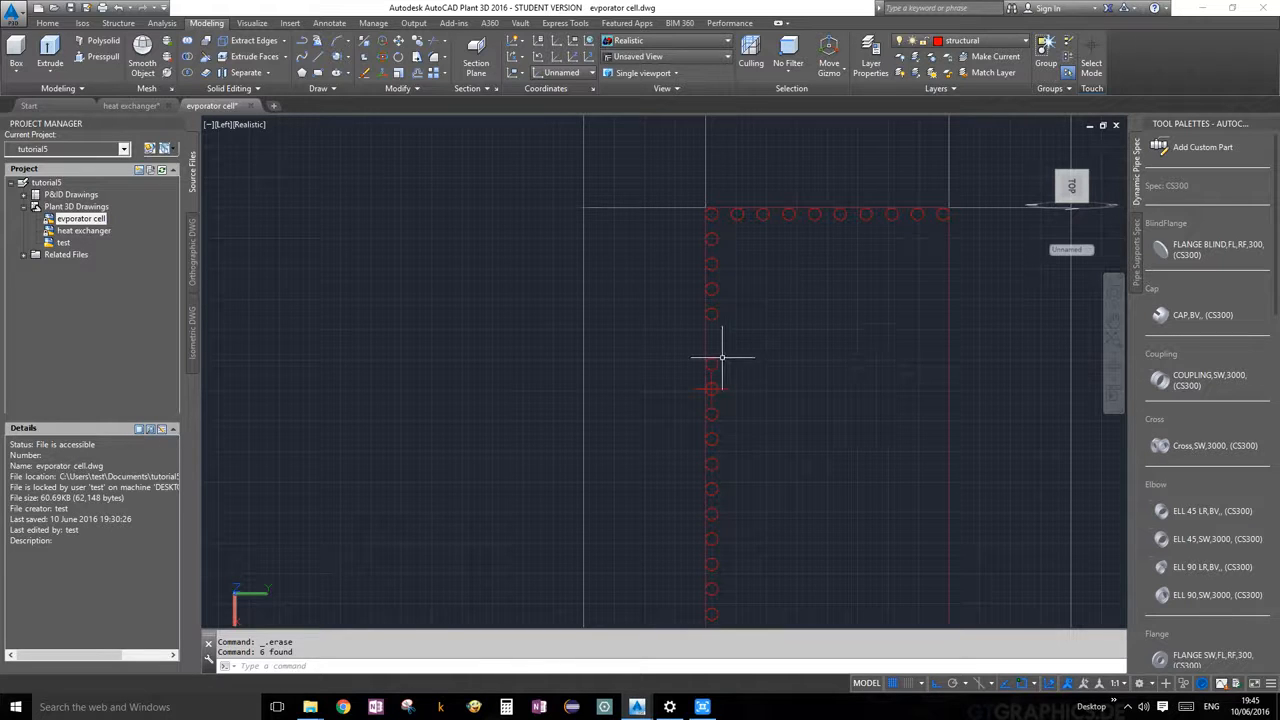
pyautogui.click(118, 10)
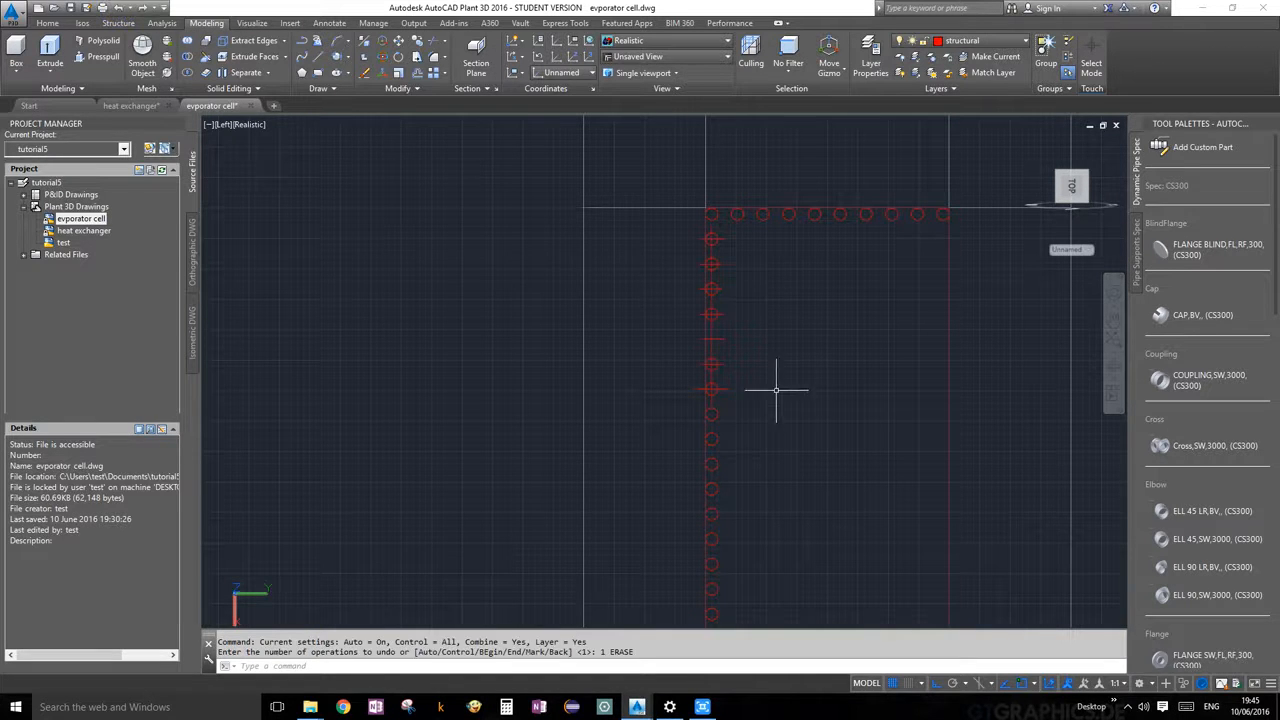
# Copy the circle at the sixth division point from its centre to the empty fifth division point directly above
pyautogui.scroll(2, 702, 361)
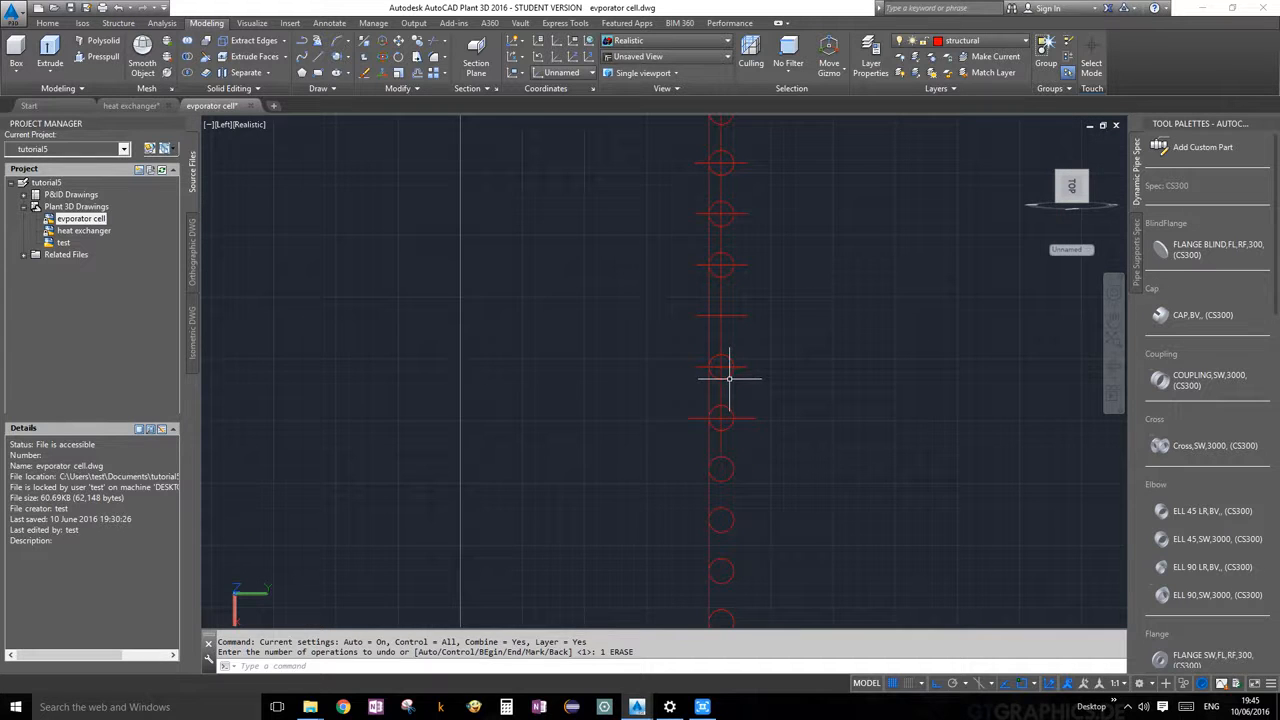
pyautogui.click(729, 377)
pyautogui.write('d')
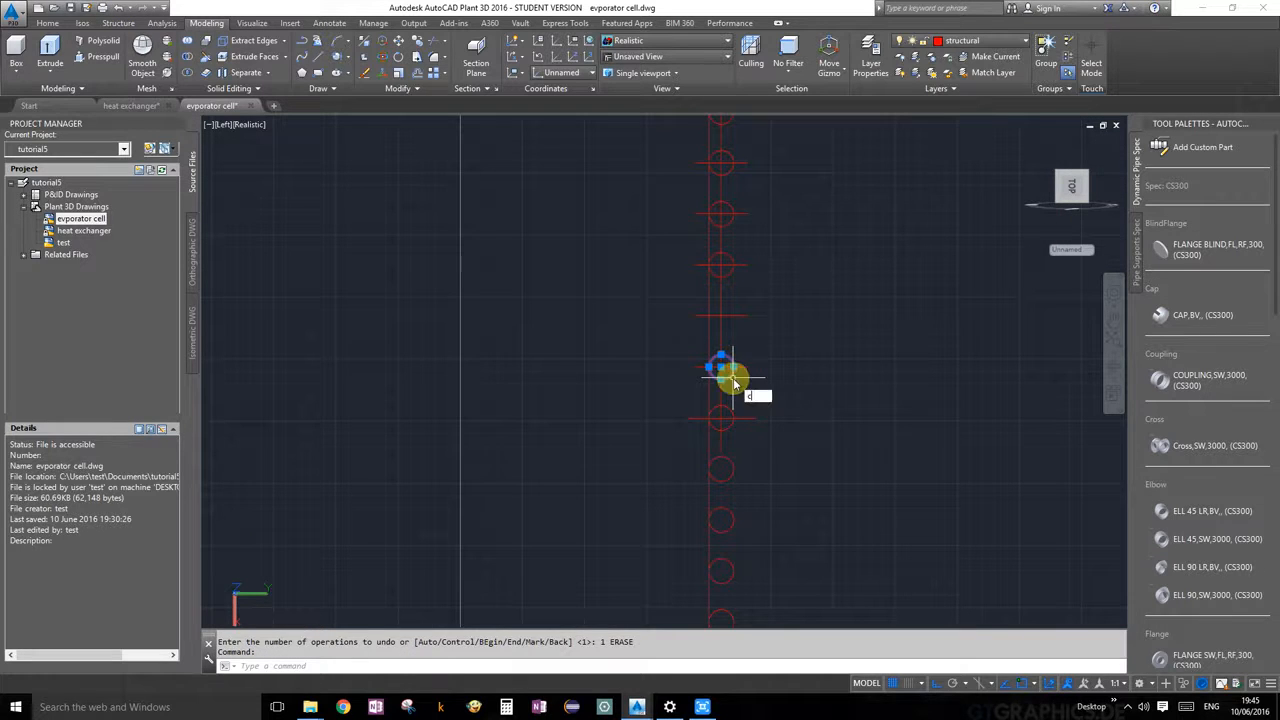
pyautogui.write('opy')
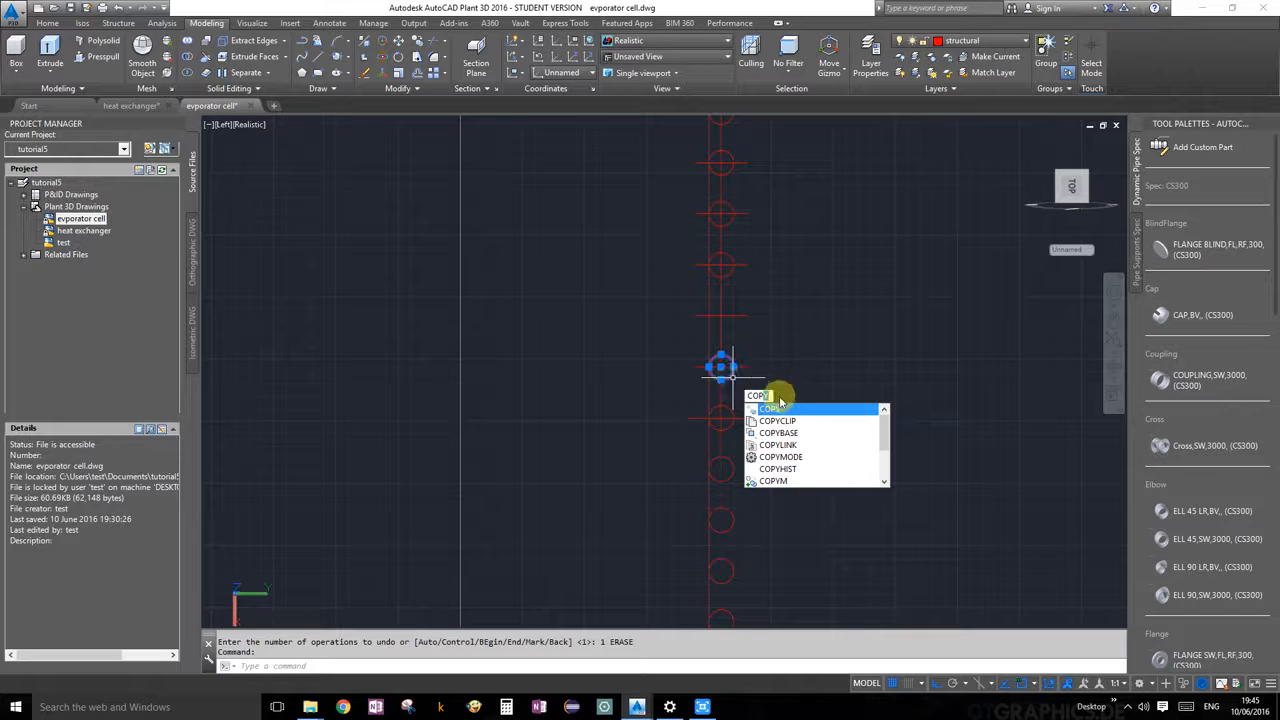
pyautogui.press('Return')
pyautogui.click(721, 367)
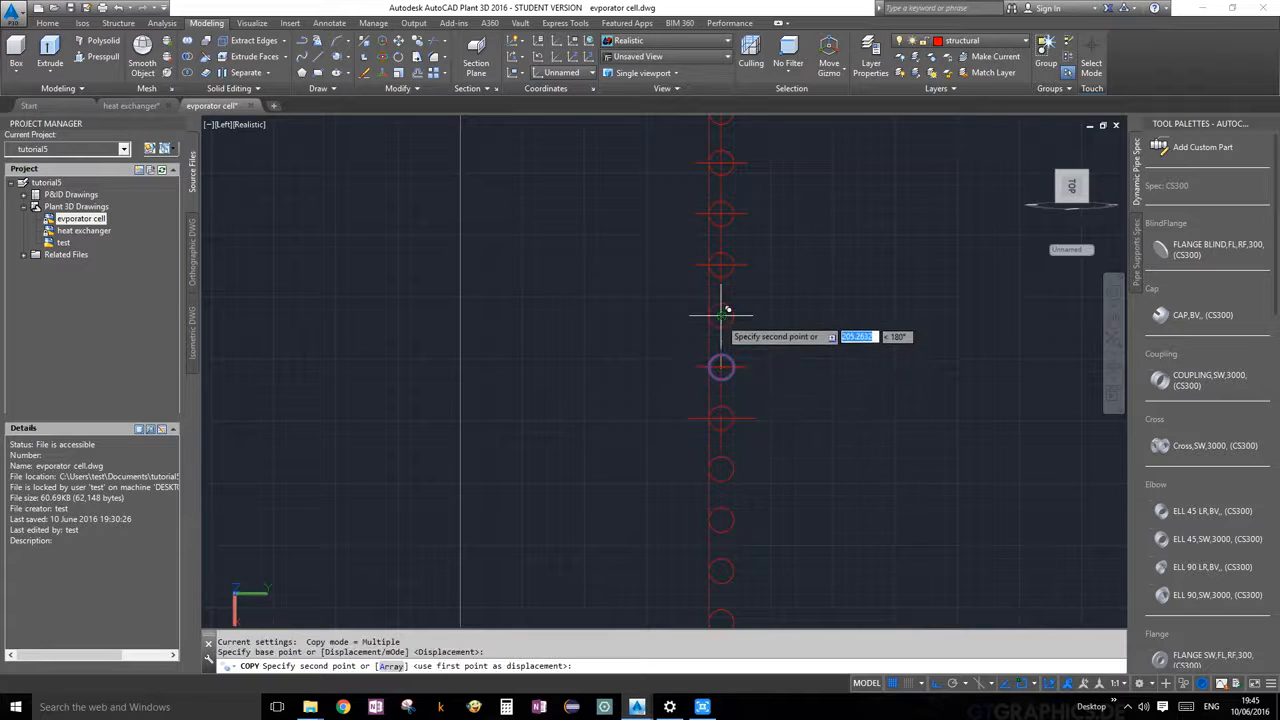
pyautogui.click(721, 315)
pyautogui.press('Escape')
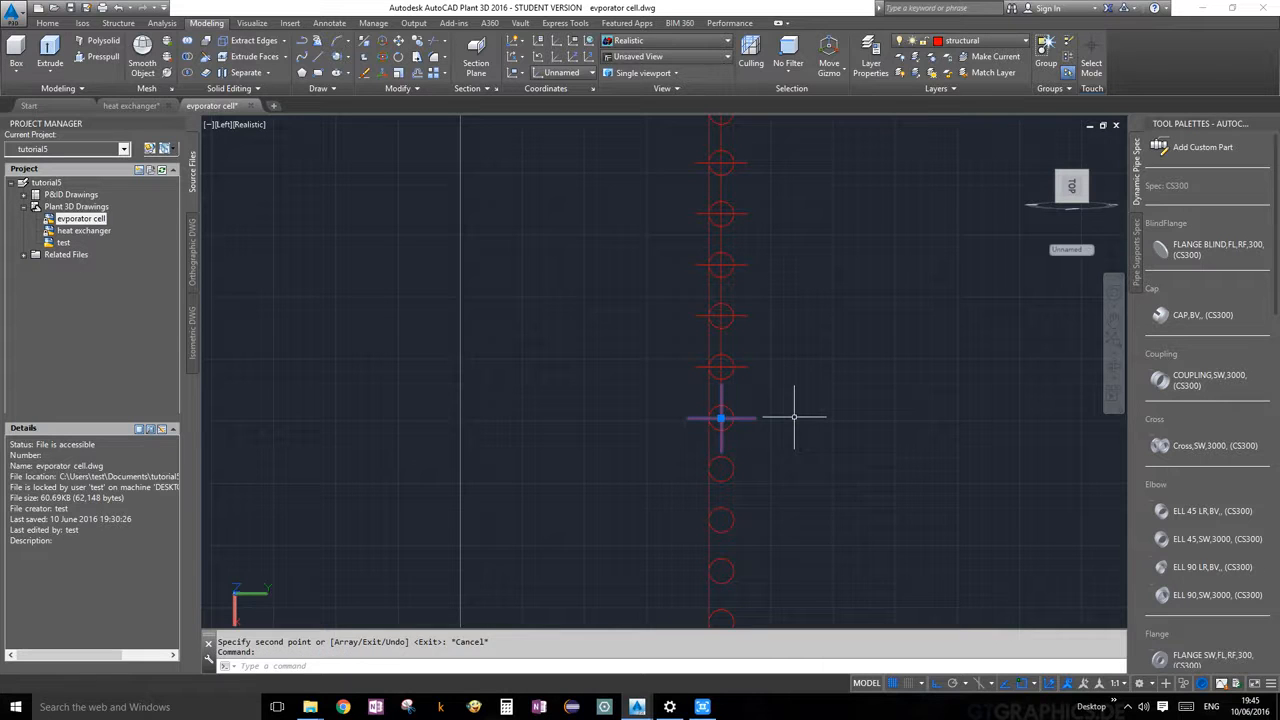
# Erase the remaining division markers from the upper circles at grid line 3, keeping the circles
pyautogui.press('Delete')
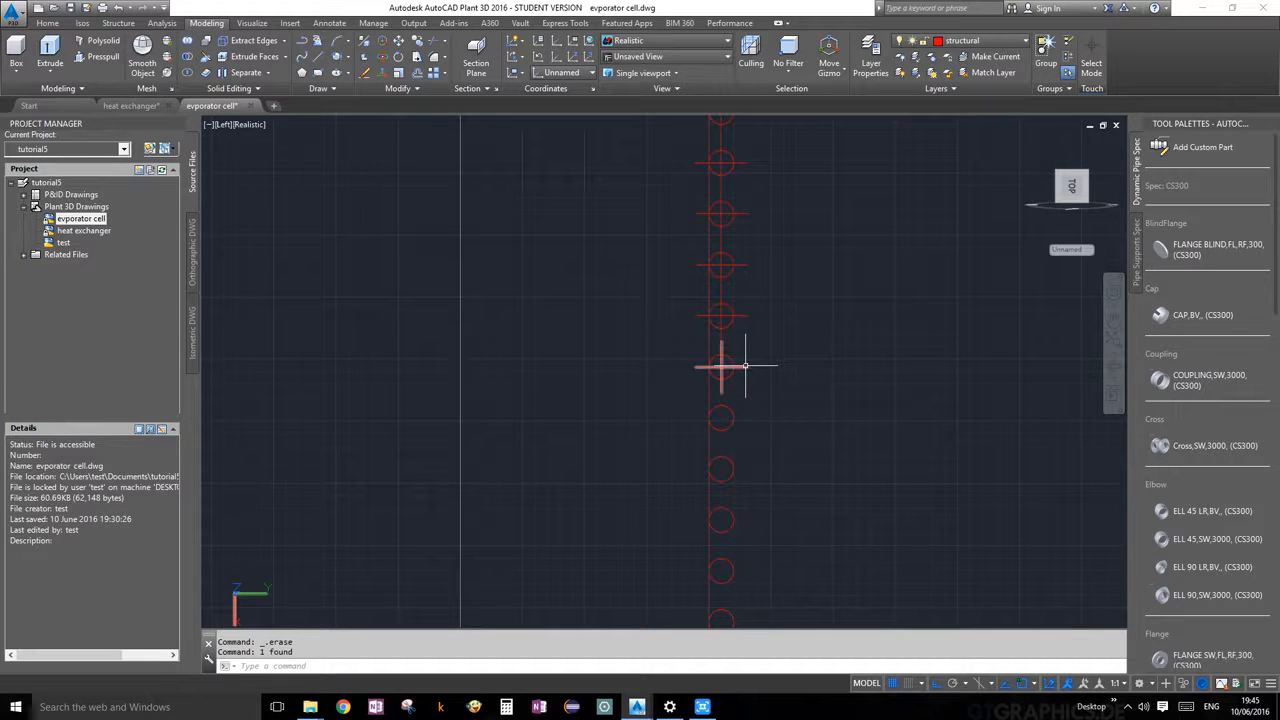
pyautogui.moveTo(762, 344)
pyautogui.mouseDown()
pyautogui.moveTo(735, 205)
pyautogui.moveTo(740, 155)
pyautogui.mouseUp()
pyautogui.press('Delete')
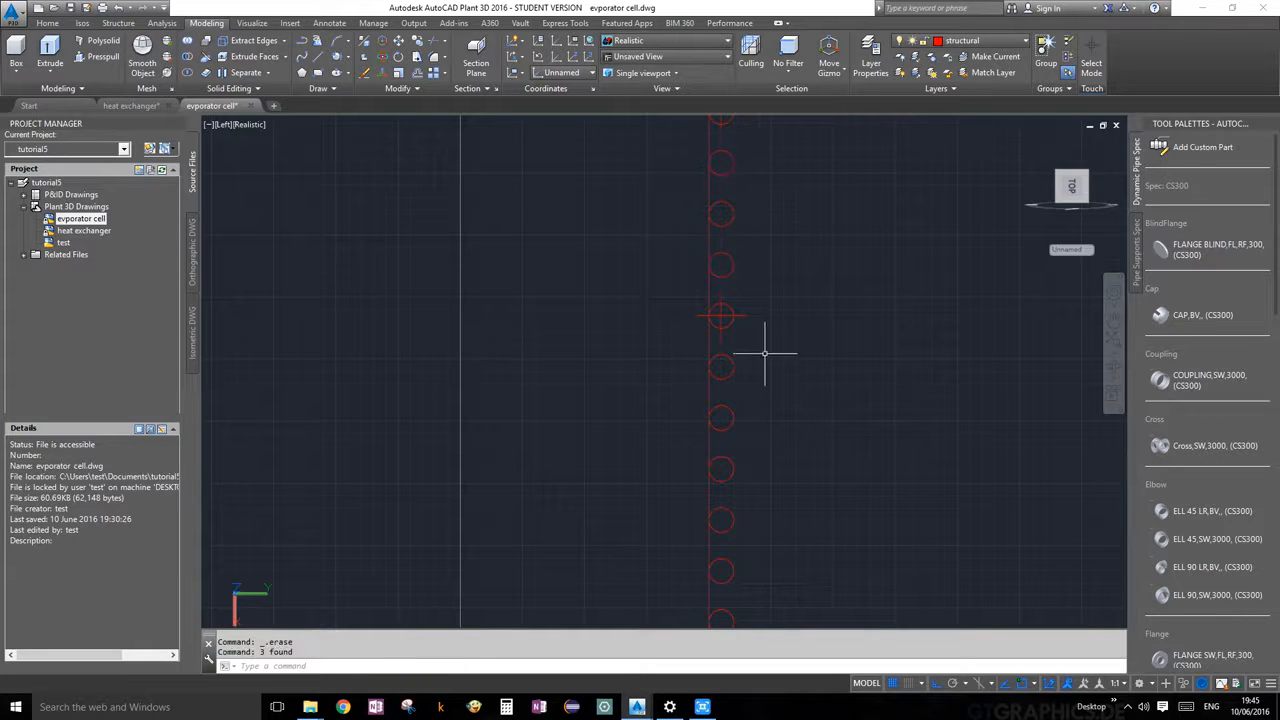
pyautogui.moveTo(764, 352)
pyautogui.mouseDown()
pyautogui.moveTo(740, 289)
pyautogui.moveTo(731, 318)
pyautogui.mouseUp()
pyautogui.press('Delete')
# Mirror the circles between the corners at grid line 3 about the profile's vertical midline onto grid line 2, keeping the source objects
pyautogui.scroll(-8, 750, 312)
pyautogui.scroll(7, 745, 285)
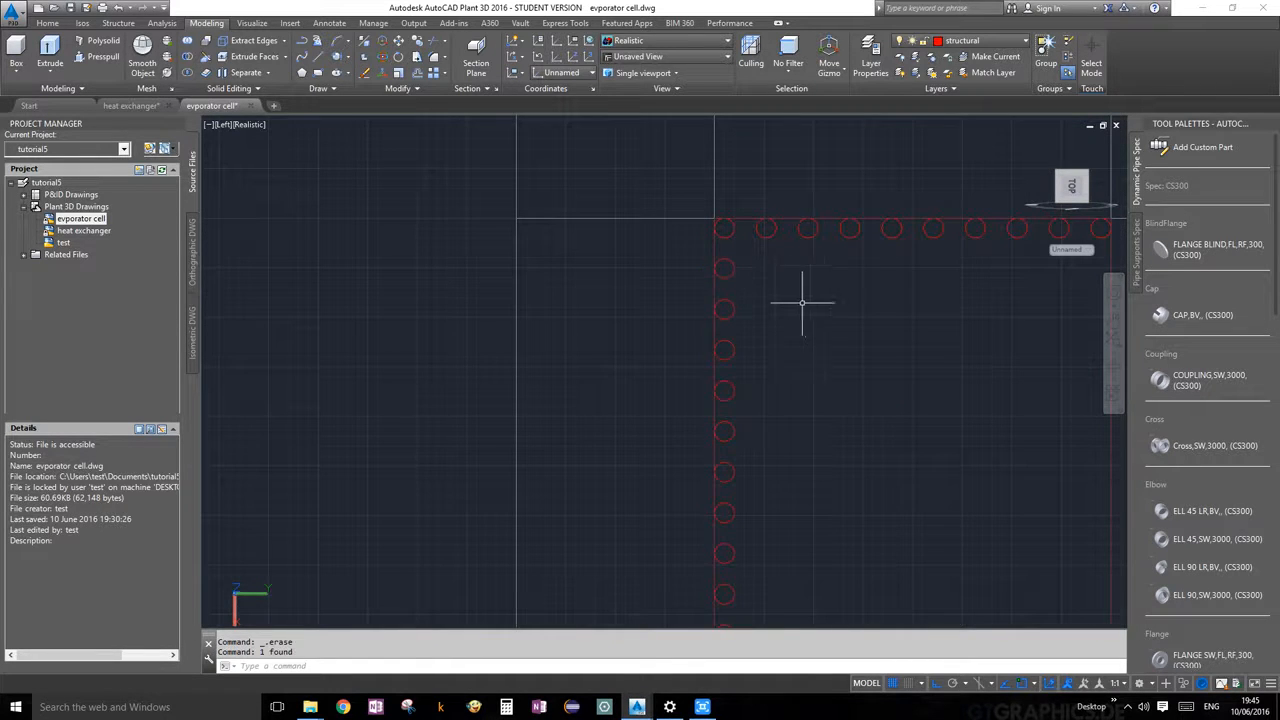
pyautogui.scroll(-7, 838, 368)
pyautogui.scroll(2, 815, 417)
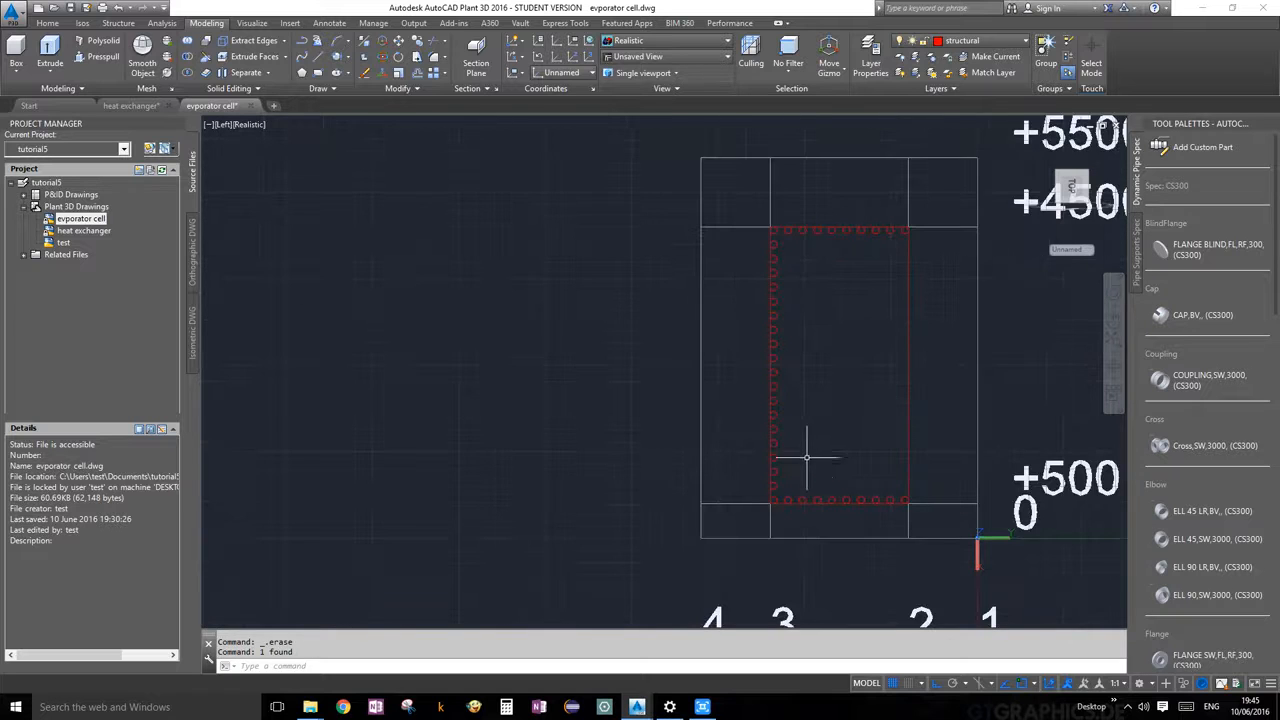
pyautogui.moveTo(790, 490)
pyautogui.mouseDown()
pyautogui.moveTo(766, 486)
pyautogui.moveTo(750, 392)
pyautogui.moveTo(772, 240)
pyautogui.mouseUp()
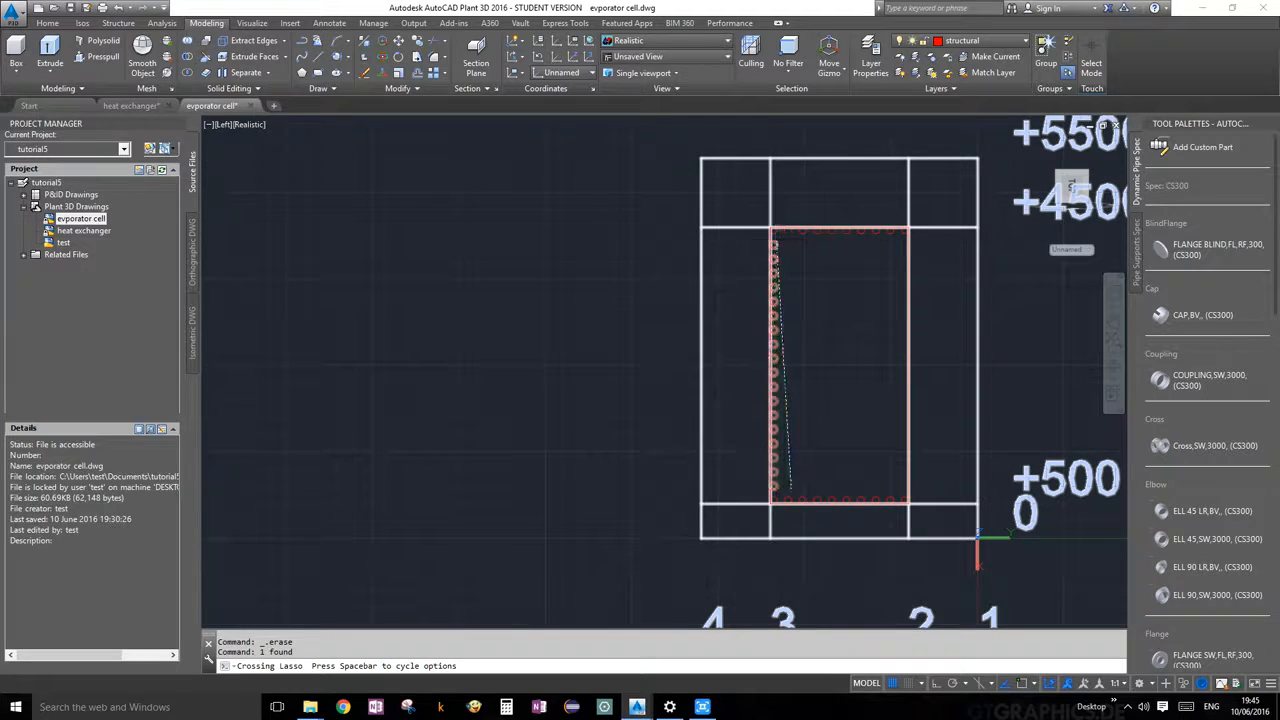
pyautogui.scroll(2, 858, 314)
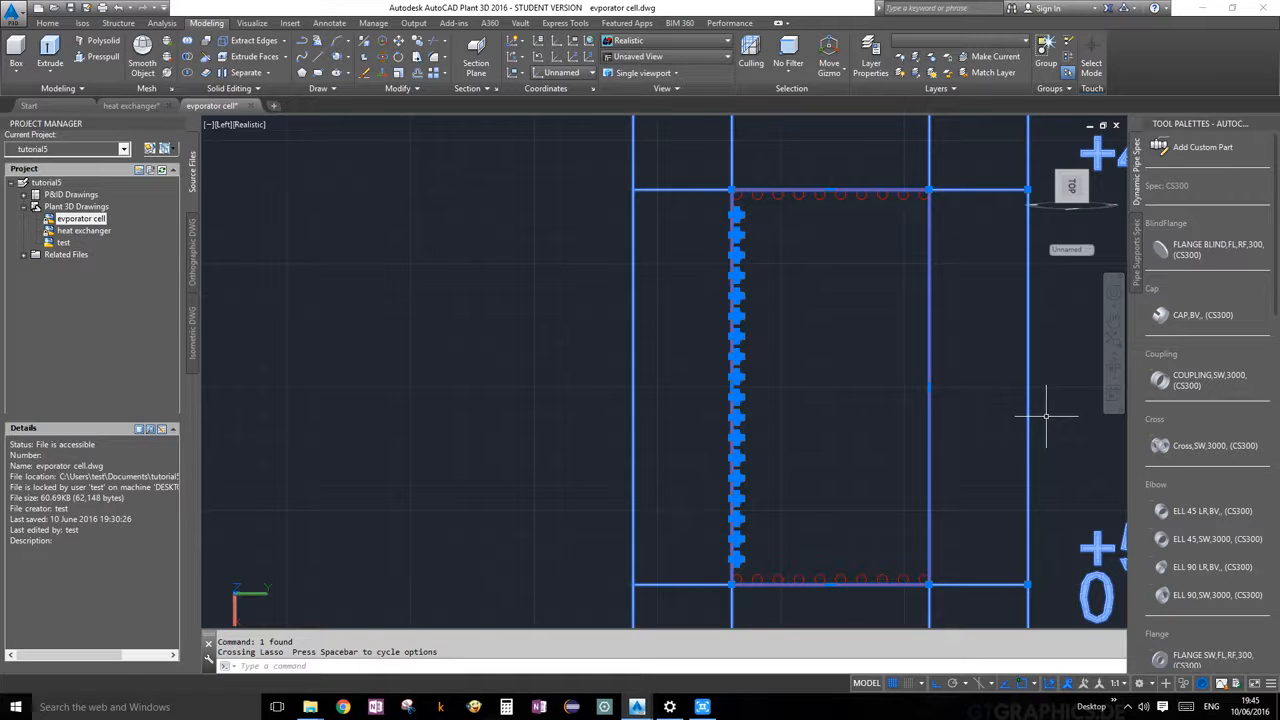
pyautogui.moveTo(1046, 415)
pyautogui.mouseDown()
pyautogui.moveTo(909, 340)
pyautogui.moveTo(920, 263)
pyautogui.moveTo(1017, 245)
pyautogui.moveTo(1040, 265)
pyautogui.mouseUp()
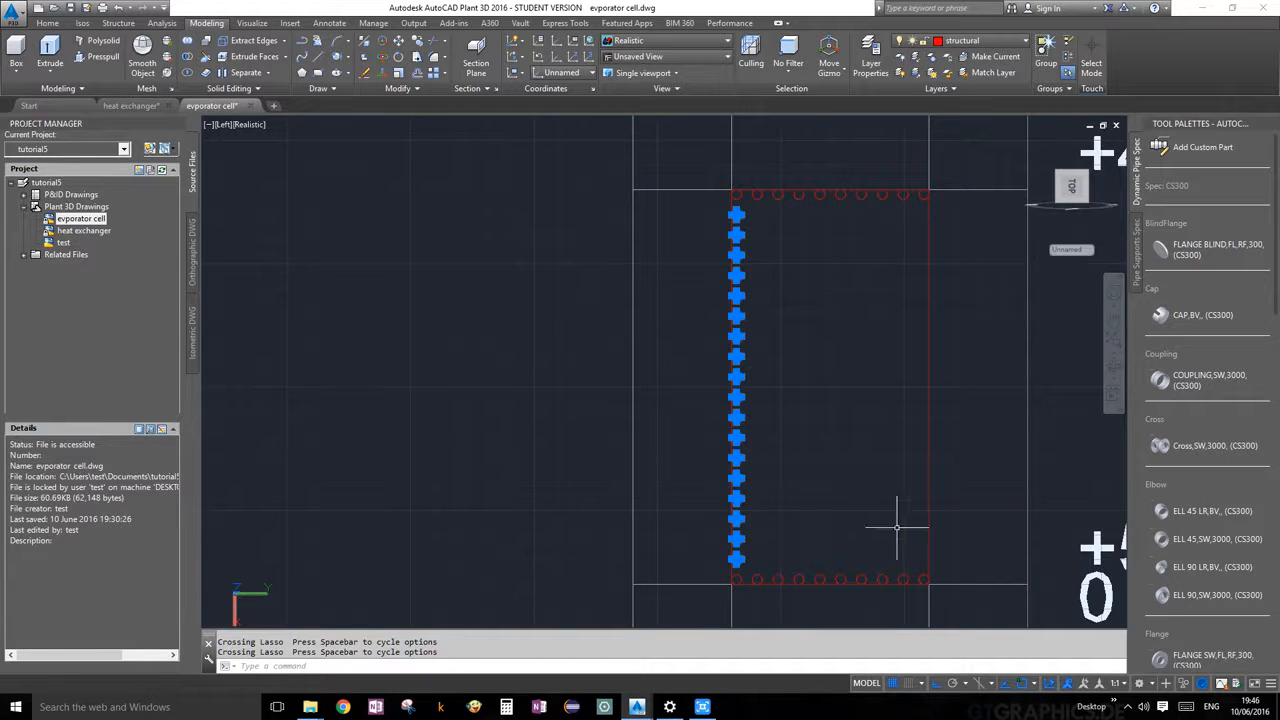
pyautogui.click(401, 92)
pyautogui.click(431, 104)
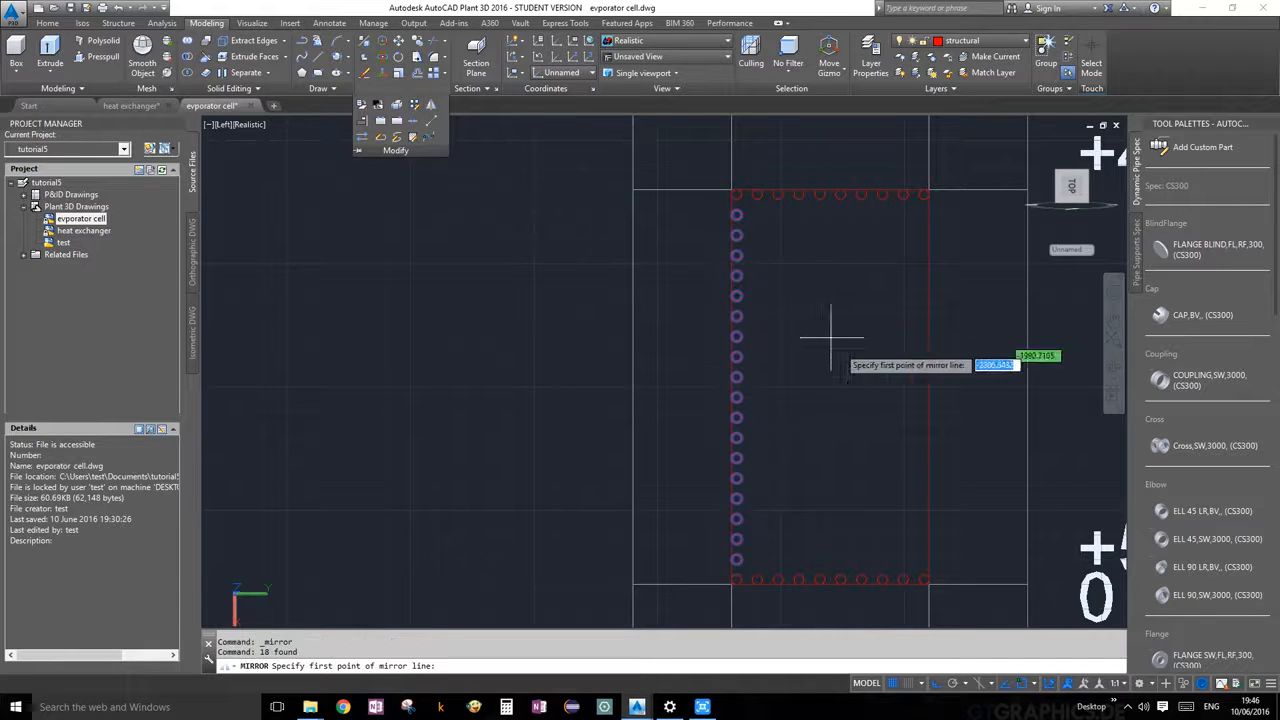
pyautogui.click(831, 190)
pyautogui.click(837, 298)
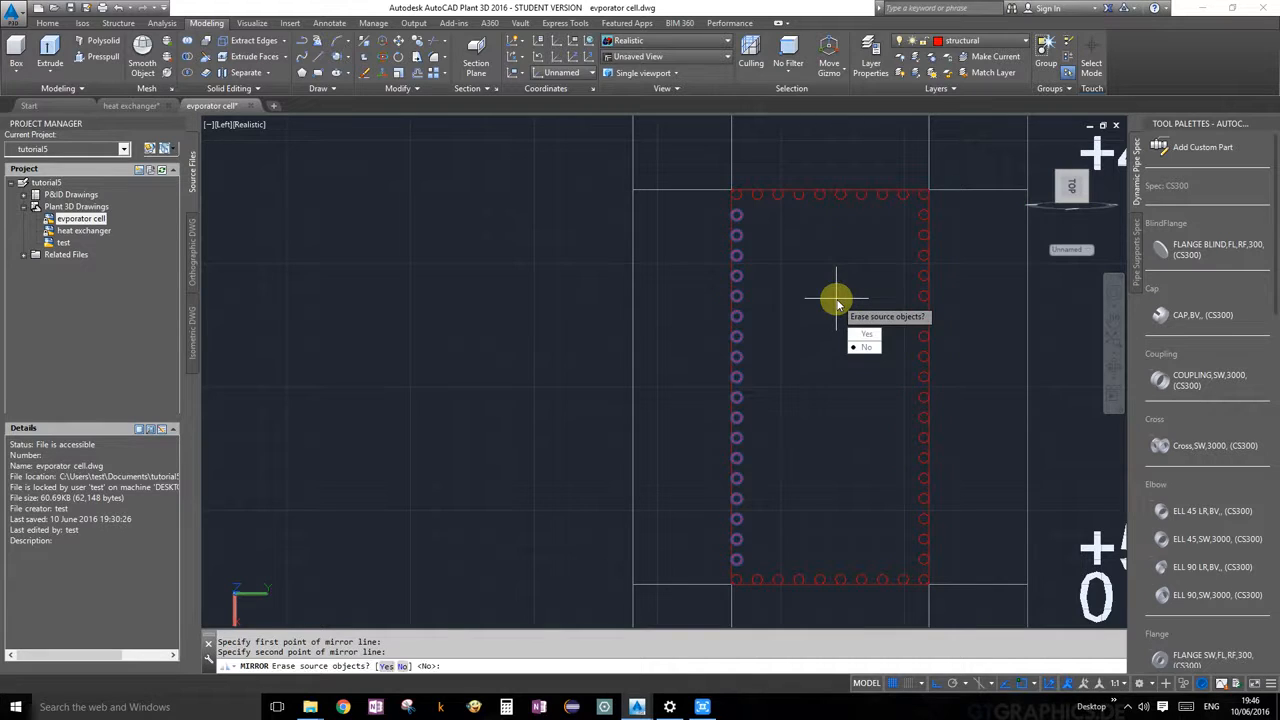
pyautogui.click(867, 347)
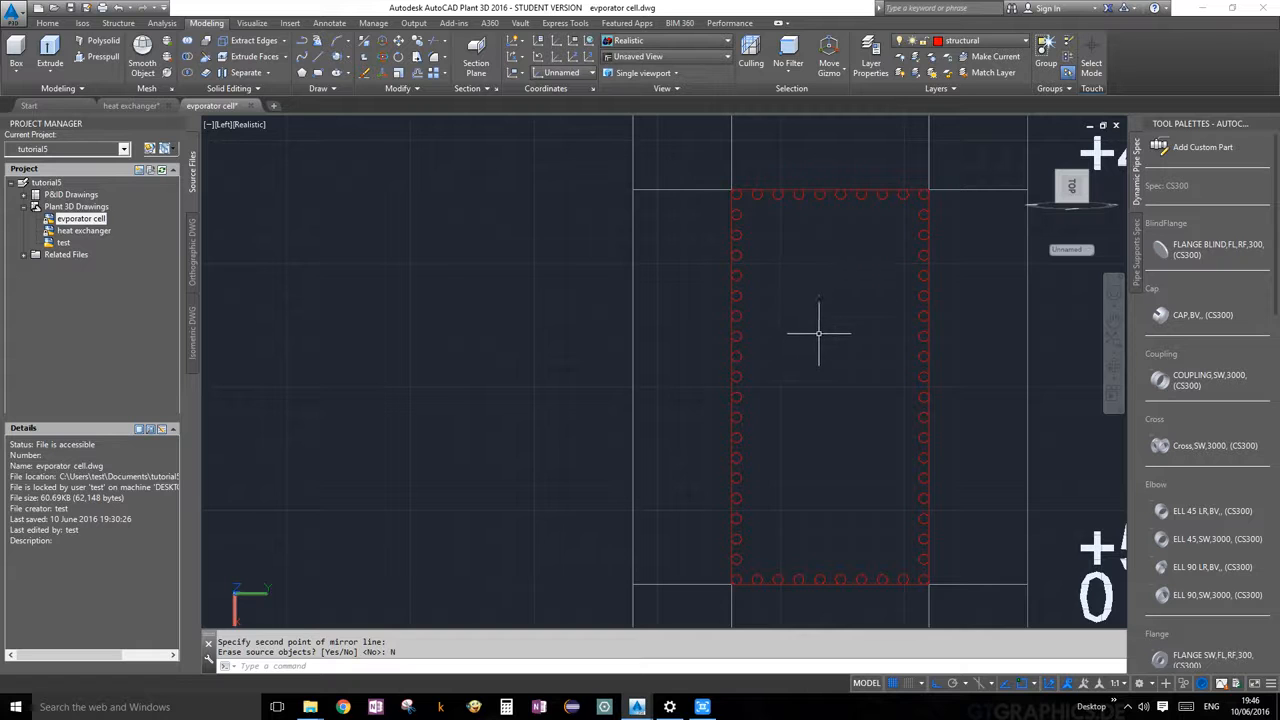
pyautogui.scroll(2, 818, 333)
pyautogui.scroll(-3, 813, 339)
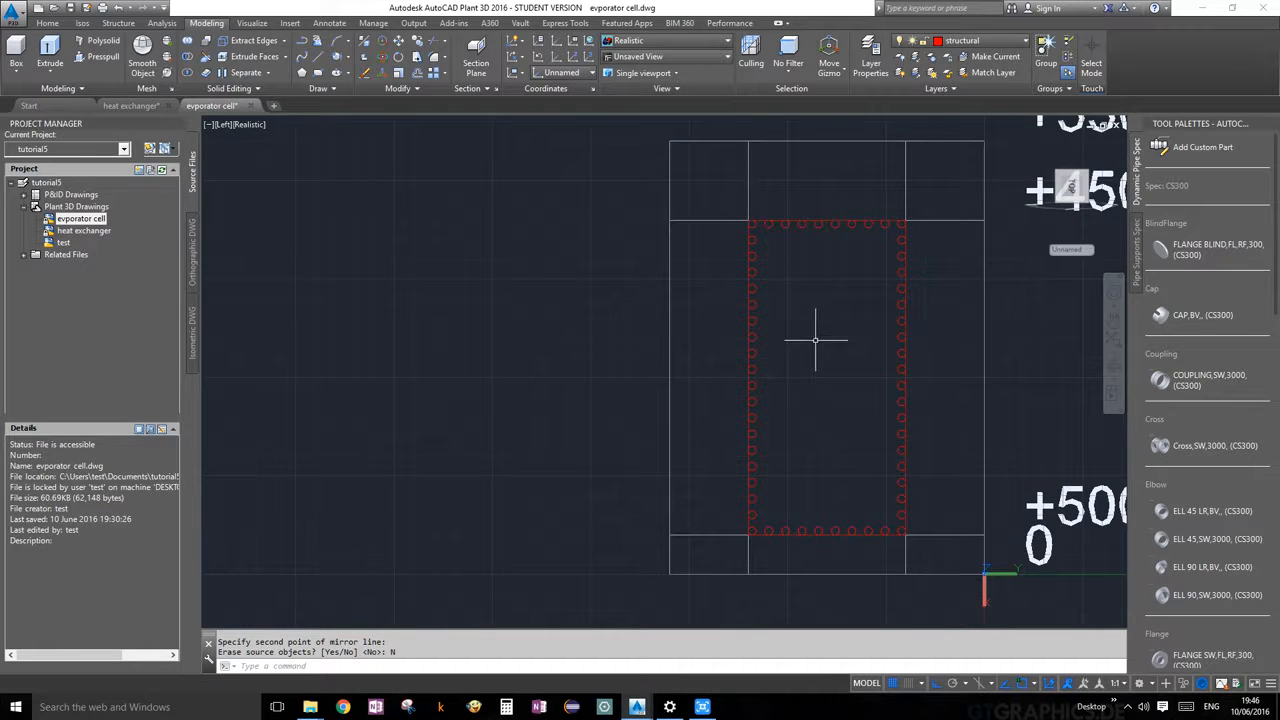
pyautogui.scroll(1, 849, 292)
pyautogui.scroll(-2, 849, 290)
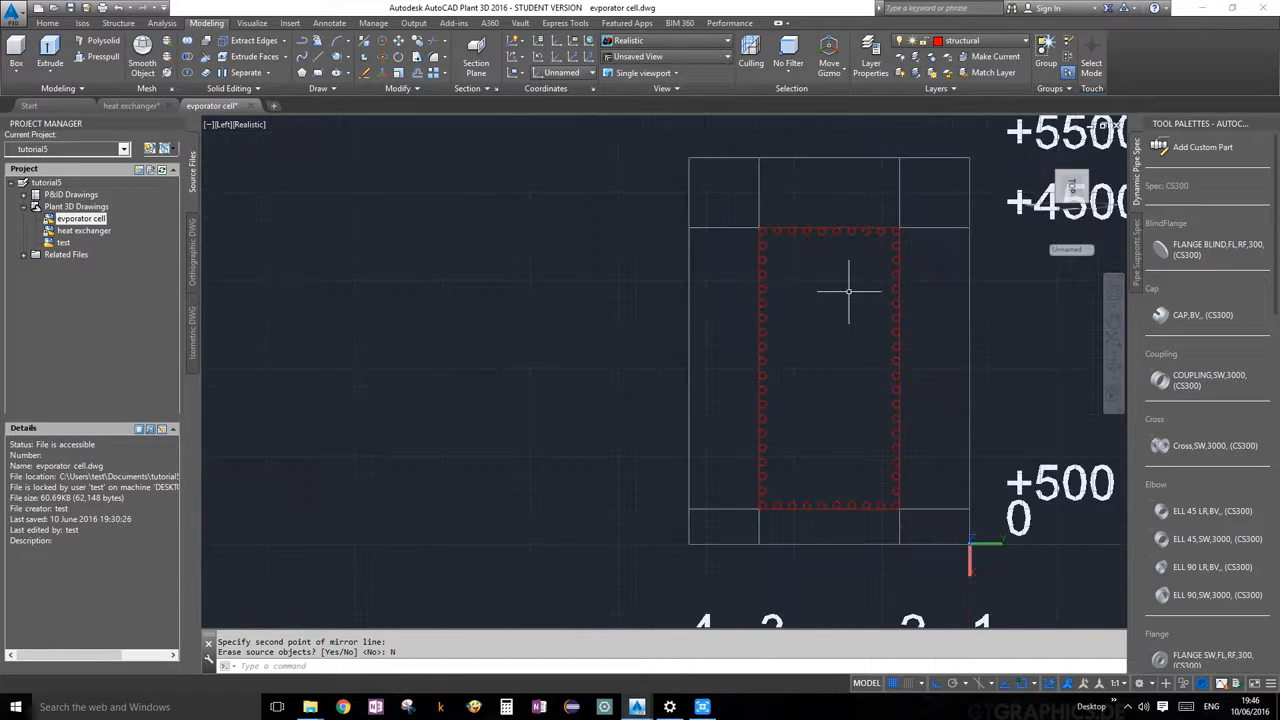
pyautogui.moveTo(849, 290); pyautogui.dragTo(836, 254, button='middle')
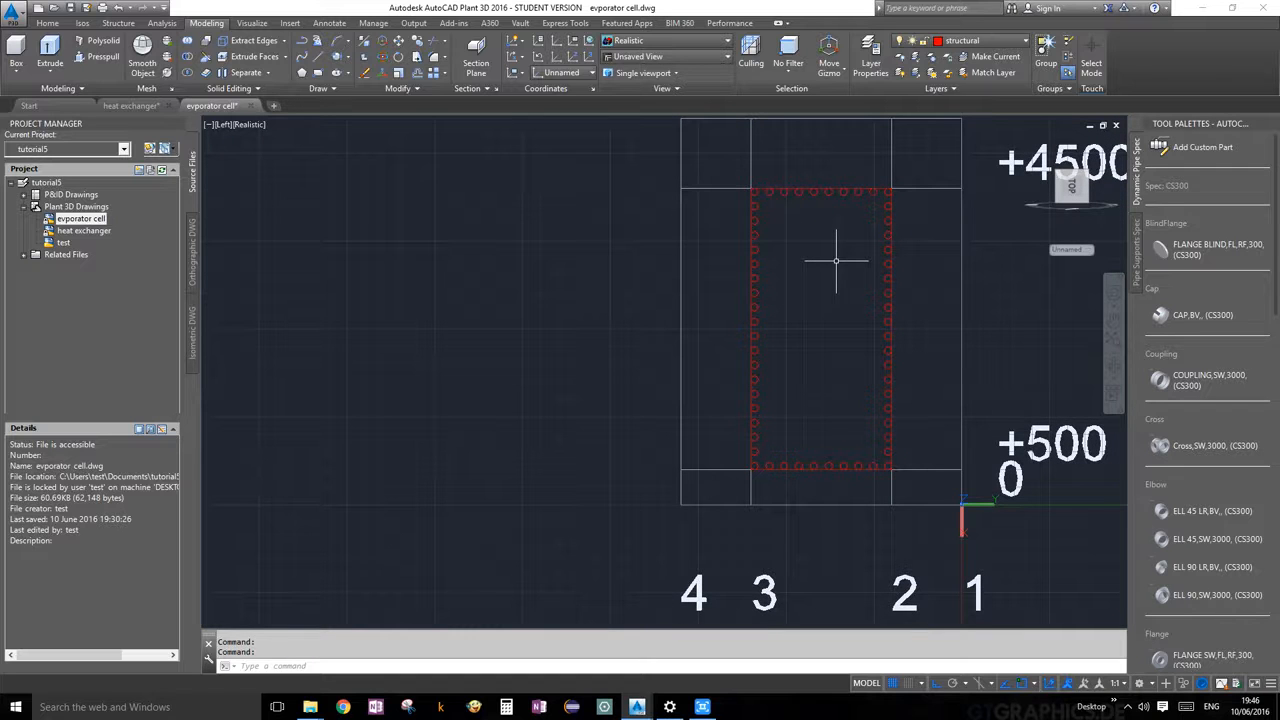
# Offset the upper corner circle at grid line 3 inward by 5 to create a concentric inner circle
pyautogui.scroll(3, 783, 203)
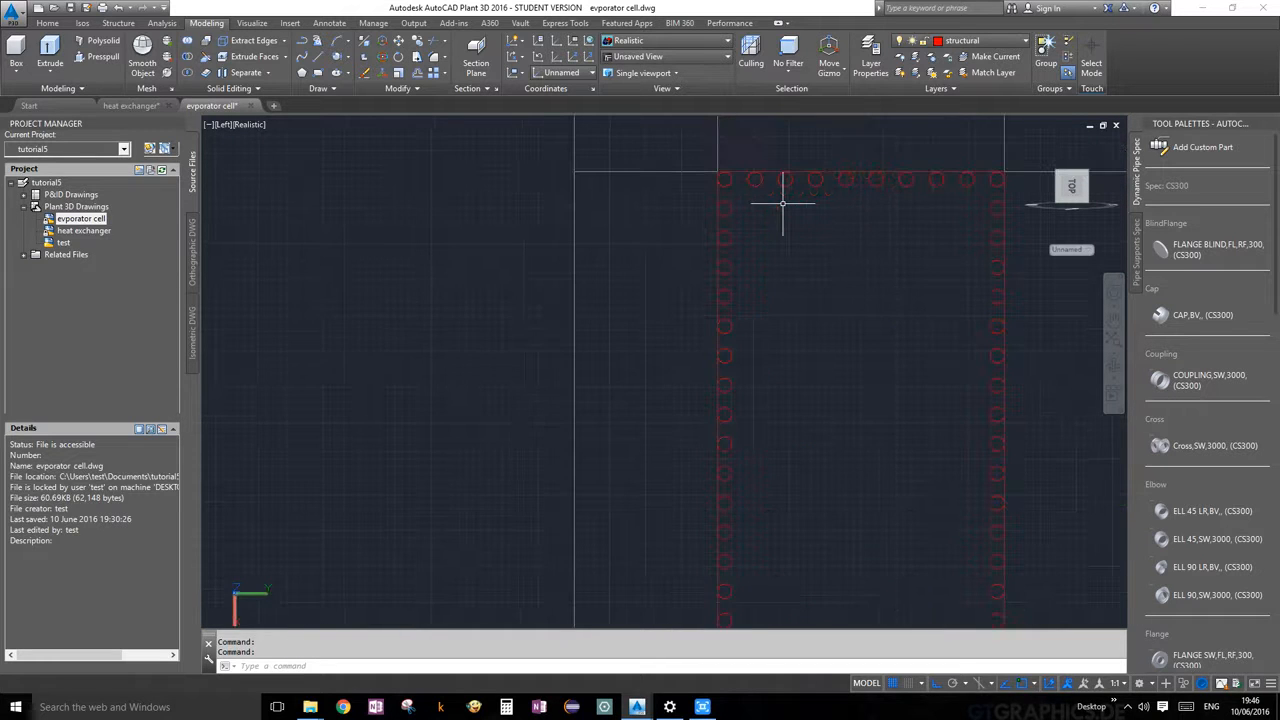
pyautogui.scroll(3, 803, 260)
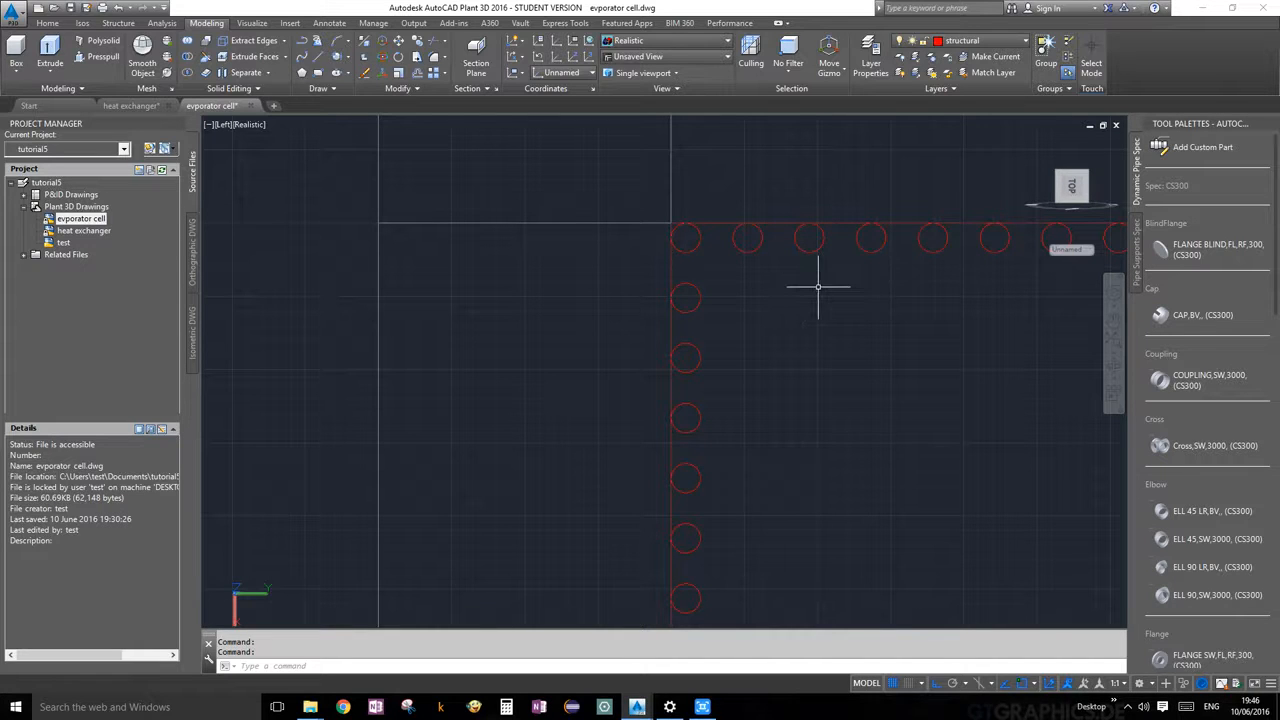
pyautogui.scroll(3, 818, 287)
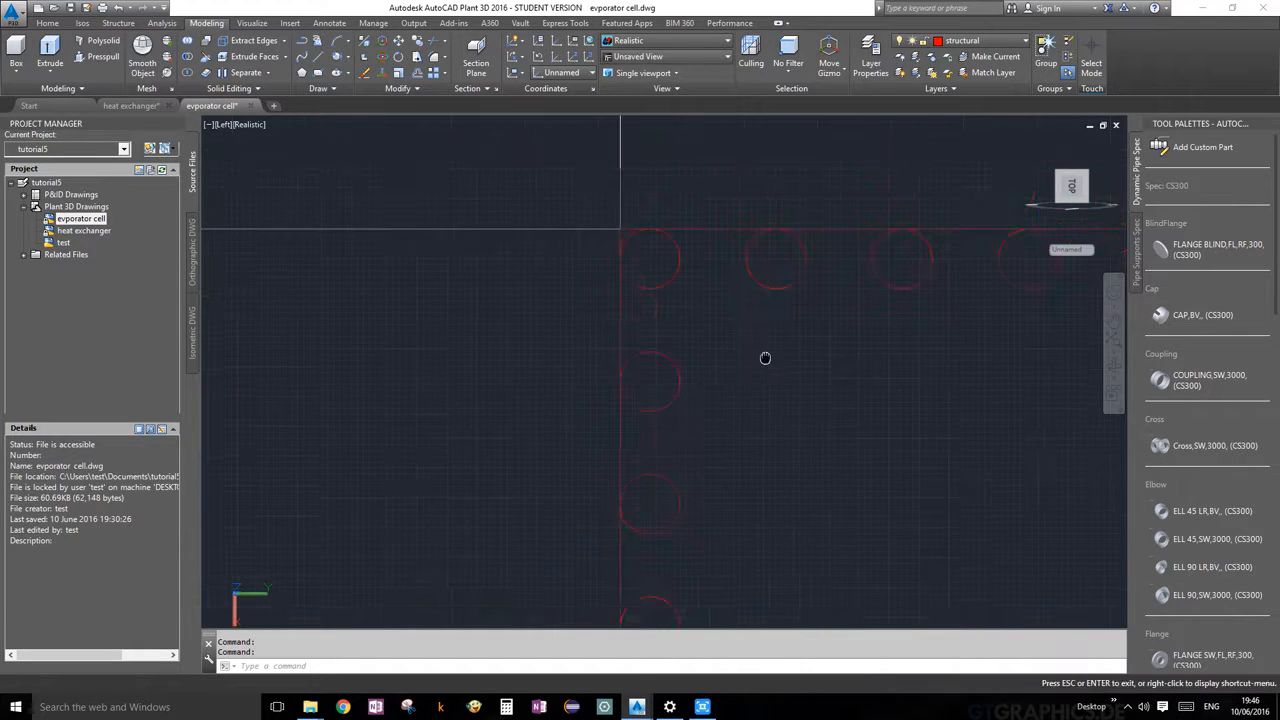
pyautogui.scroll(1, 681, 295)
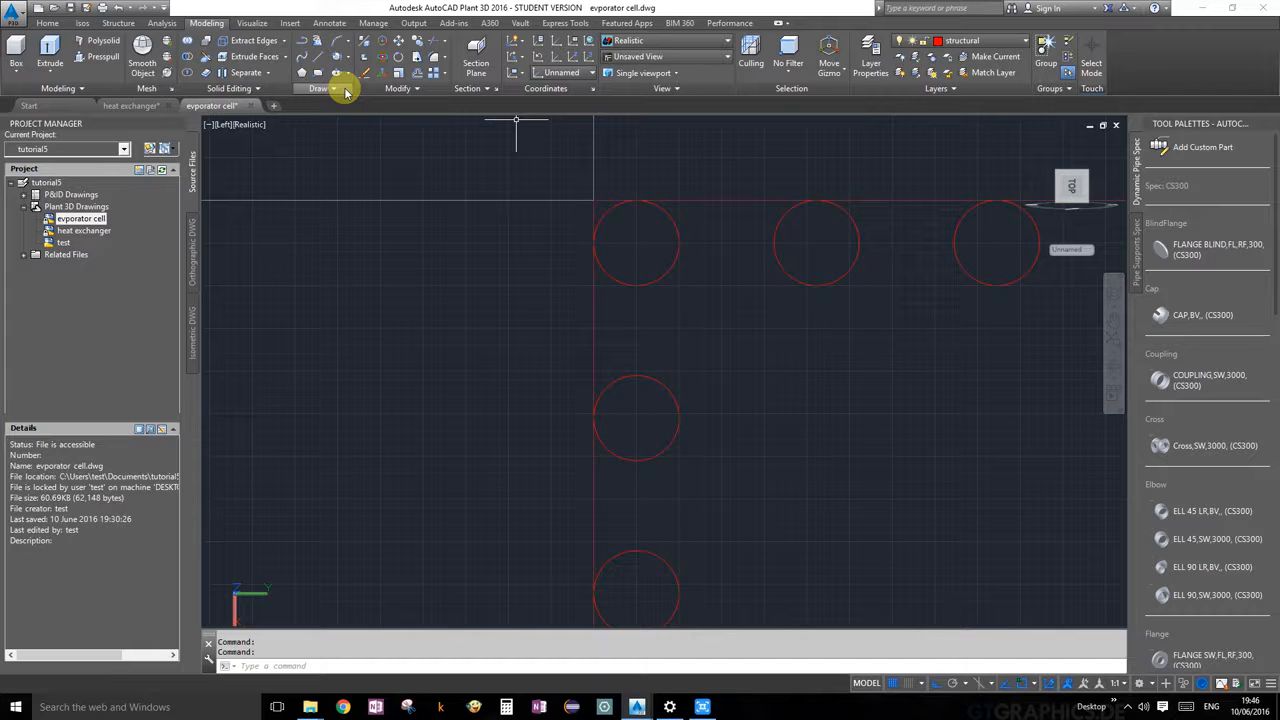
pyautogui.click(413, 78)
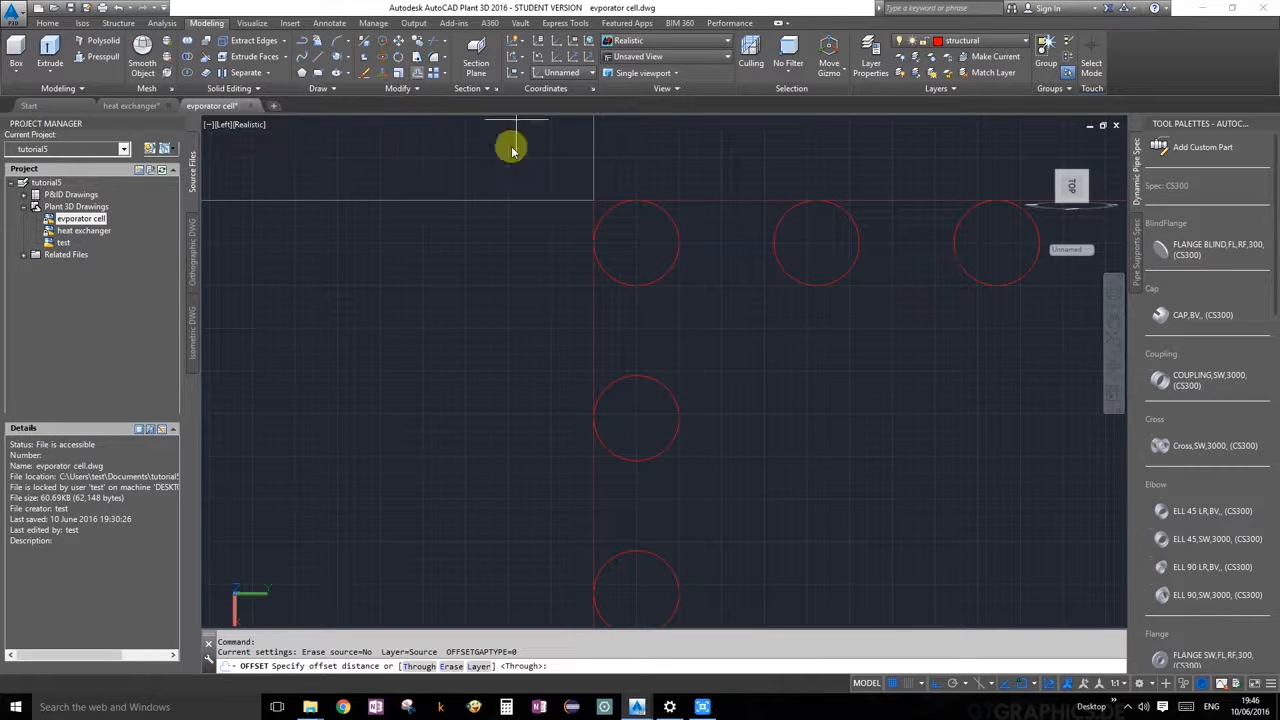
pyautogui.click(658, 297)
pyautogui.write('10')
pyautogui.press('Return')
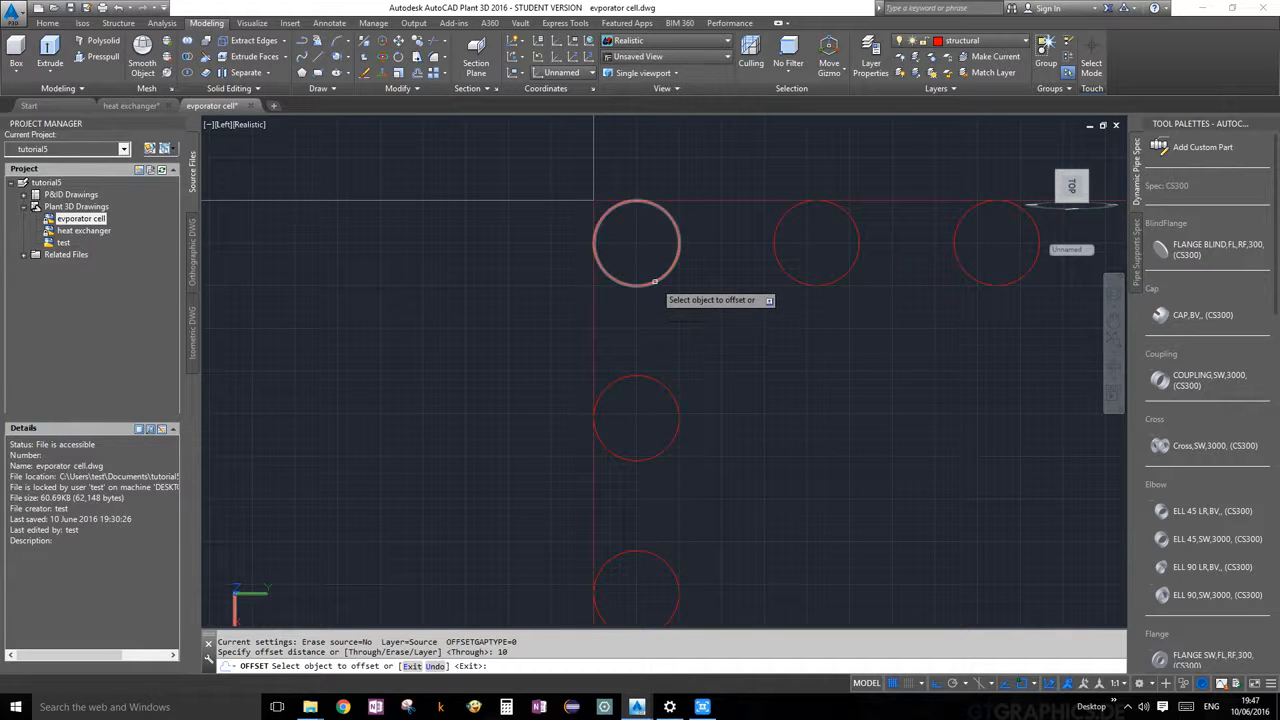
pyautogui.click(655, 282)
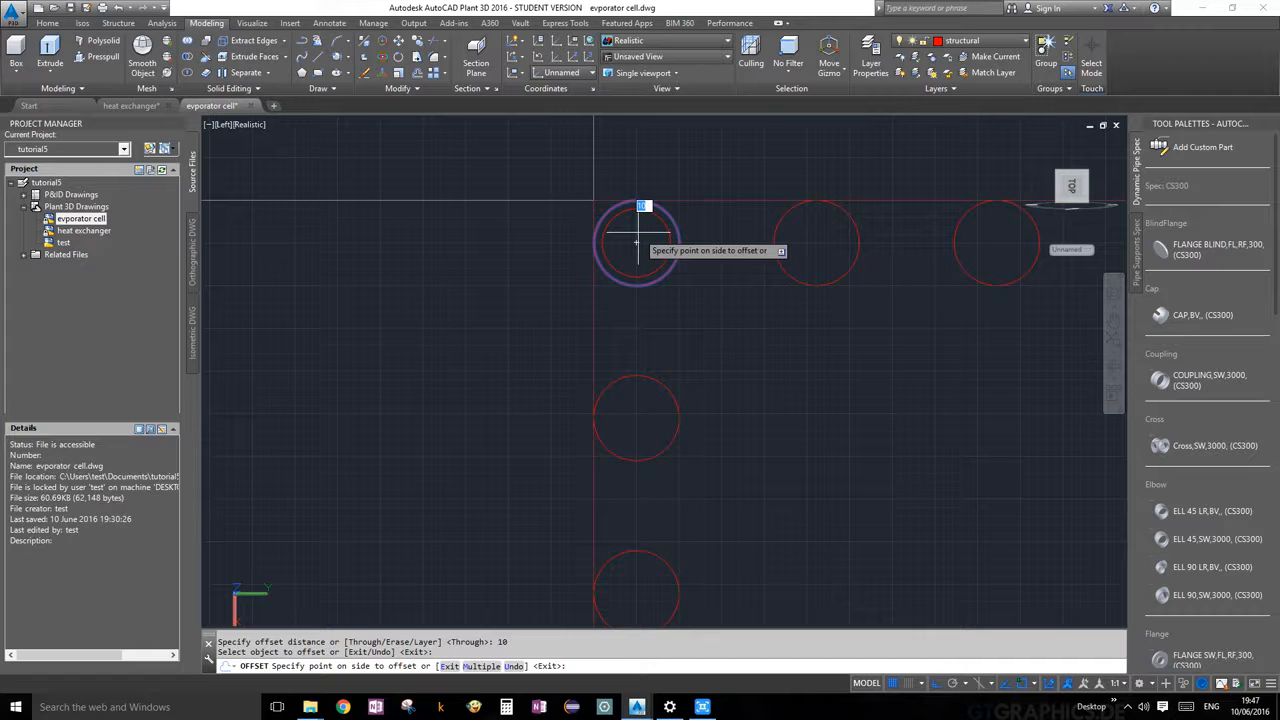
pyautogui.click(637, 236)
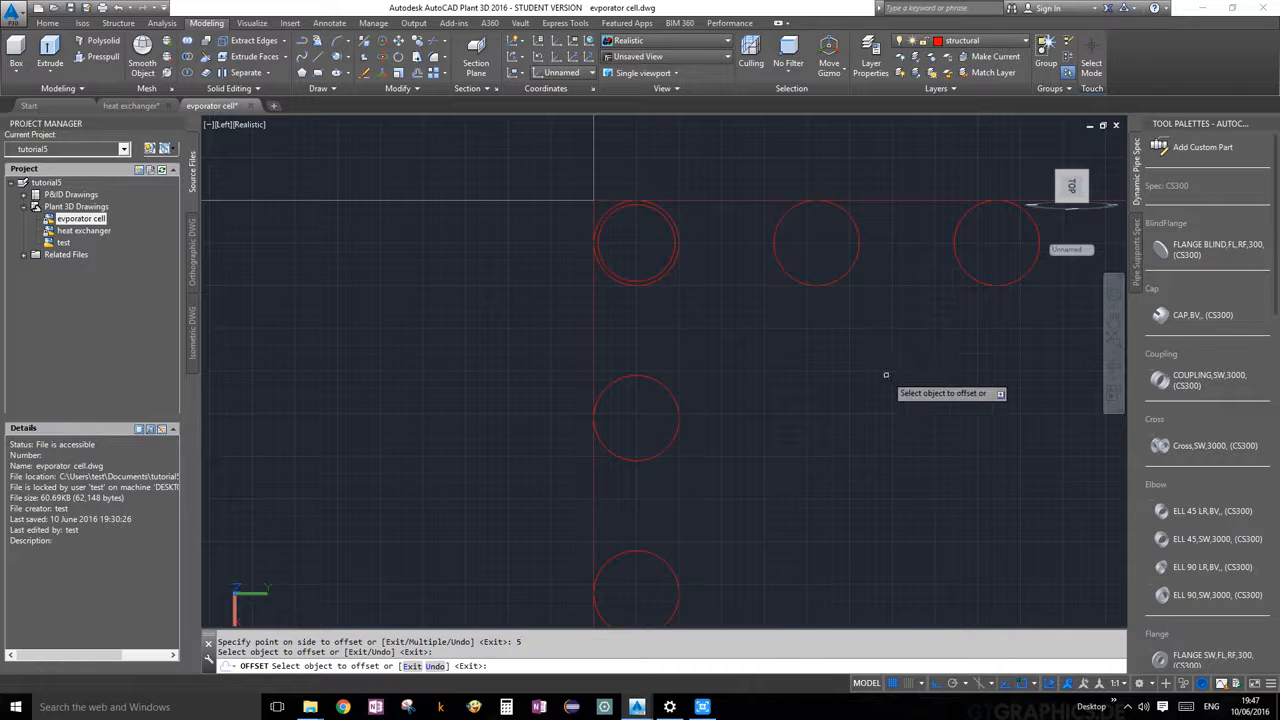
pyautogui.press('Escape')
# Switch the model to the SW Isometric view and bring the two concentric corner circles at grid line 3 up close
pyautogui.scroll(3, 686, 286)
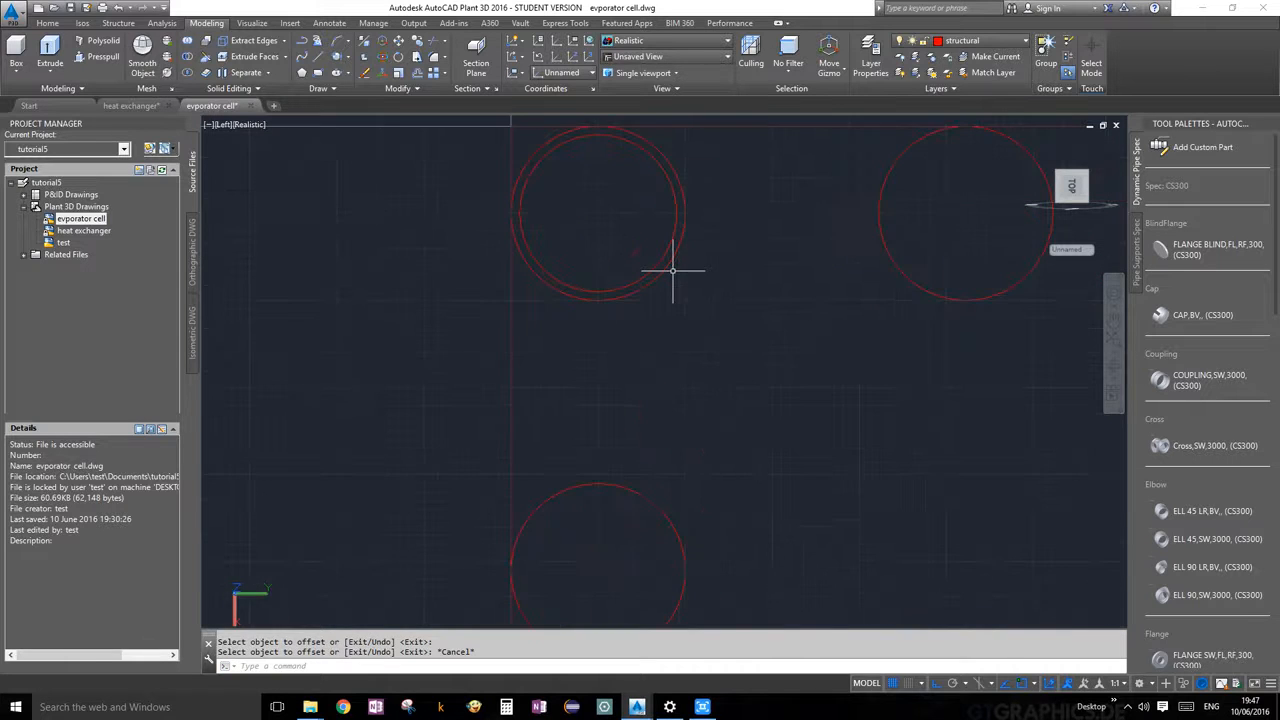
pyautogui.scroll(-6, 672, 270)
pyautogui.scroll(-2, 672, 270)
pyautogui.scroll(3, 672, 270)
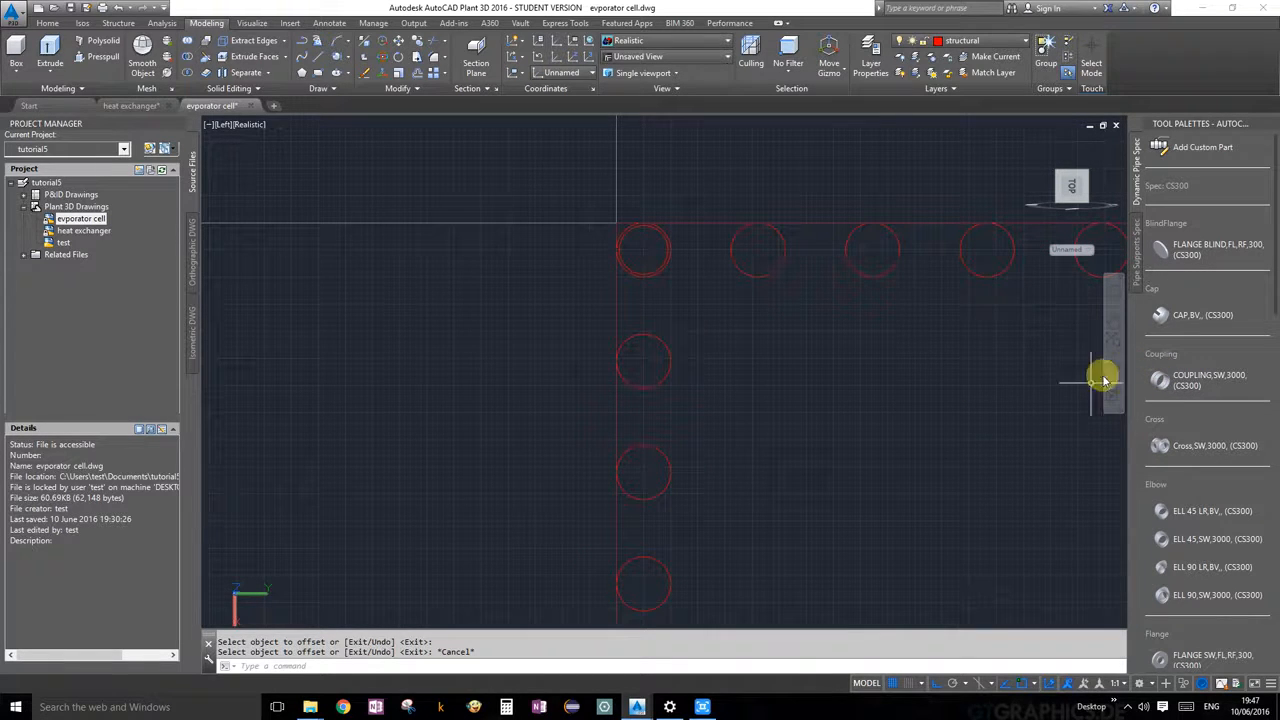
pyautogui.click(220, 125)
pyautogui.click(257, 246)
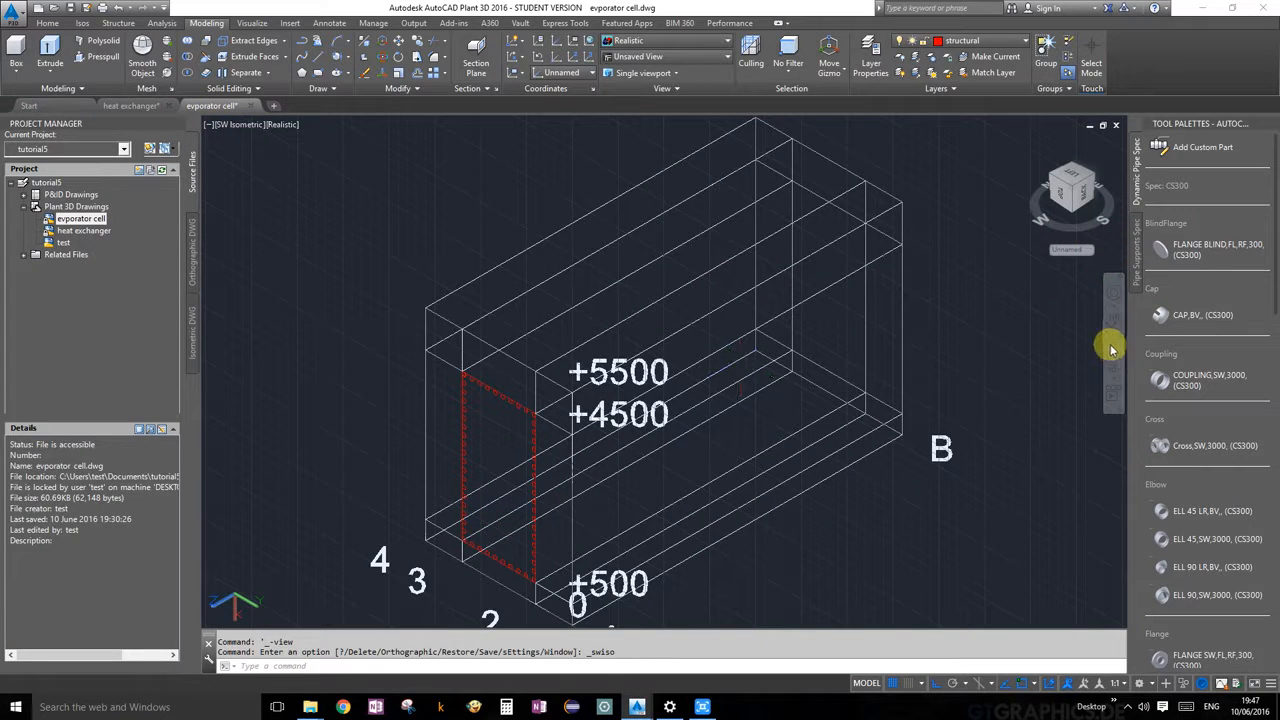
pyautogui.click(1114, 368)
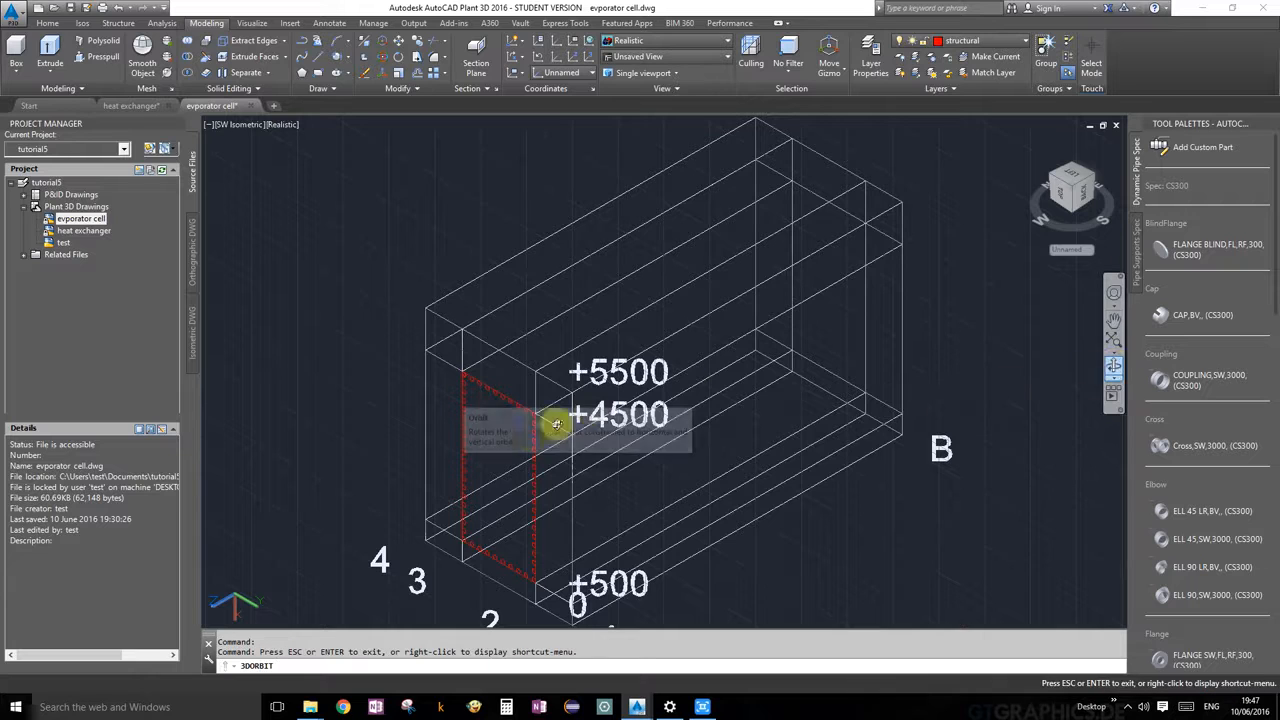
pyautogui.moveTo(551, 423); pyautogui.dragTo(494, 425)
pyautogui.scroll(8, 494, 425)
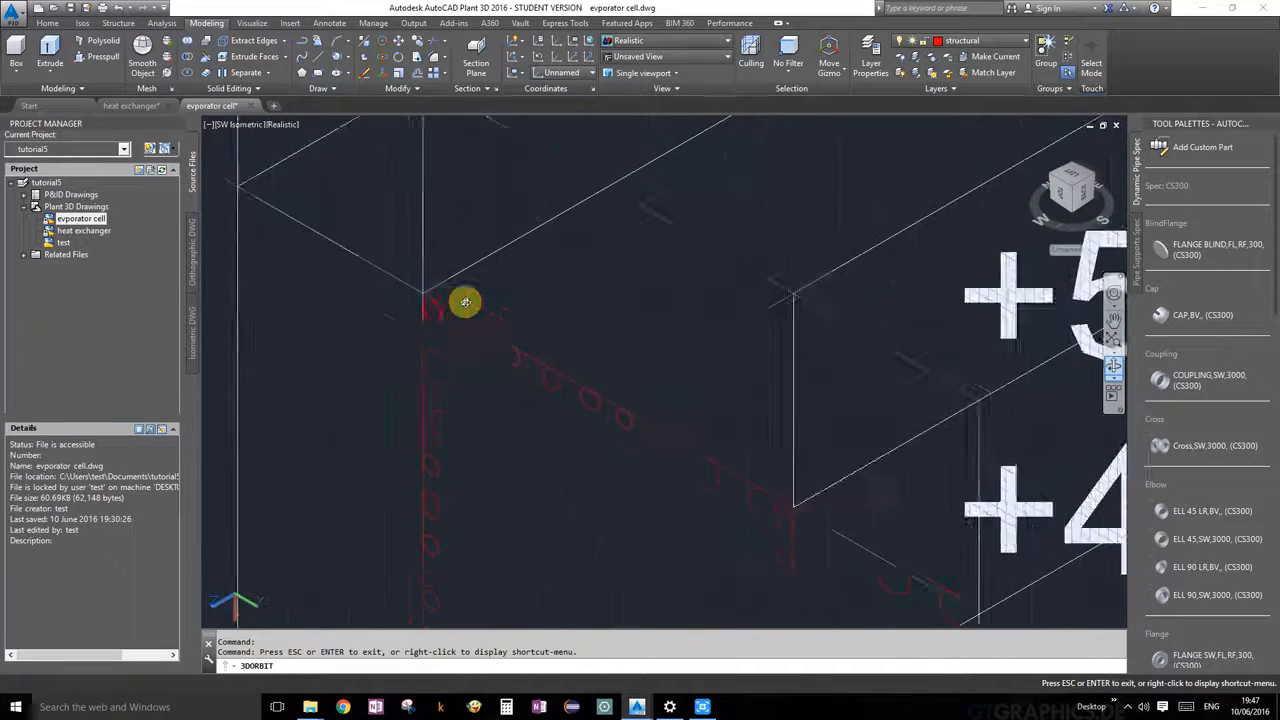
pyautogui.scroll(6, 443, 320)
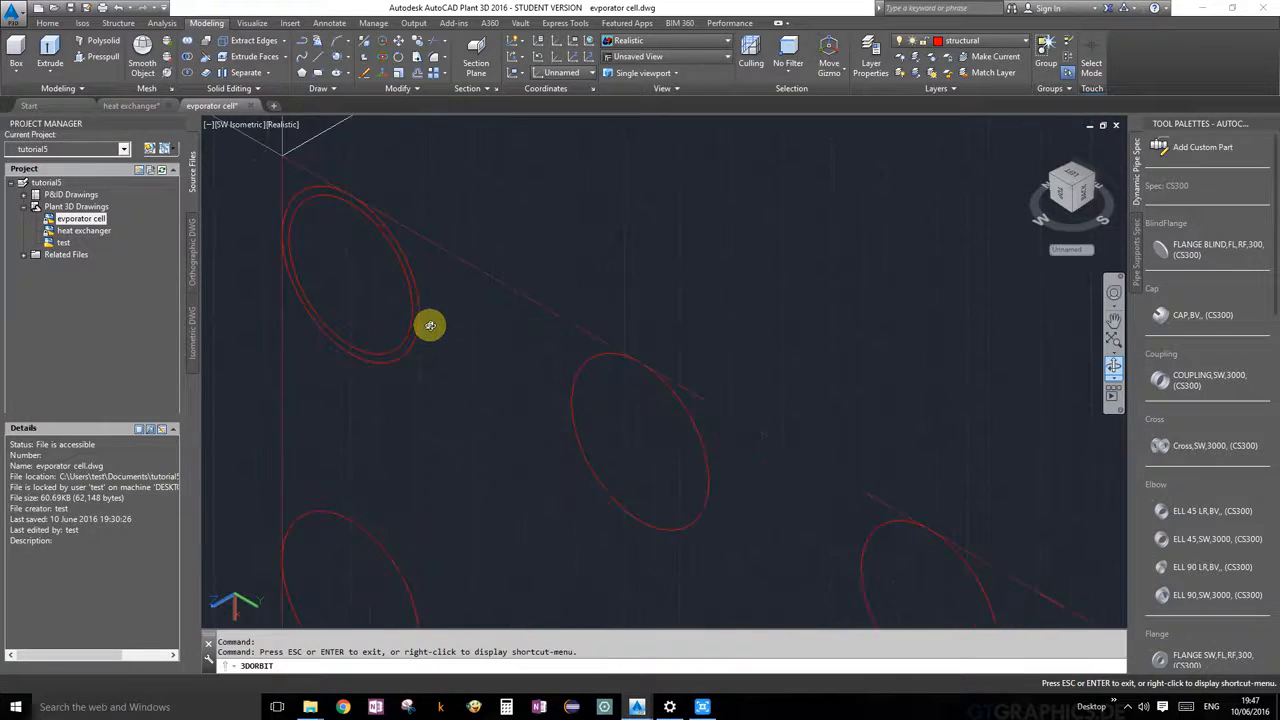
pyautogui.press('Escape')
pyautogui.scroll(-3, 556, 378)
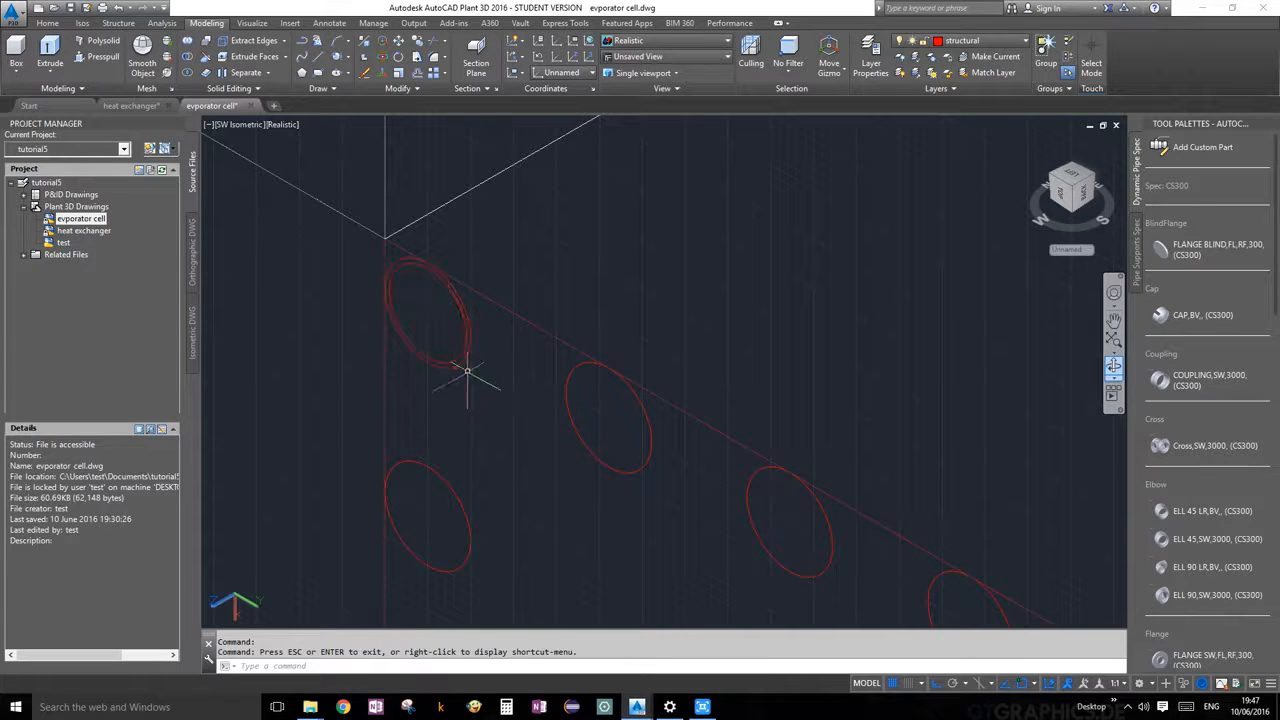
# Assign the two concentric corner circles at grid line 3 to the pipes layer, with structural as the current layer
pyautogui.moveTo(477, 373)
pyautogui.mouseDown()
pyautogui.moveTo(450, 352)
pyautogui.moveTo(462, 350)
pyautogui.mouseUp()
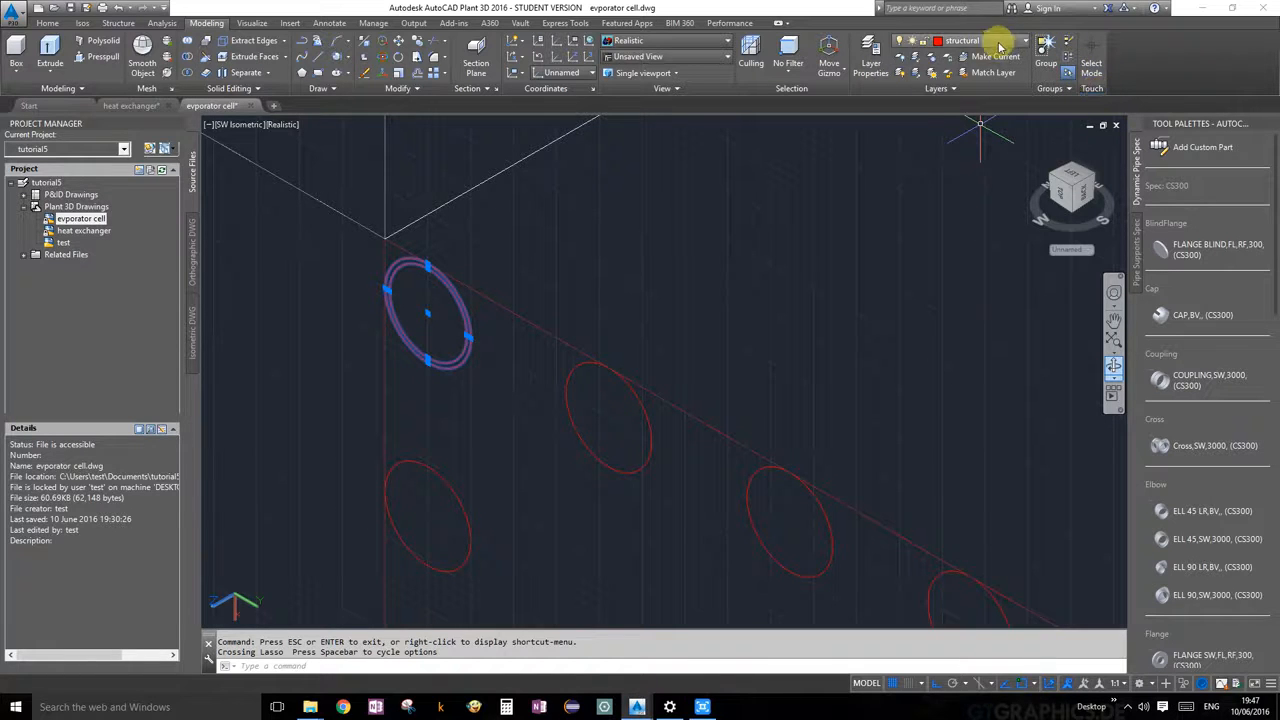
pyautogui.click(1024, 42)
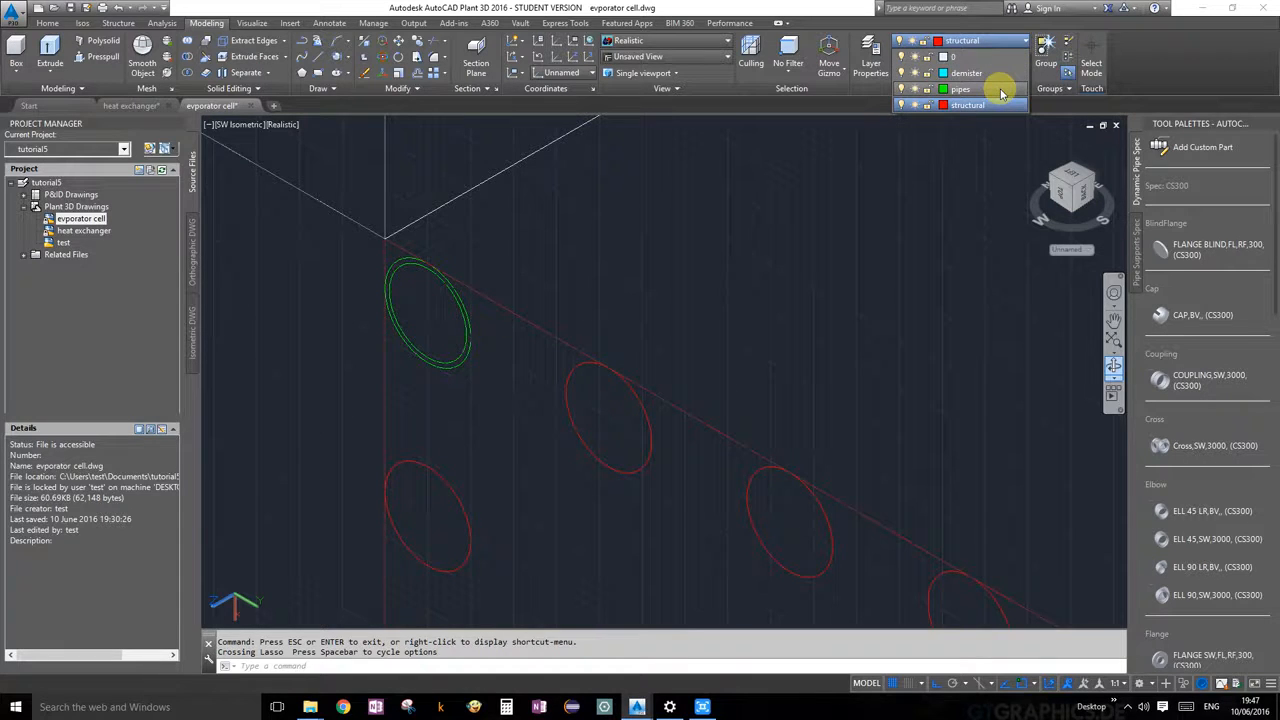
pyautogui.click(1000, 90)
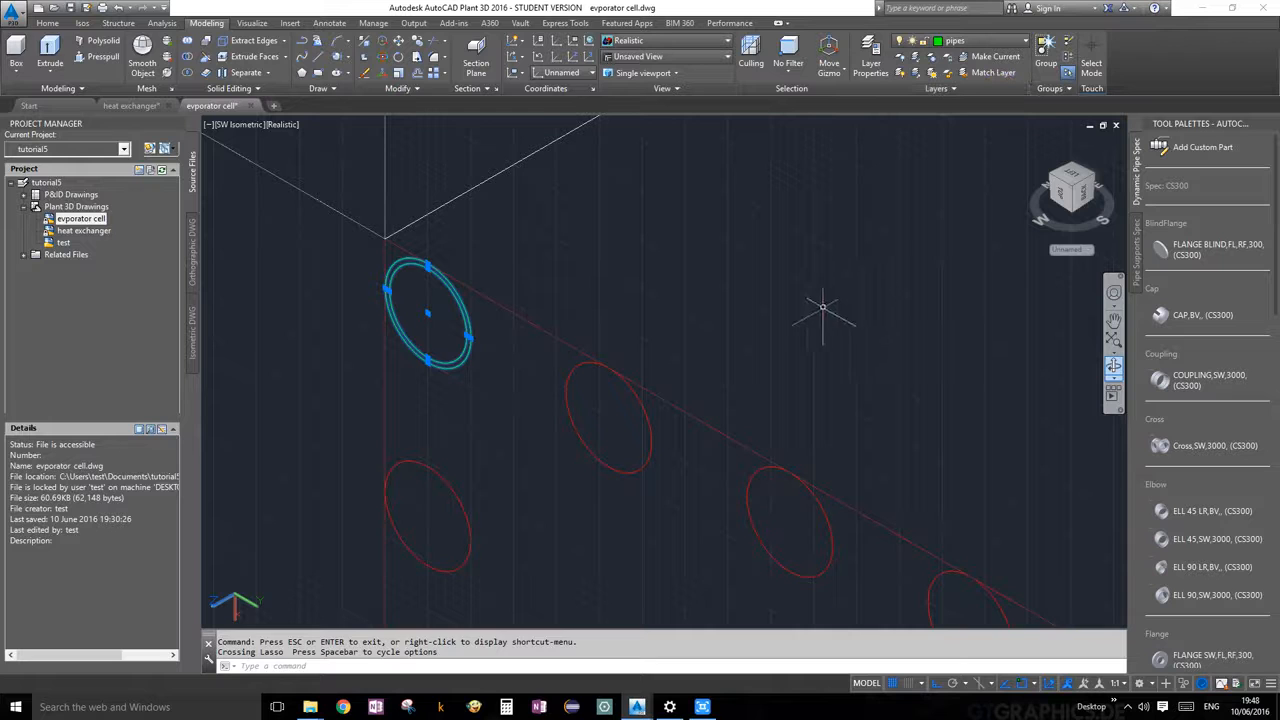
pyautogui.press('Escape')
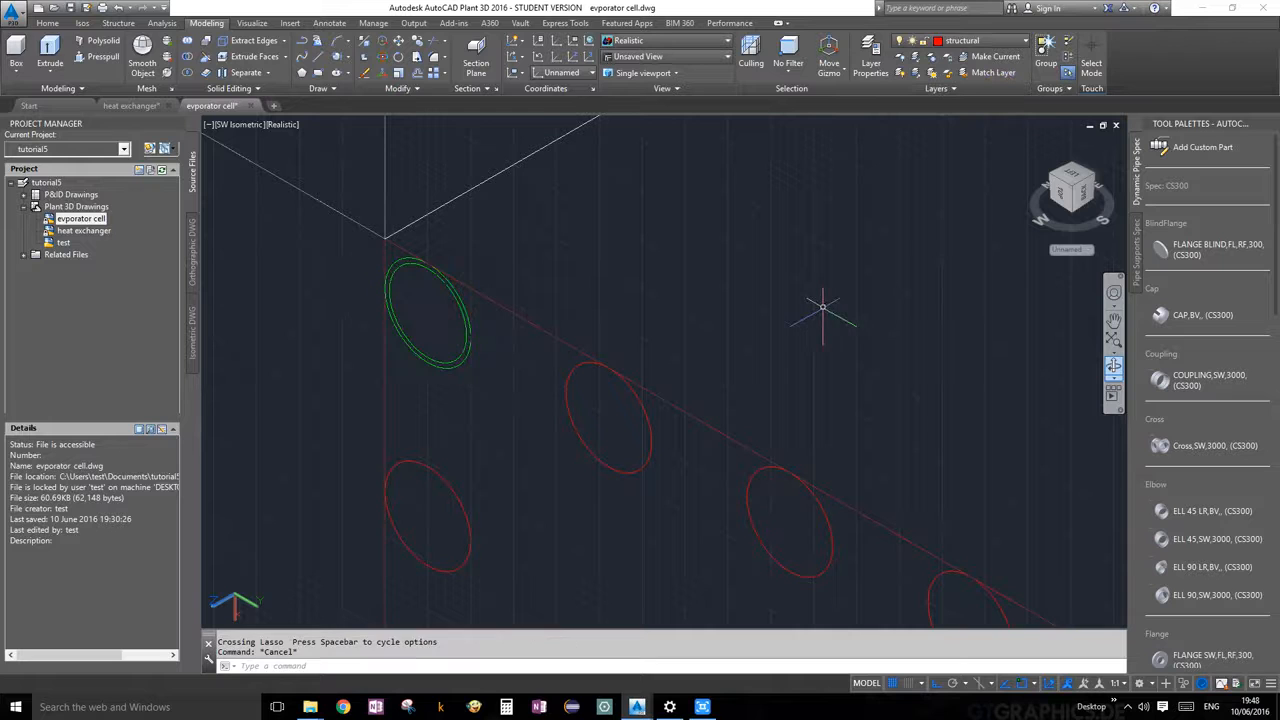
pyautogui.click(1007, 40)
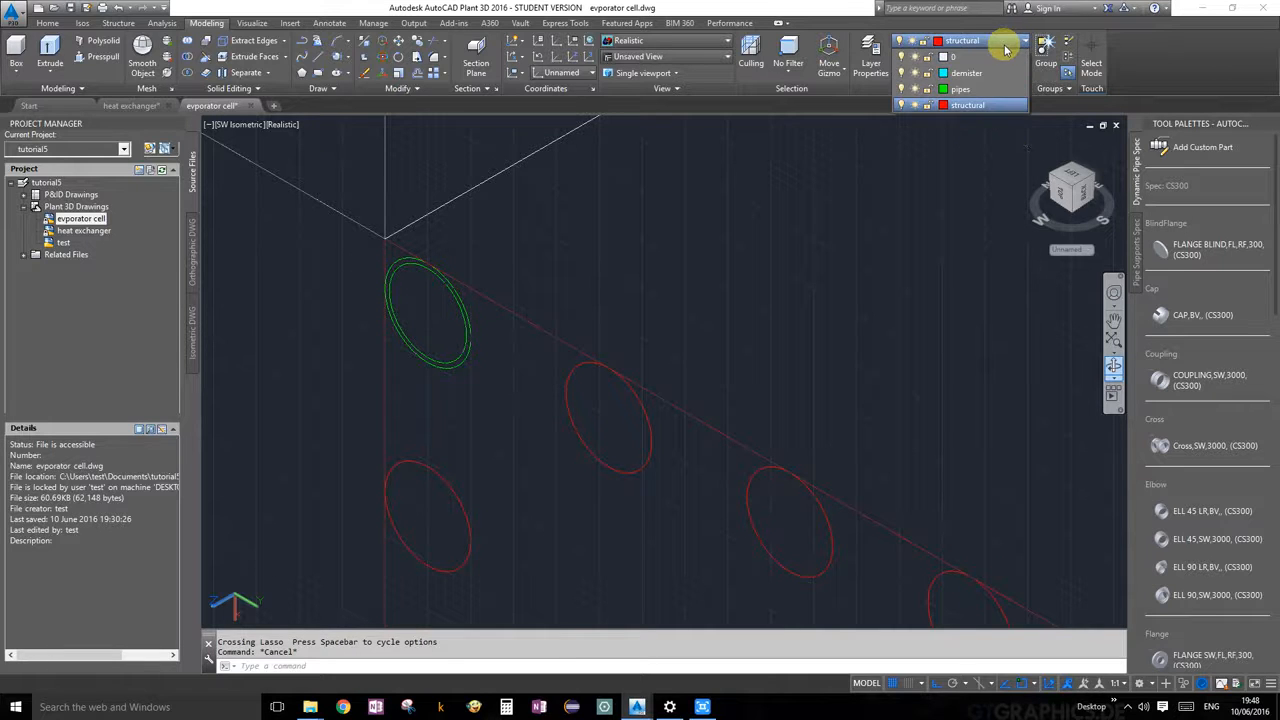
pyautogui.click(1004, 97)
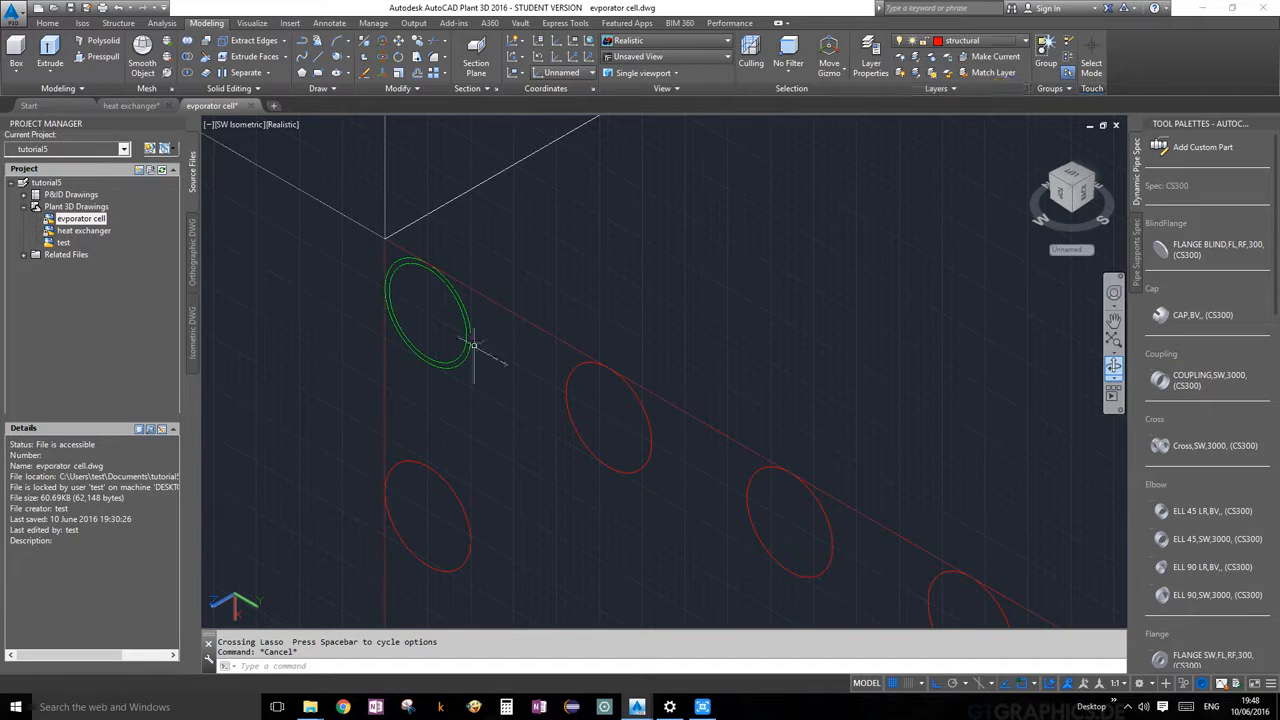
pyautogui.scroll(3, 474, 346)
pyautogui.scroll(2, 474, 346)
pyautogui.scroll(-5, 465, 355)
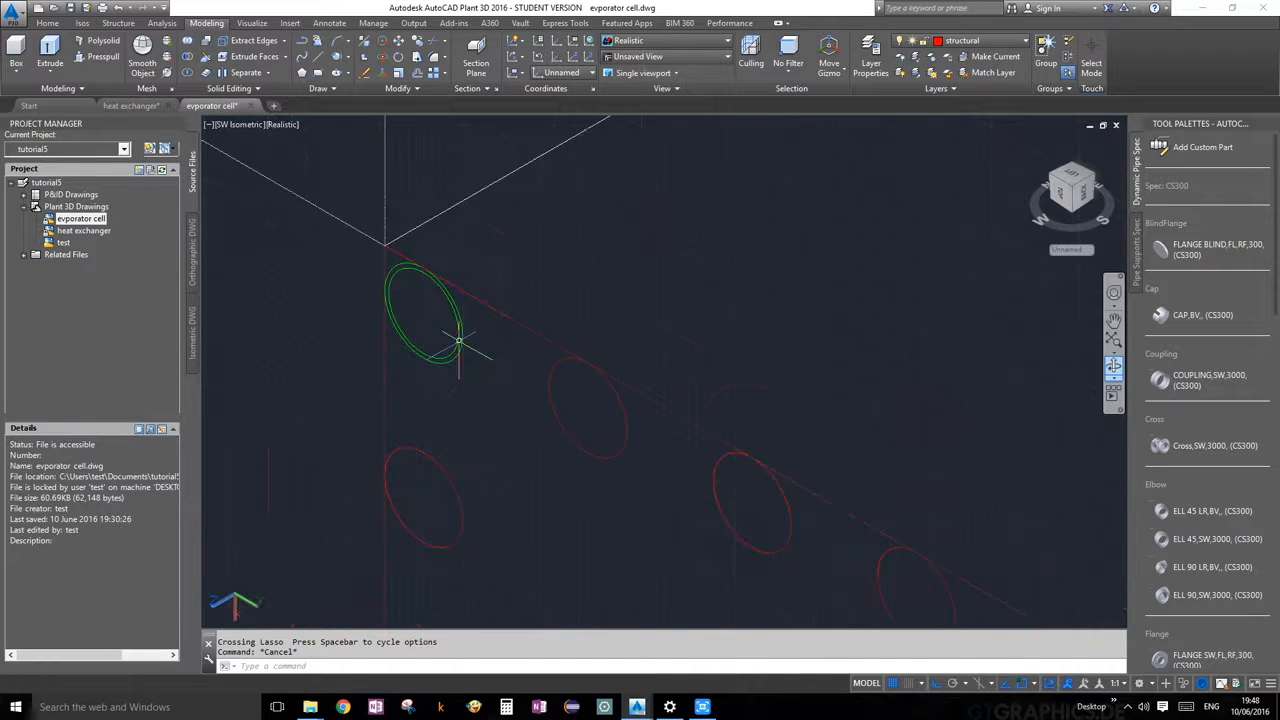
pyautogui.scroll(2, 508, 374)
pyautogui.scroll(-5, 508, 374)
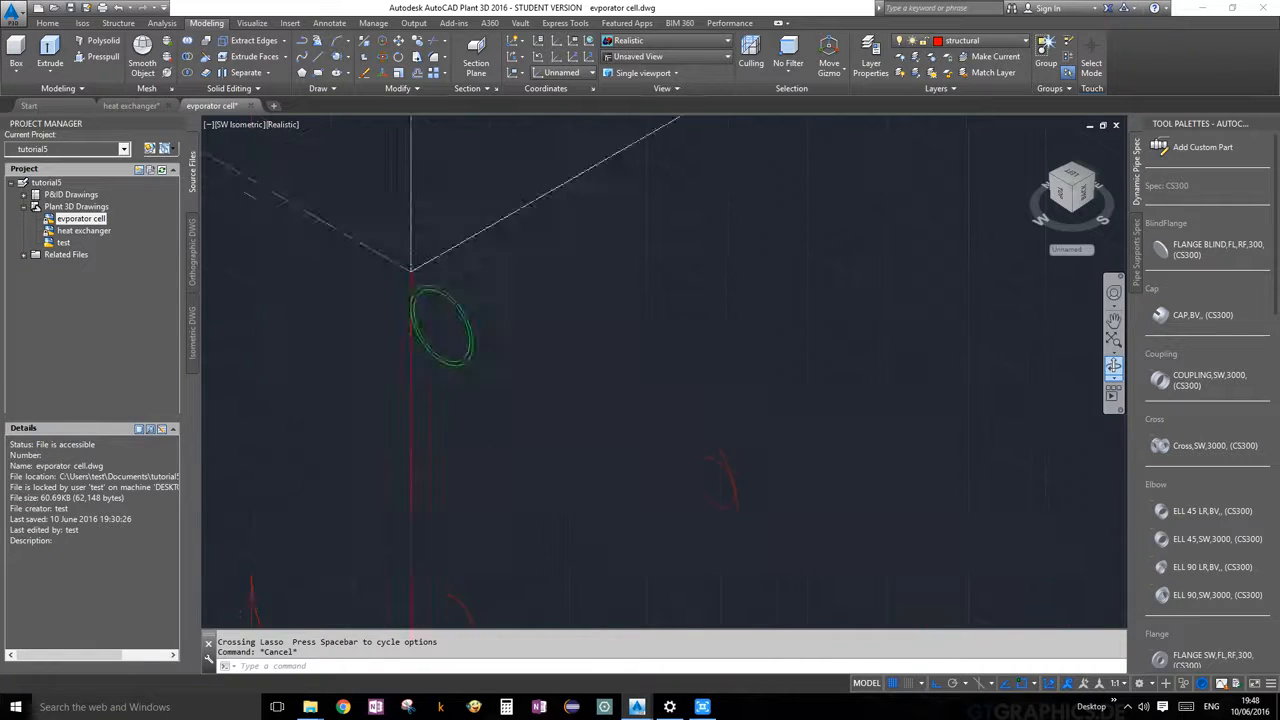
pyautogui.scroll(1, 512, 374)
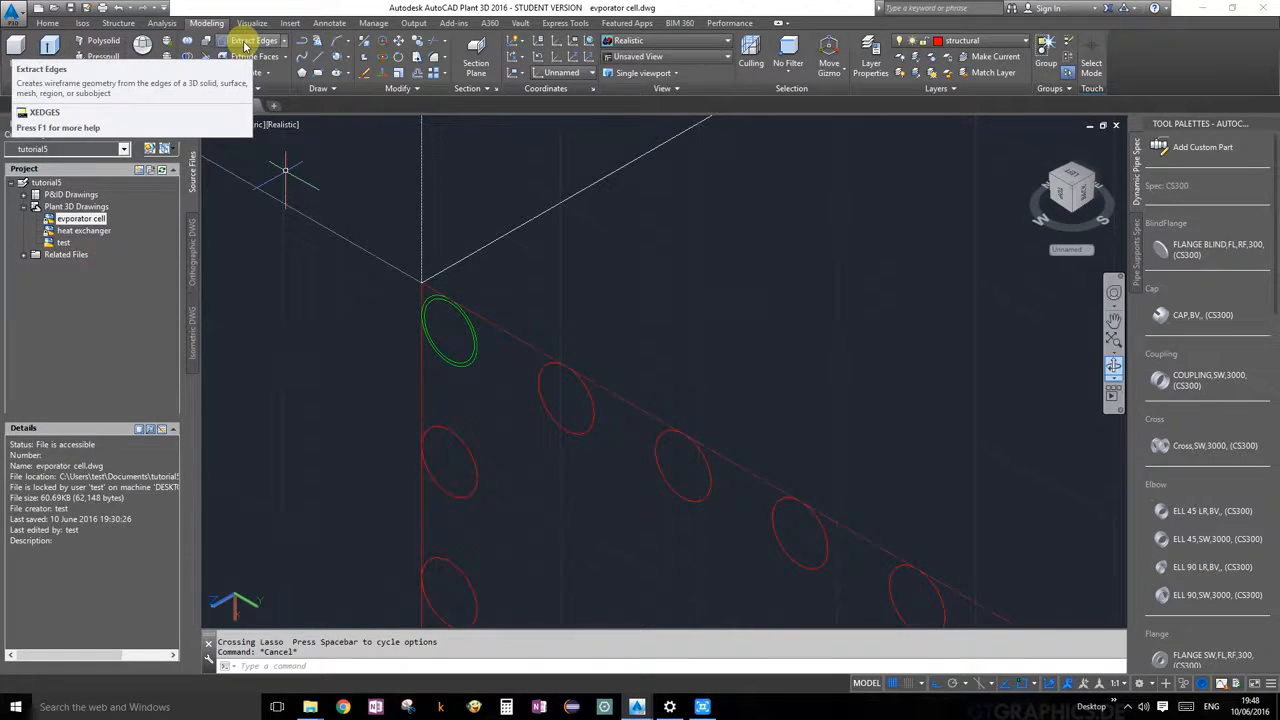
# Extrude both concentric corner circles as solids to a height of 9000 along the length of the structural grid
pyautogui.click(47, 47)
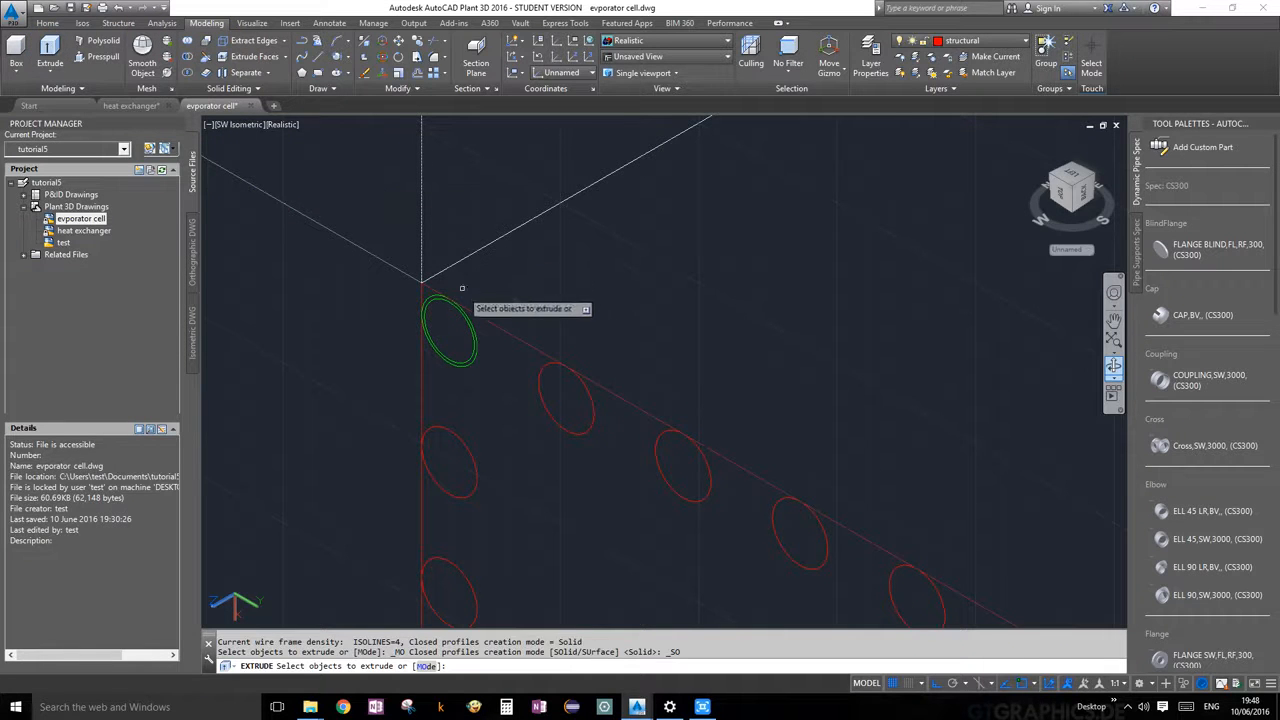
pyautogui.scroll(5, 469, 344)
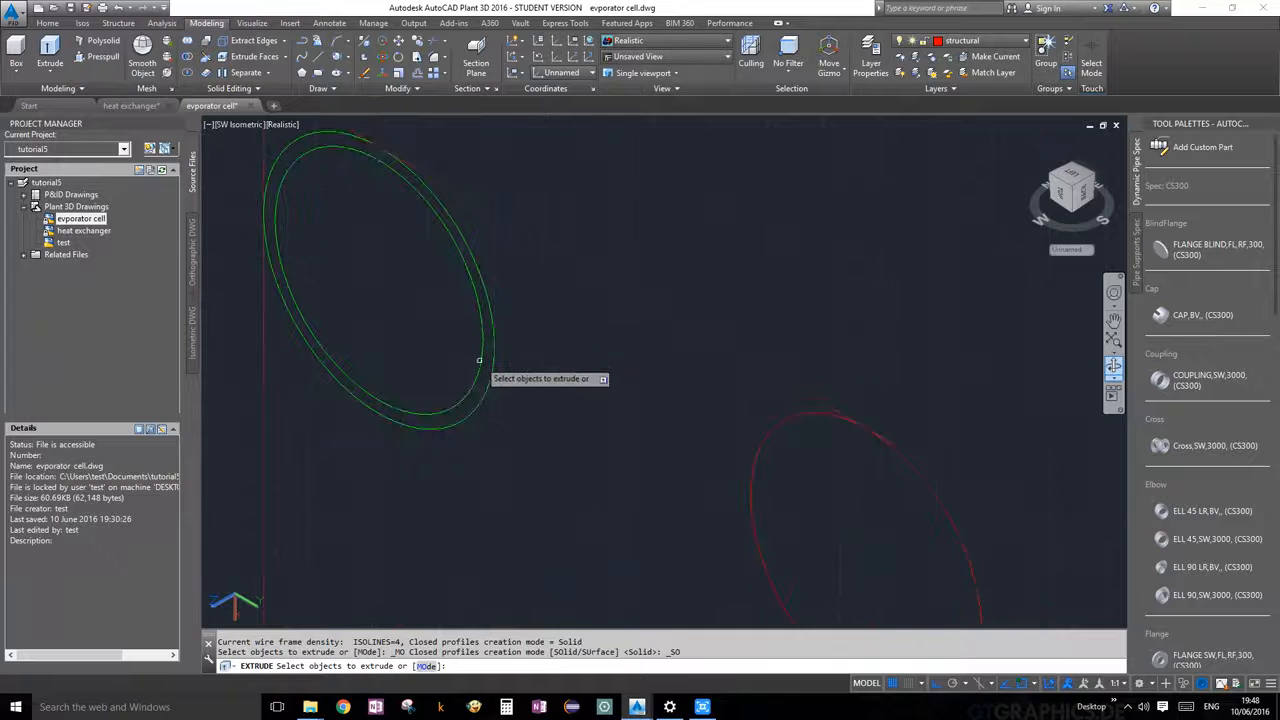
pyautogui.scroll(2, 477, 360)
pyautogui.click(497, 410)
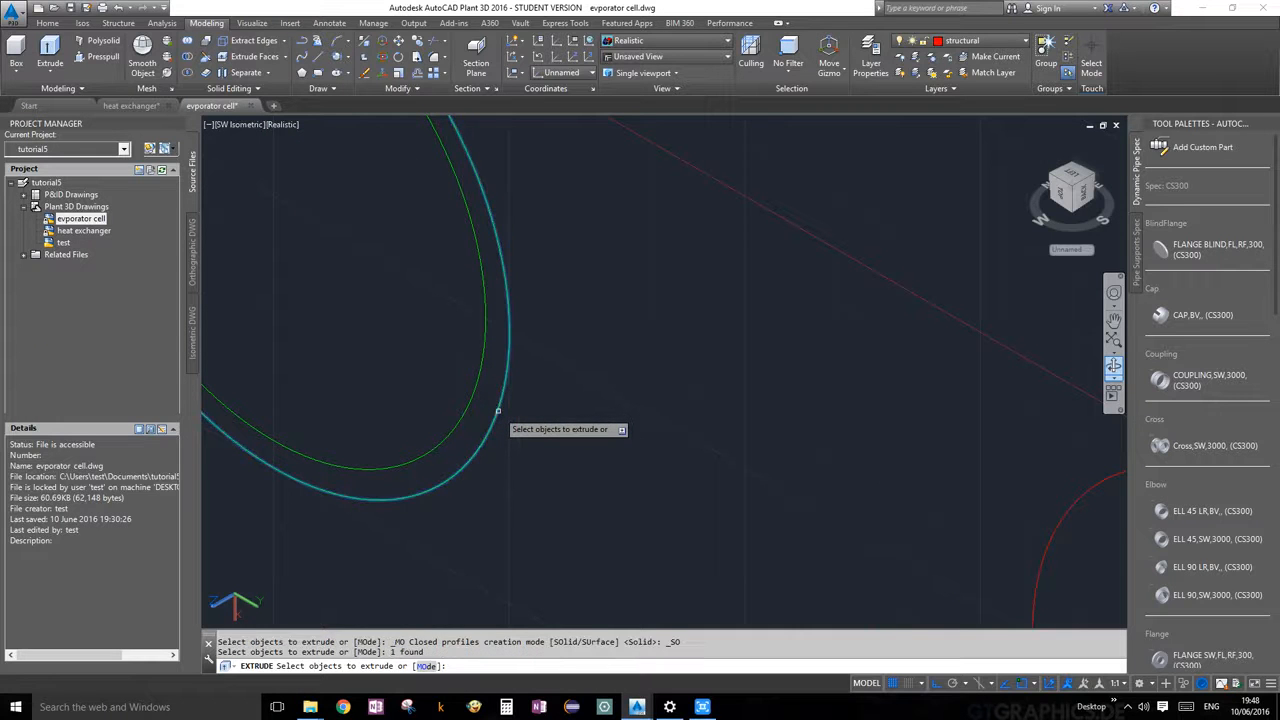
pyautogui.click(472, 392)
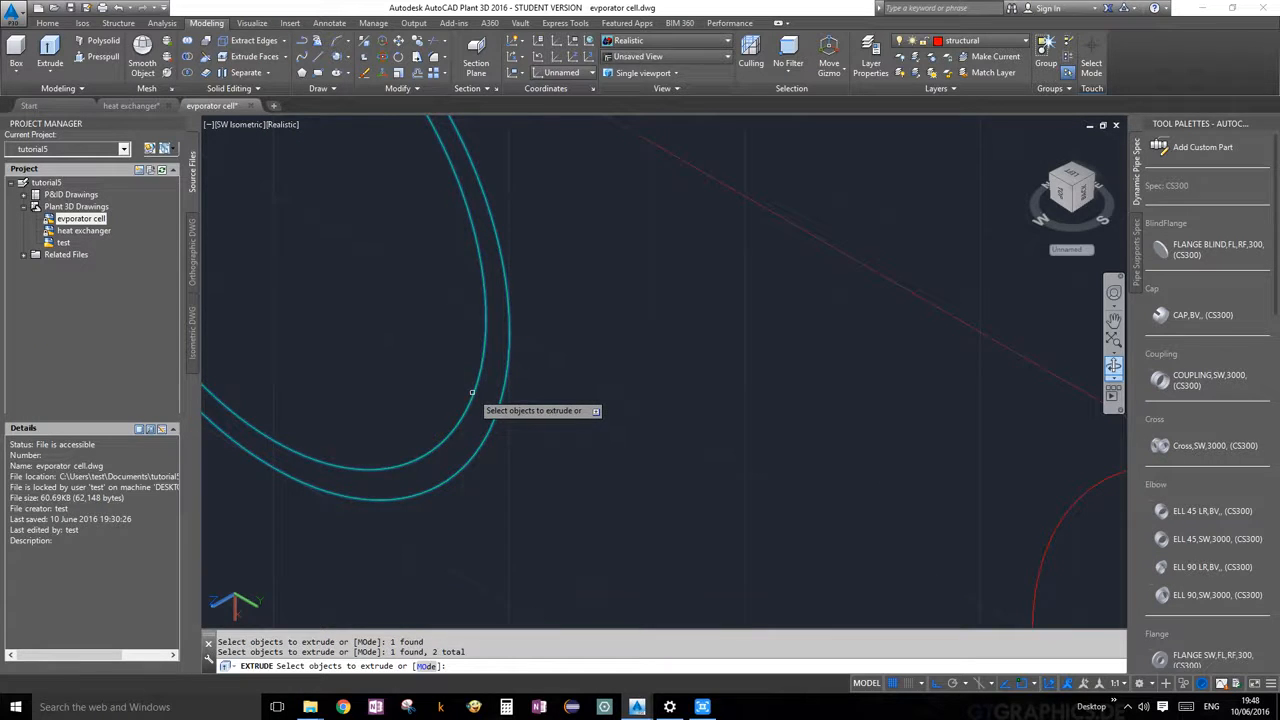
pyautogui.scroll(-5, 472, 392)
pyautogui.press('Return')
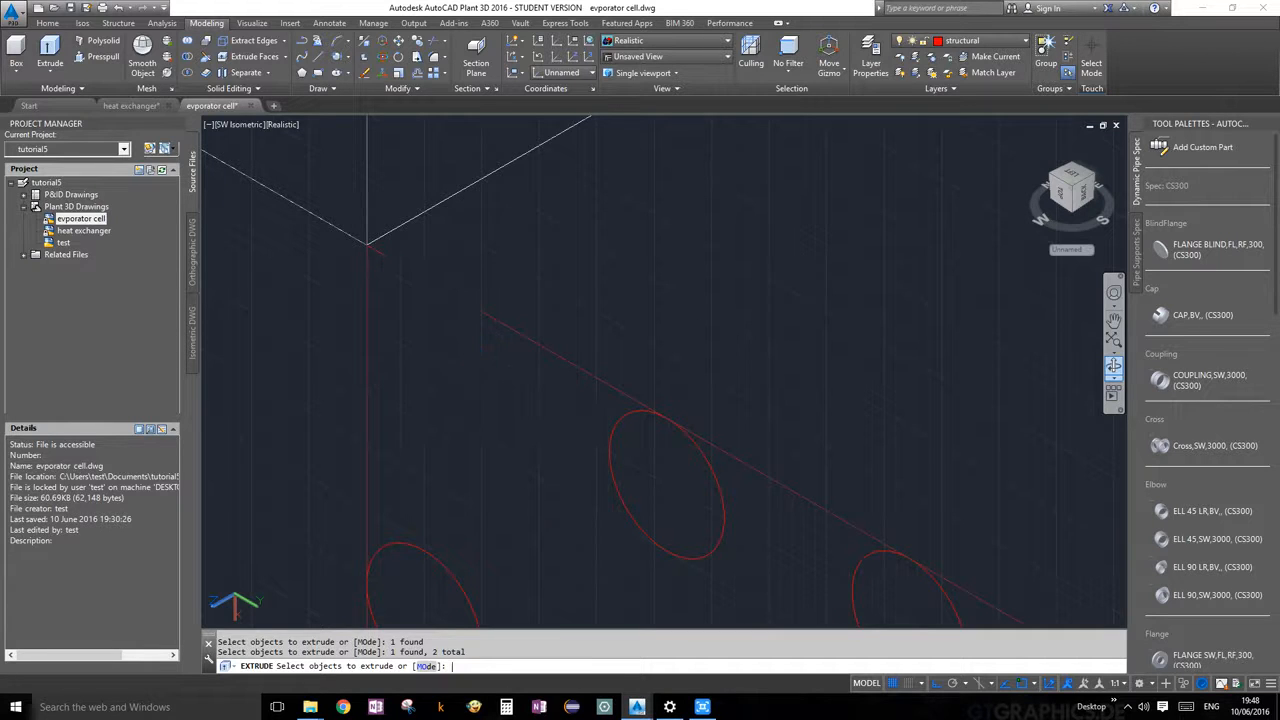
pyautogui.scroll(-10, 735, 265)
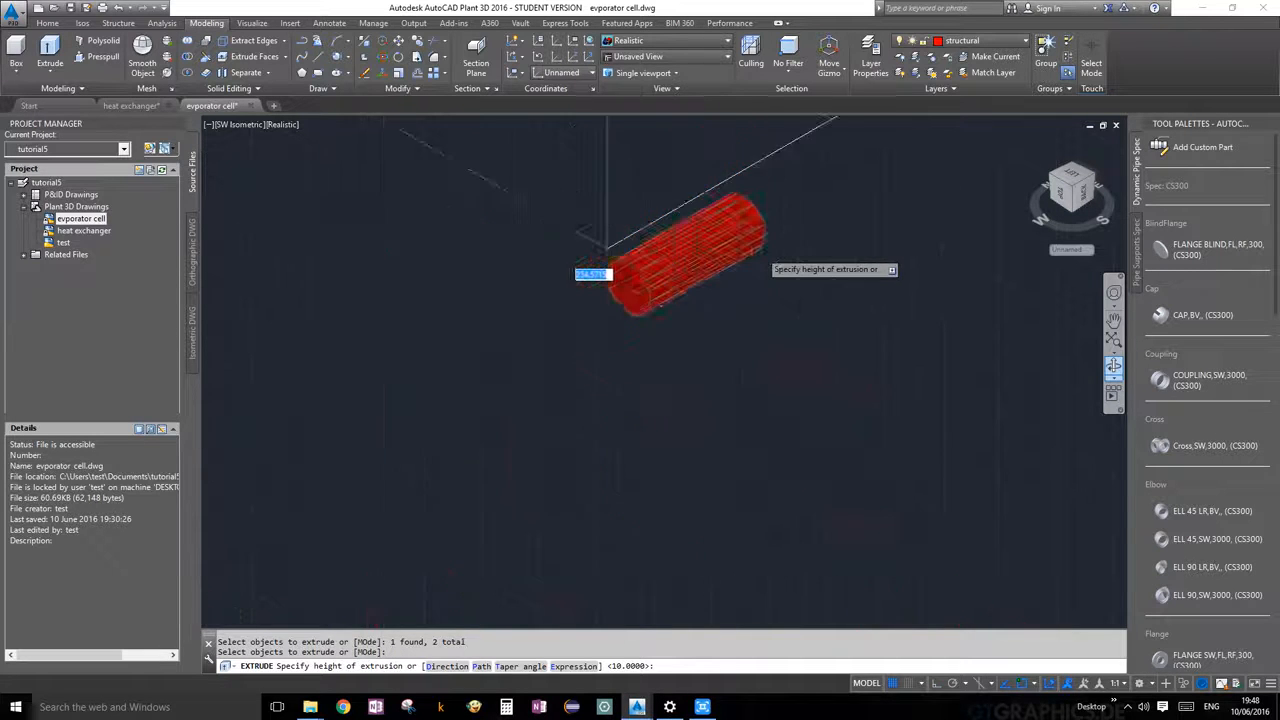
pyautogui.moveTo(935, 172); pyautogui.dragTo(815, 275, button='middle')
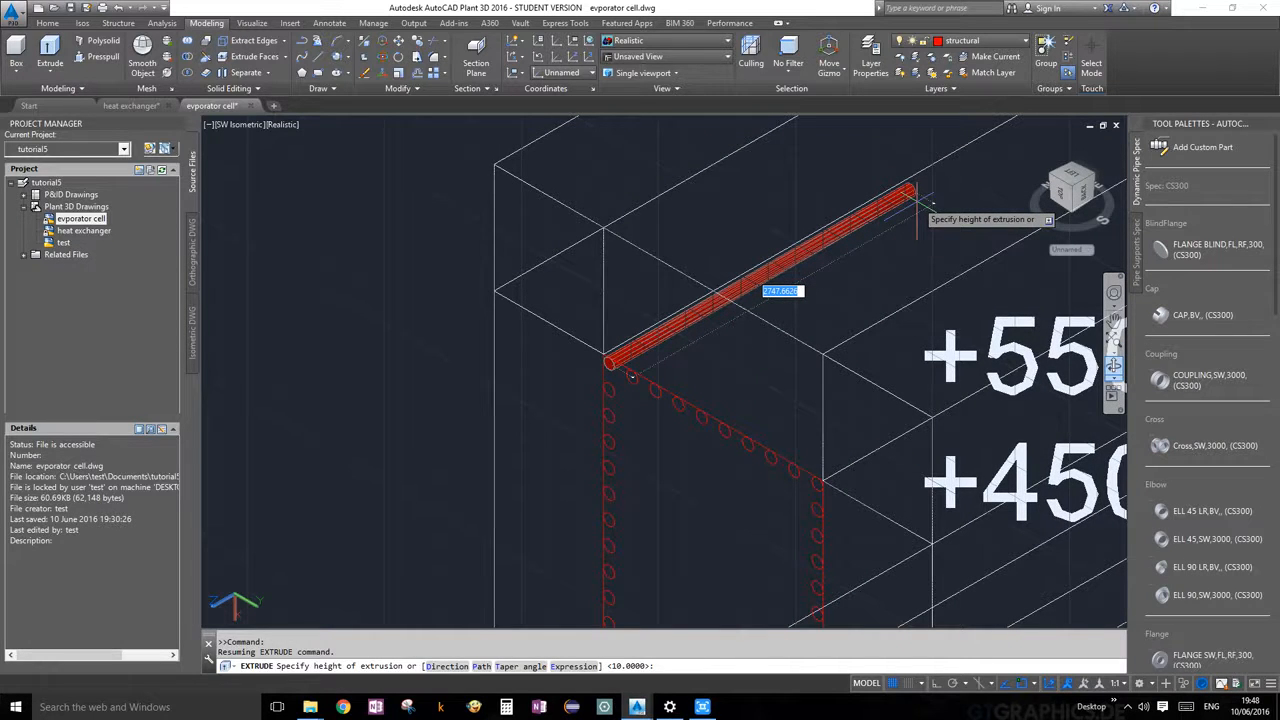
pyautogui.write('8')
pyautogui.write('9000')
pyautogui.press('Return')
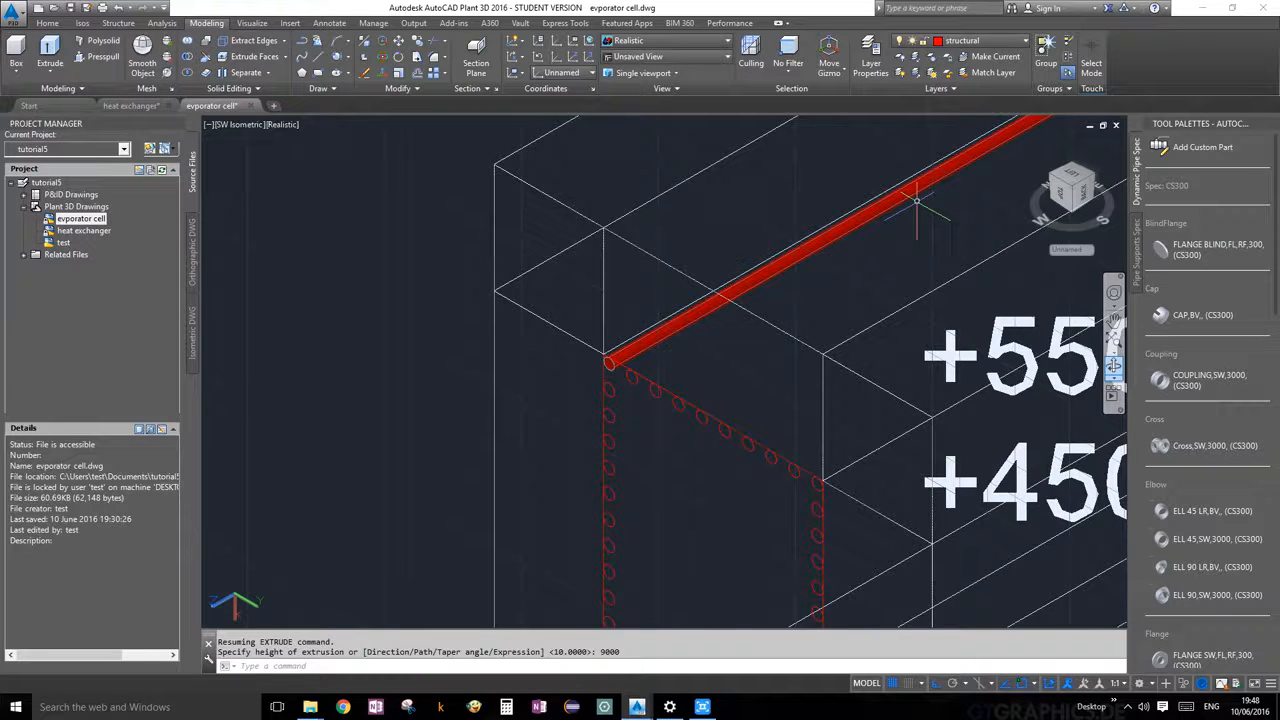
# Assign the extruded solid pipe running from the upper corner at grid line 3 to the pipes layer
pyautogui.scroll(-5, 916, 200)
pyautogui.scroll(2, 912, 320)
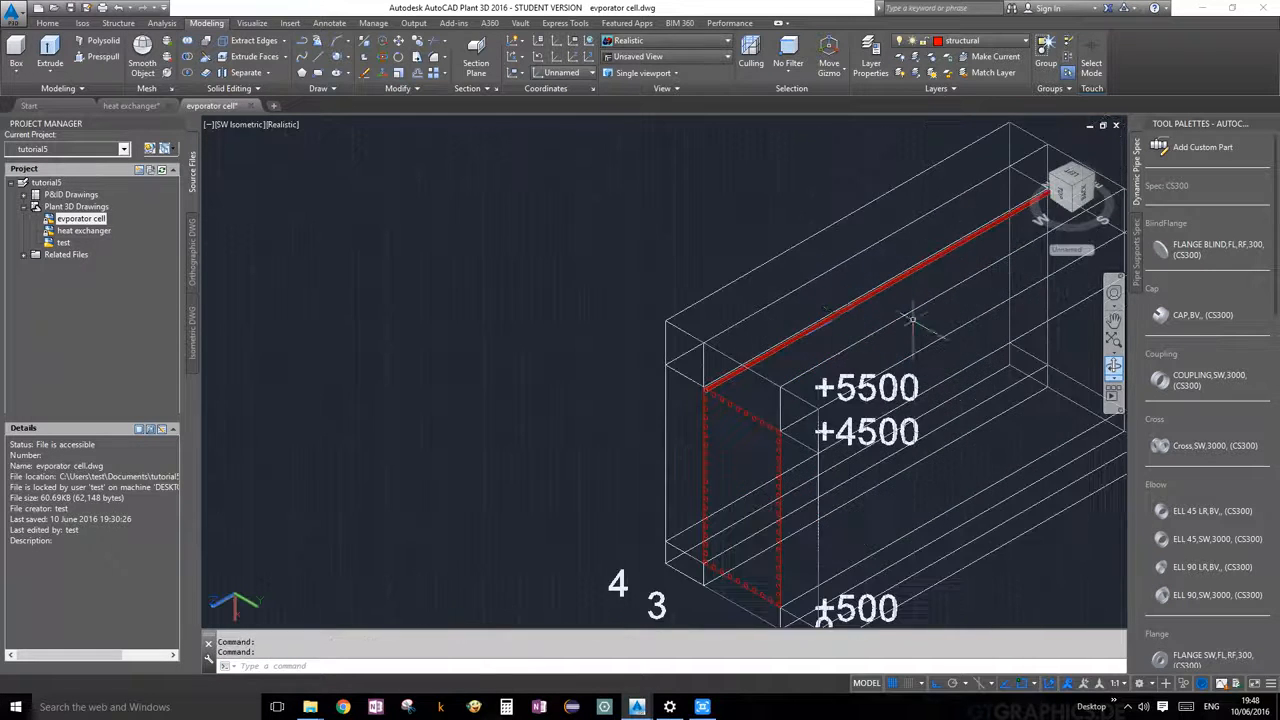
pyautogui.scroll(4, 912, 320)
pyautogui.click(829, 325)
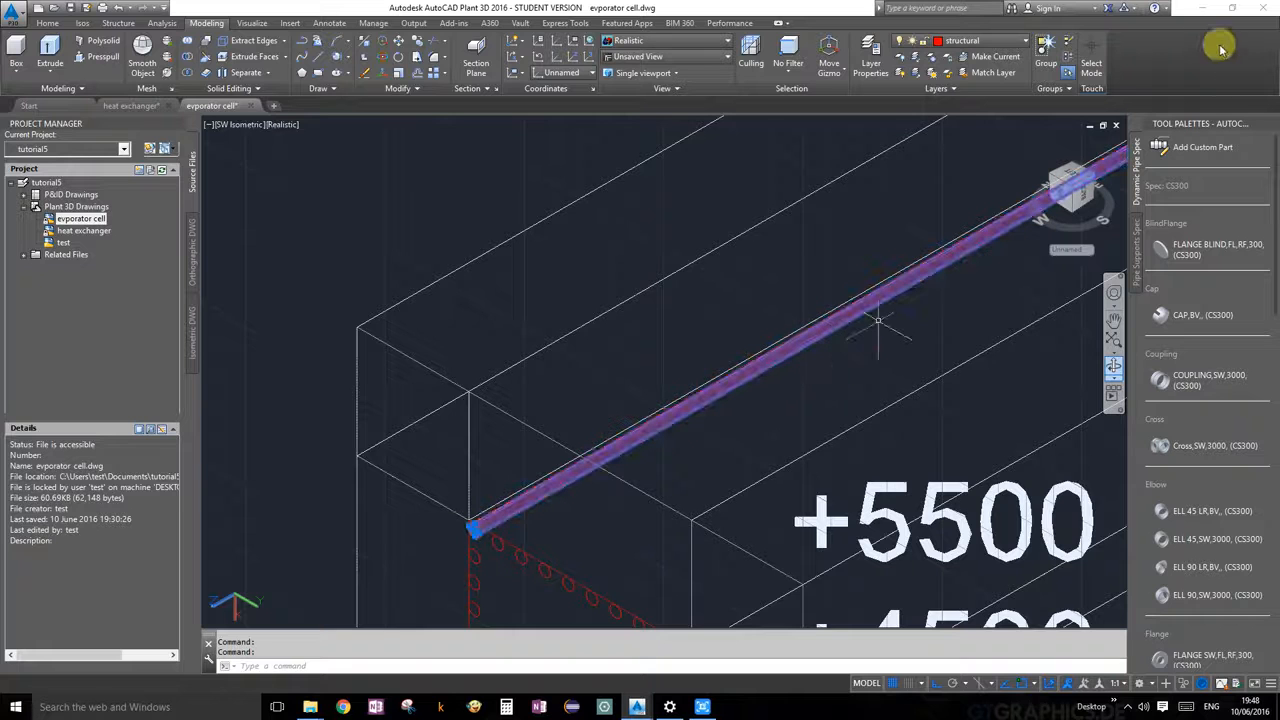
pyautogui.click(992, 41)
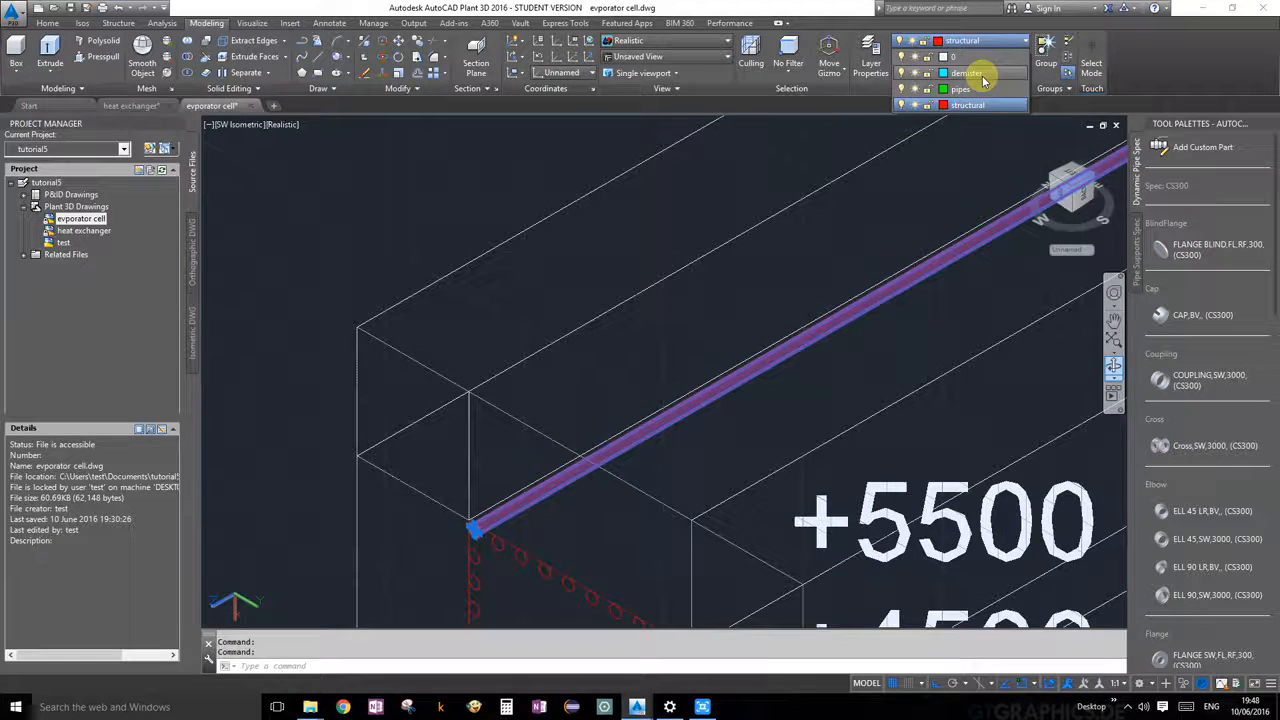
pyautogui.click(962, 89)
pyautogui.press('Escape')
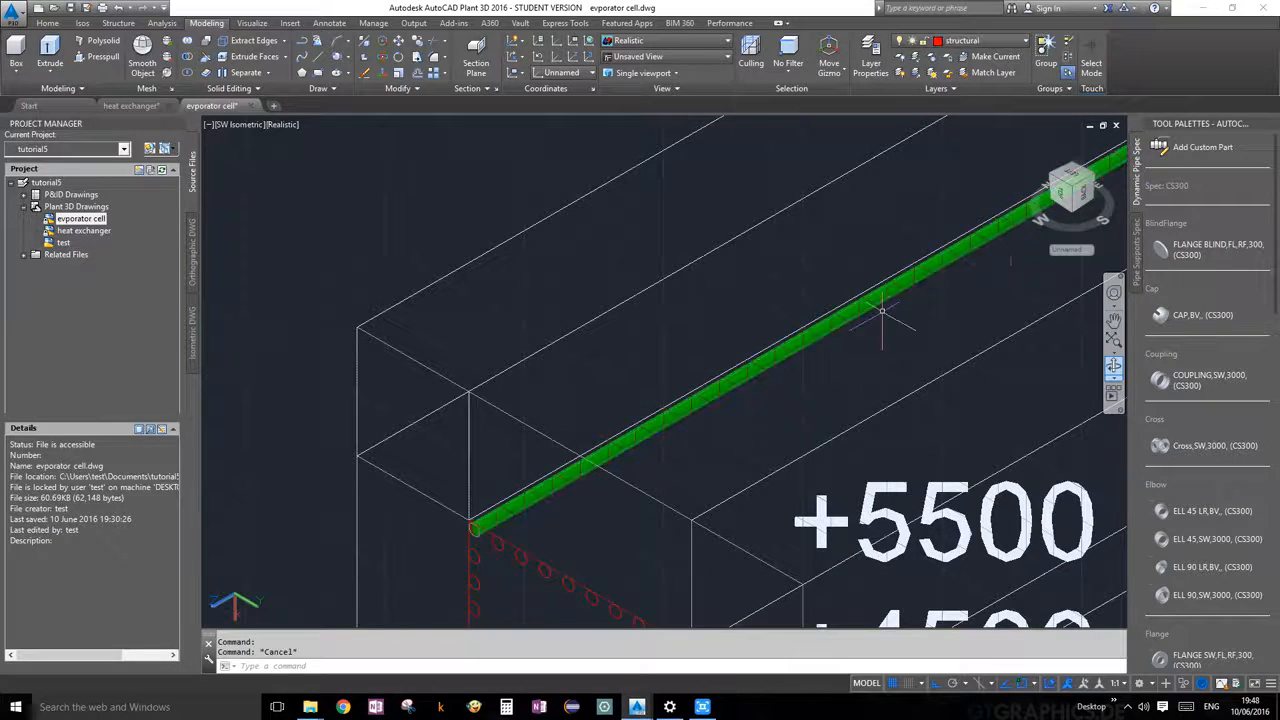
# Select the extruded corner pipe and examine how it runs along the grid and meets the circles of the end profile
pyautogui.scroll(-4, 766, 410)
pyautogui.scroll(5, 736, 485)
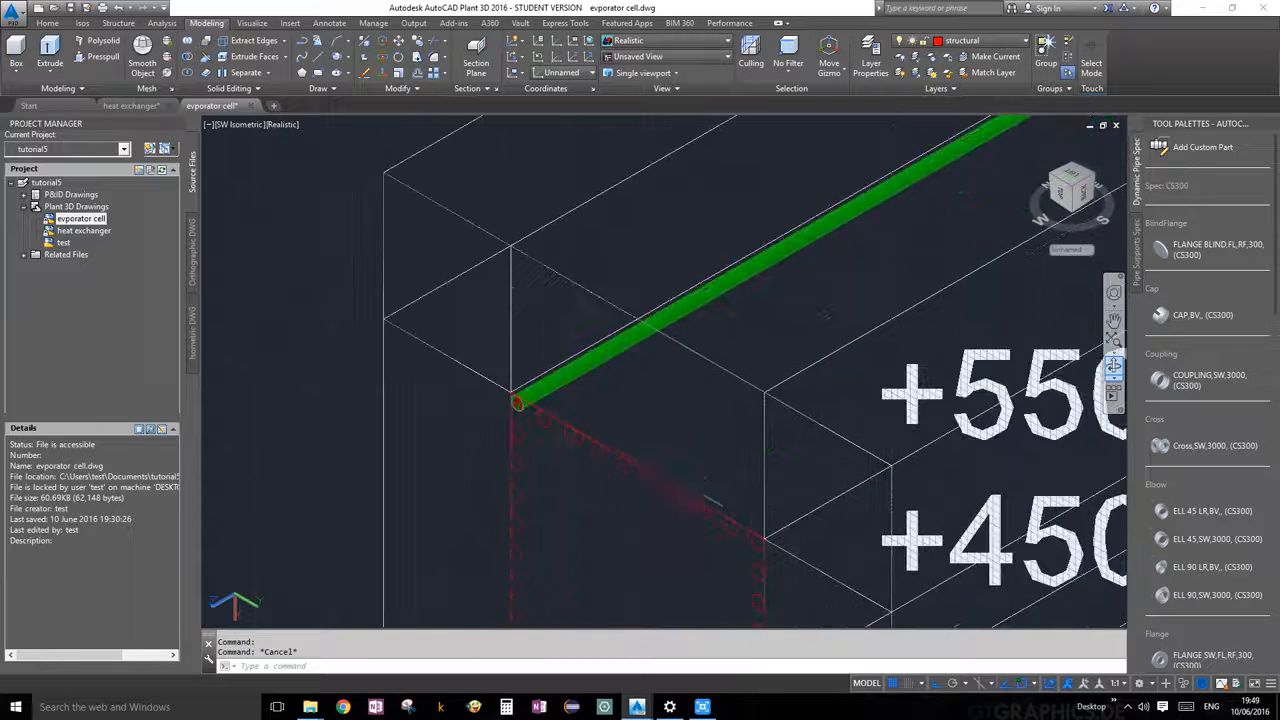
pyautogui.scroll(-2, 700, 492)
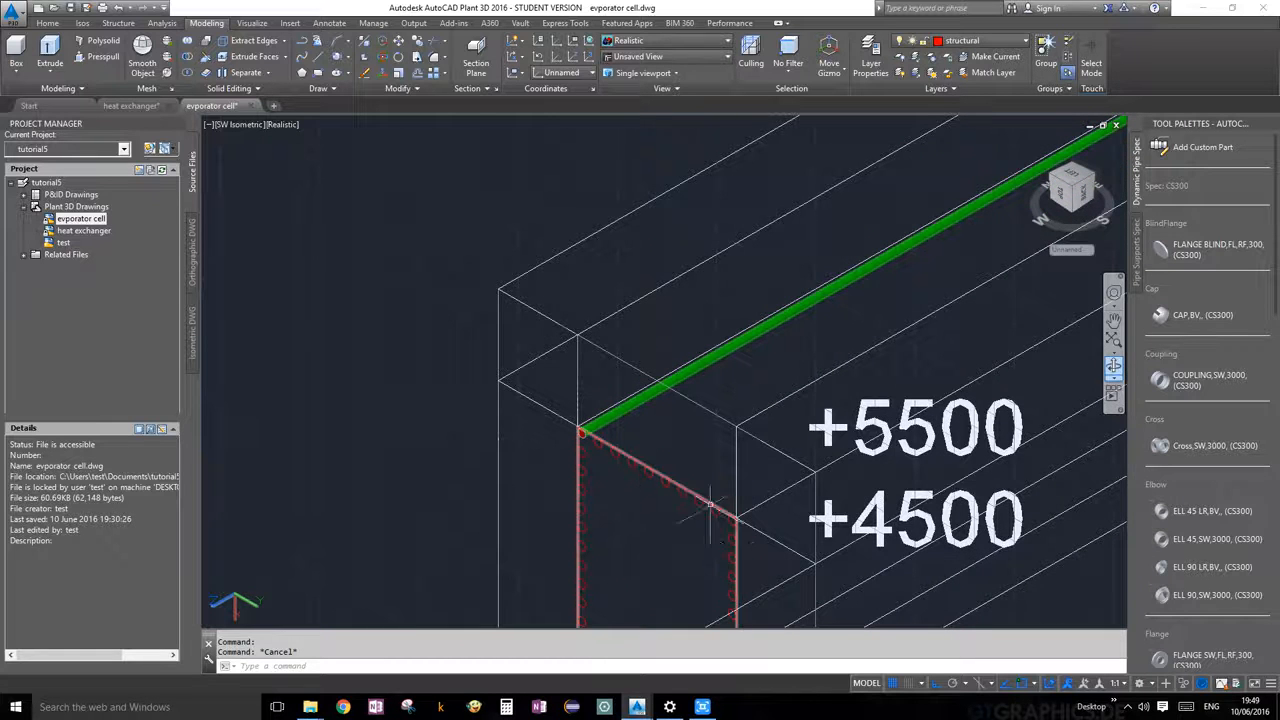
pyautogui.scroll(-4, 670, 380)
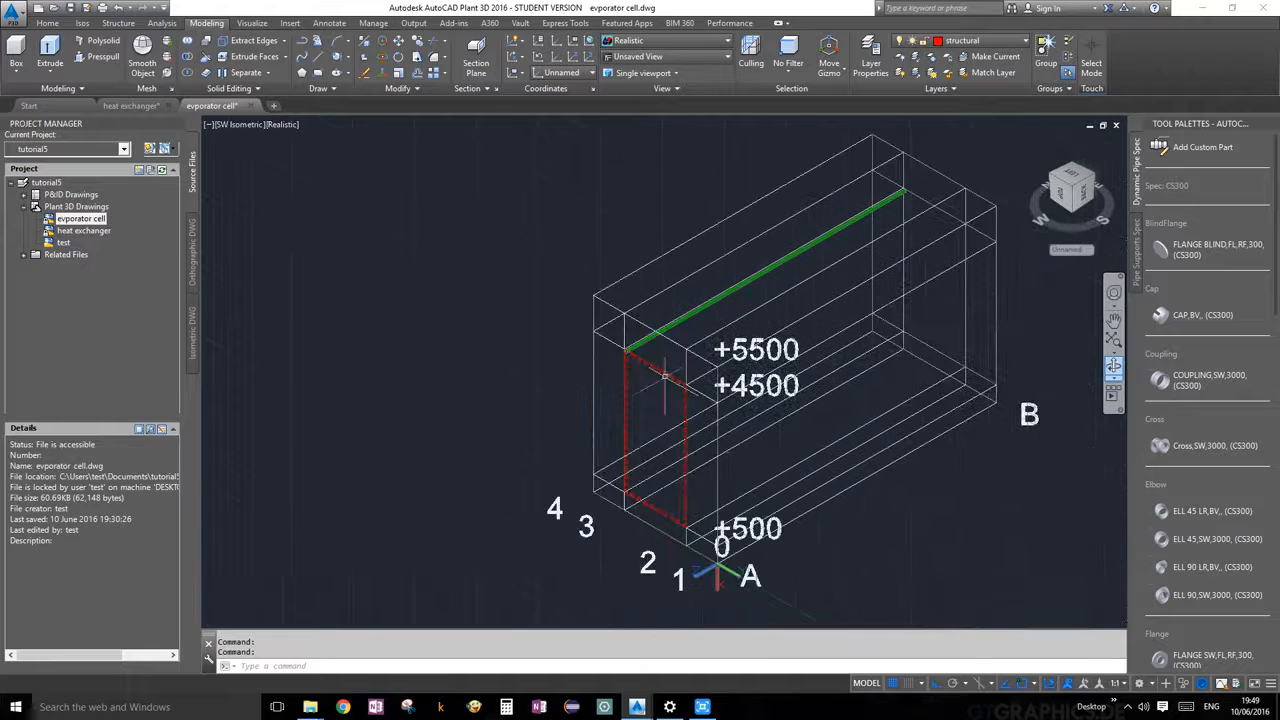
pyautogui.scroll(5, 664, 375)
pyautogui.click(596, 318)
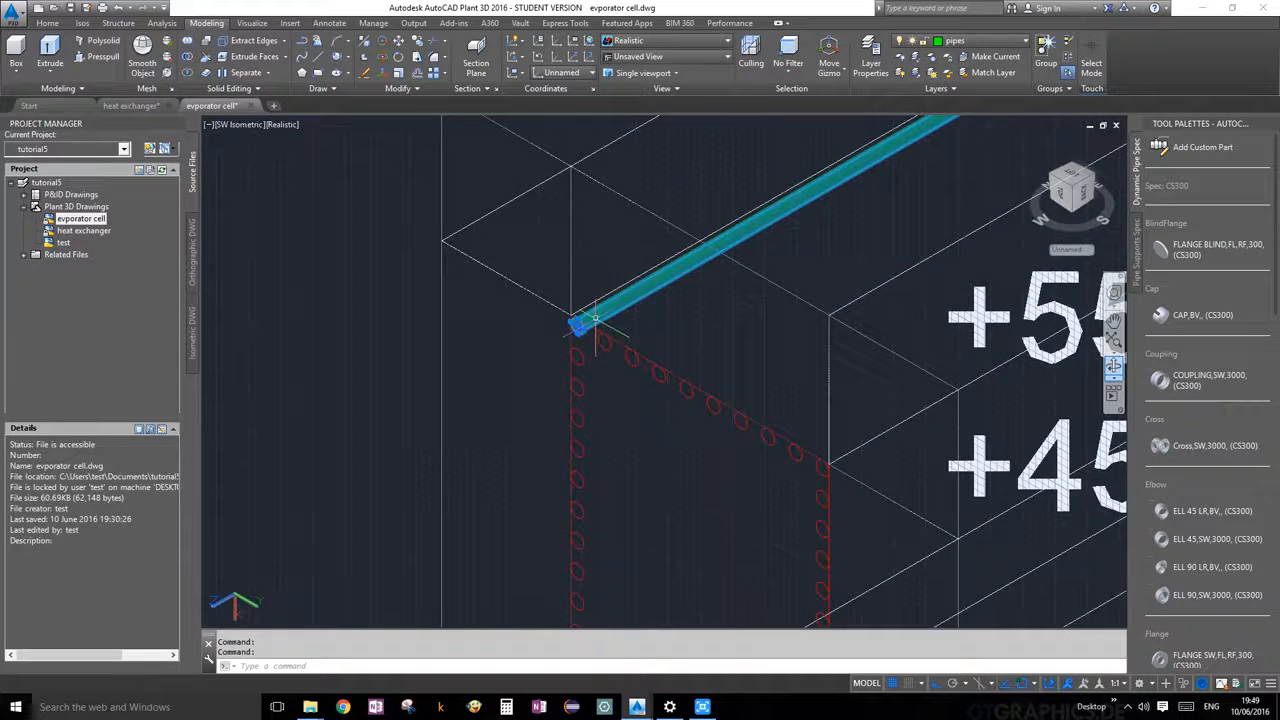
pyautogui.scroll(3, 550, 347)
pyautogui.scroll(-5, 550, 347)
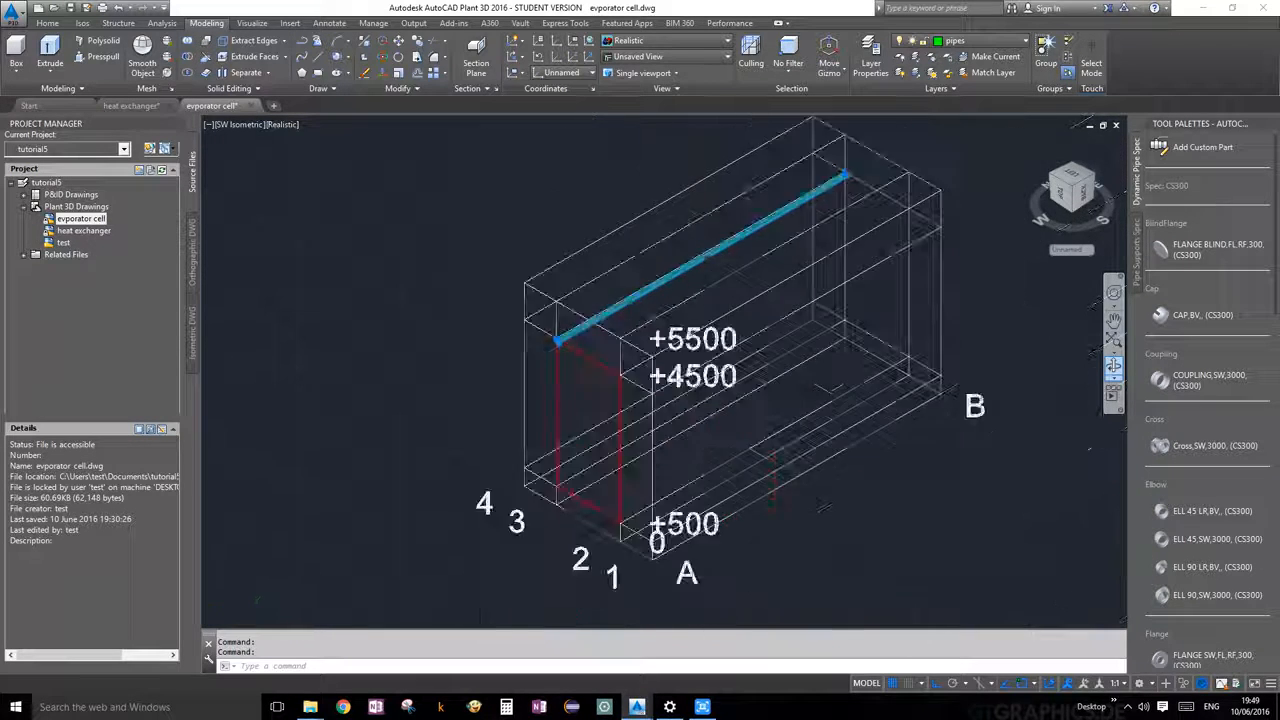
pyautogui.scroll(3, 550, 347)
pyautogui.scroll(3, 555, 343)
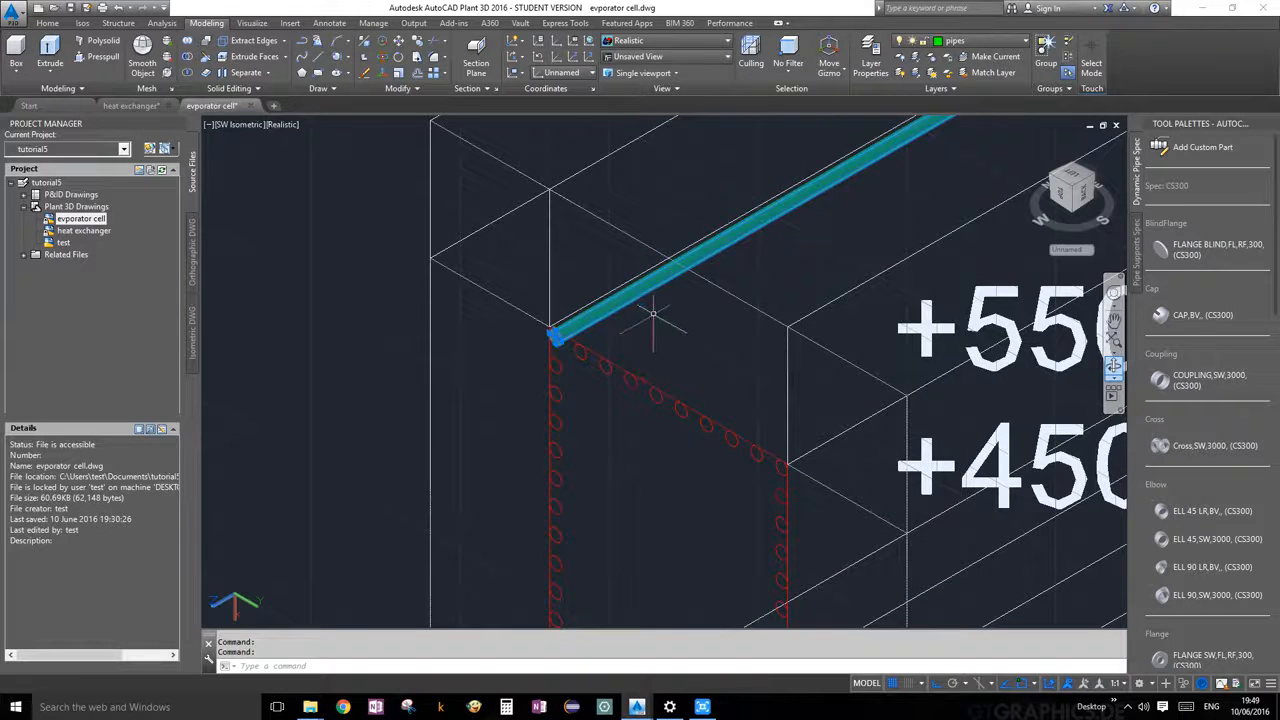
pyautogui.scroll(-5, 652, 316)
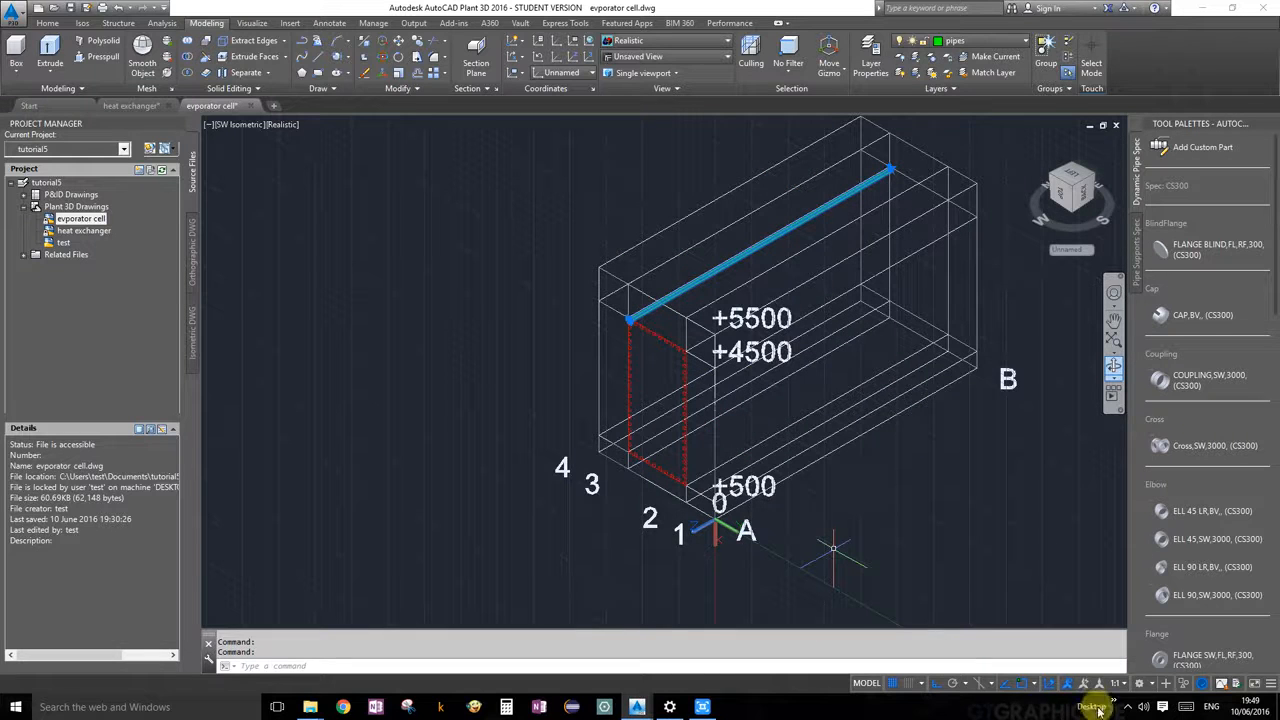
pyautogui.click(1131, 708)
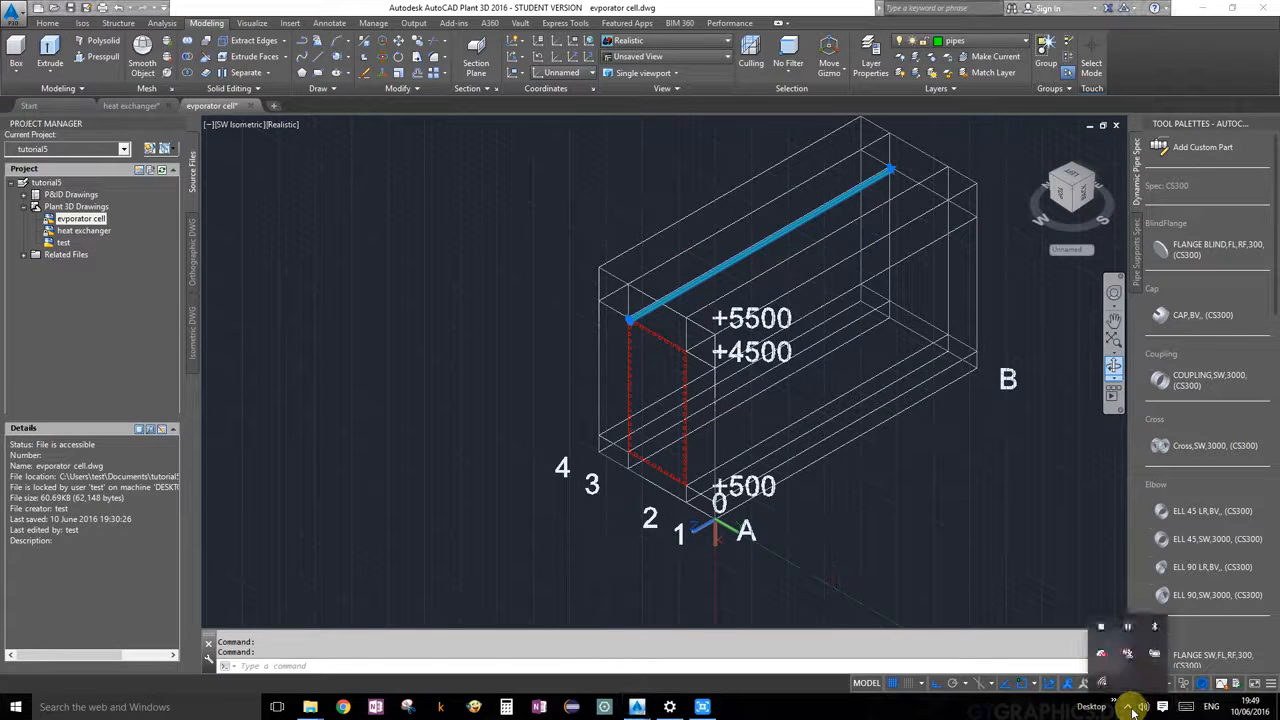